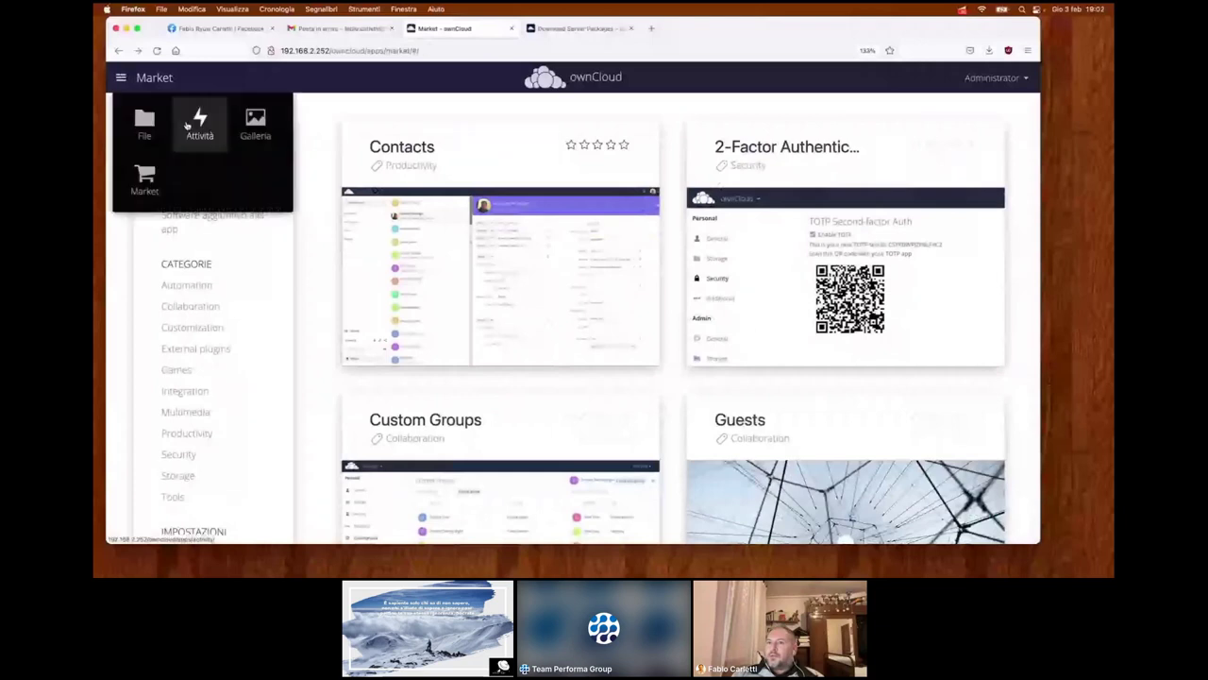
# - Open Galleria and preview Network-Security-Ethical-Hacking.jpg, stepping to the next image and back
pyautogui.click(256, 127)
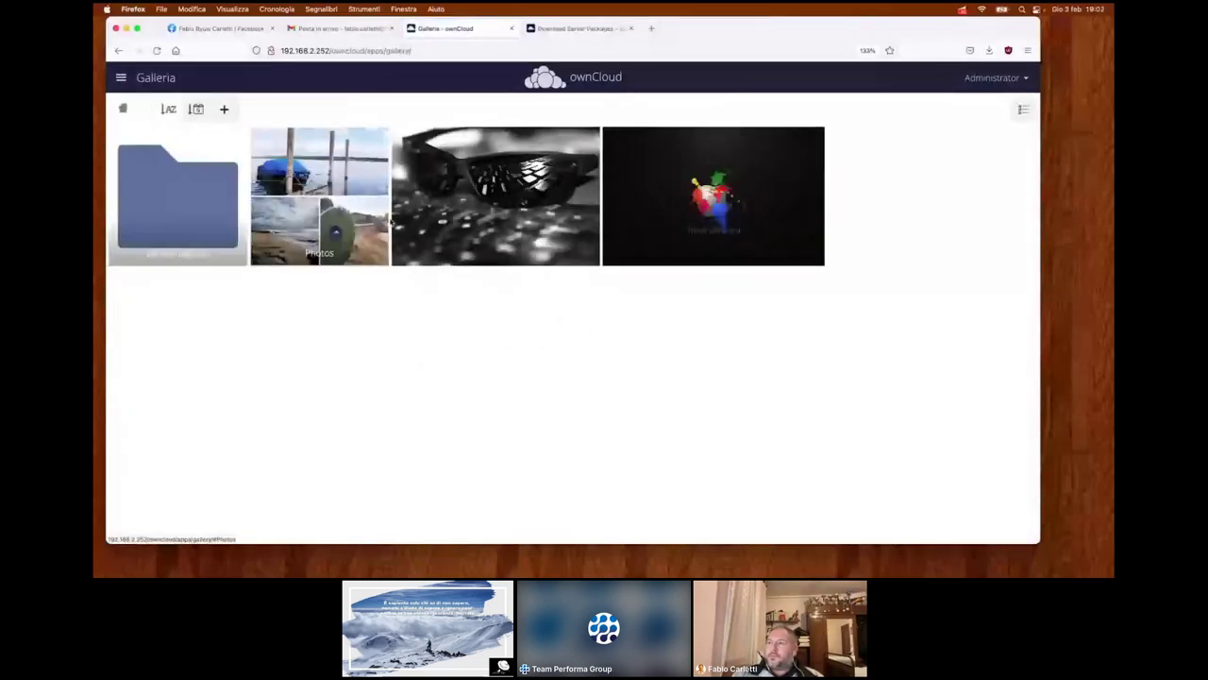
pyautogui.click(544, 224)
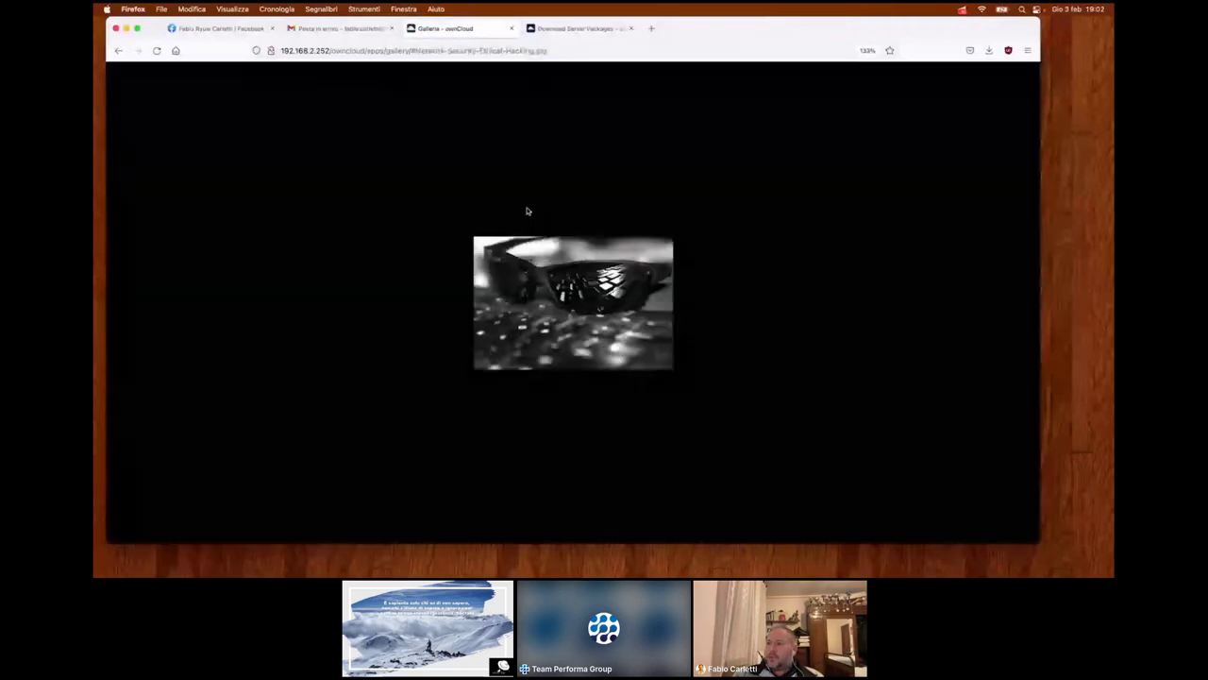
pyautogui.click(1026, 307)
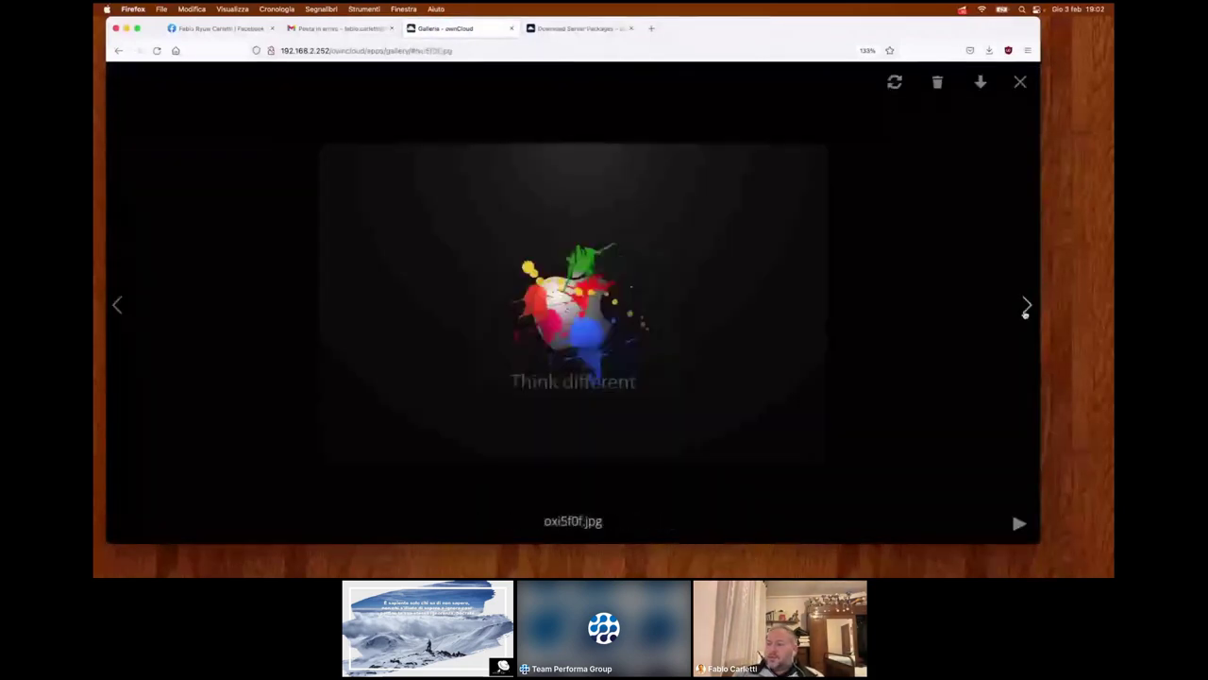
pyautogui.click(1026, 310)
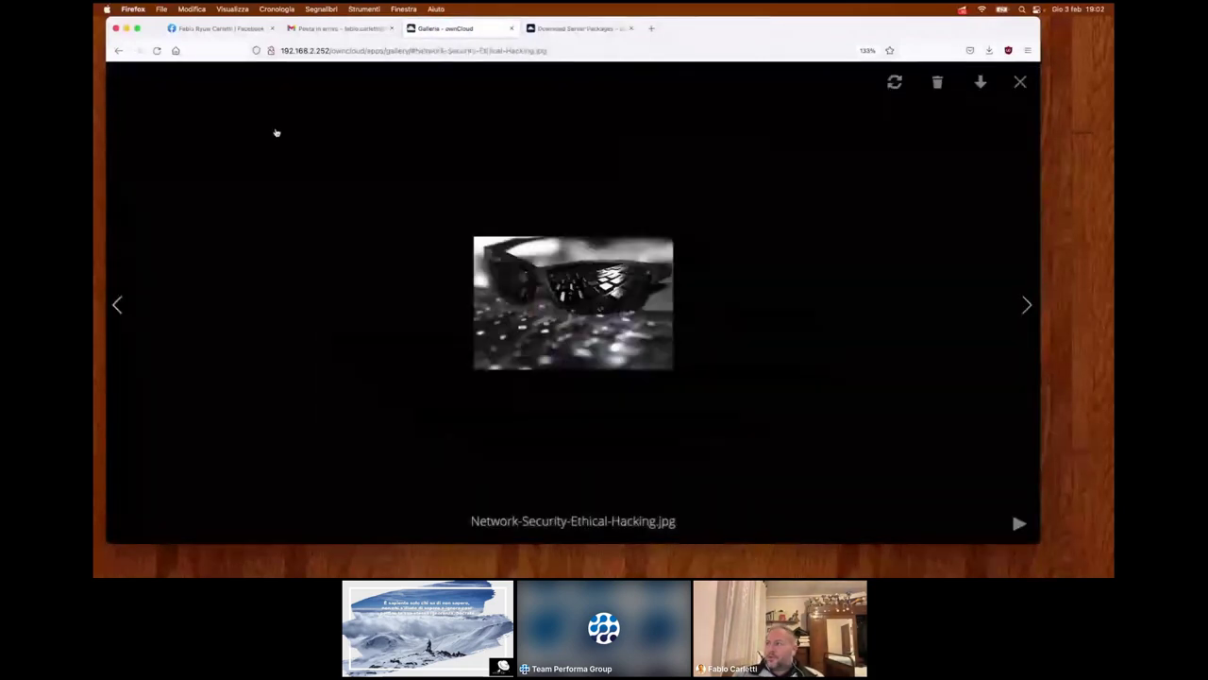
pyautogui.click(1019, 82)
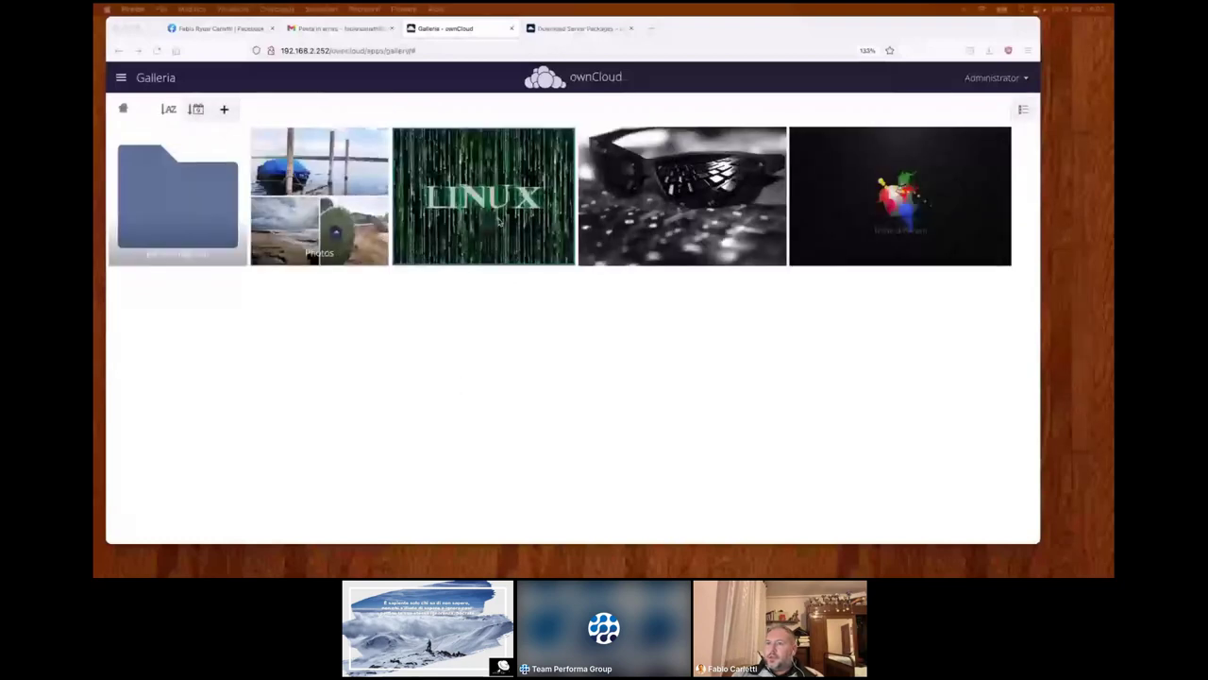
# - Browse the Photos album from Portugal.jpg onward, then return to the gallery root
pyautogui.click(318, 200)
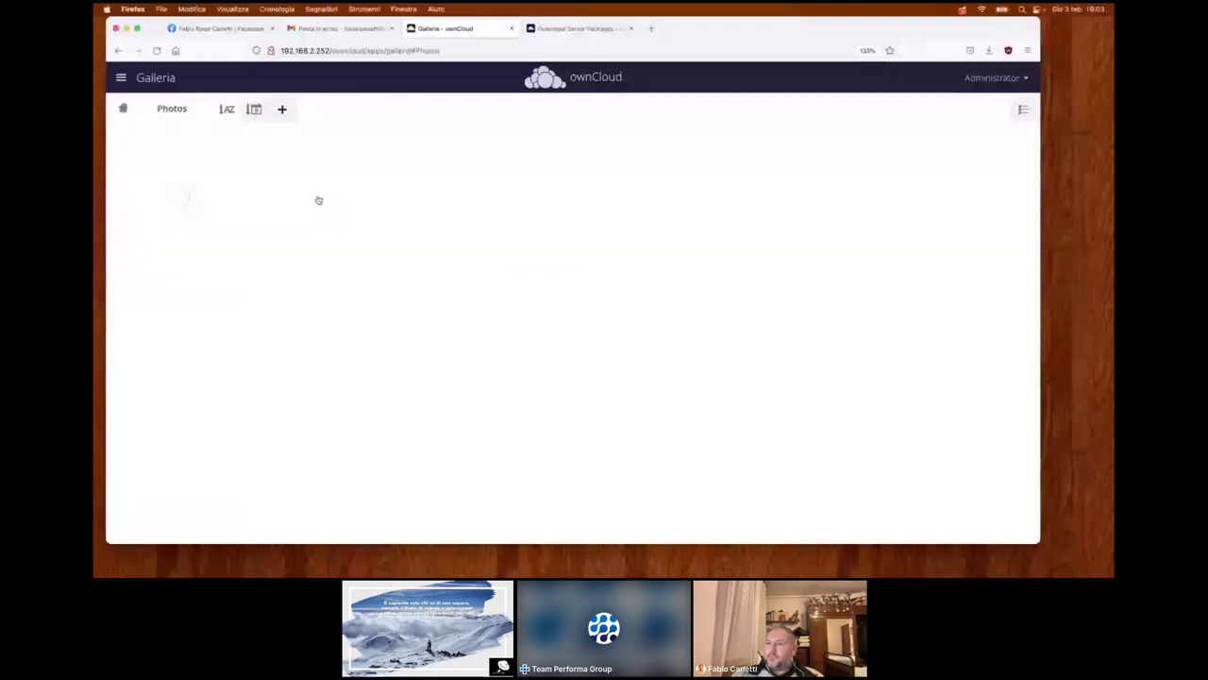
pyautogui.click(651, 236)
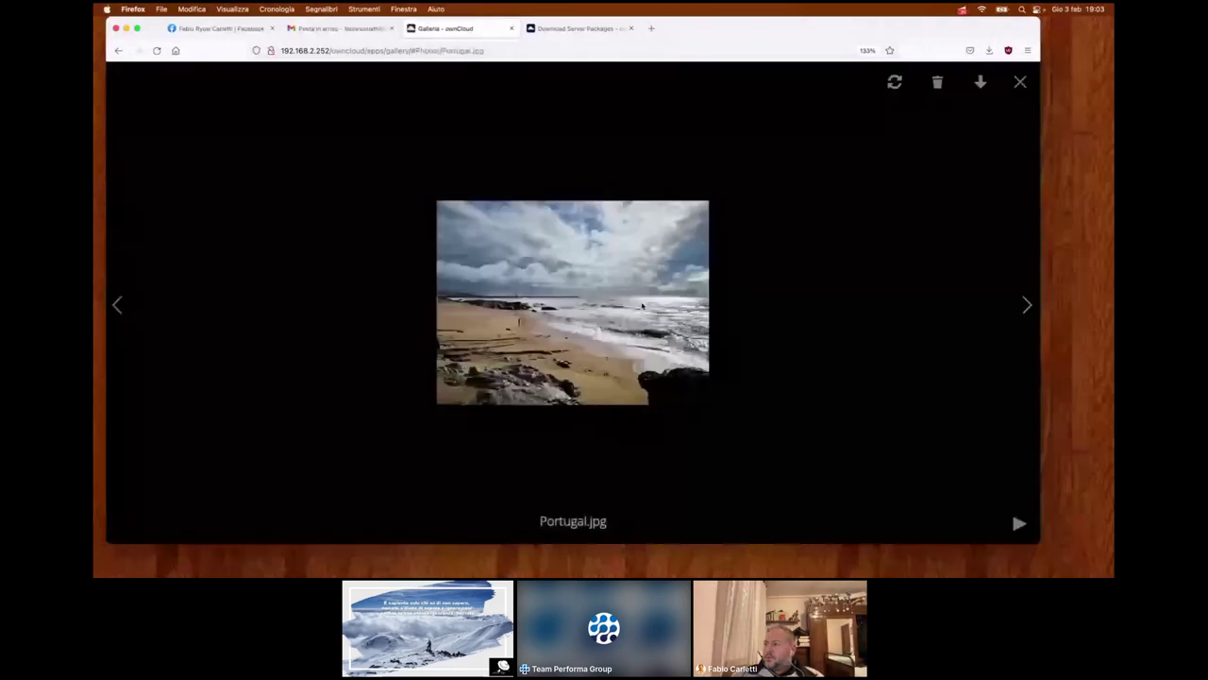
pyautogui.click(1021, 309)
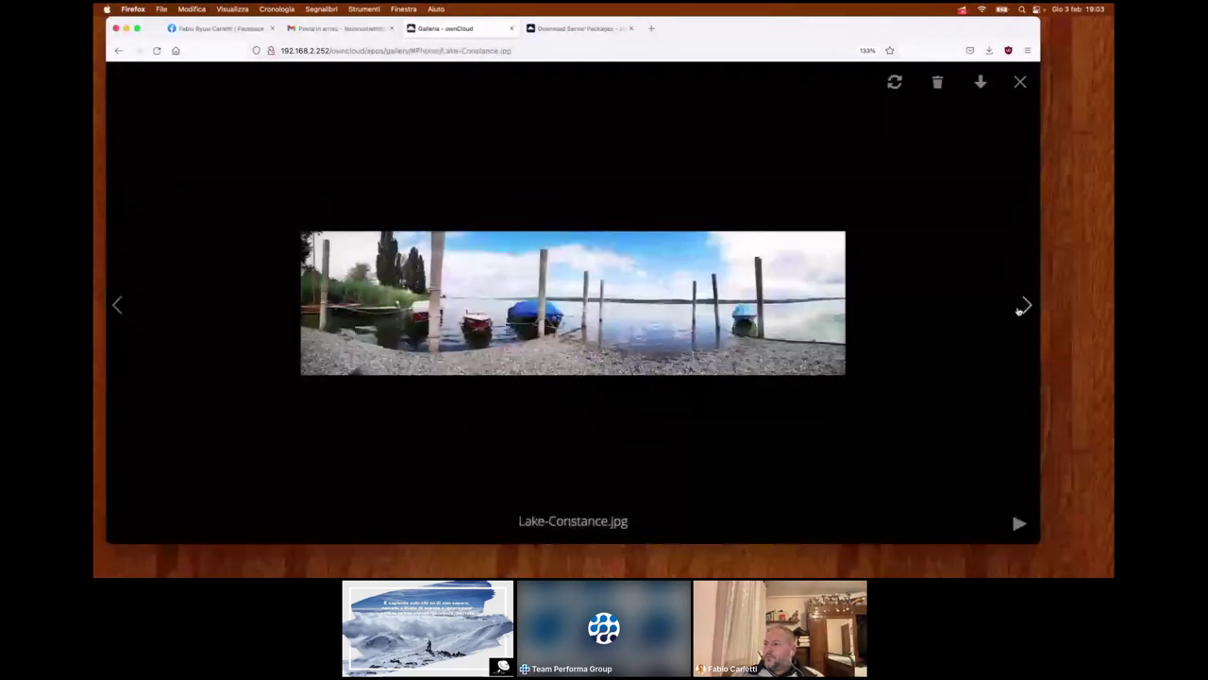
pyautogui.click(1024, 307)
pyautogui.press('Left')
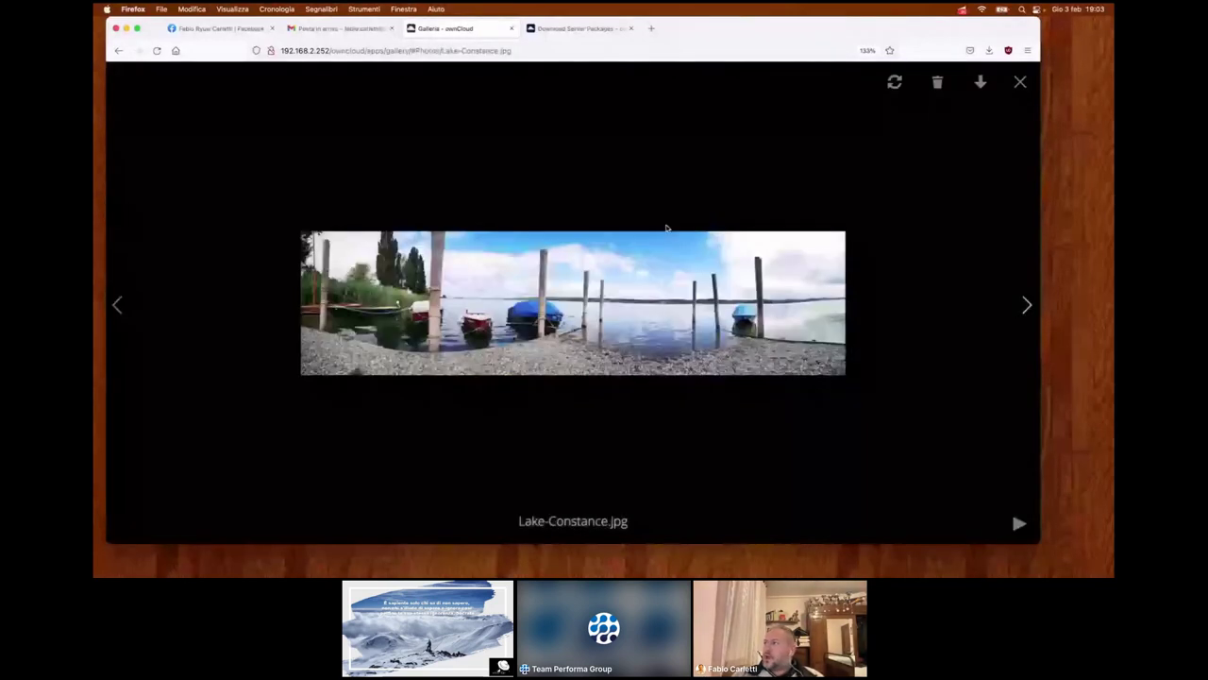
pyautogui.click(1013, 91)
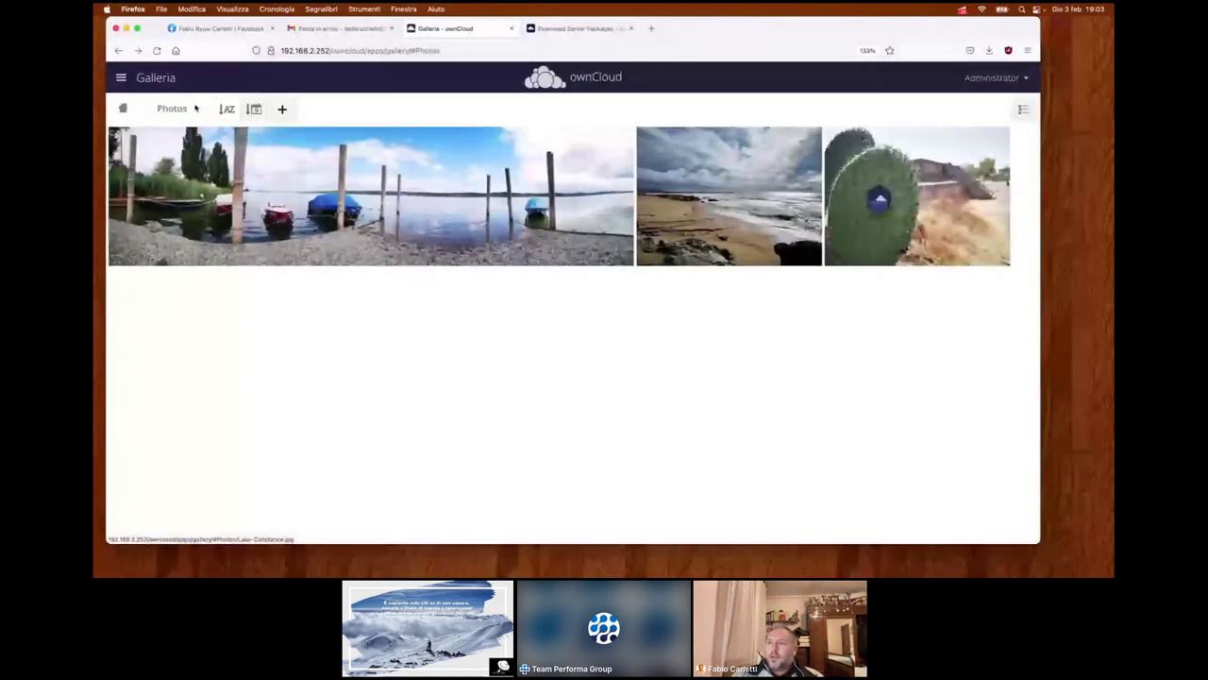
pyautogui.click(123, 110)
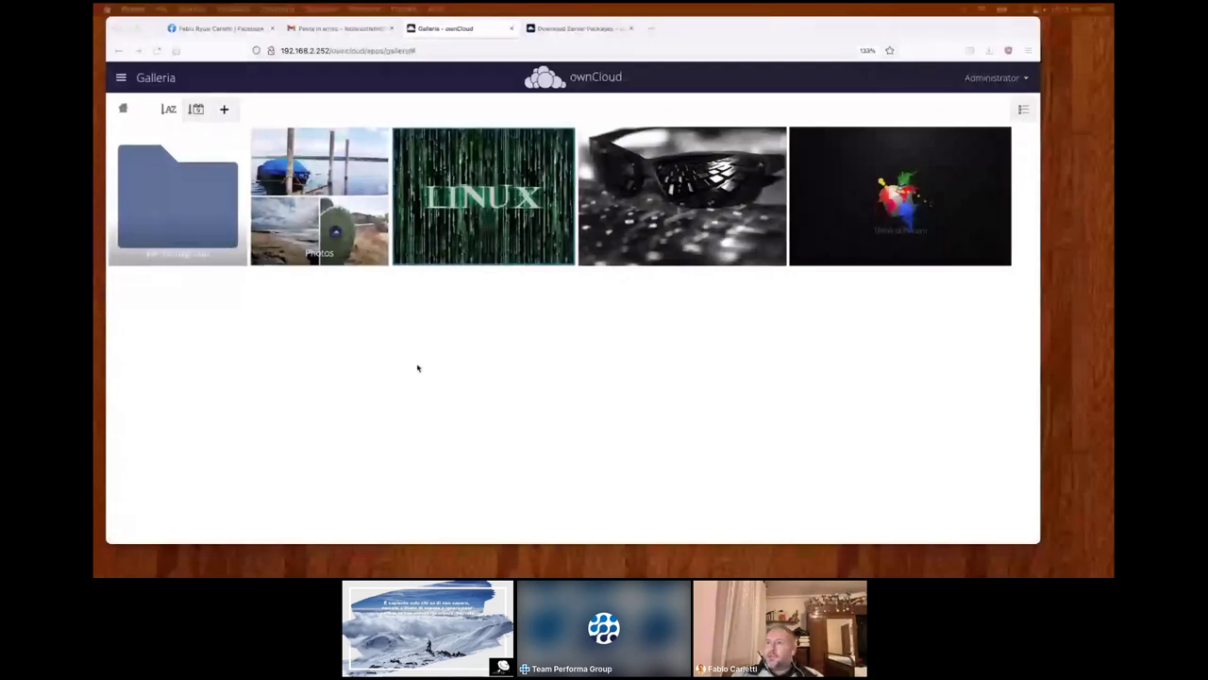
# - Switch from Galleria back to the Files app using the app menu
pyautogui.click(120, 77)
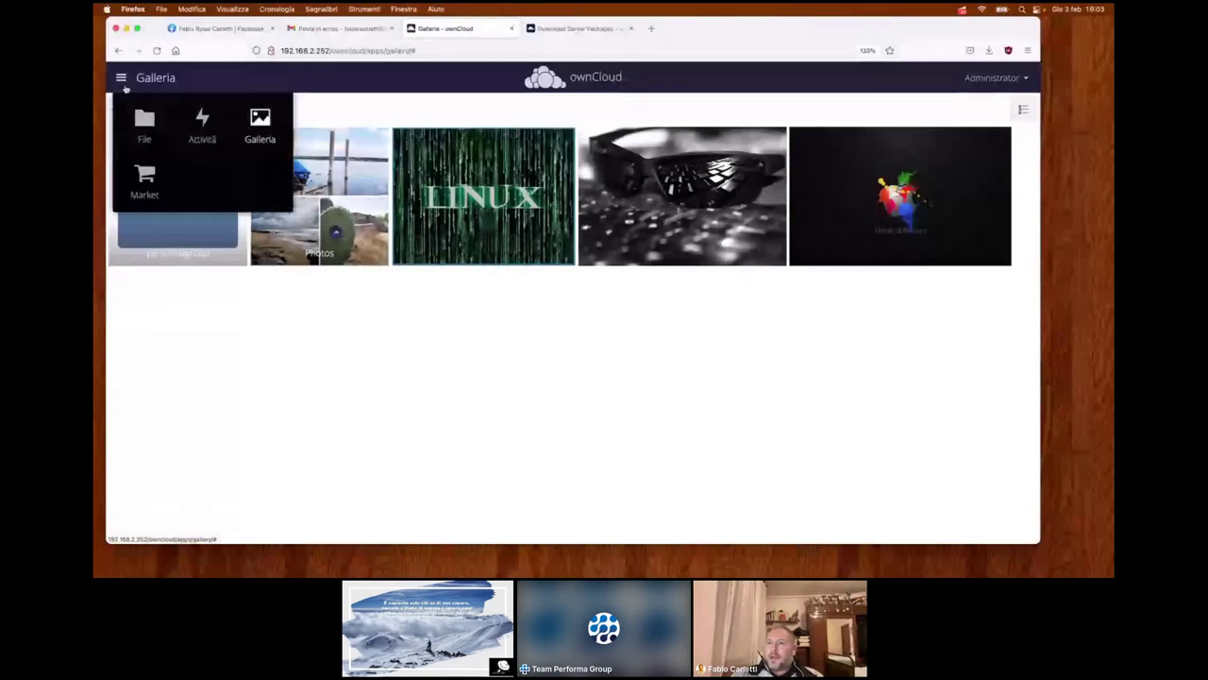
pyautogui.click(144, 121)
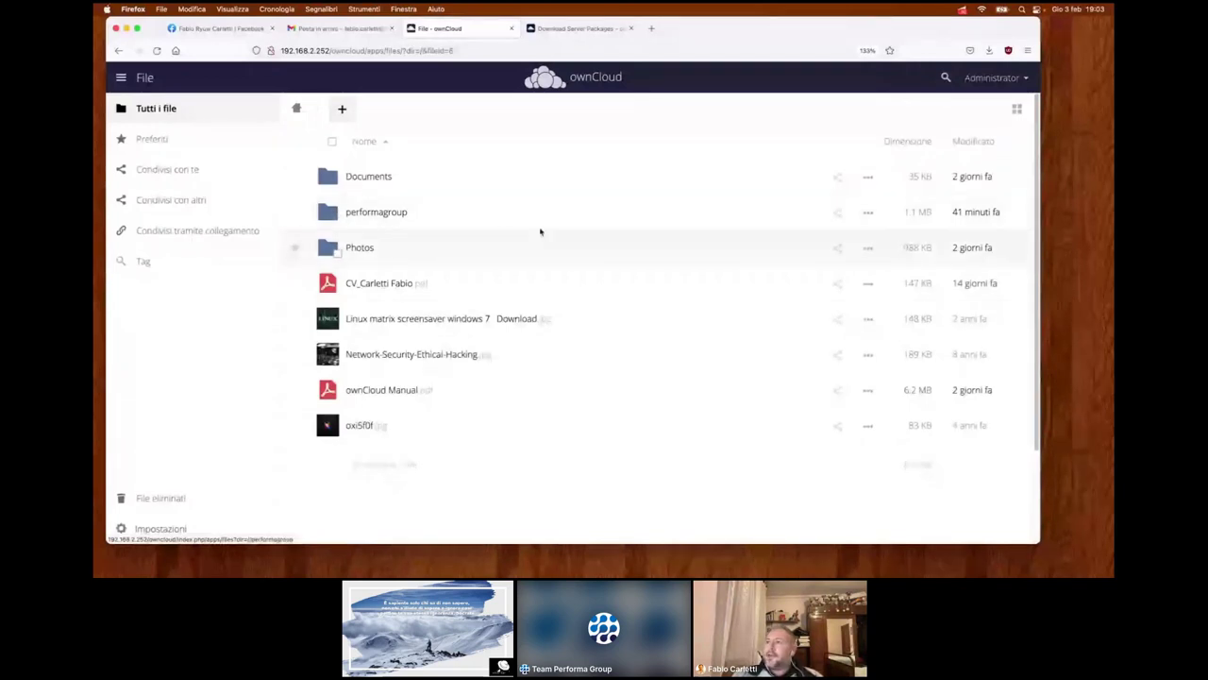
# - Browse the Appliance, Docker, Linux and Source package sections on Download Server Packages
pyautogui.click(594, 28)
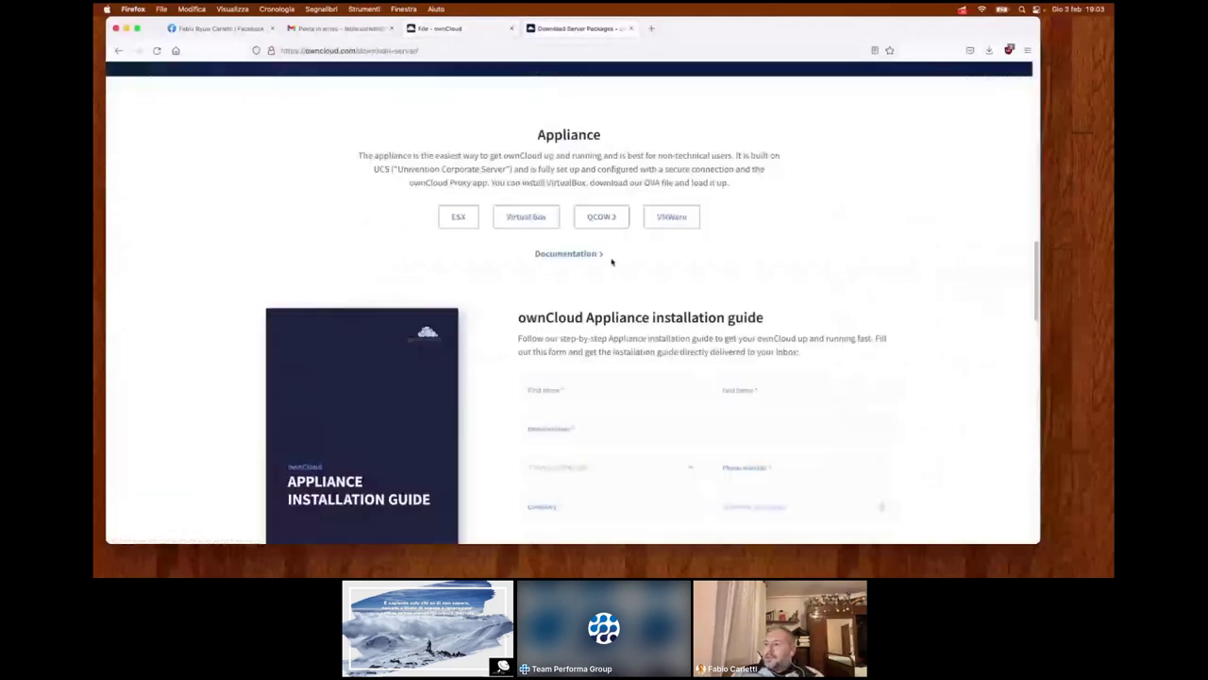
pyautogui.scroll(-2, 610, 260)
pyautogui.scroll(5, 611, 259)
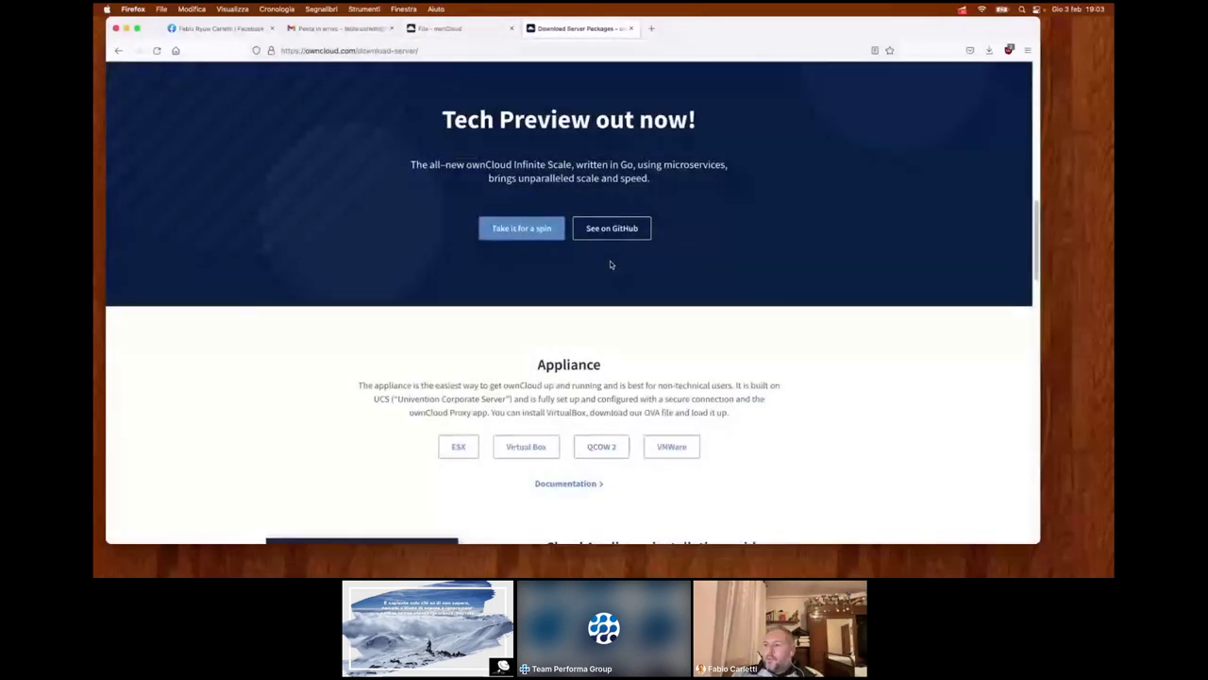
pyautogui.scroll(-2, 567, 311)
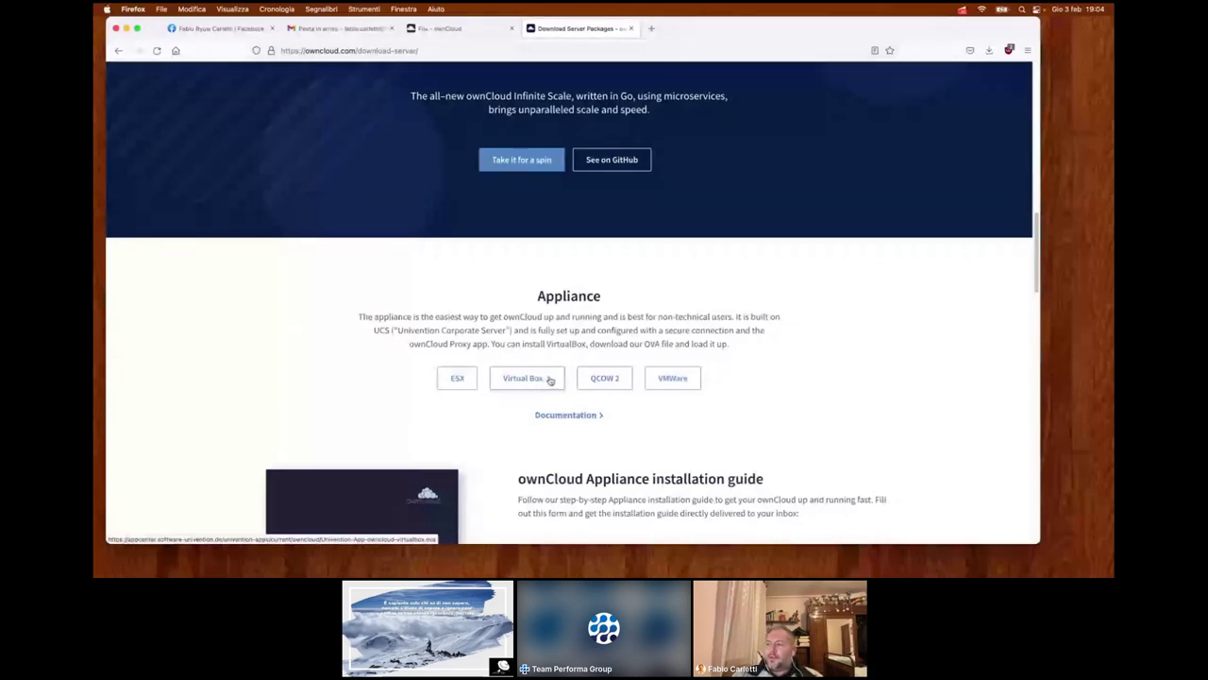
pyautogui.scroll(2, 551, 379)
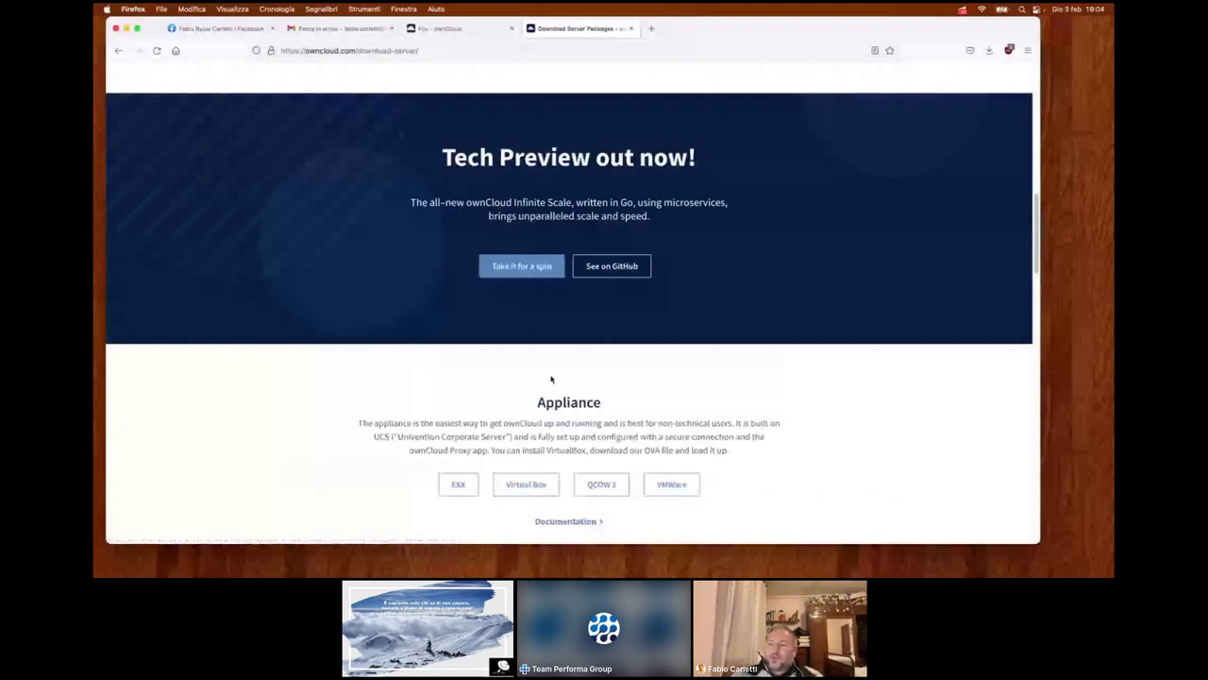
pyautogui.scroll(5, 551, 378)
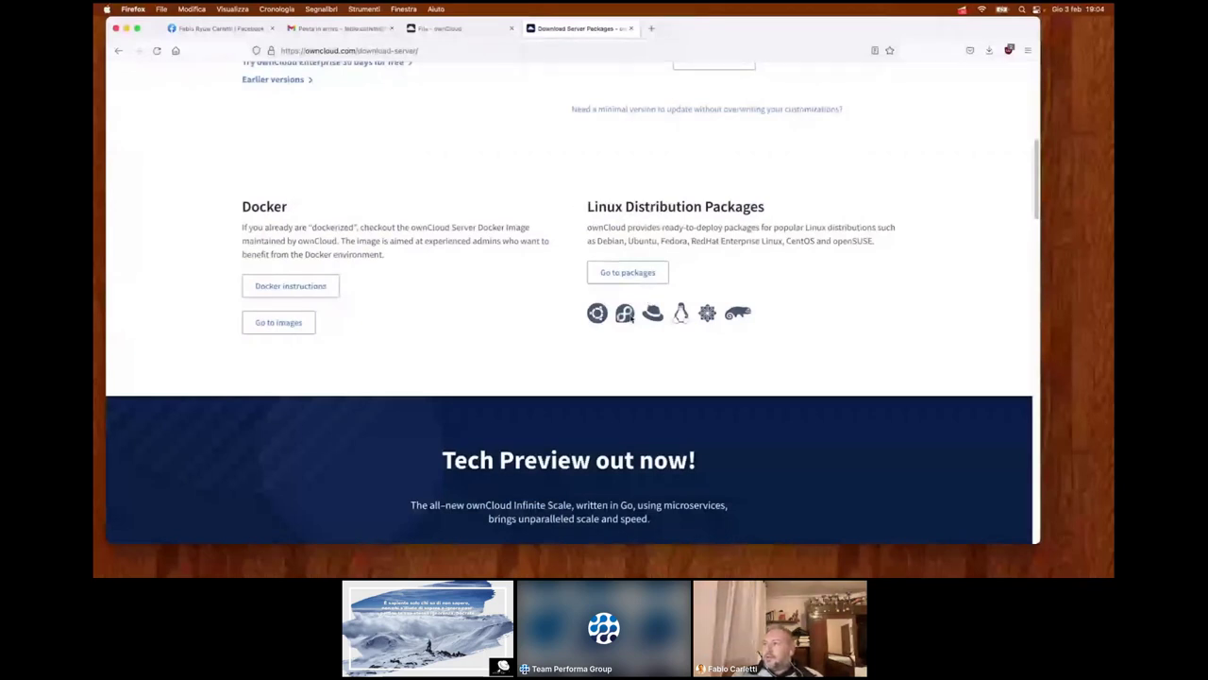
pyautogui.scroll(2, 624, 314)
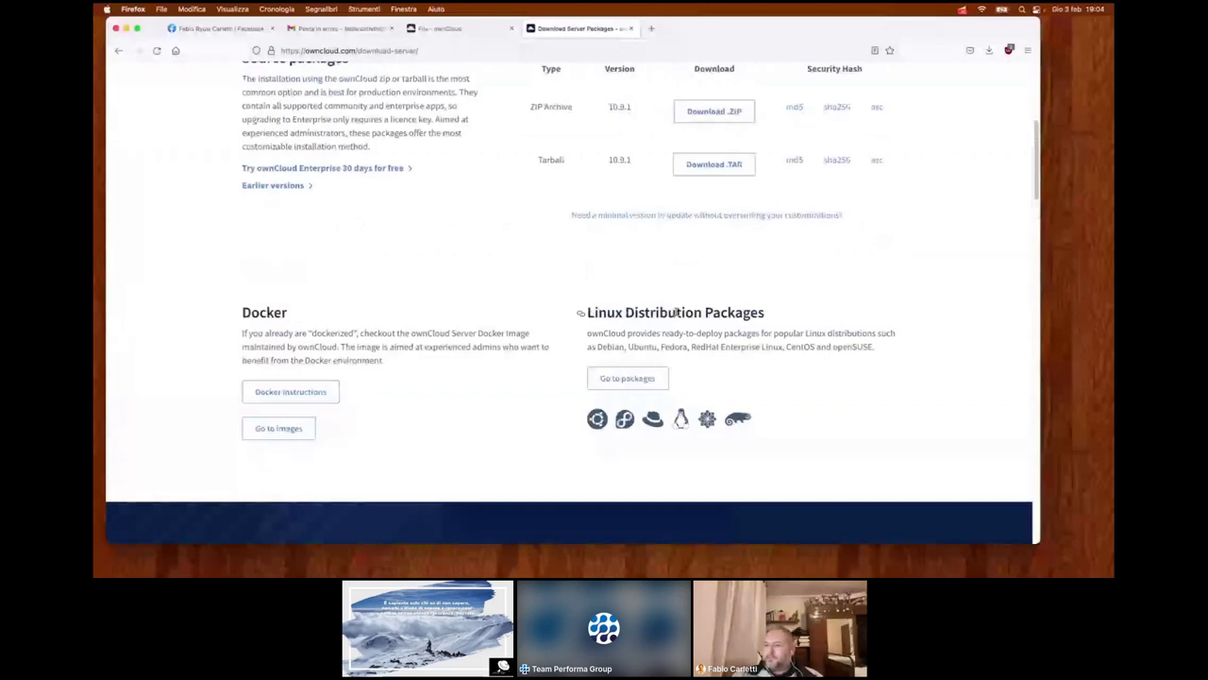
pyautogui.scroll(2, 675, 314)
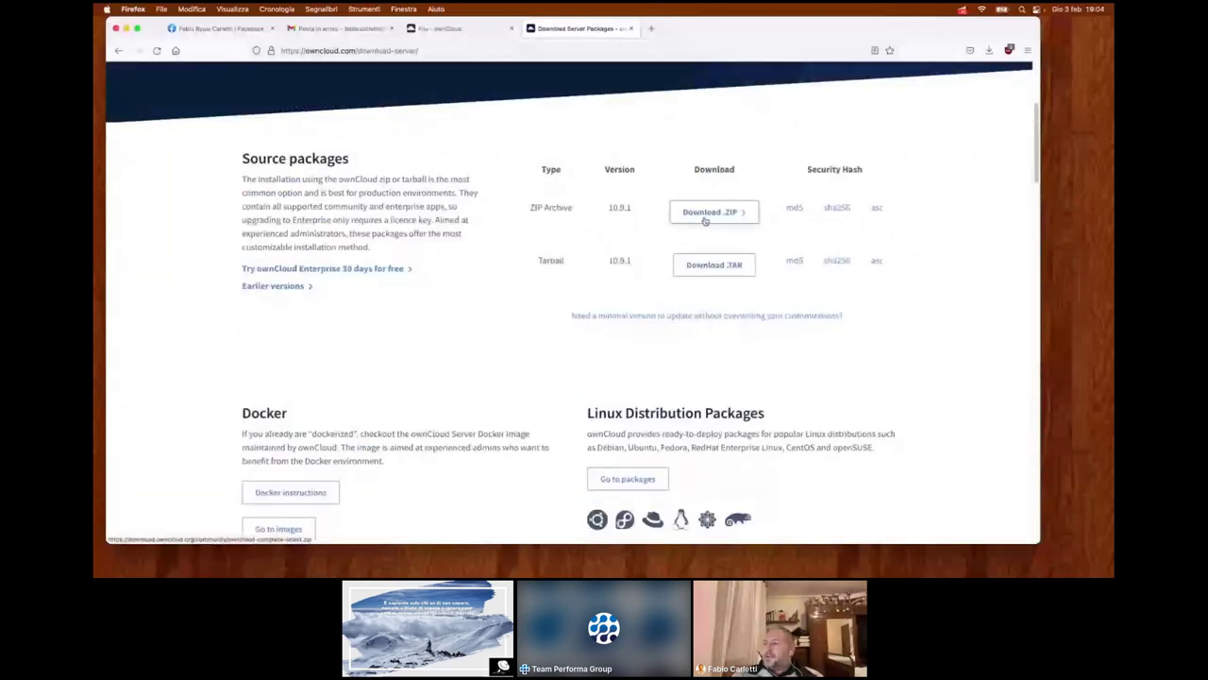
pyautogui.scroll(4, 655, 247)
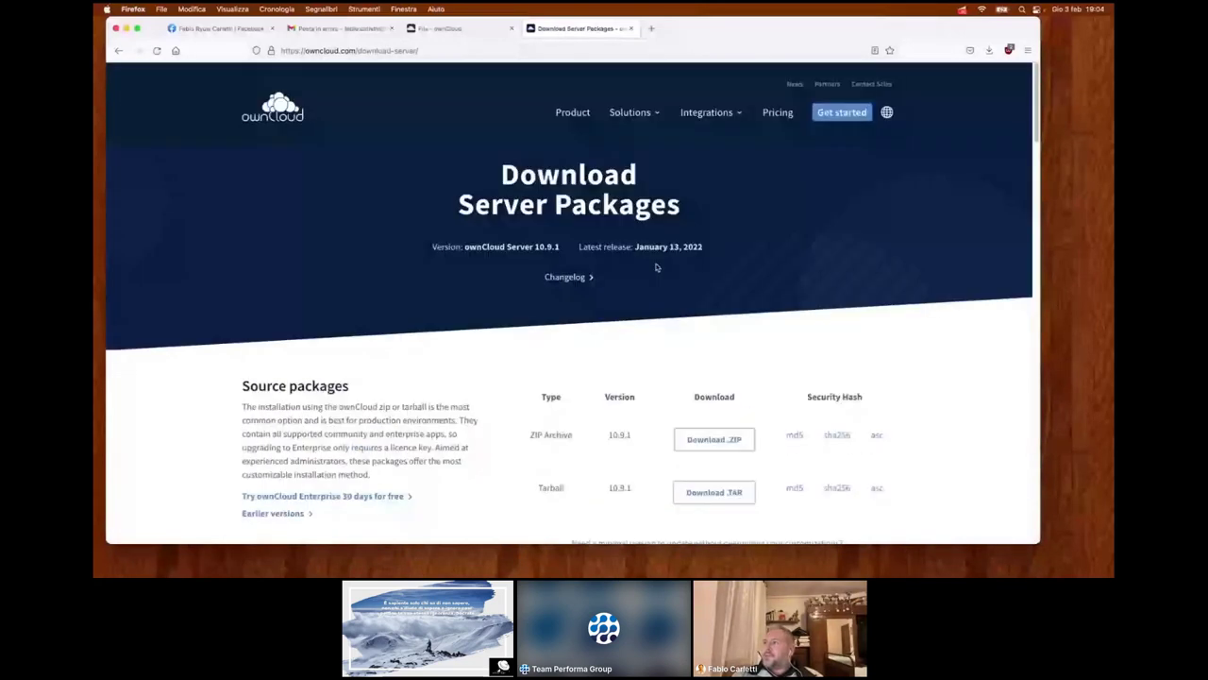
pyautogui.click(786, 114)
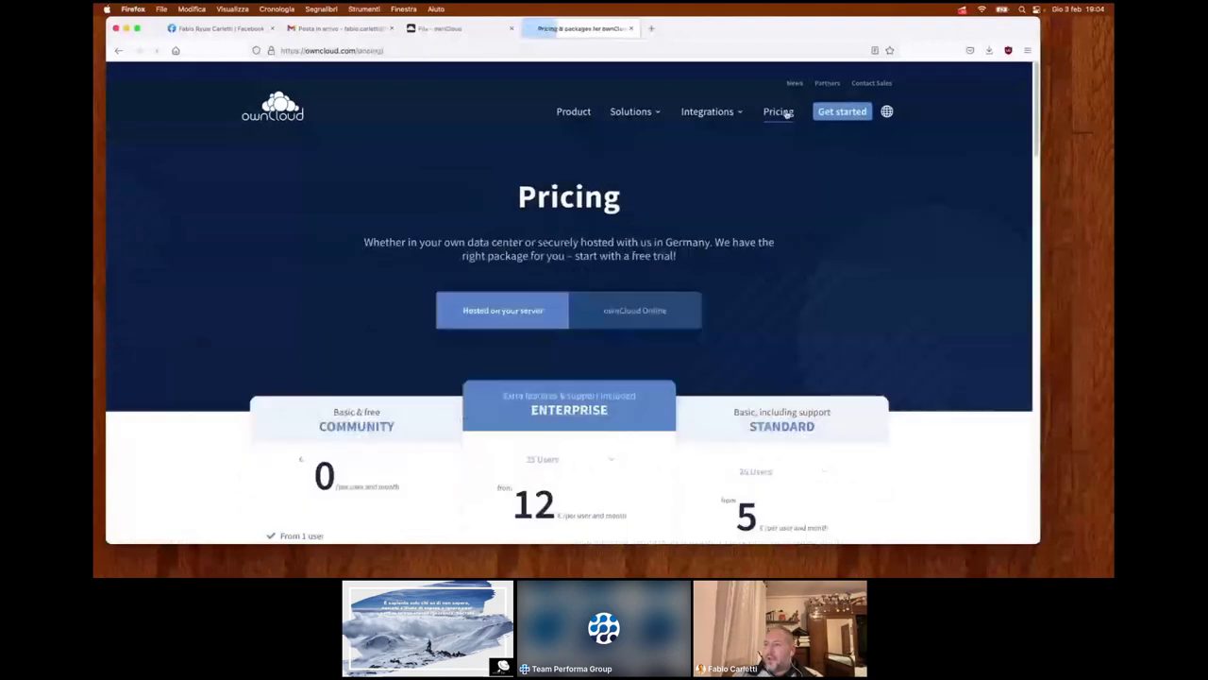
pyautogui.scroll(-4, 784, 115)
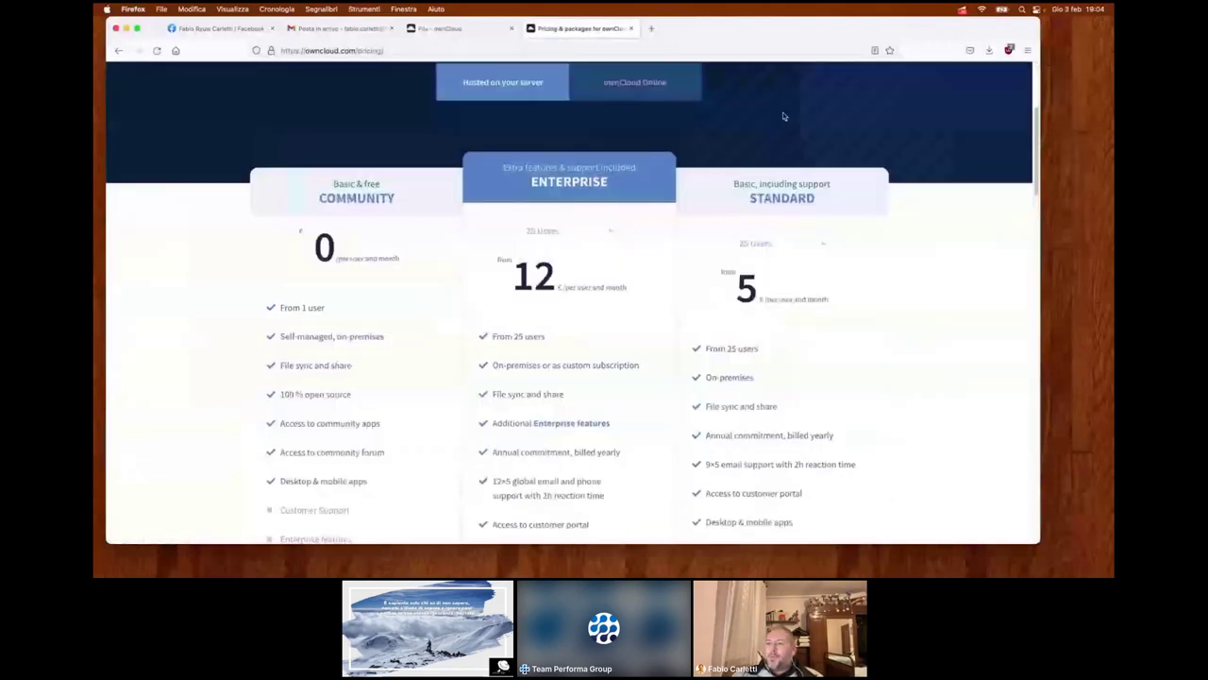
pyautogui.scroll(-1, 784, 116)
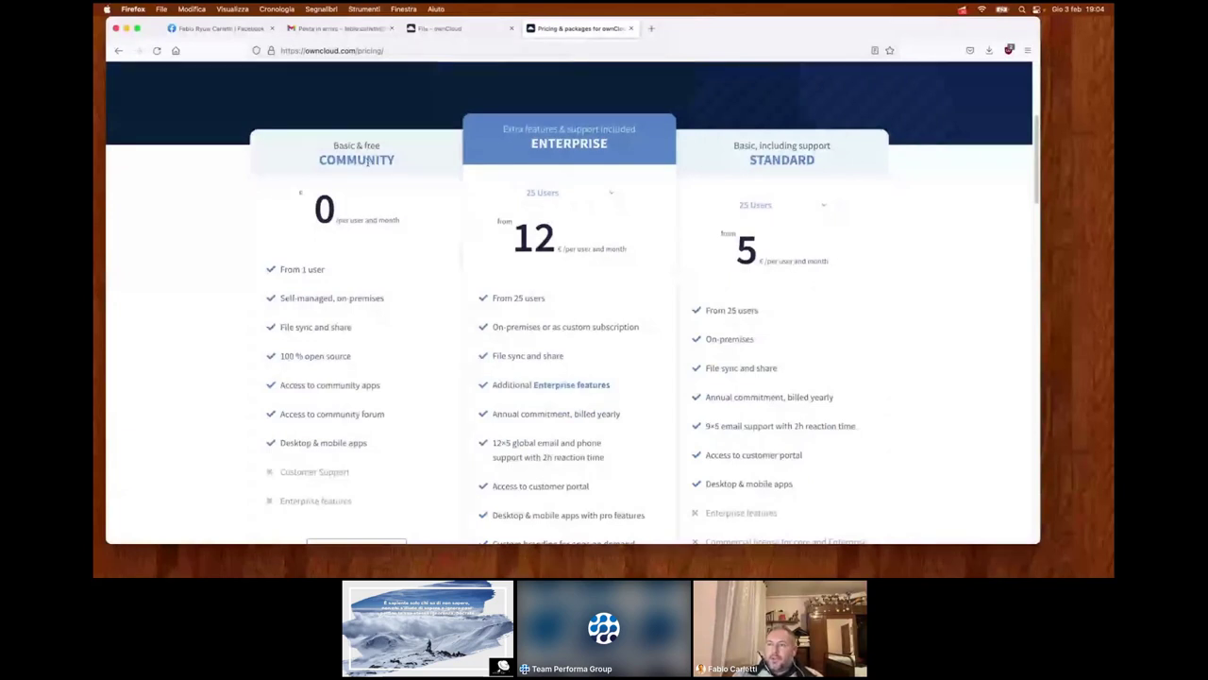
pyautogui.scroll(-1, 368, 162)
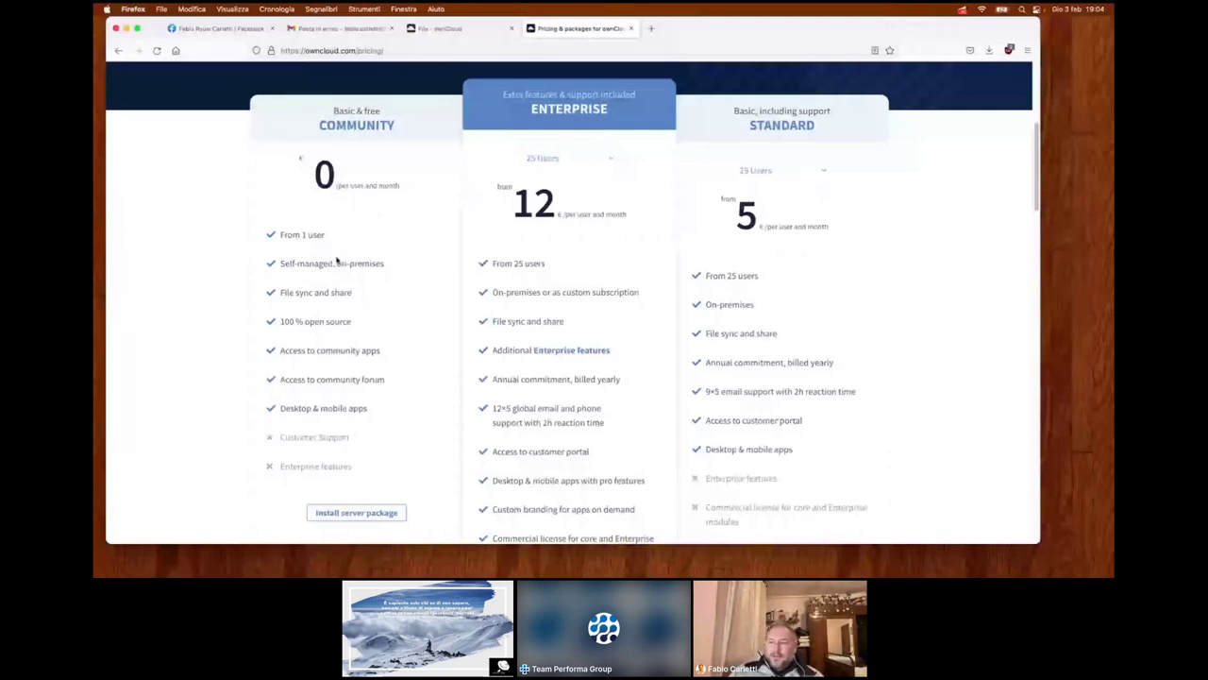
pyautogui.scroll(-1, 335, 257)
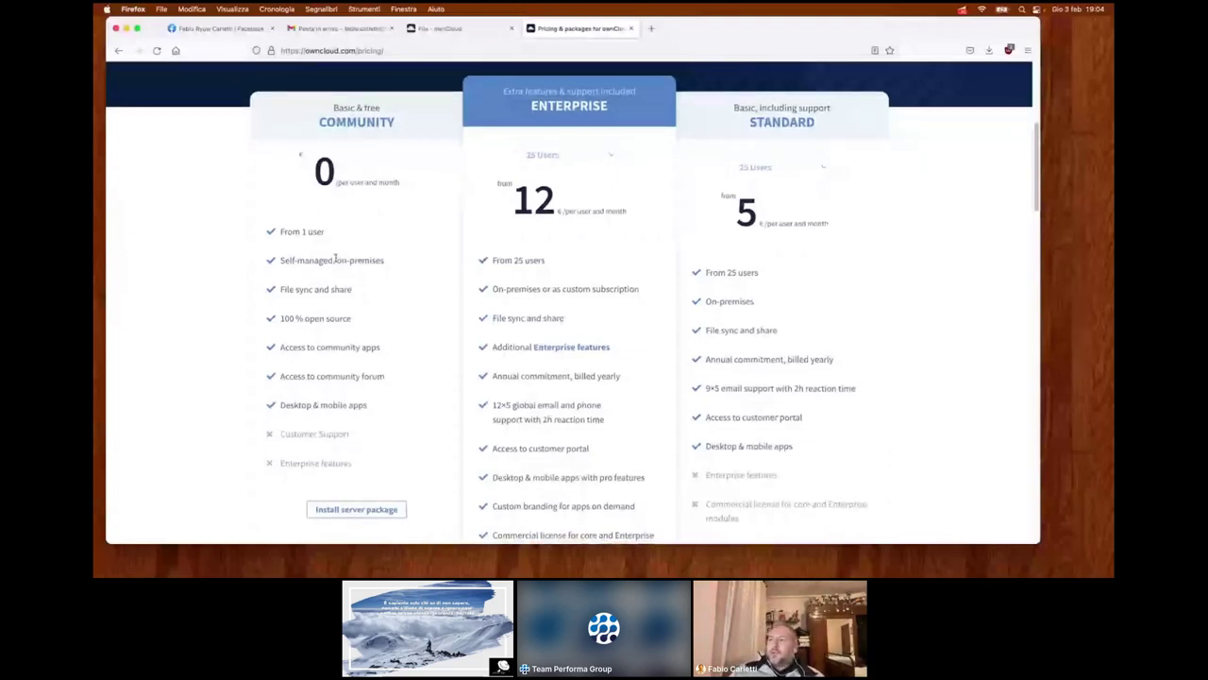
pyautogui.scroll(-3, 335, 259)
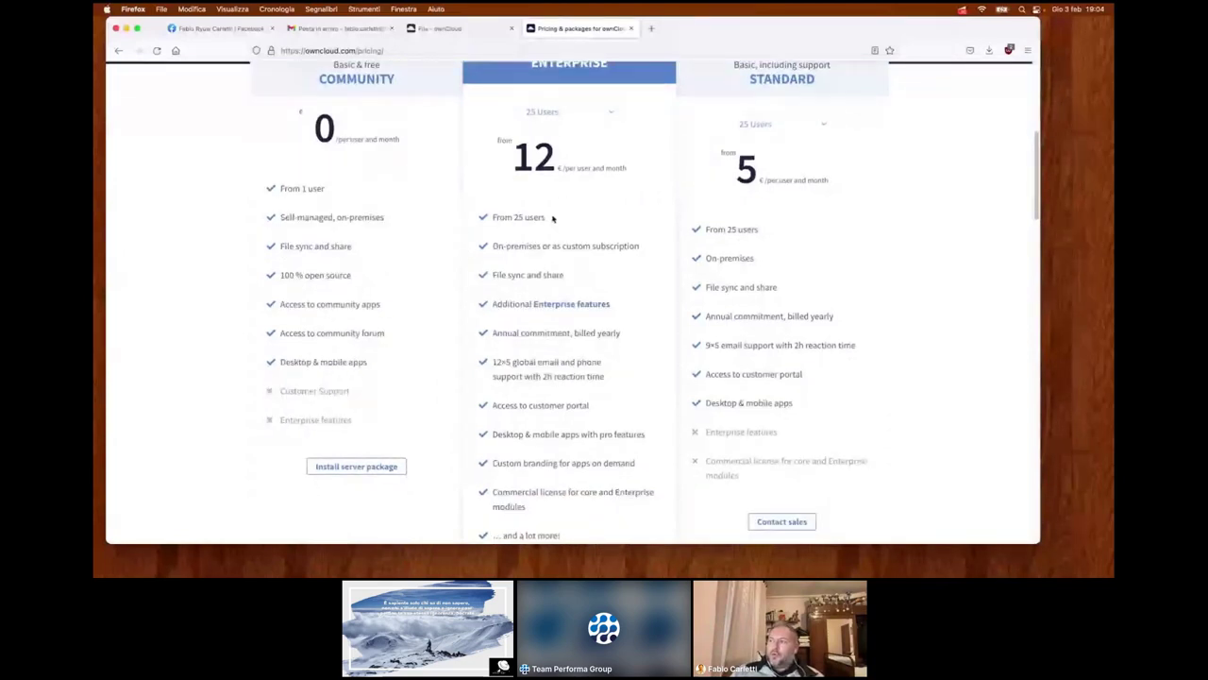
pyautogui.scroll(-2, 566, 226)
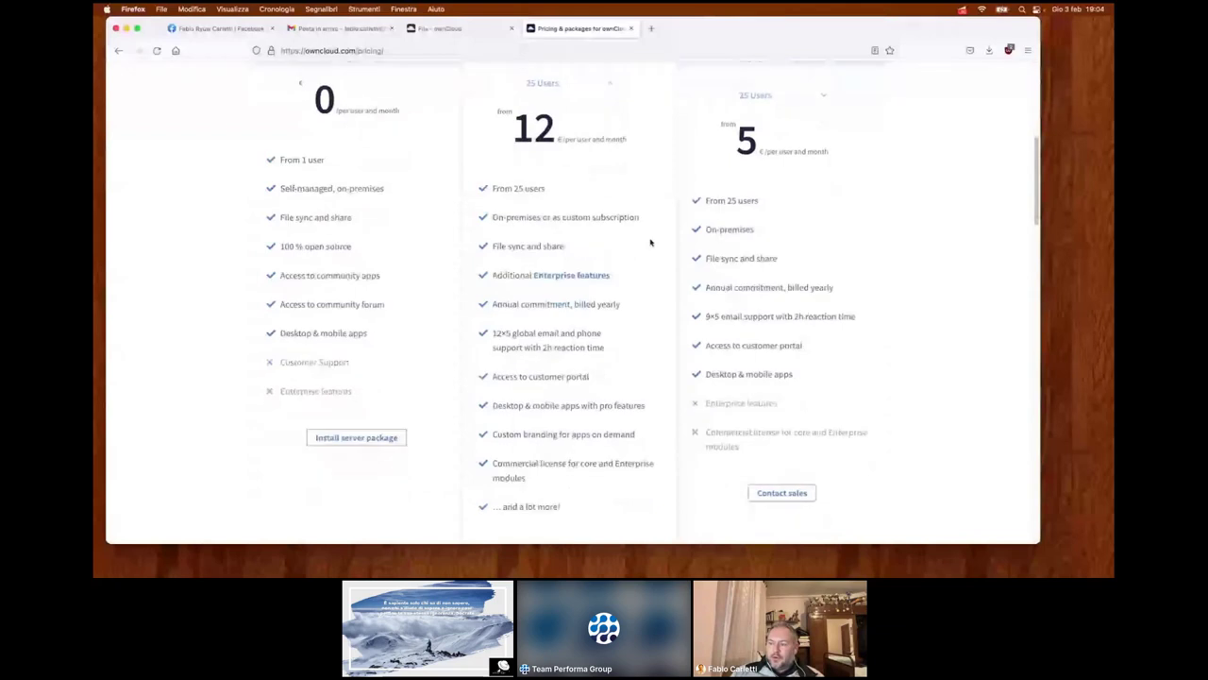
pyautogui.scroll(-3, 650, 242)
pyautogui.scroll(1, 585, 363)
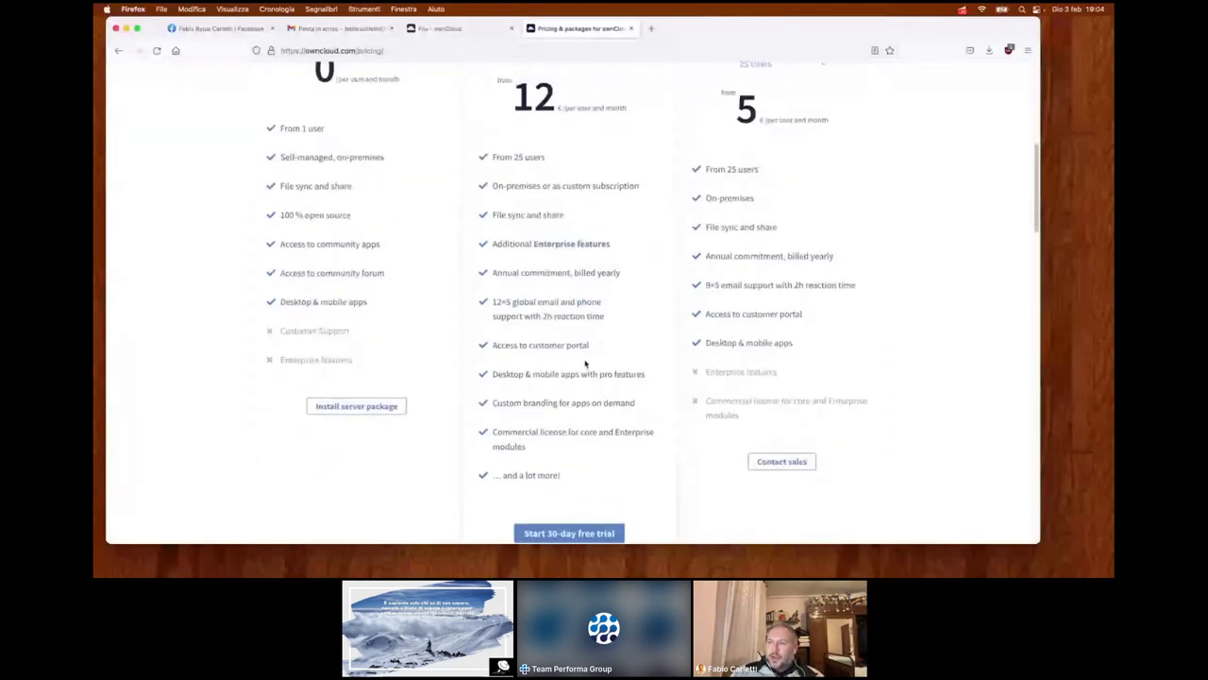
pyautogui.scroll(5, 554, 229)
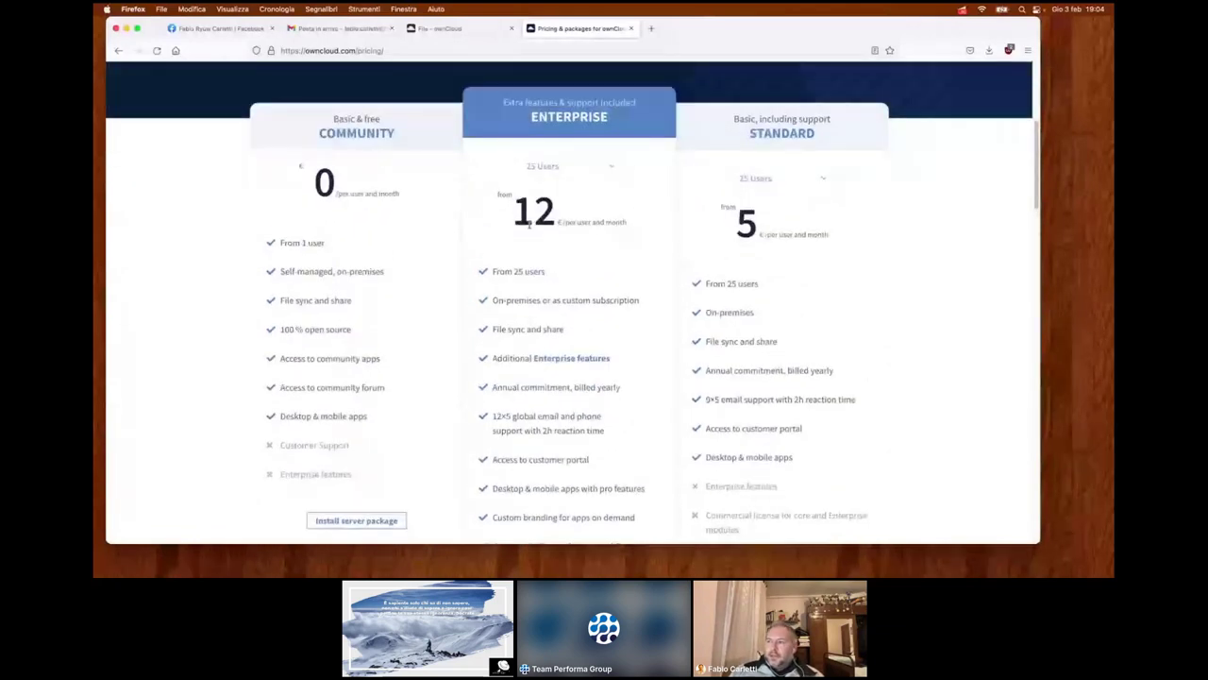
pyautogui.scroll(1, 560, 238)
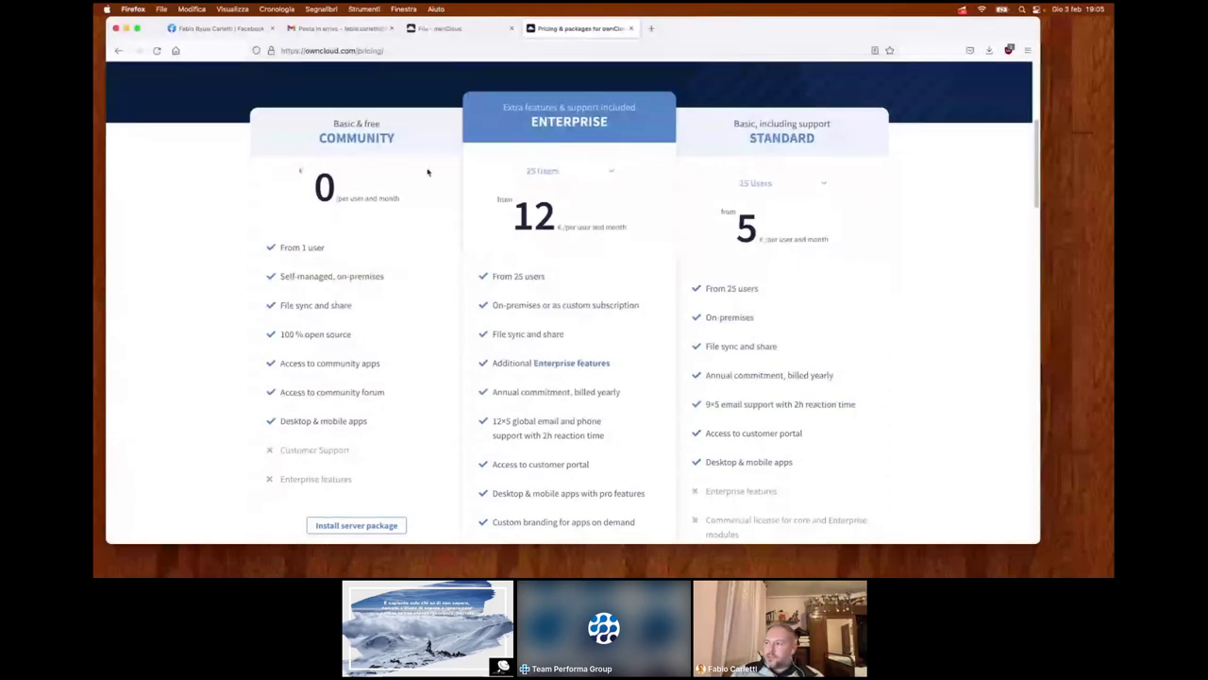
pyautogui.scroll(-1, 280, 152)
pyautogui.scroll(-2, 543, 148)
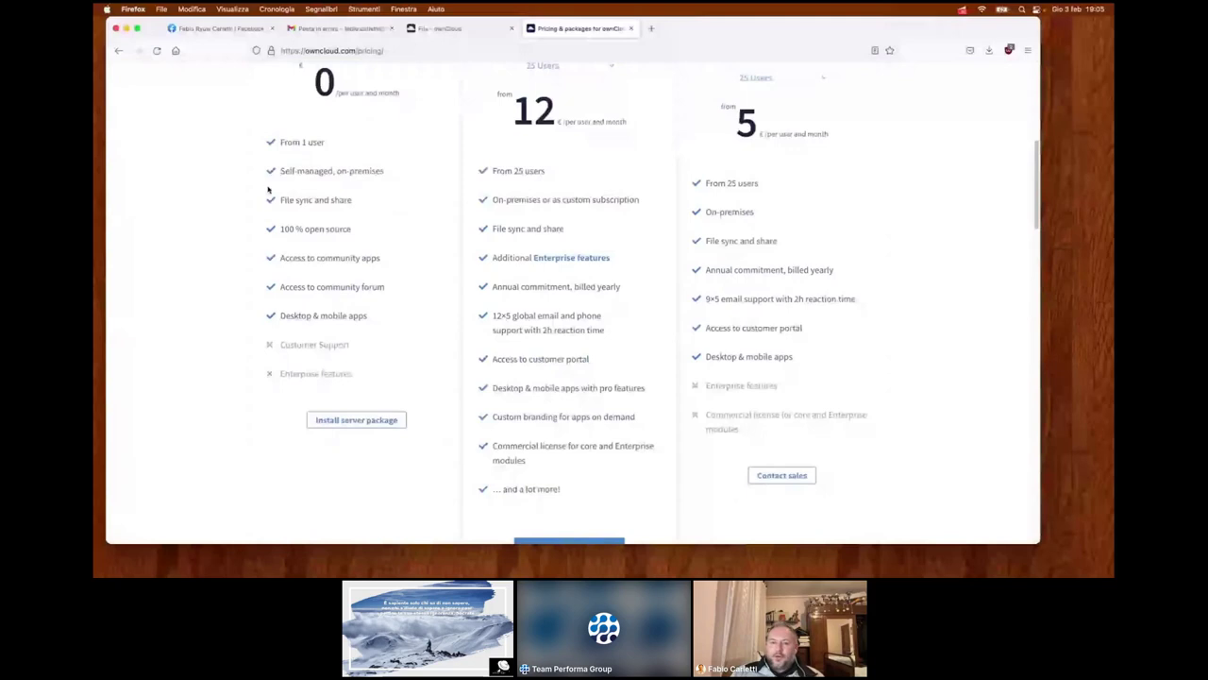
pyautogui.scroll(1, 242, 187)
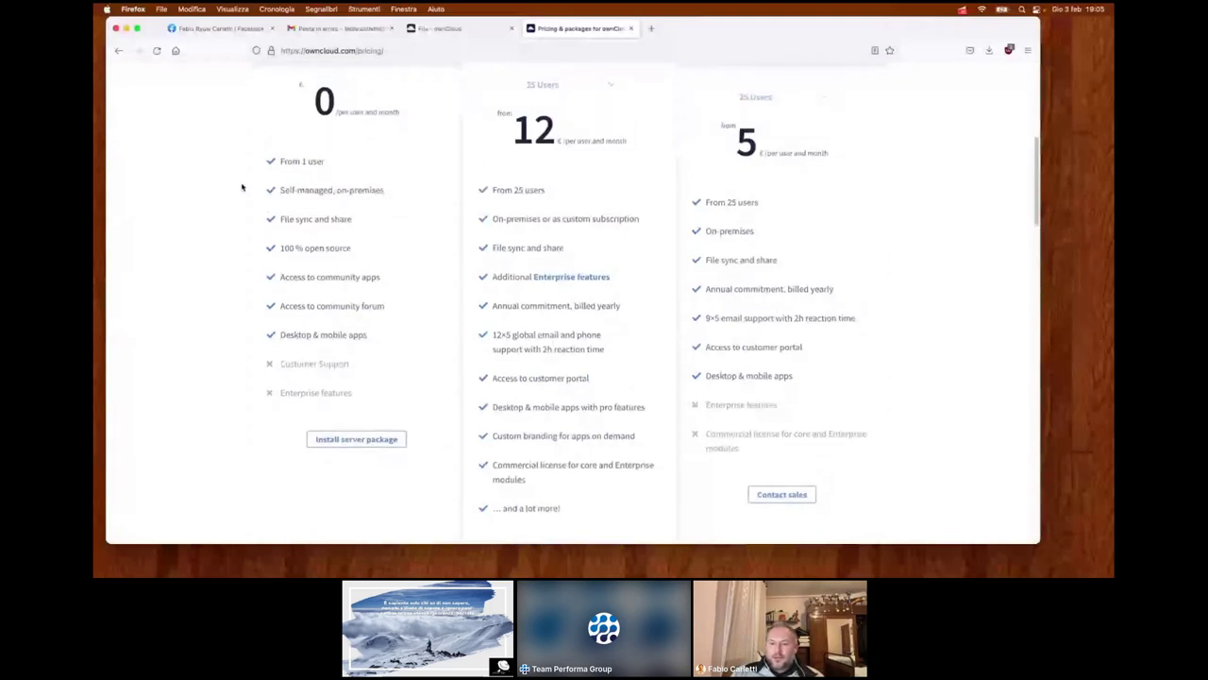
pyautogui.scroll(1, 242, 187)
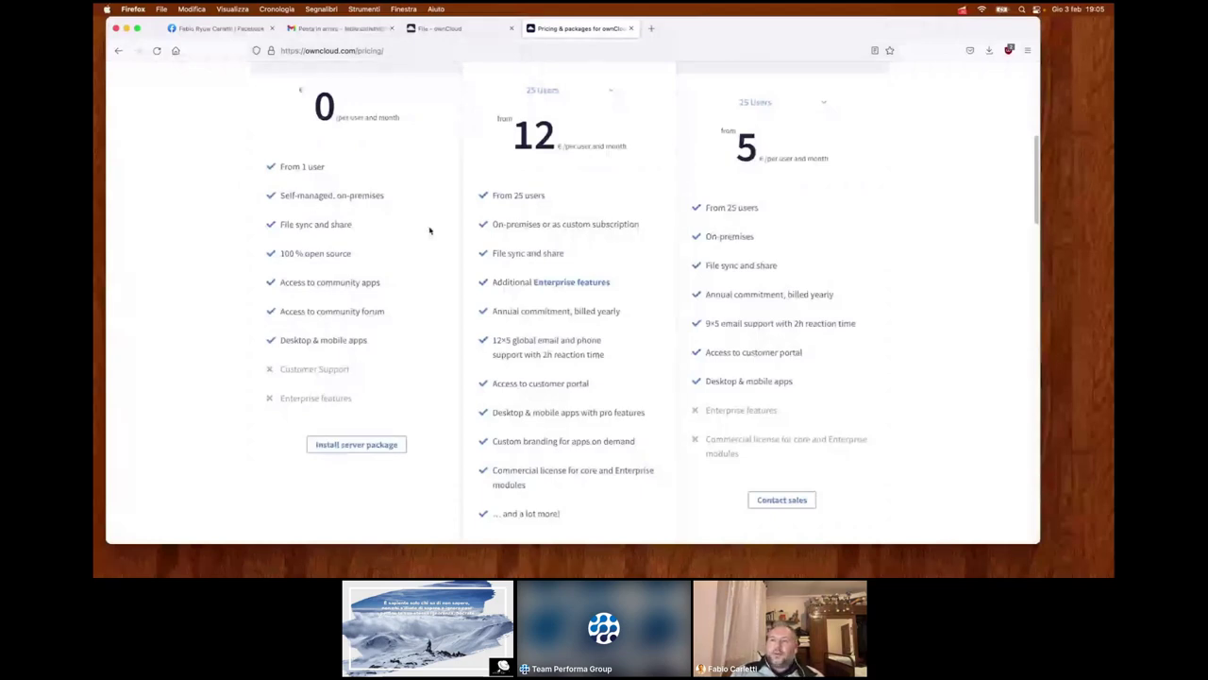
# - Go back to Download Server Packages, scroll to its footer, then return to the ownCloud files
pyautogui.click(118, 54)
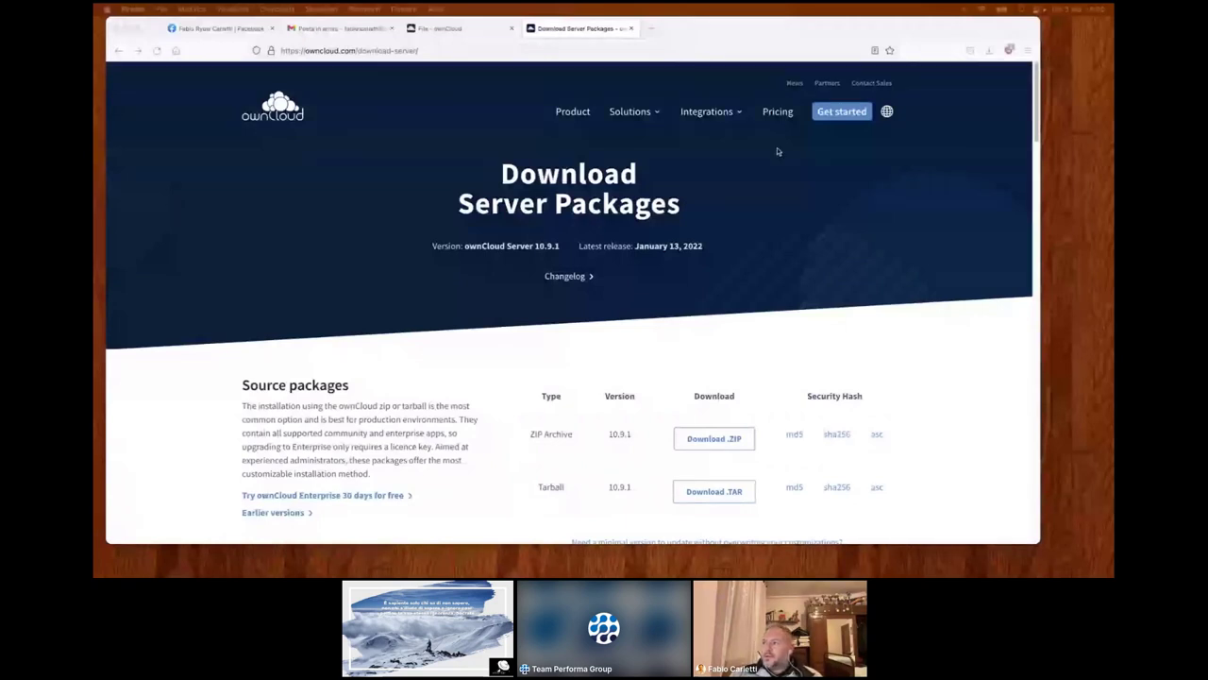
pyautogui.moveTo(721, 116)
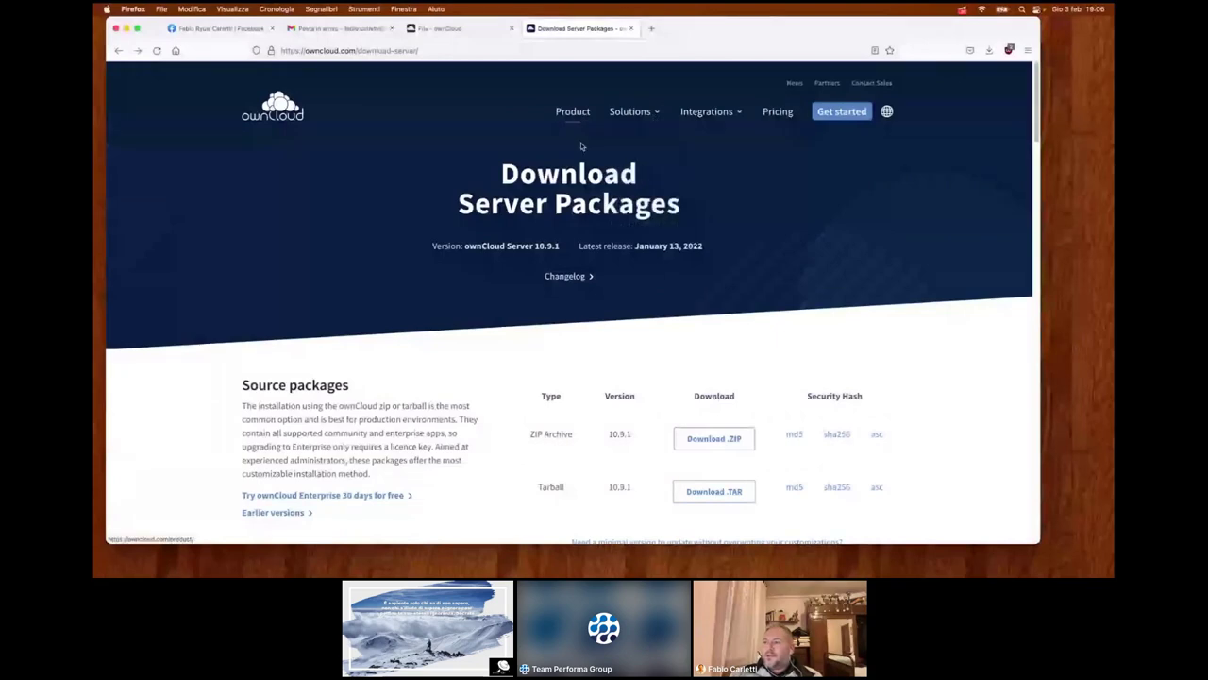
pyautogui.scroll(-1, 566, 278)
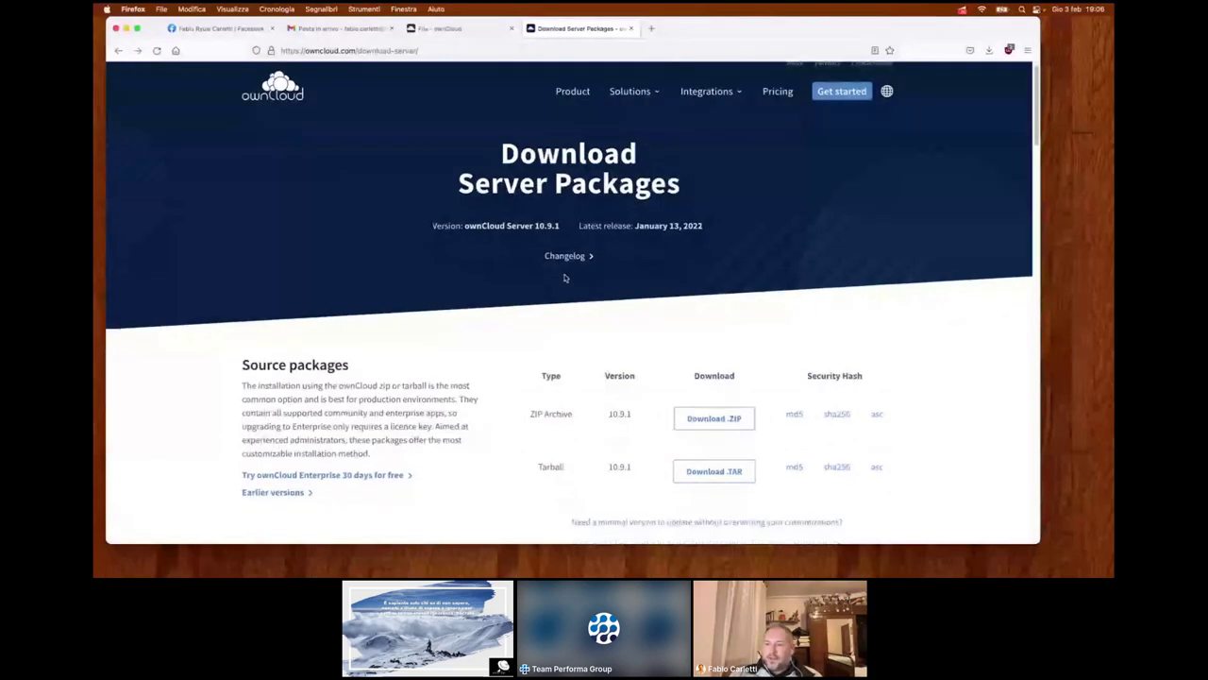
pyautogui.scroll(-5, 565, 277)
pyautogui.scroll(-5, 535, 275)
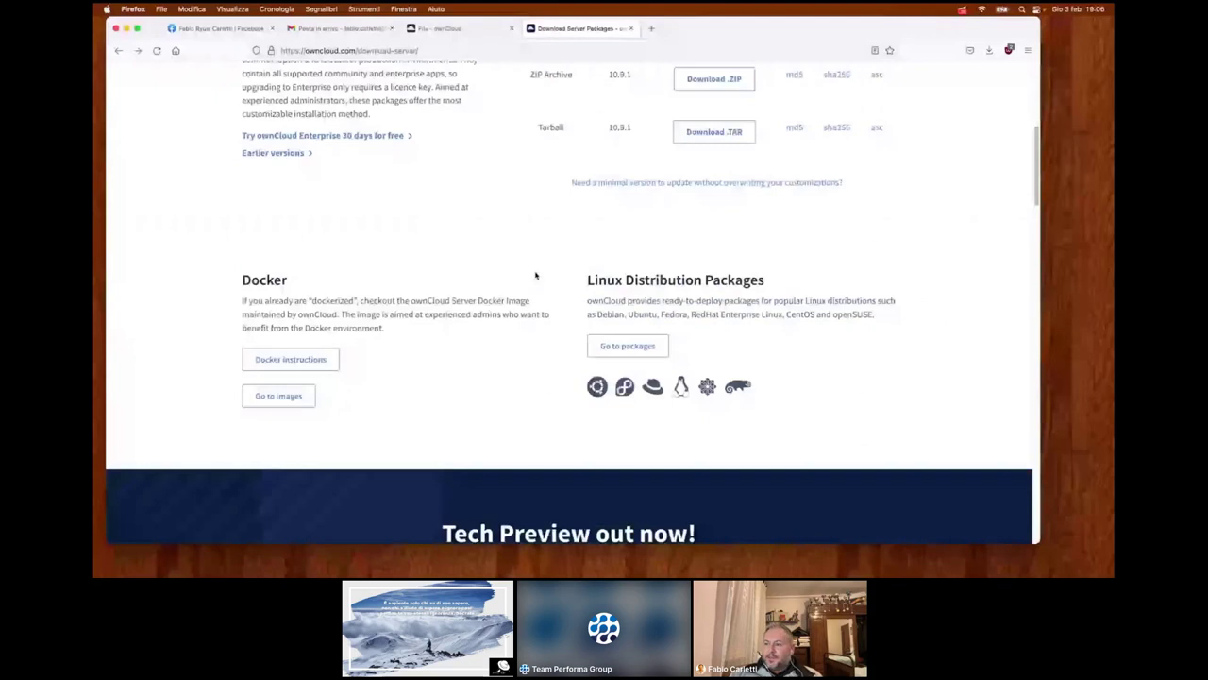
pyautogui.scroll(-17, 540, 274)
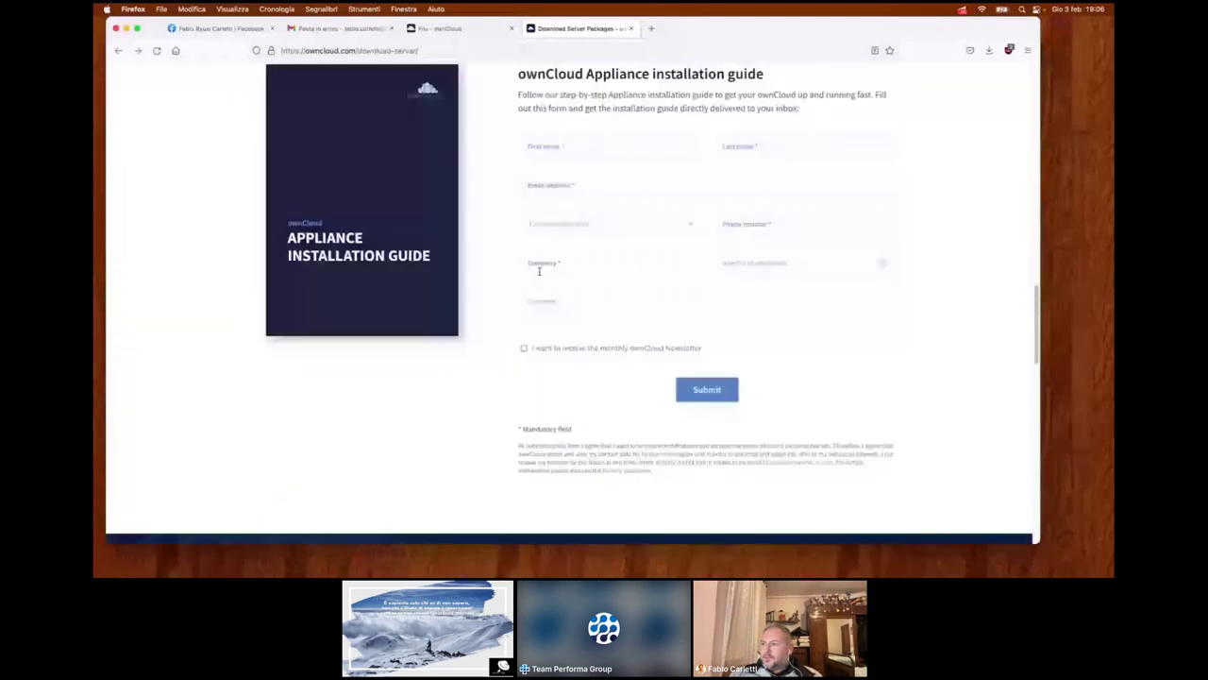
pyautogui.scroll(-3, 540, 274)
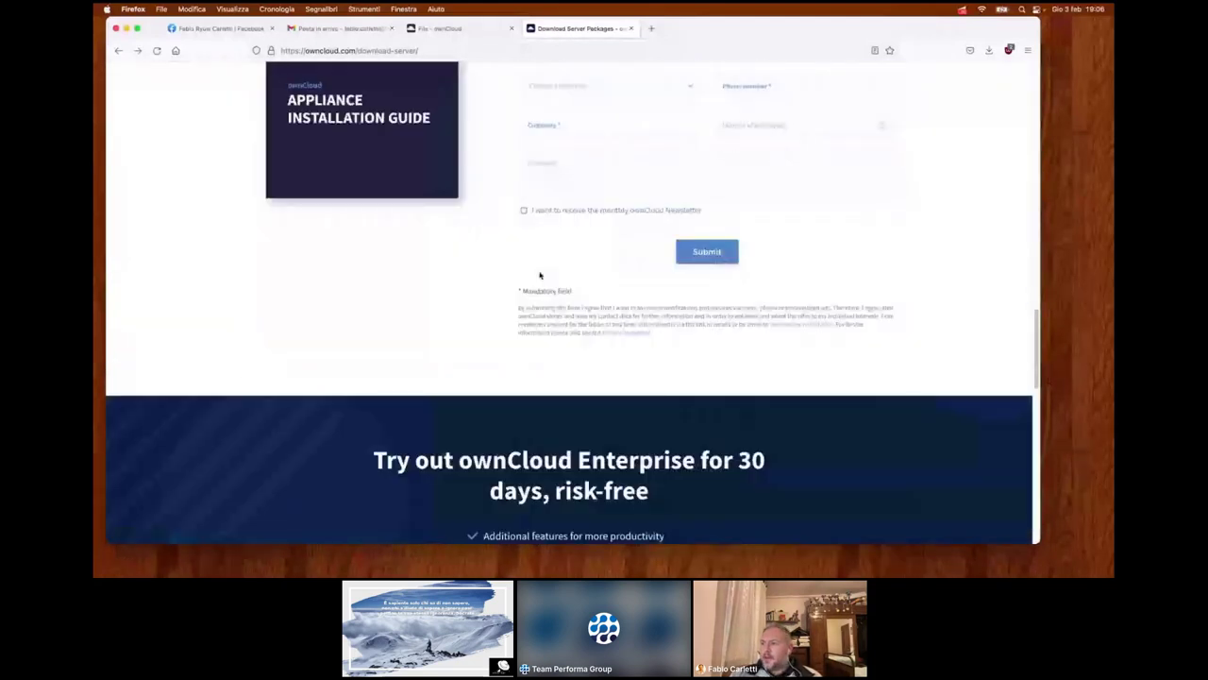
pyautogui.scroll(-9, 540, 274)
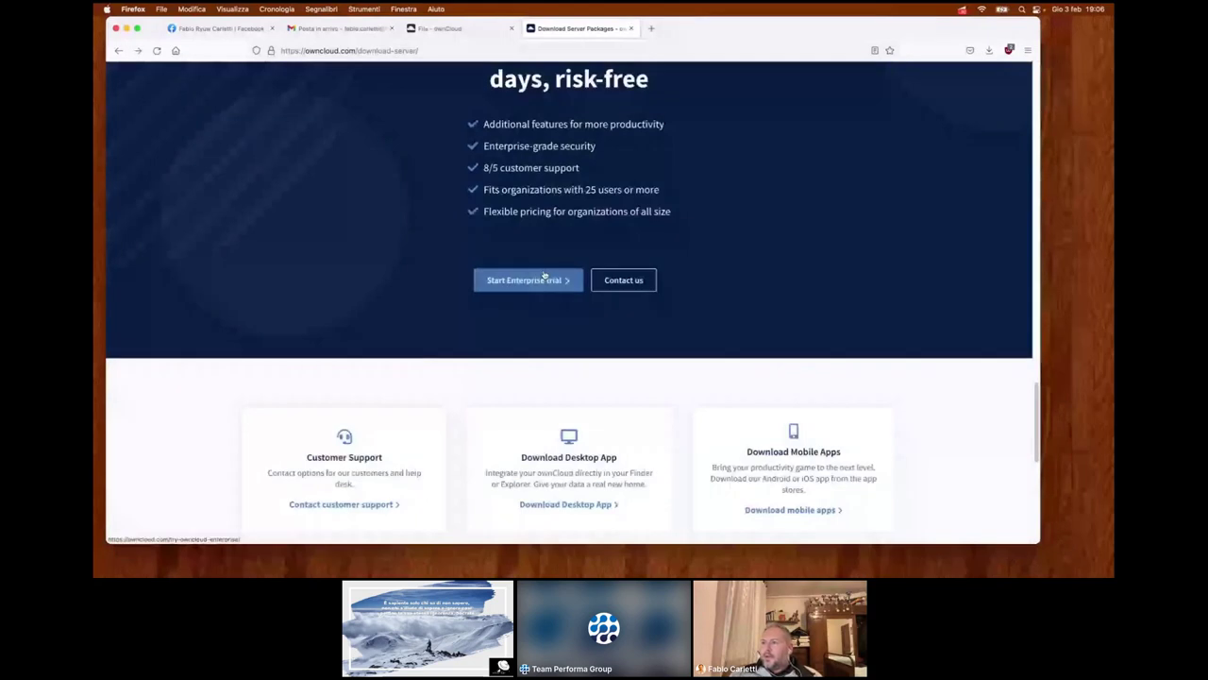
pyautogui.scroll(-5, 543, 275)
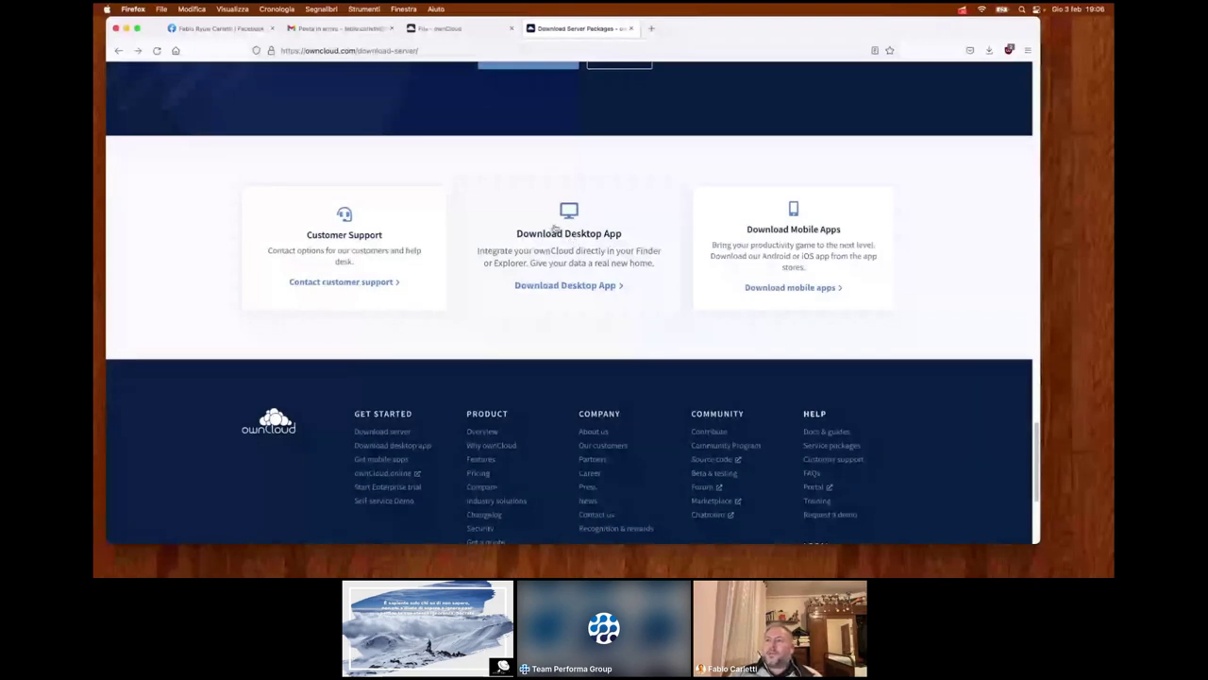
pyautogui.scroll(2, 482, 190)
pyautogui.click(446, 28)
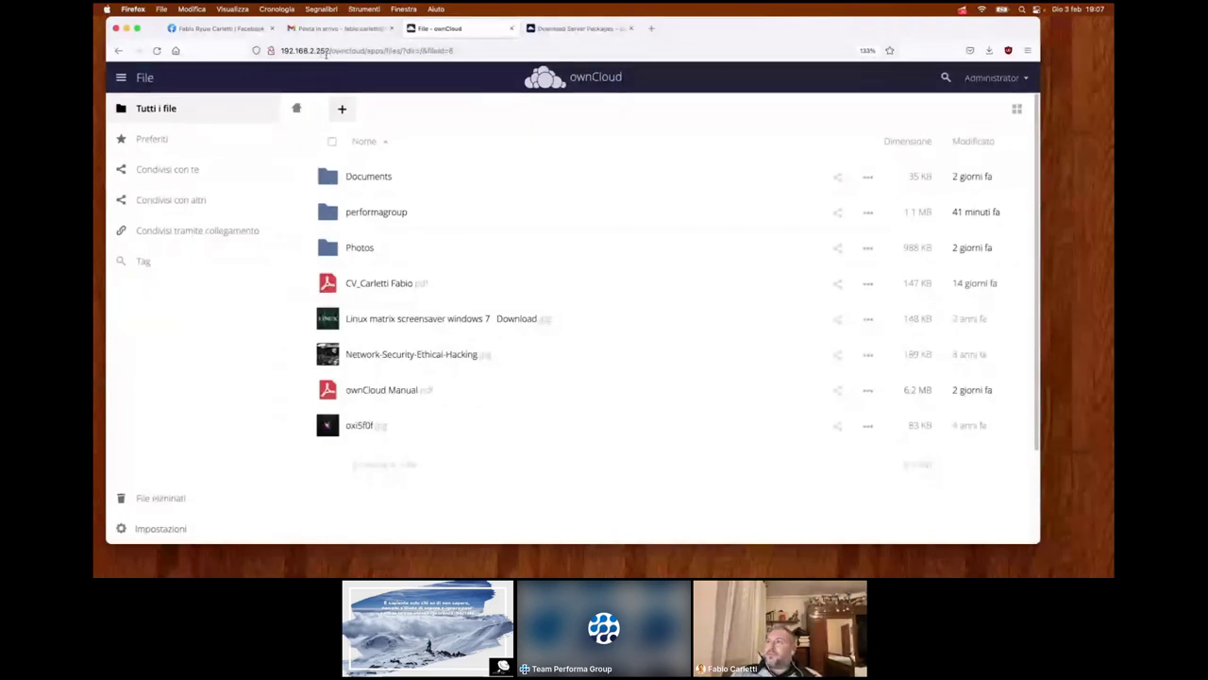
# - Upload GitNotesForProfessionals.pdf into the ownCloud file list by dragging it in, then preview it
pyautogui.click(577, 28)
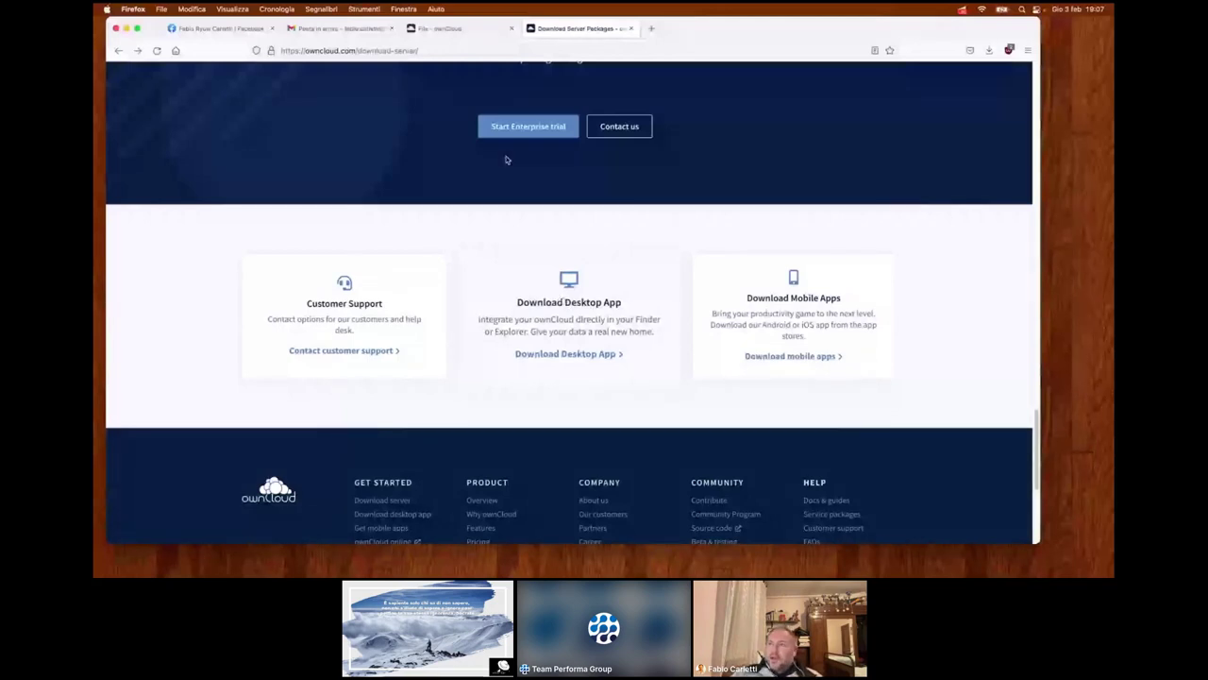
pyautogui.click(442, 31)
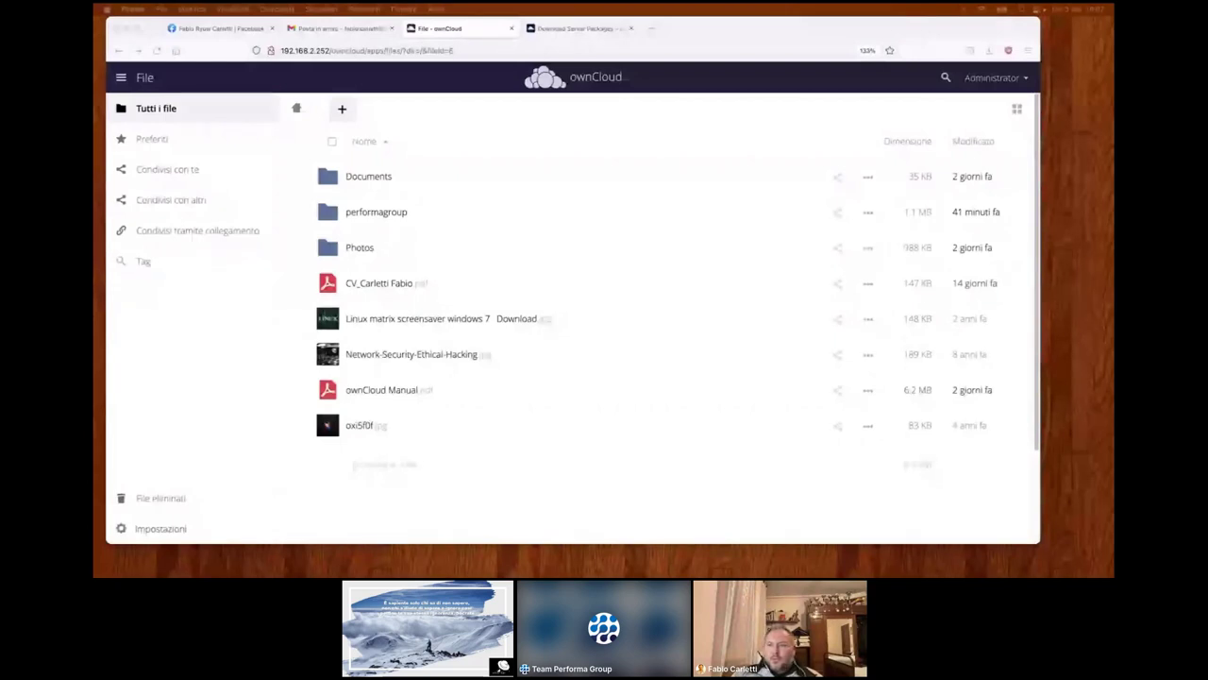
pyautogui.moveTo(113, 311); pyautogui.dragTo(431, 467)
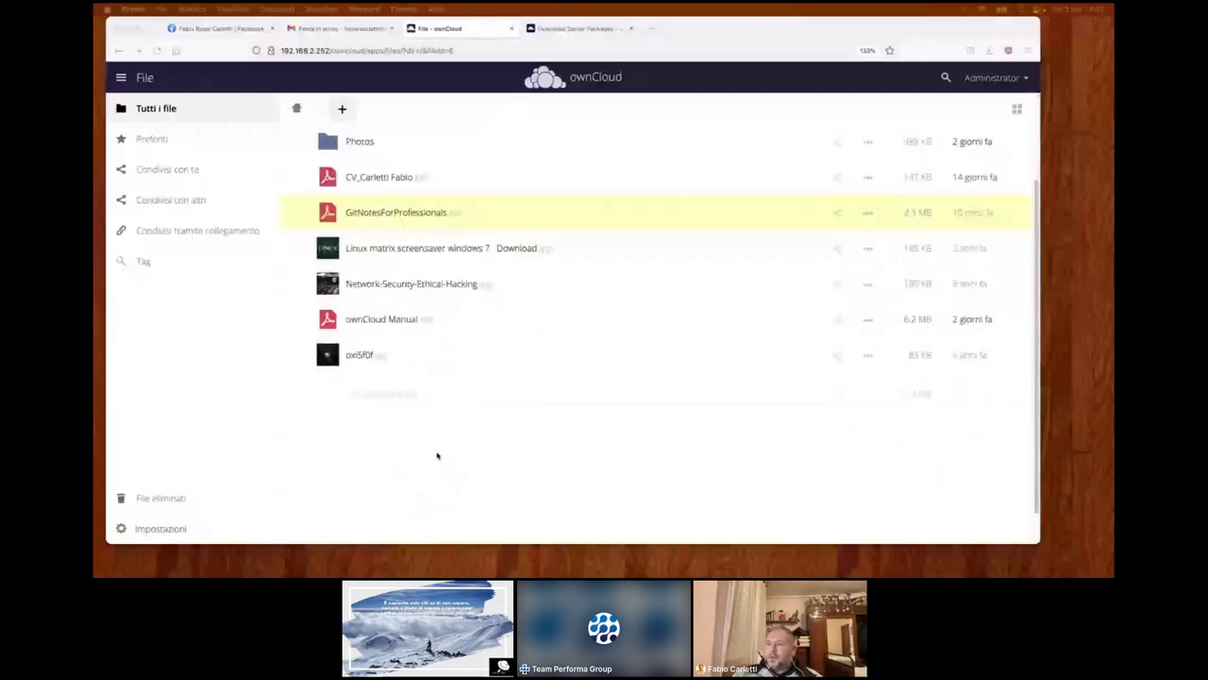
pyautogui.click(423, 215)
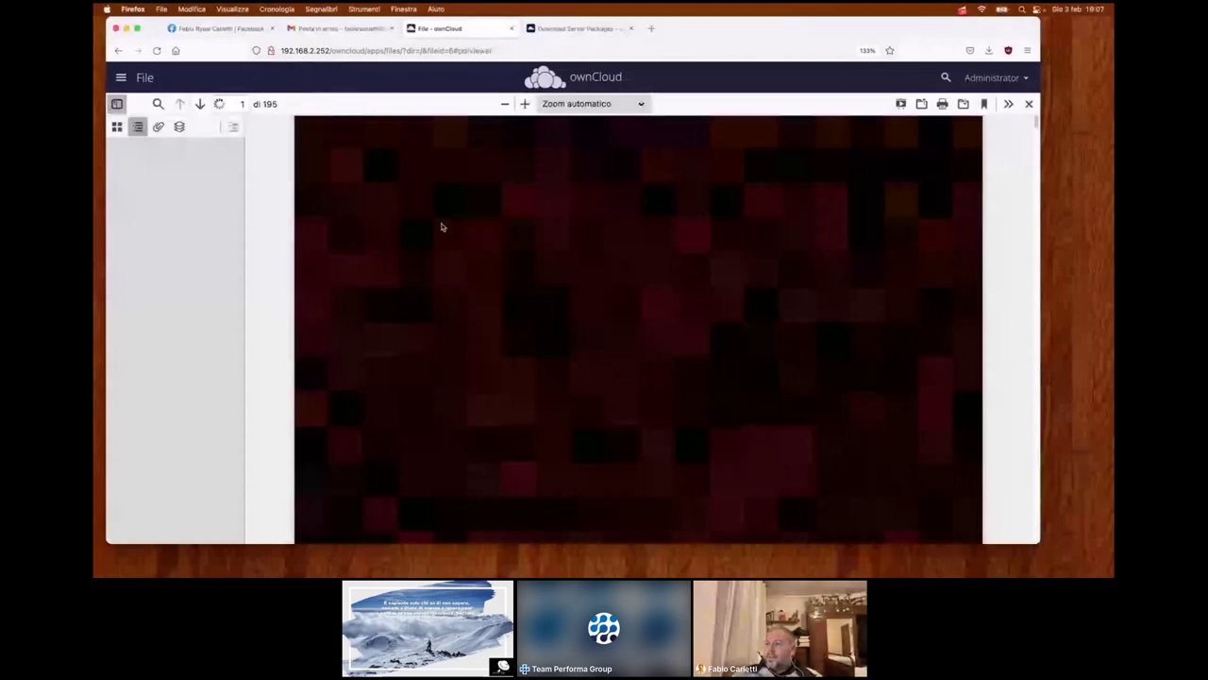
pyautogui.click(118, 51)
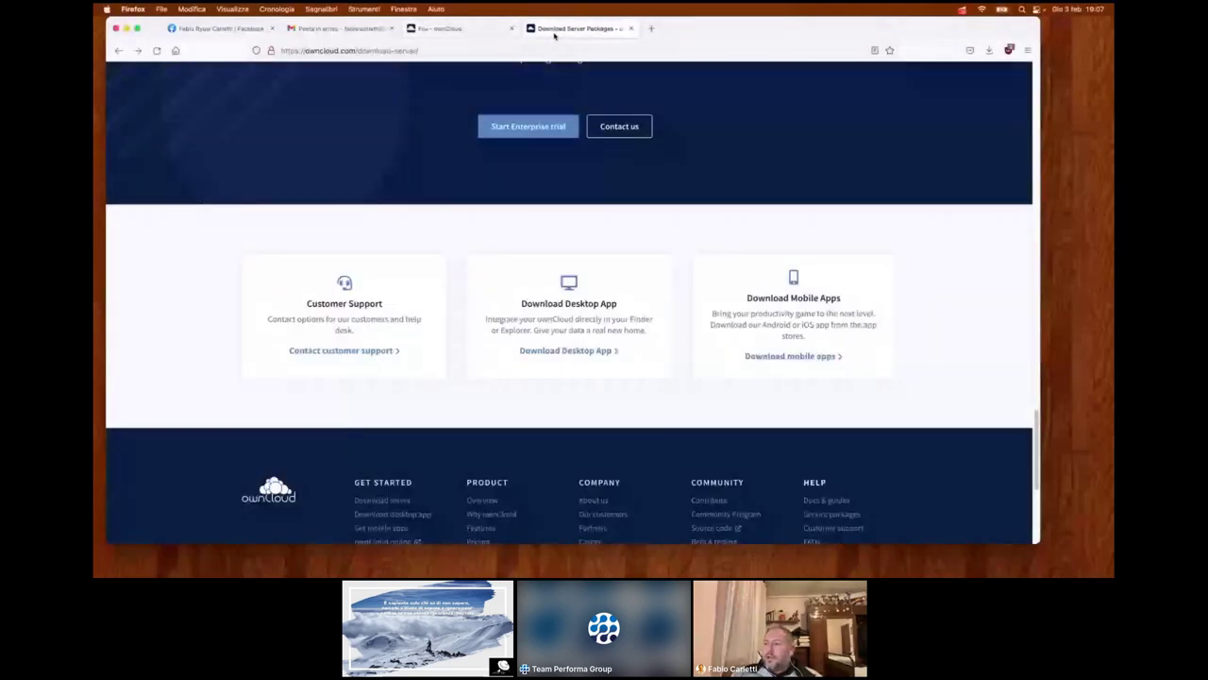
# - Open the Self-service Demo link in a new tab and view the demo sign-up page
pyautogui.scroll(-4, 567, 129)
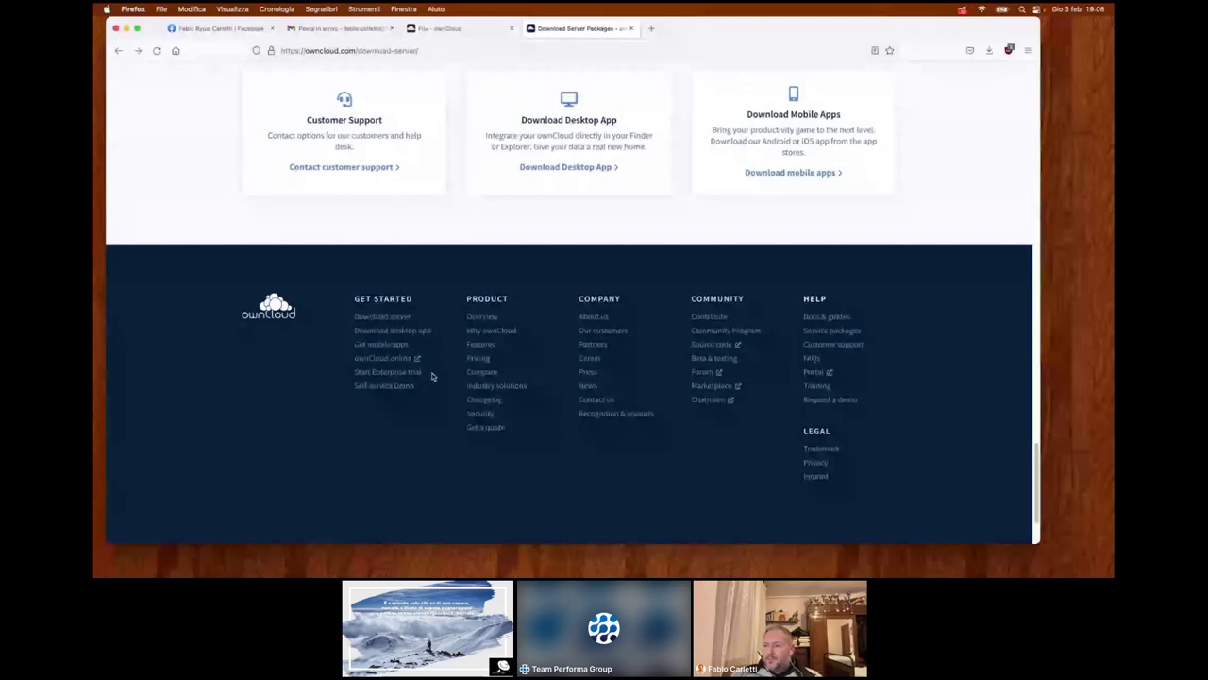
pyautogui.rightClick(397, 385)
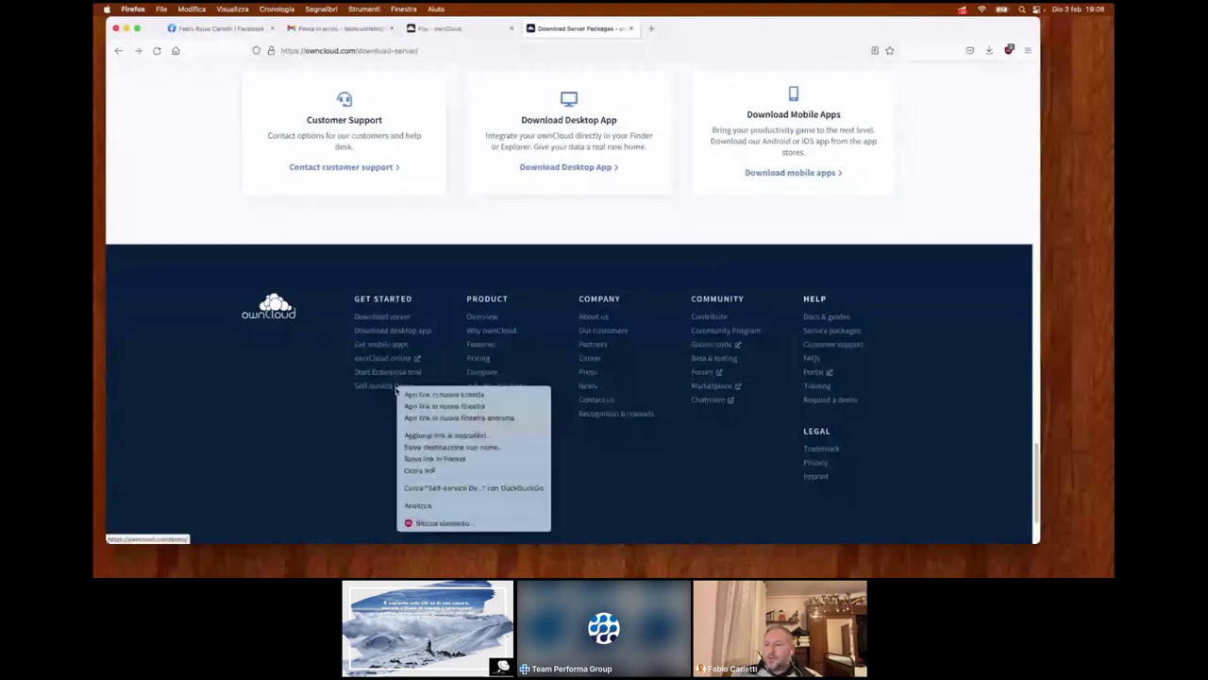
pyautogui.click(434, 391)
pyautogui.click(684, 29)
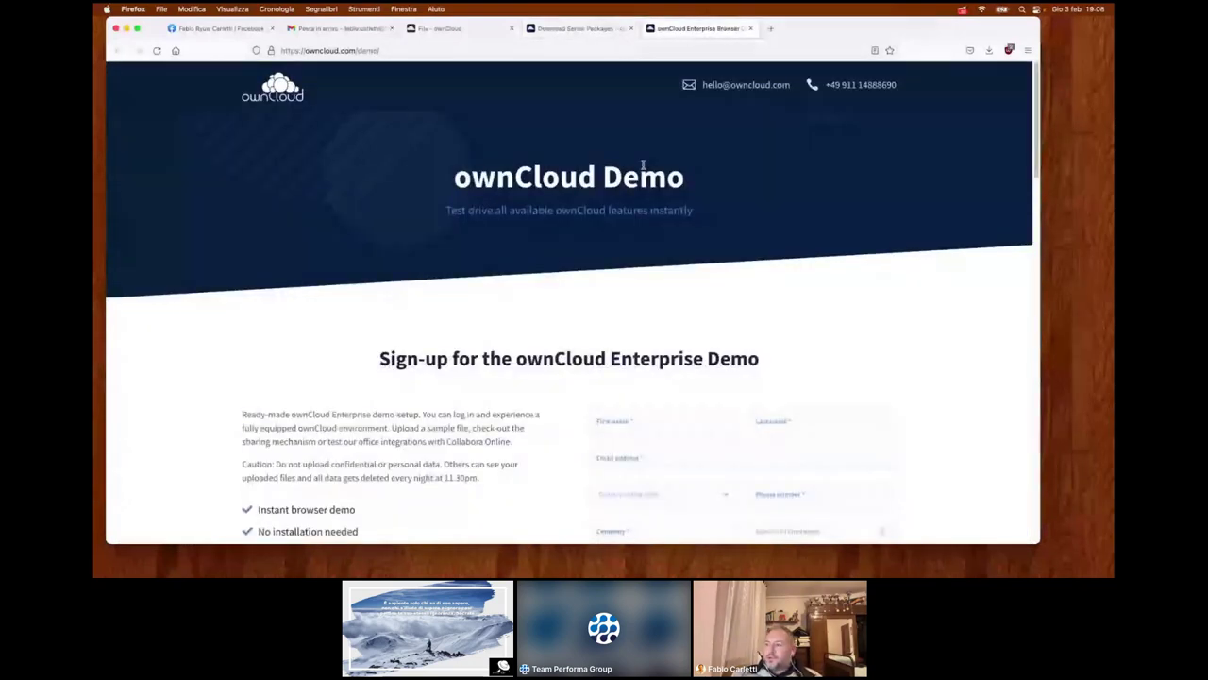
# - Scroll through the demo sign-up page, then close its tab
pyautogui.scroll(-3, 633, 194)
pyautogui.scroll(-6, 621, 222)
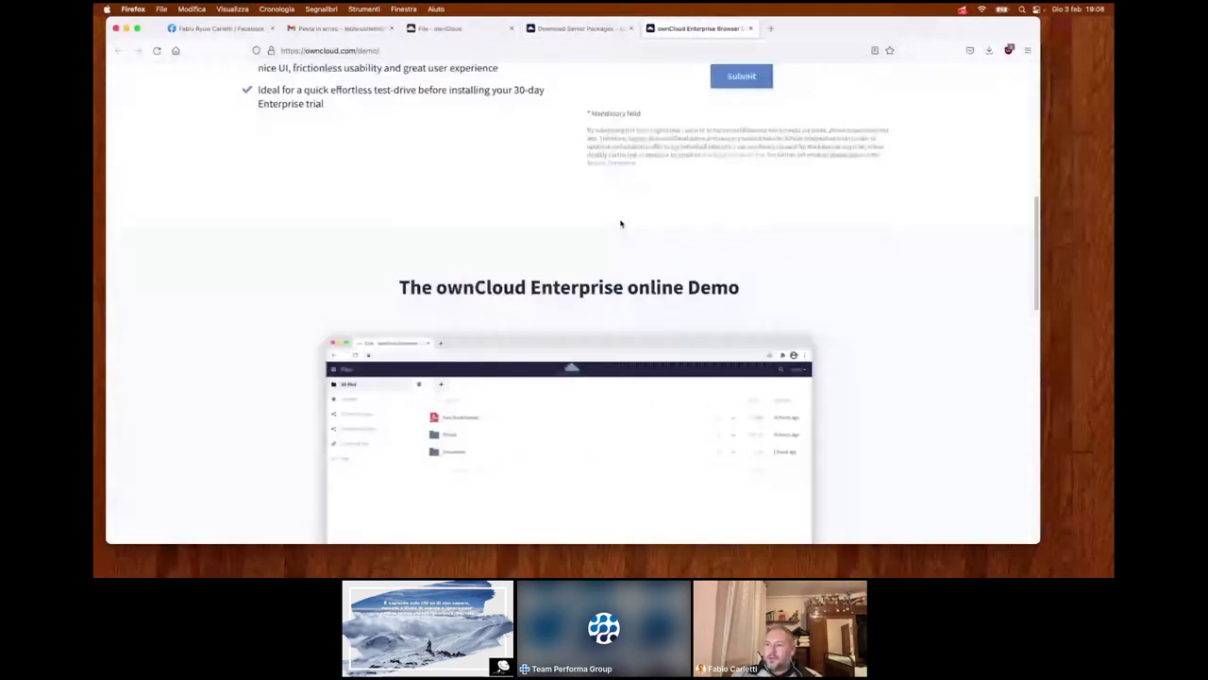
pyautogui.scroll(-1, 579, 313)
pyautogui.scroll(-2, 571, 284)
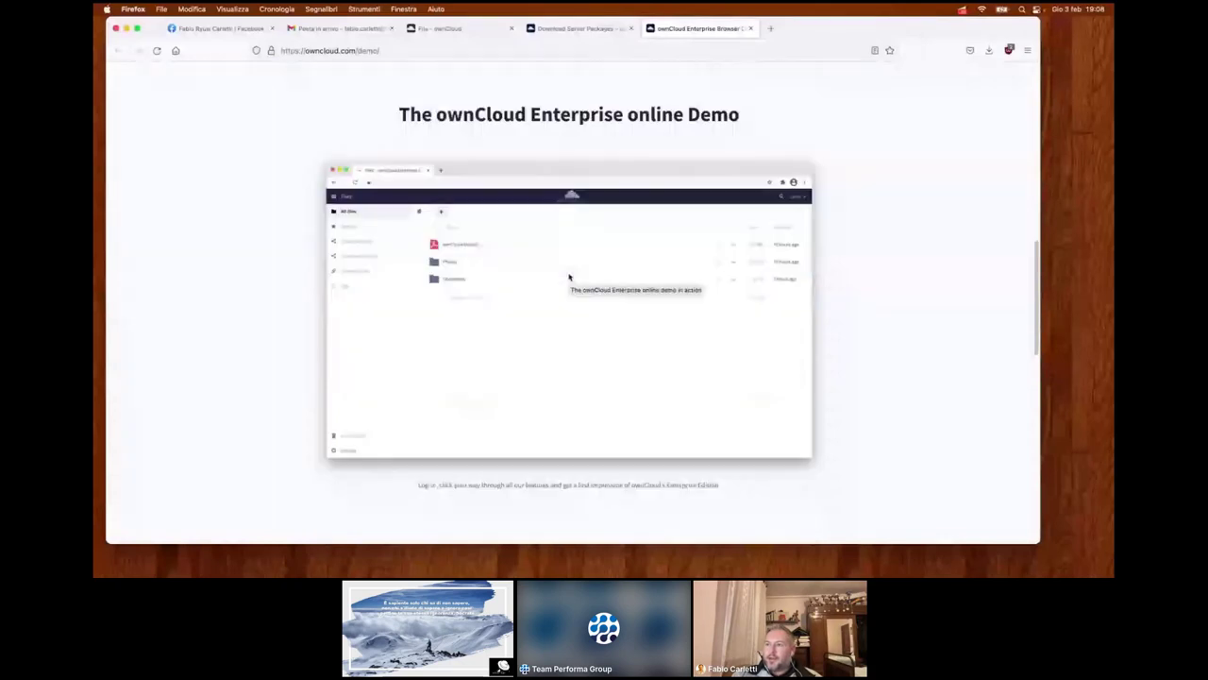
pyautogui.scroll(-1, 569, 276)
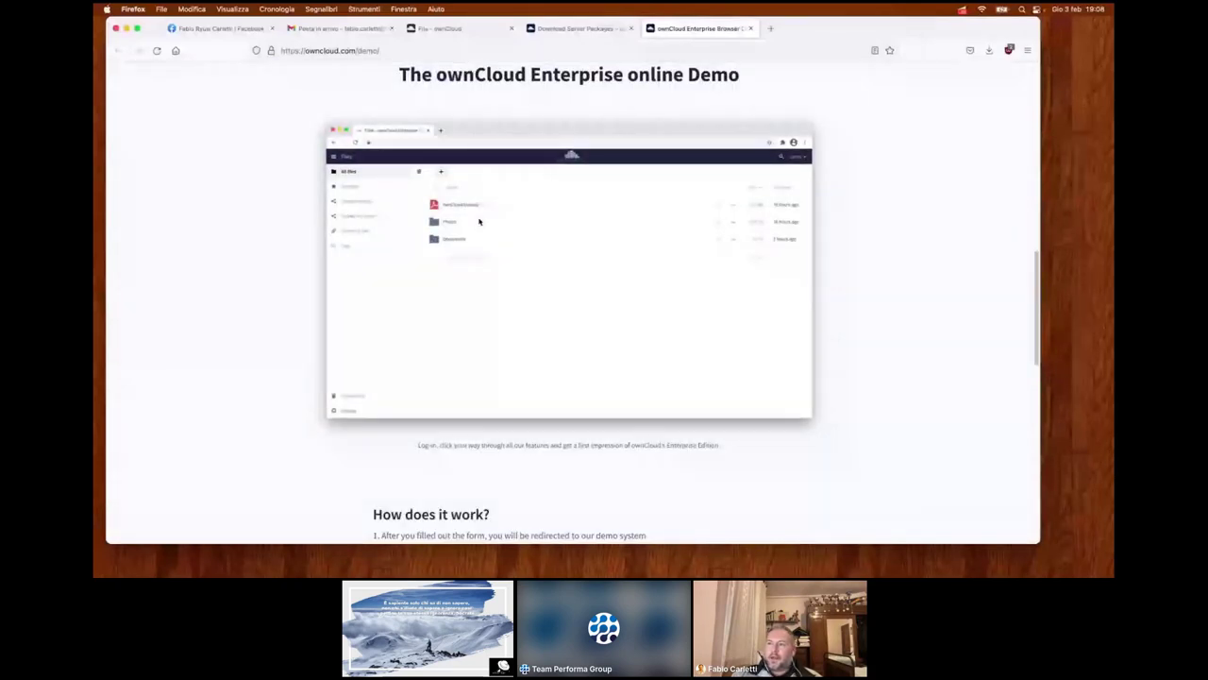
pyautogui.scroll(-2, 479, 221)
pyautogui.scroll(-1, 458, 185)
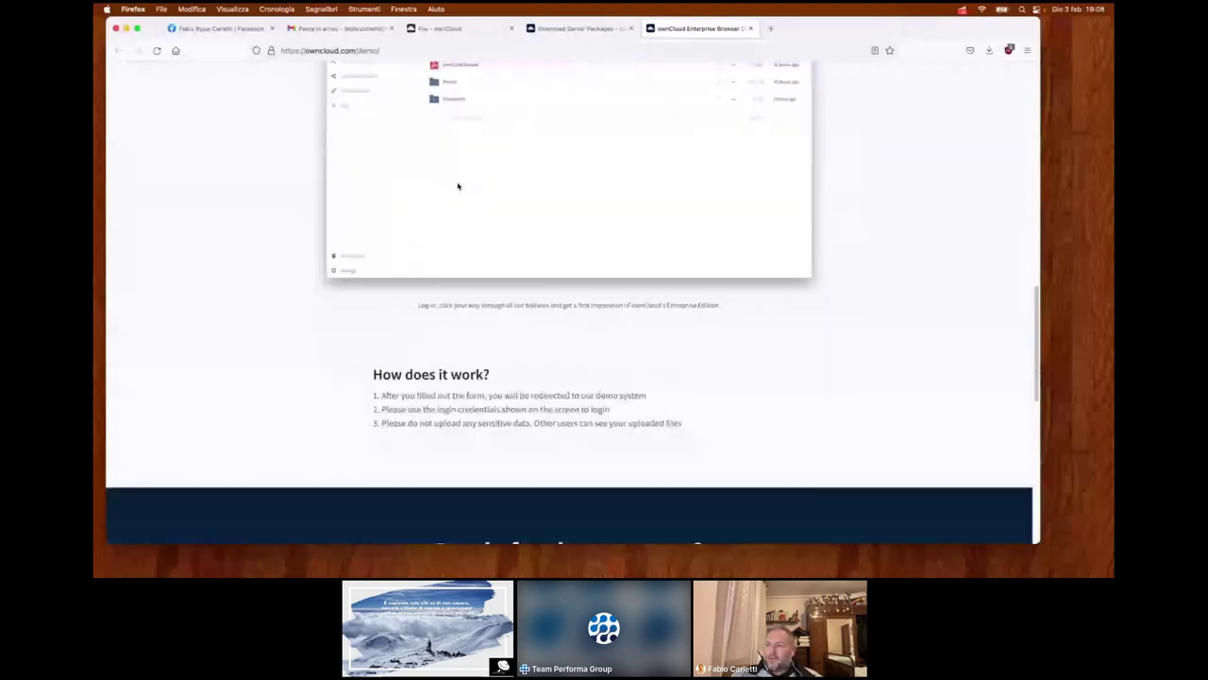
pyautogui.scroll(-4, 458, 185)
pyautogui.scroll(-3, 457, 186)
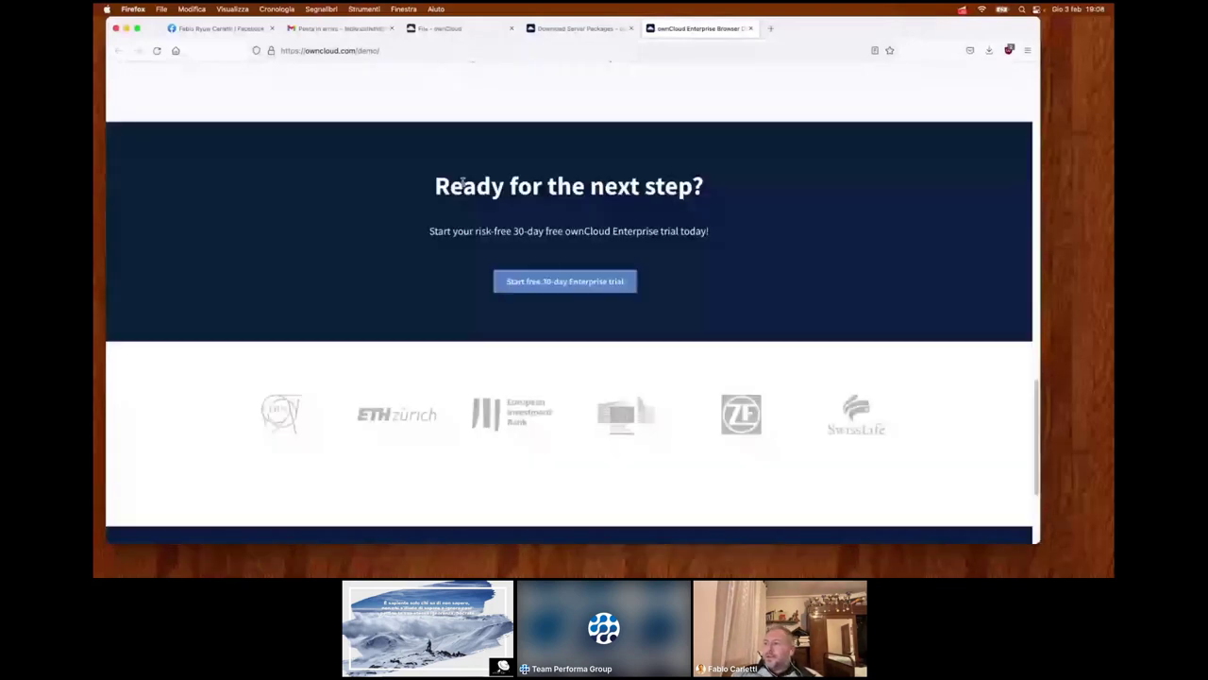
pyautogui.scroll(-1, 464, 181)
pyautogui.scroll(-1, 614, 243)
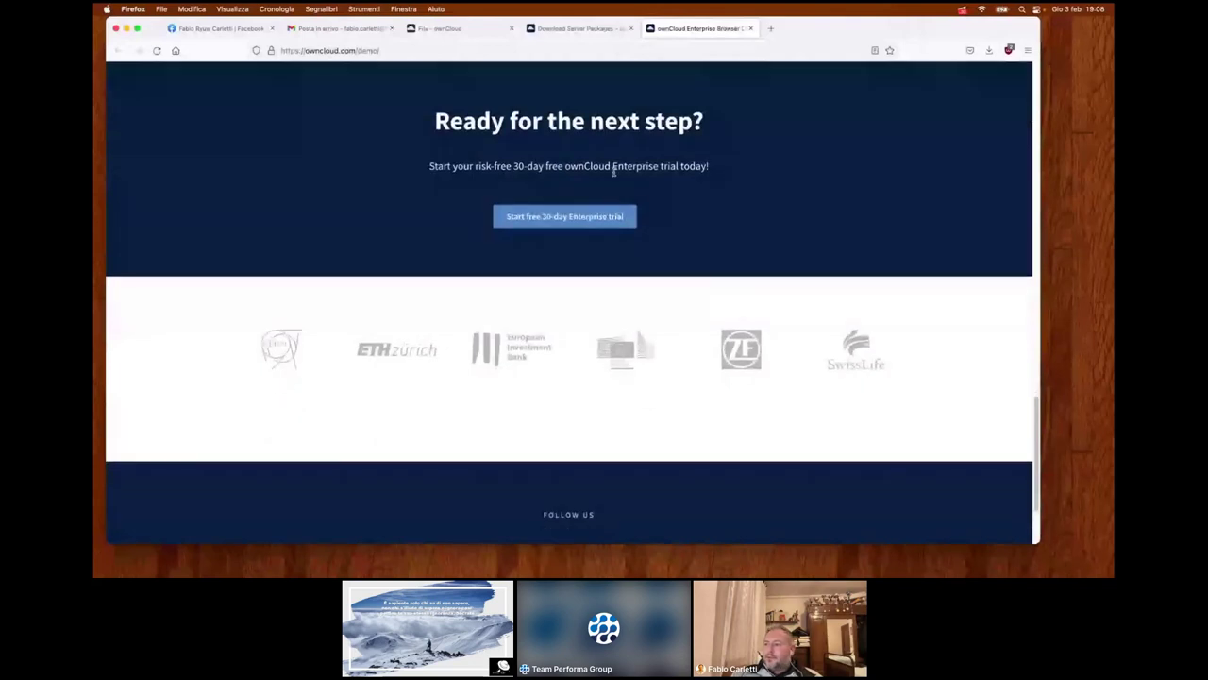
pyautogui.scroll(-2, 717, 190)
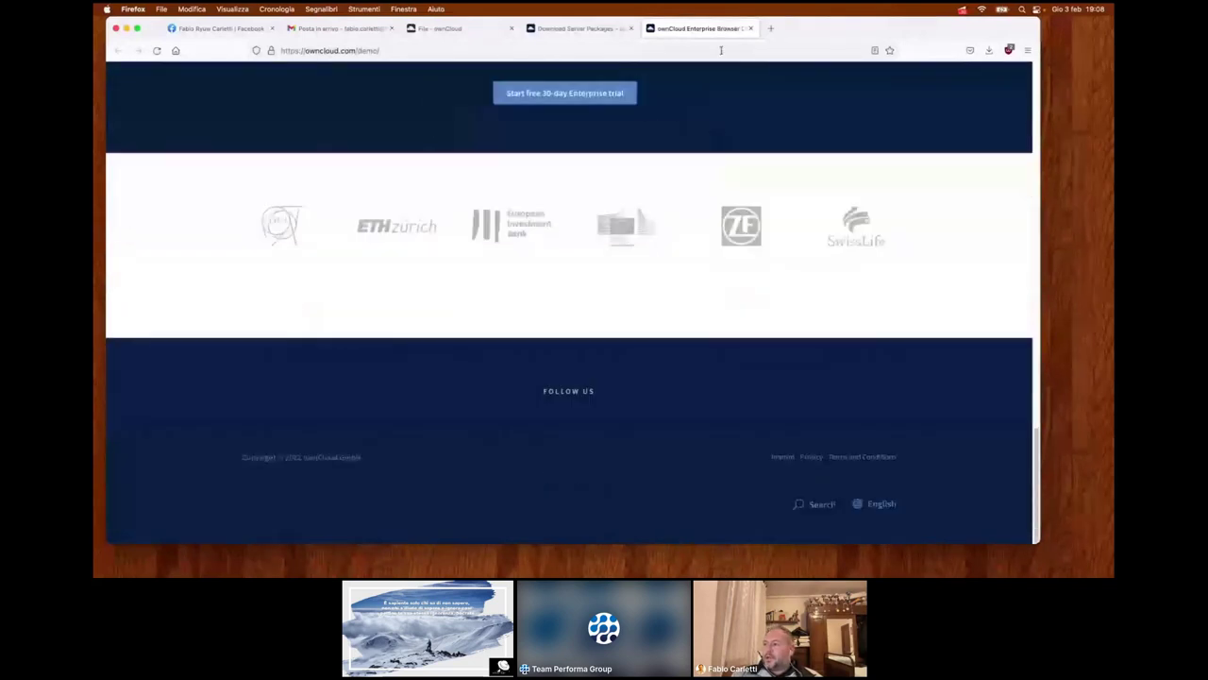
pyautogui.click(751, 28)
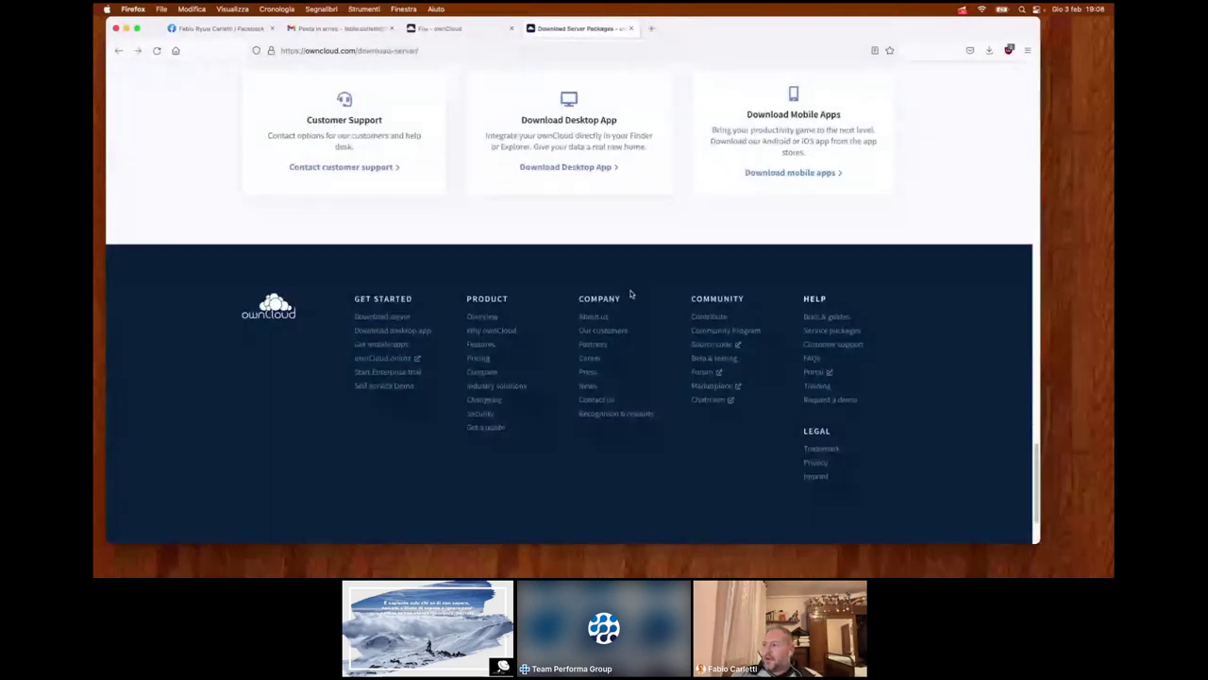
# - Open Docs & guides in a new tab and go to its install options
pyautogui.rightClick(845, 314)
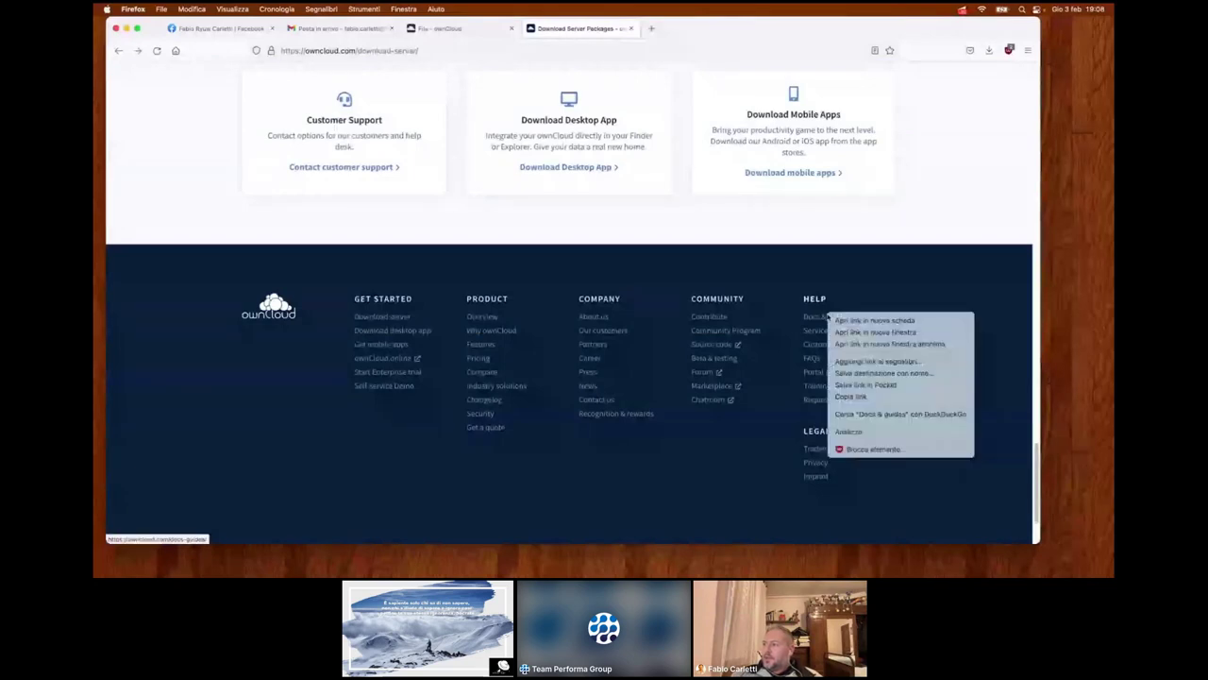
pyautogui.click(841, 324)
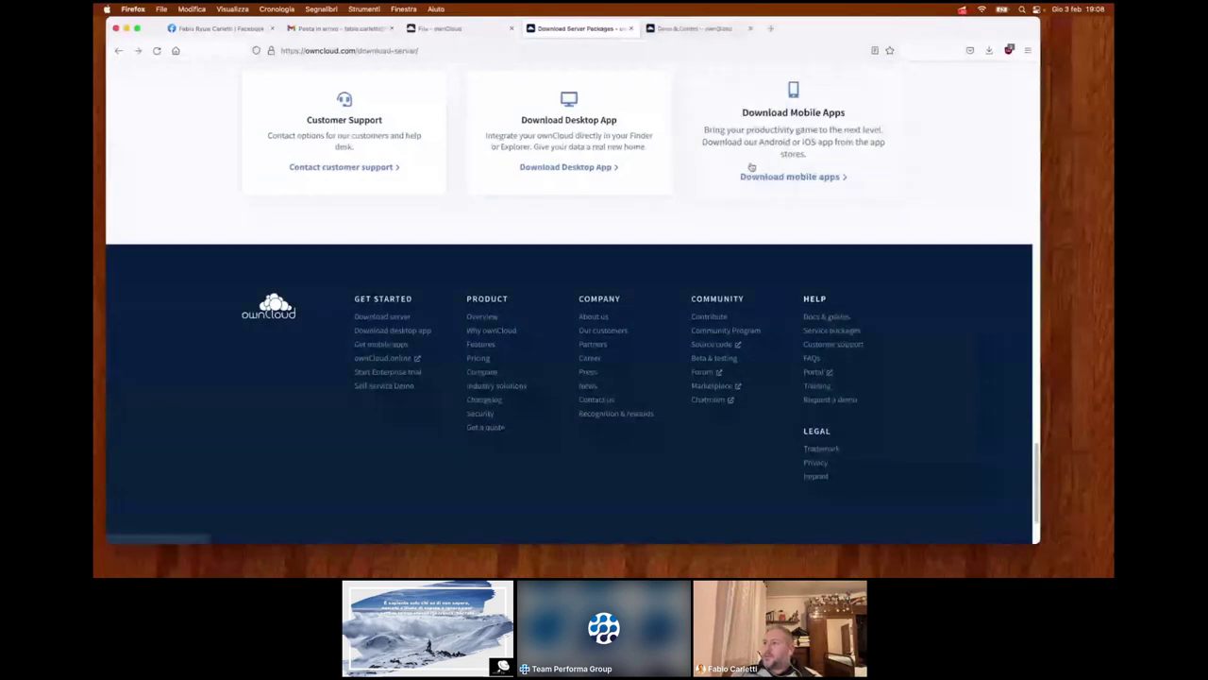
pyautogui.hotkey('ctrl', 'Tab')
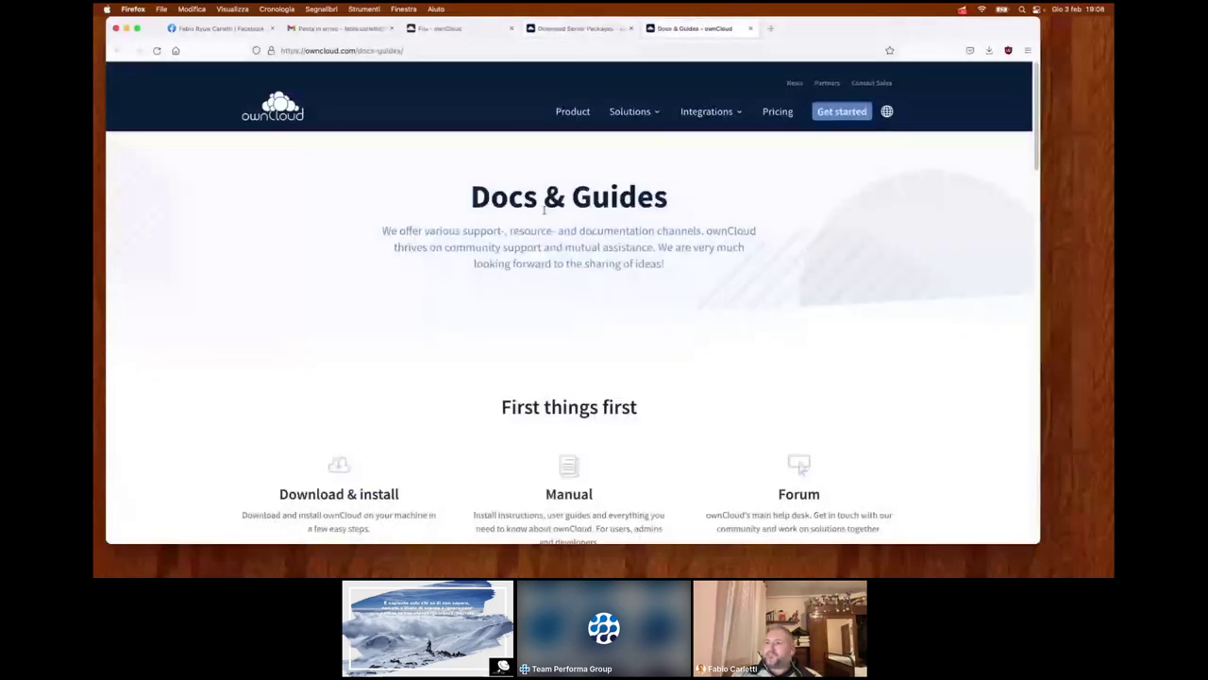
pyautogui.scroll(-1, 544, 210)
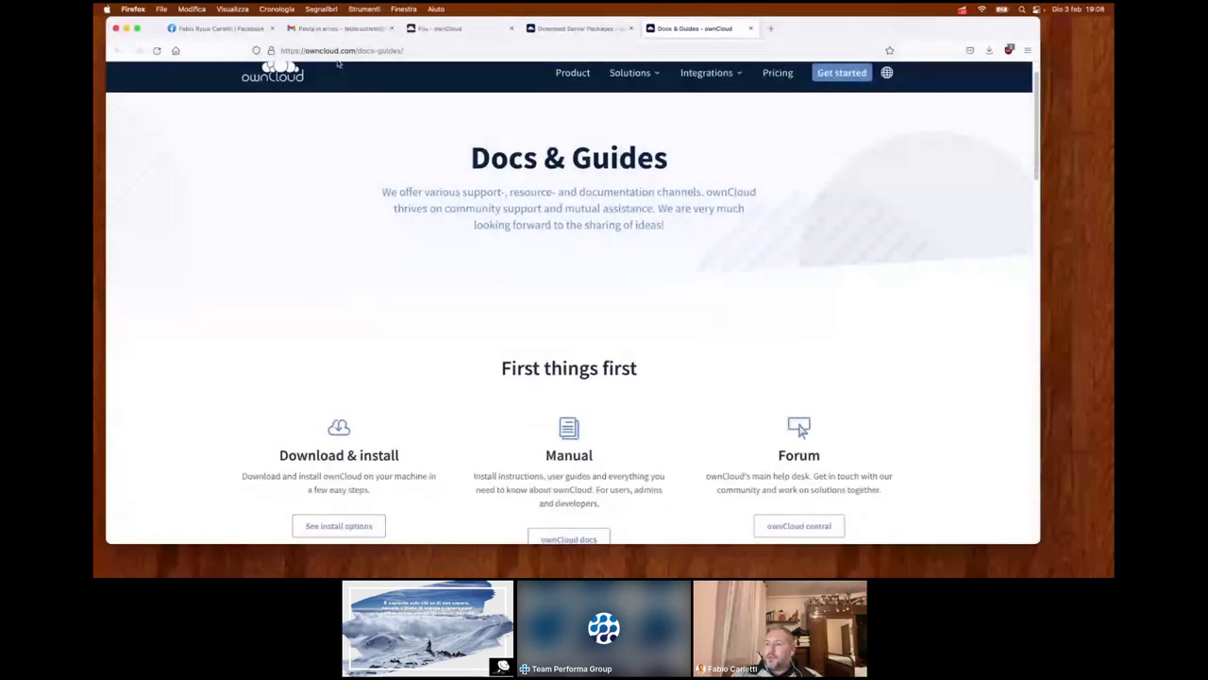
pyautogui.scroll(-2, 402, 325)
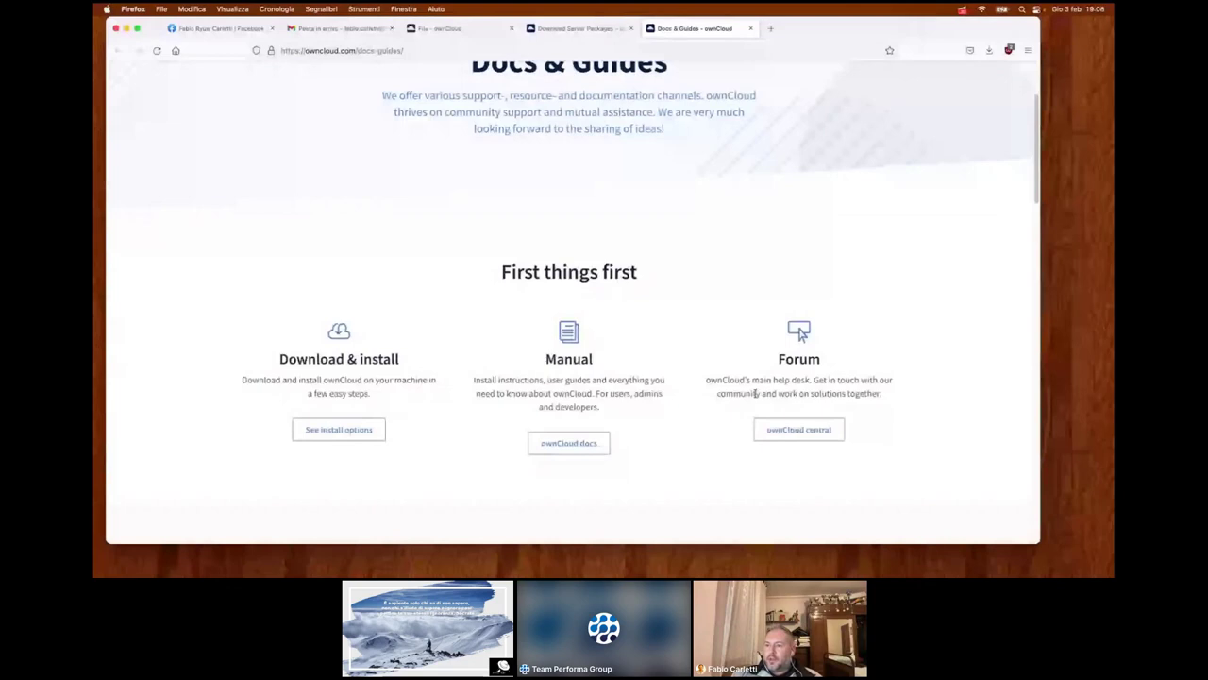
pyautogui.click(343, 437)
# - Go to the Linux Distribution Packages section and follow its Go to packages link
pyautogui.scroll(-1, 343, 435)
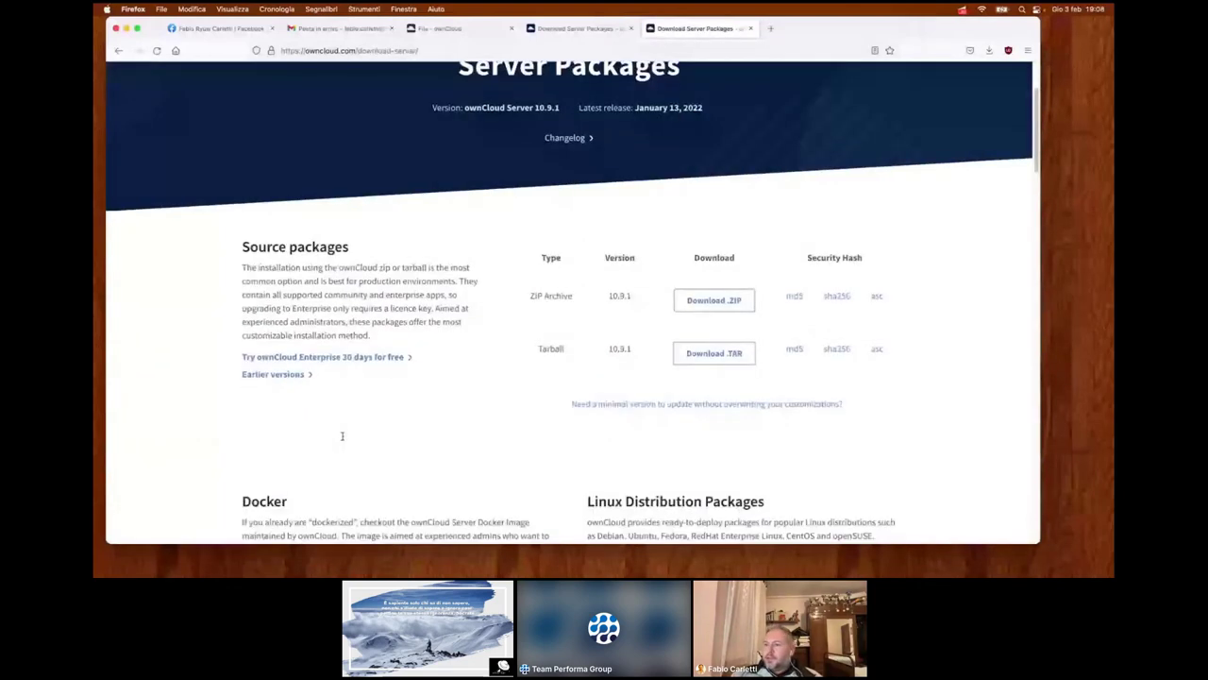
pyautogui.scroll(-5, 342, 436)
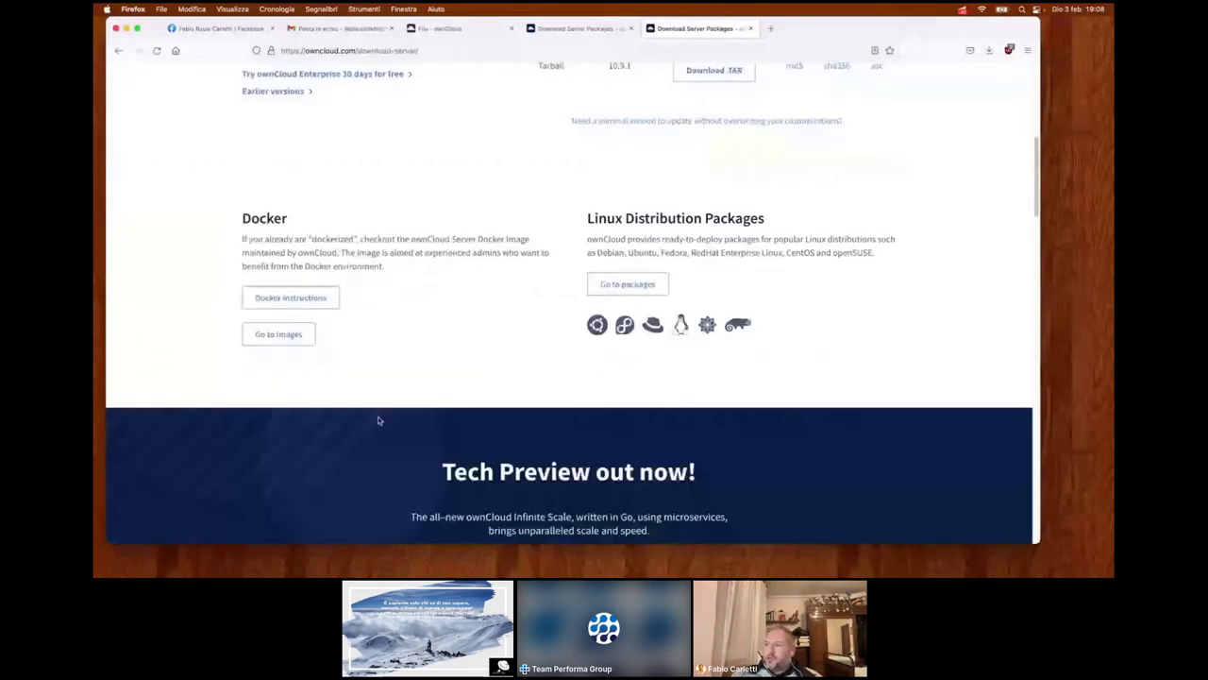
pyautogui.click(627, 284)
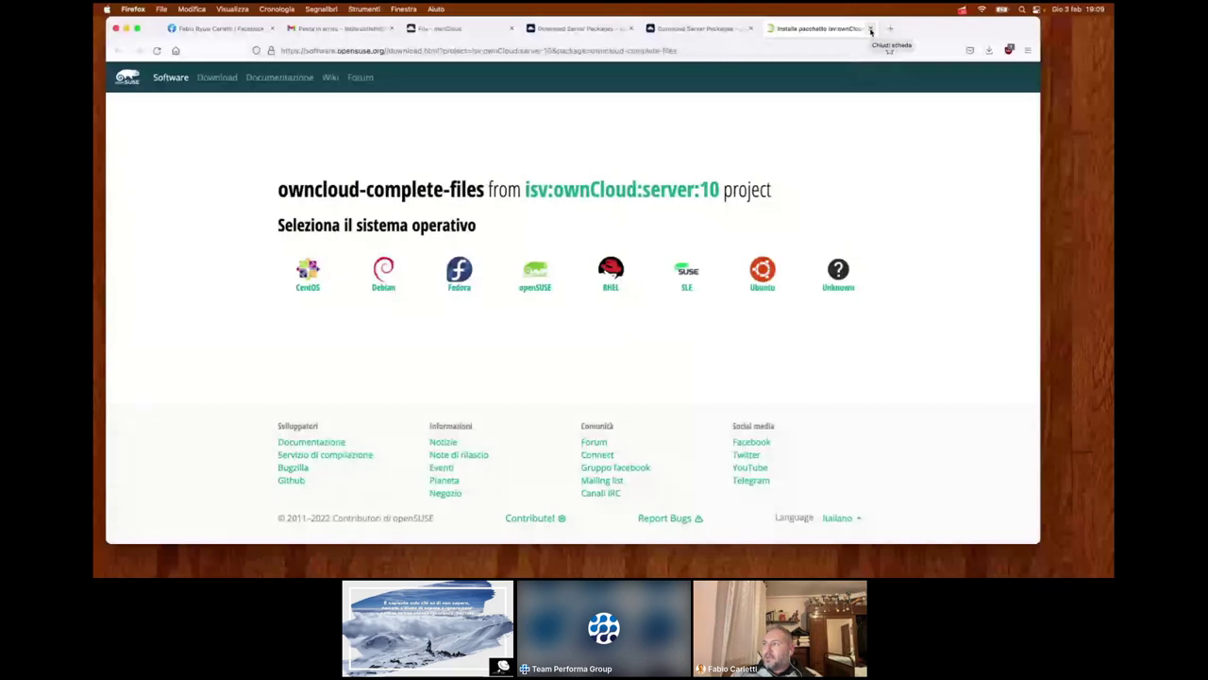
# - Show the Fedora repository instructions and binary packages for owncloud-complete-files, then close the tab
pyautogui.click(843, 273)
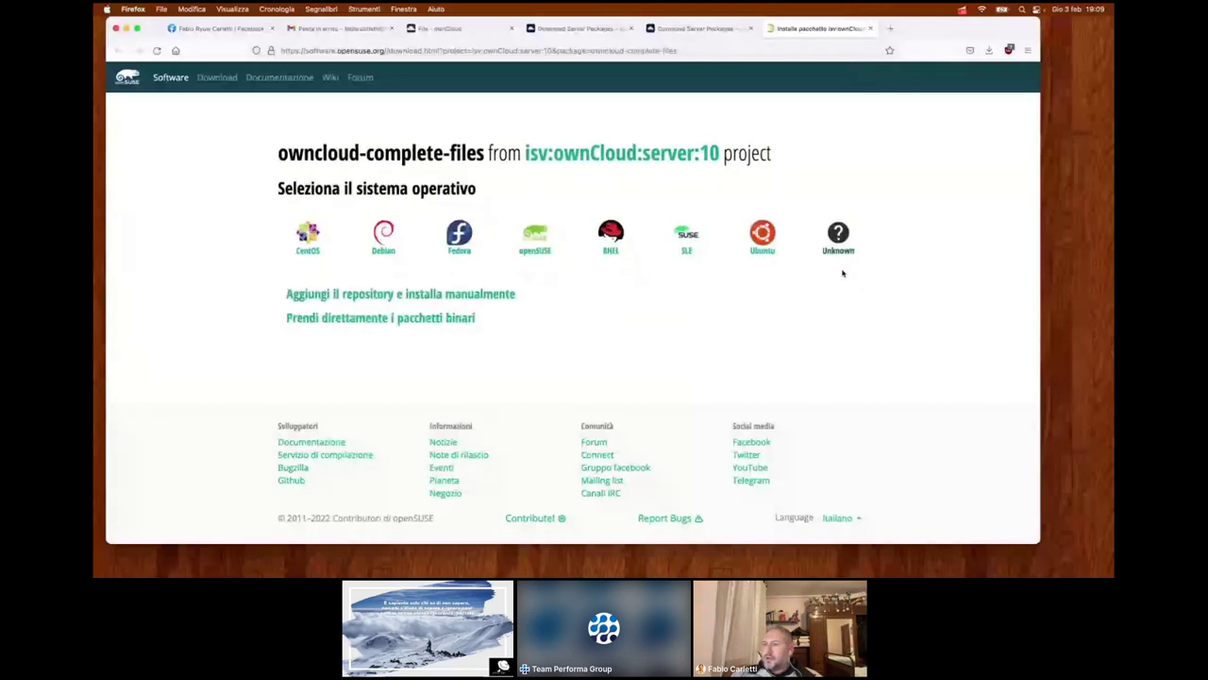
pyautogui.click(437, 294)
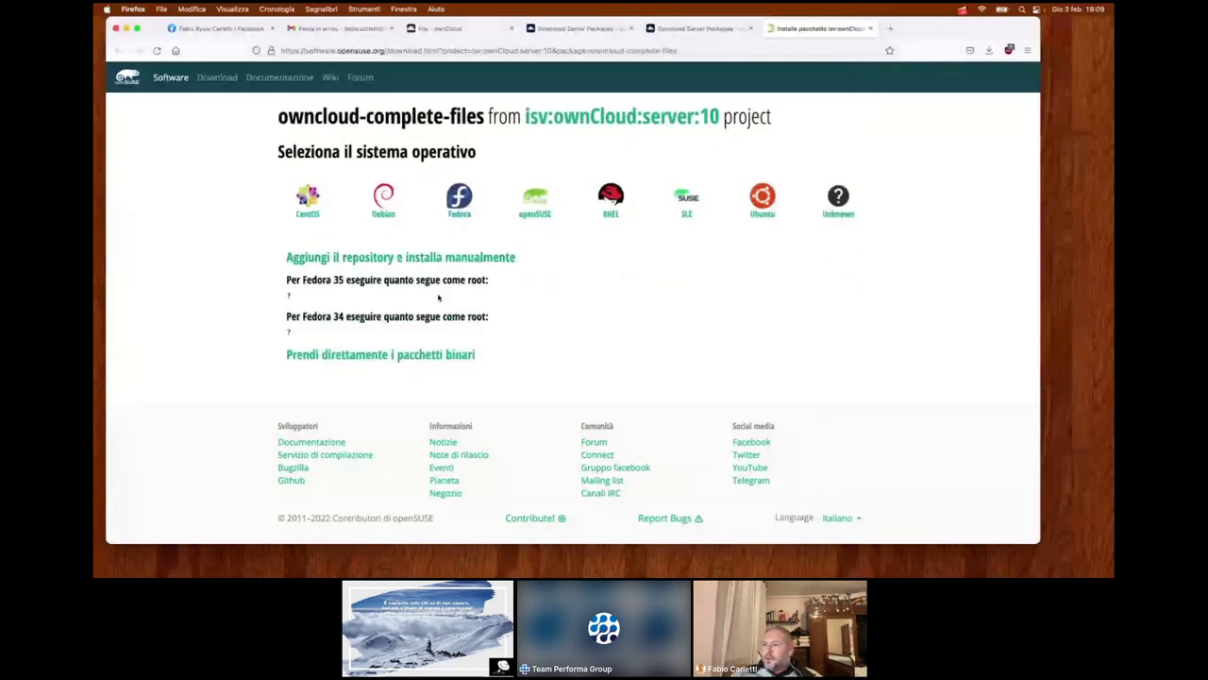
pyautogui.click(413, 356)
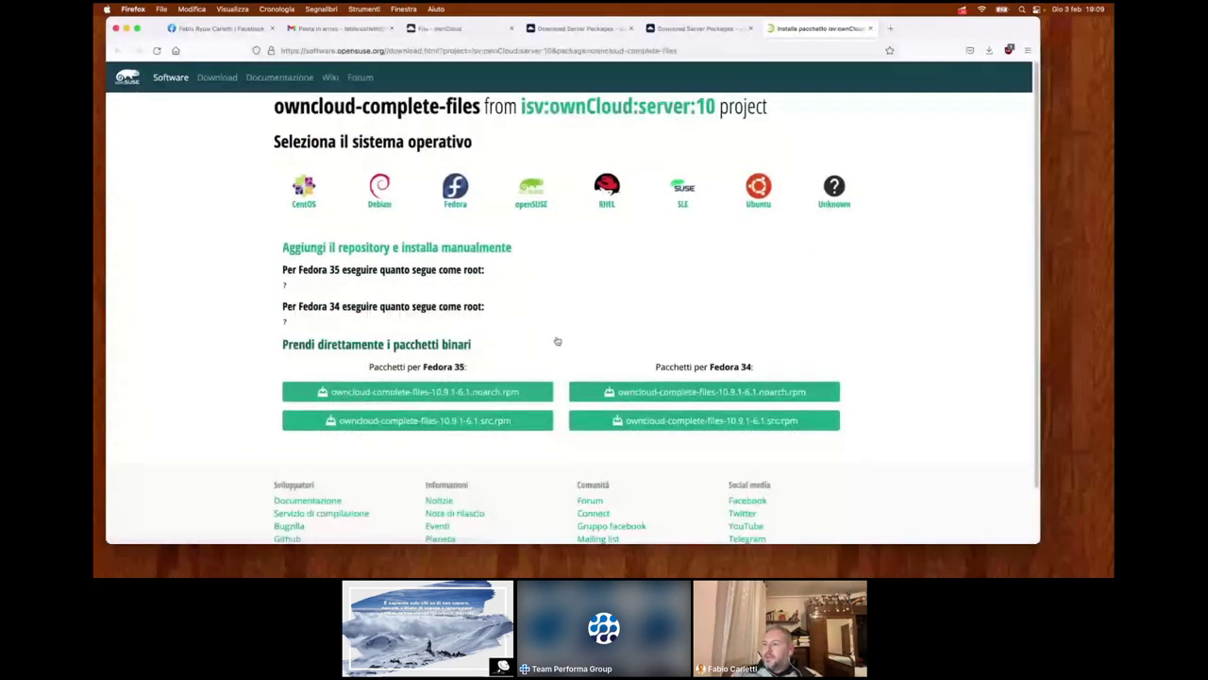
pyautogui.click(871, 29)
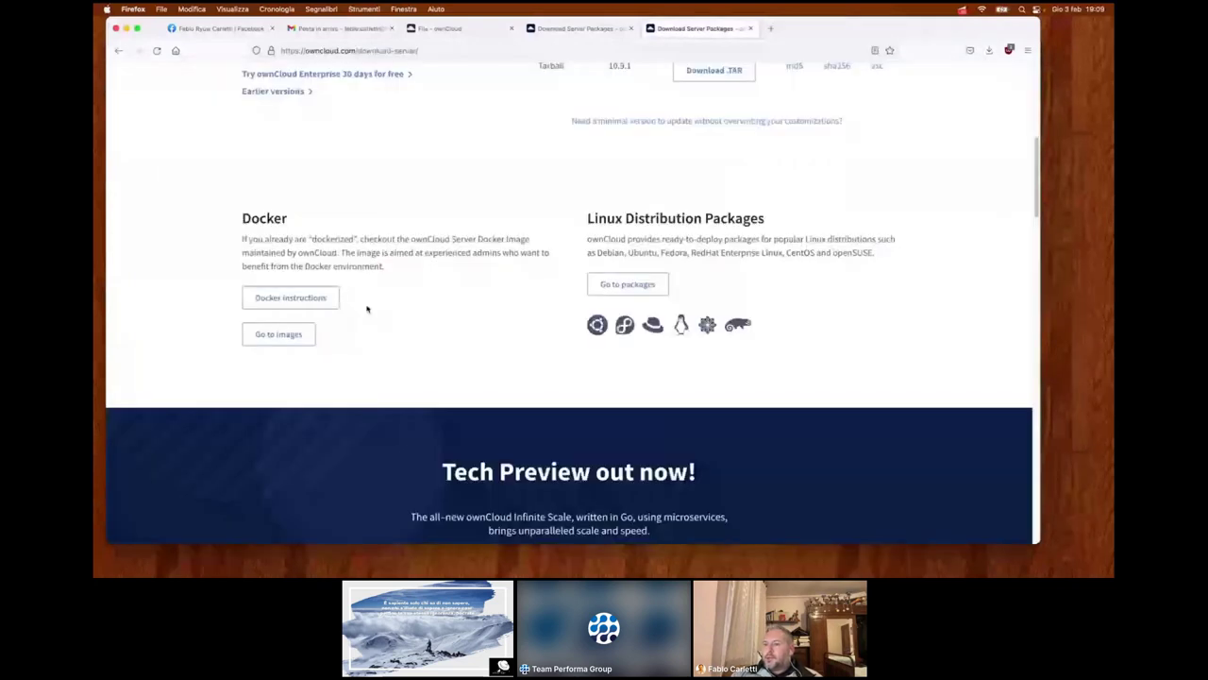
pyautogui.click(330, 300)
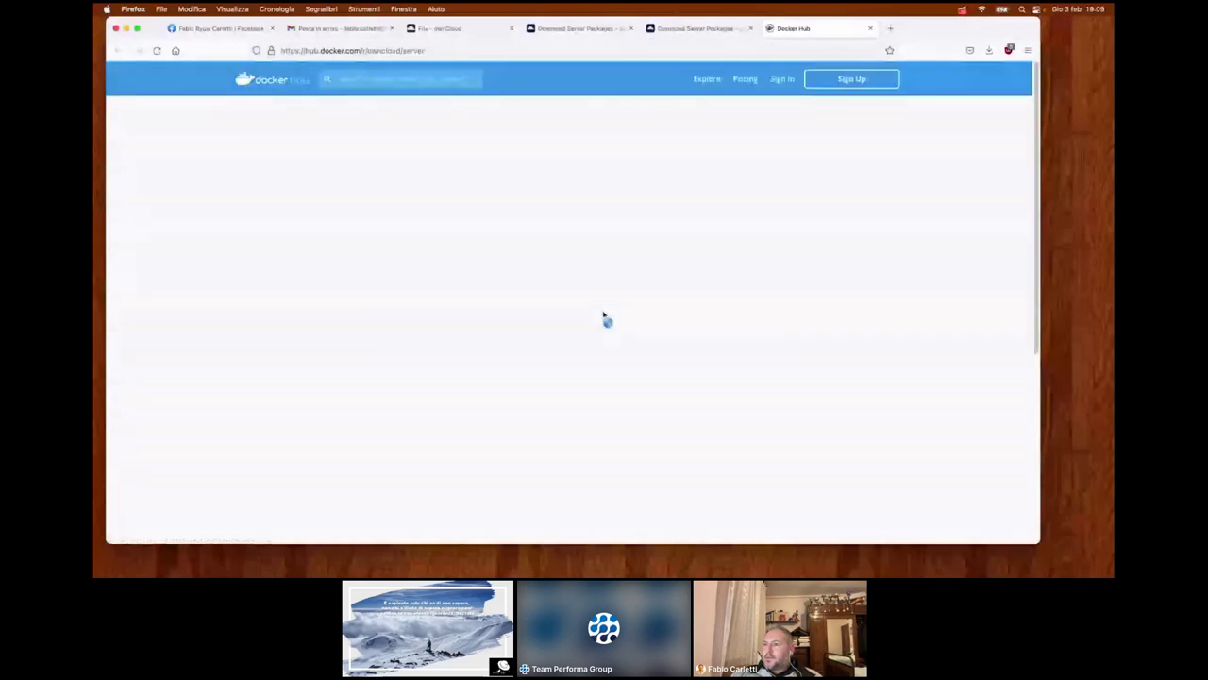
pyautogui.scroll(-3, 604, 315)
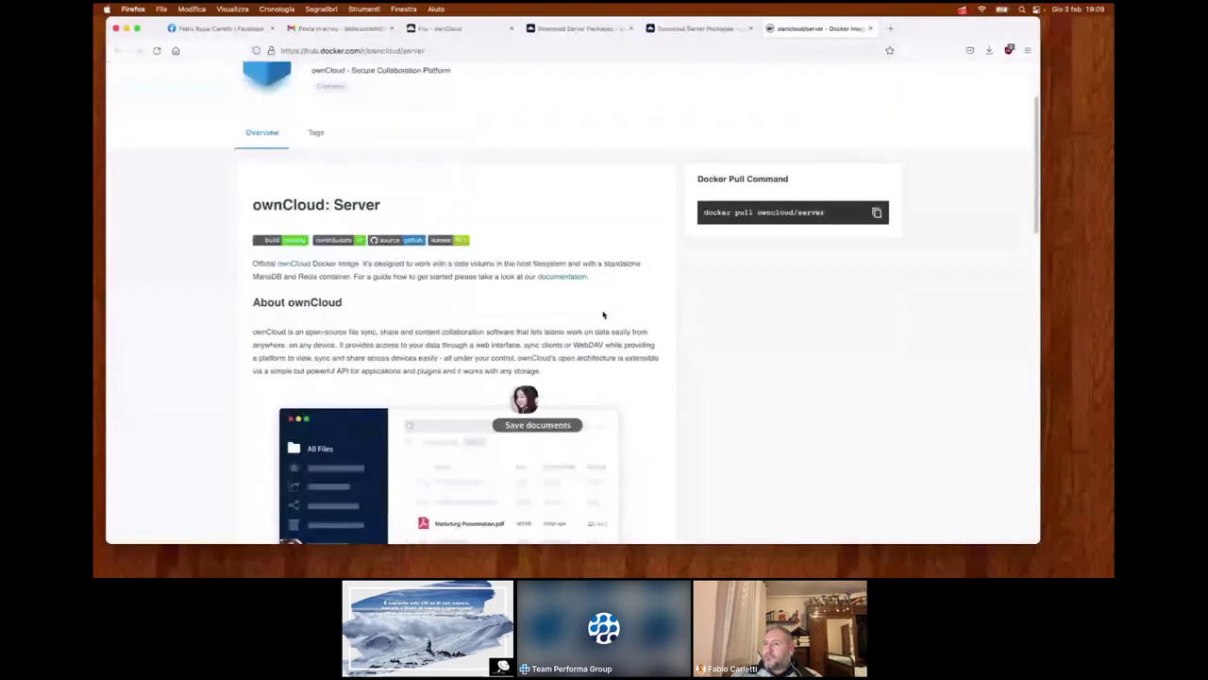
pyautogui.scroll(-4, 603, 316)
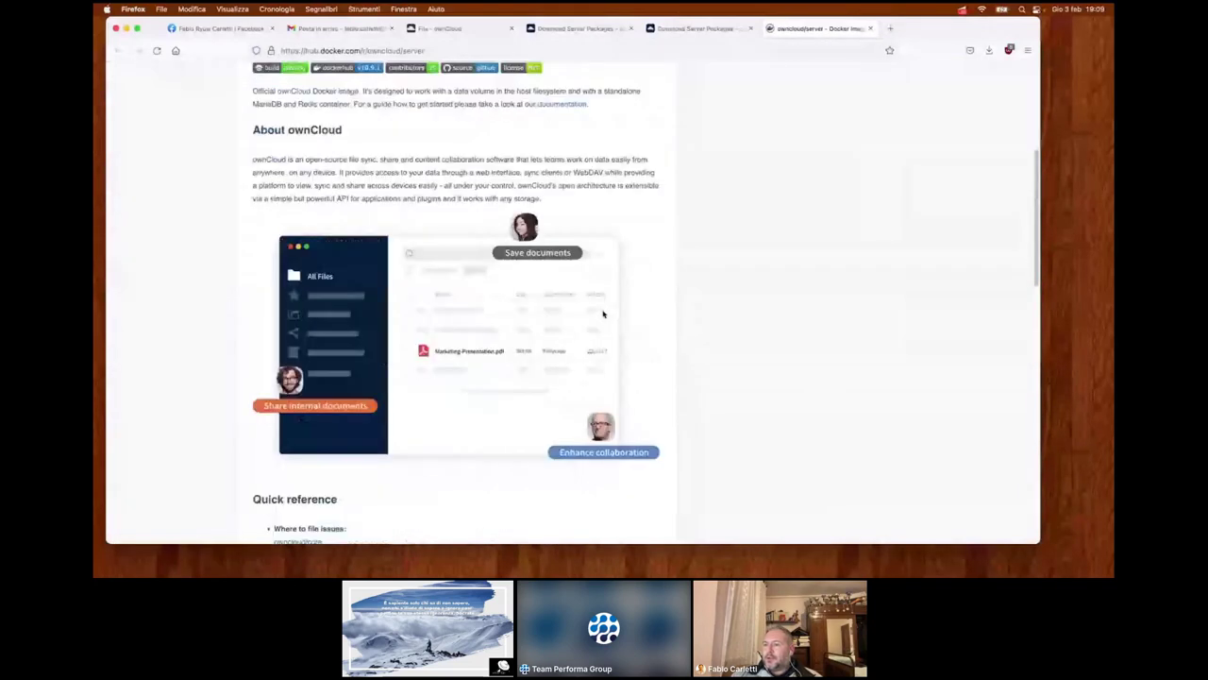
pyautogui.scroll(-10, 603, 314)
pyautogui.scroll(15, 604, 314)
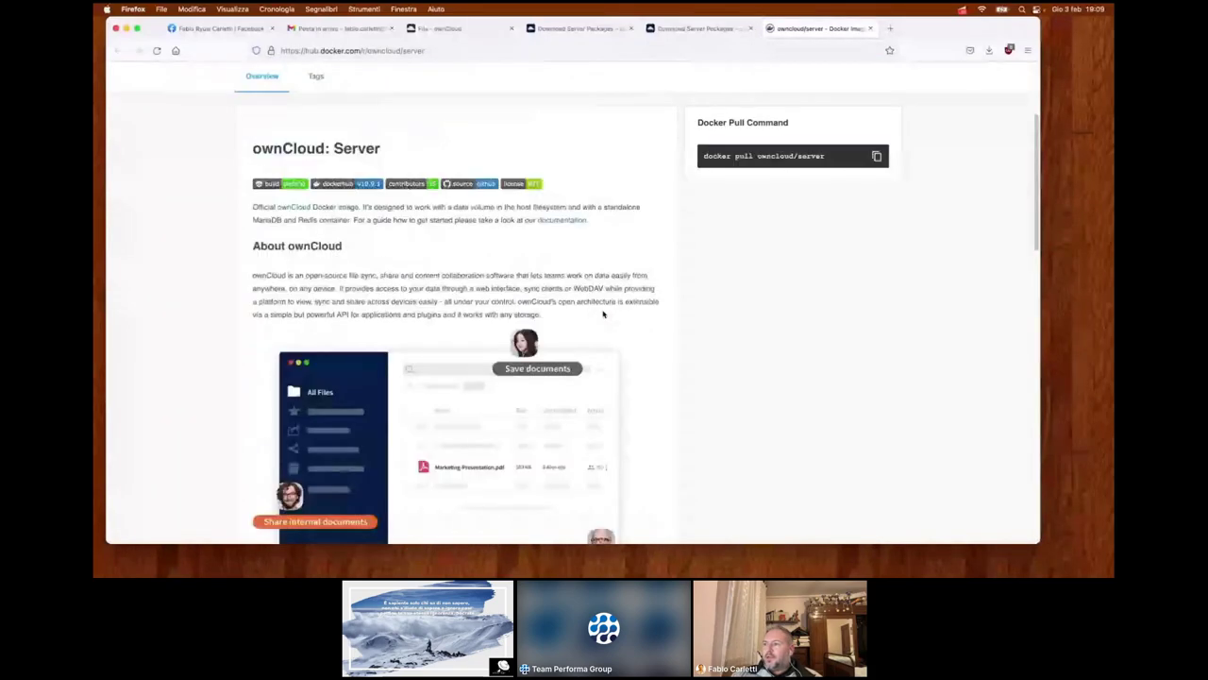
pyautogui.scroll(4, 603, 315)
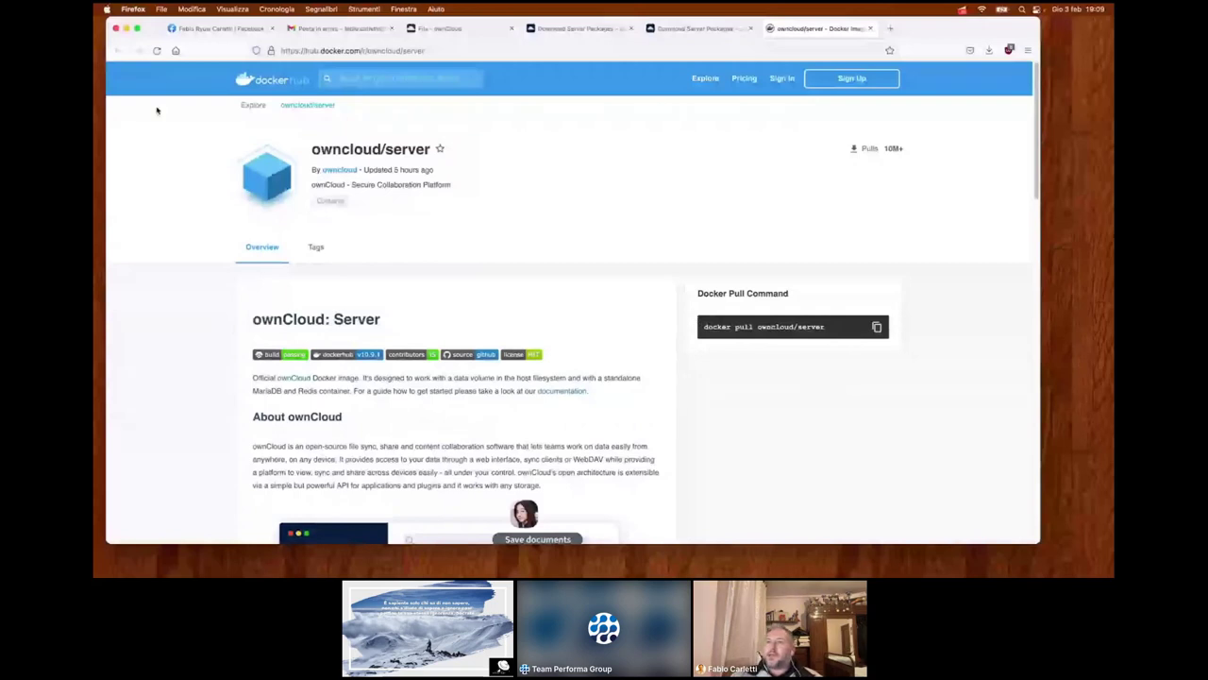
pyautogui.click(871, 29)
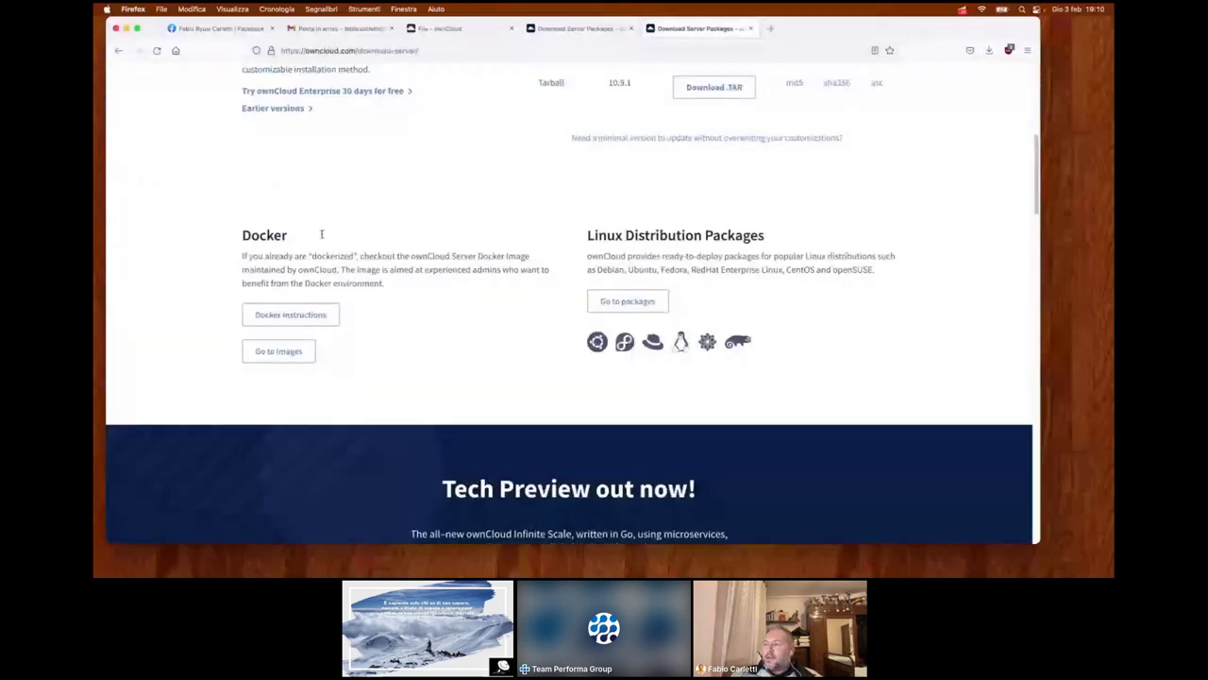
pyautogui.scroll(5, 321, 234)
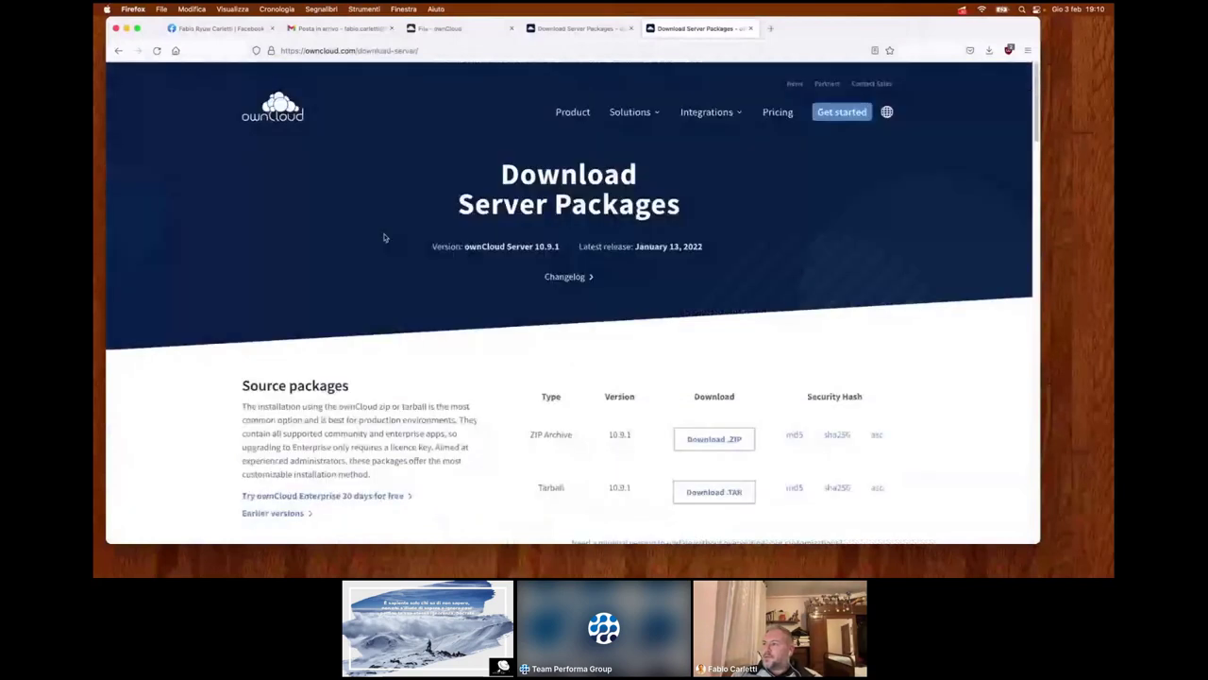
pyautogui.moveTo(727, 113)
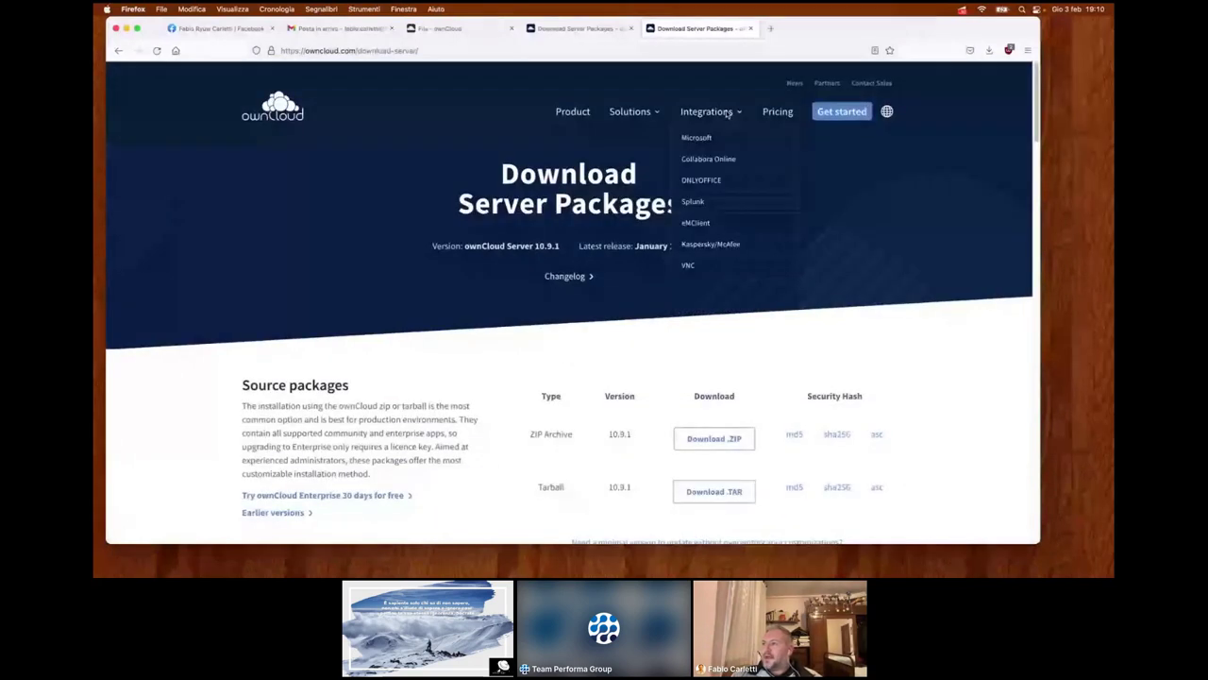
pyautogui.moveTo(653, 113)
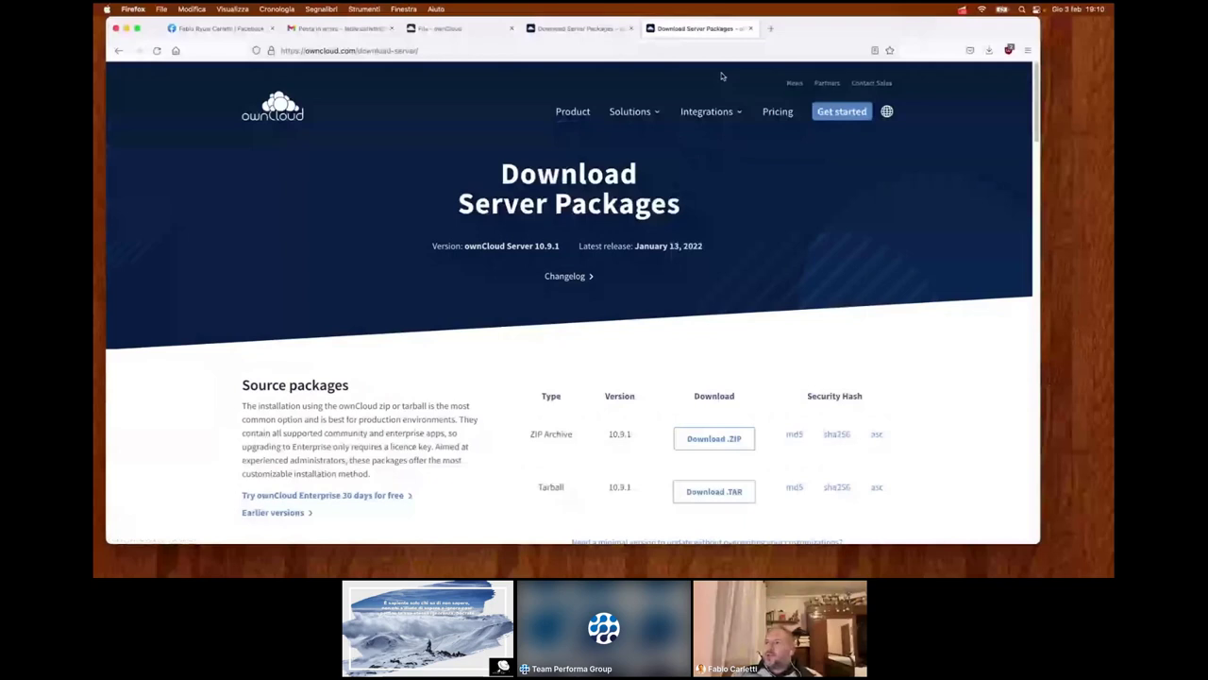
# - Close the duplicate download tab with Cmd+W and return to the ownCloud Files tab
pyautogui.press('super+w')
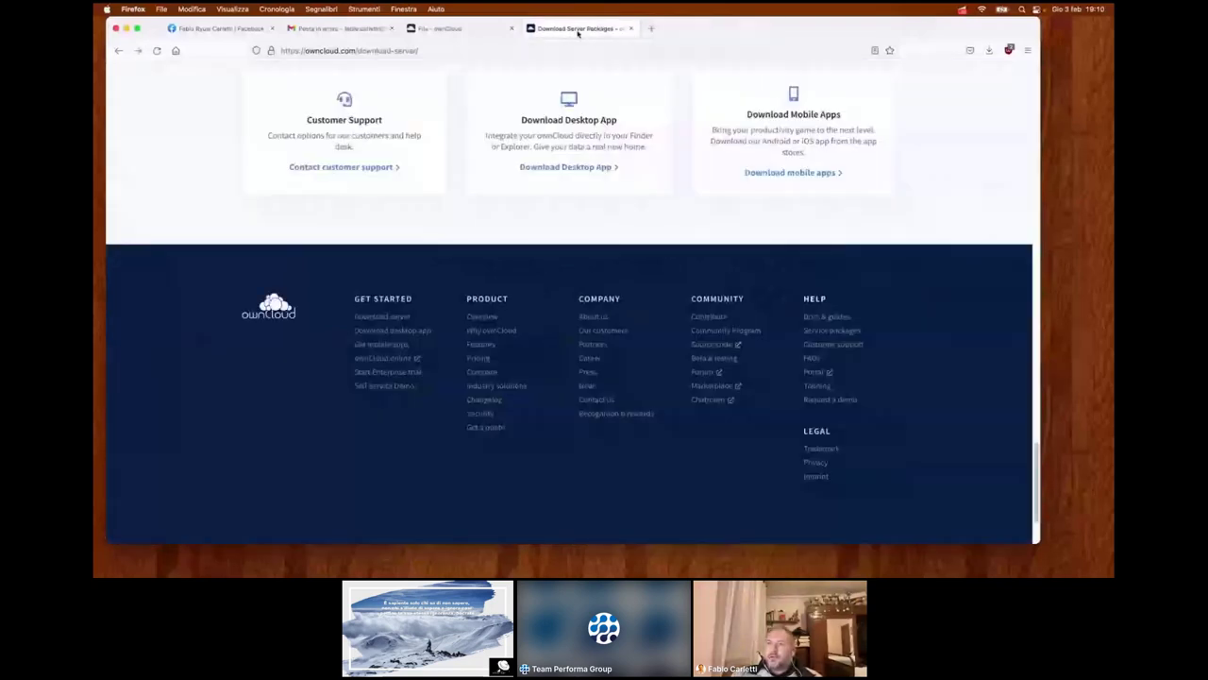
pyautogui.hotkey('ctrl', 'shift', 'Tab')
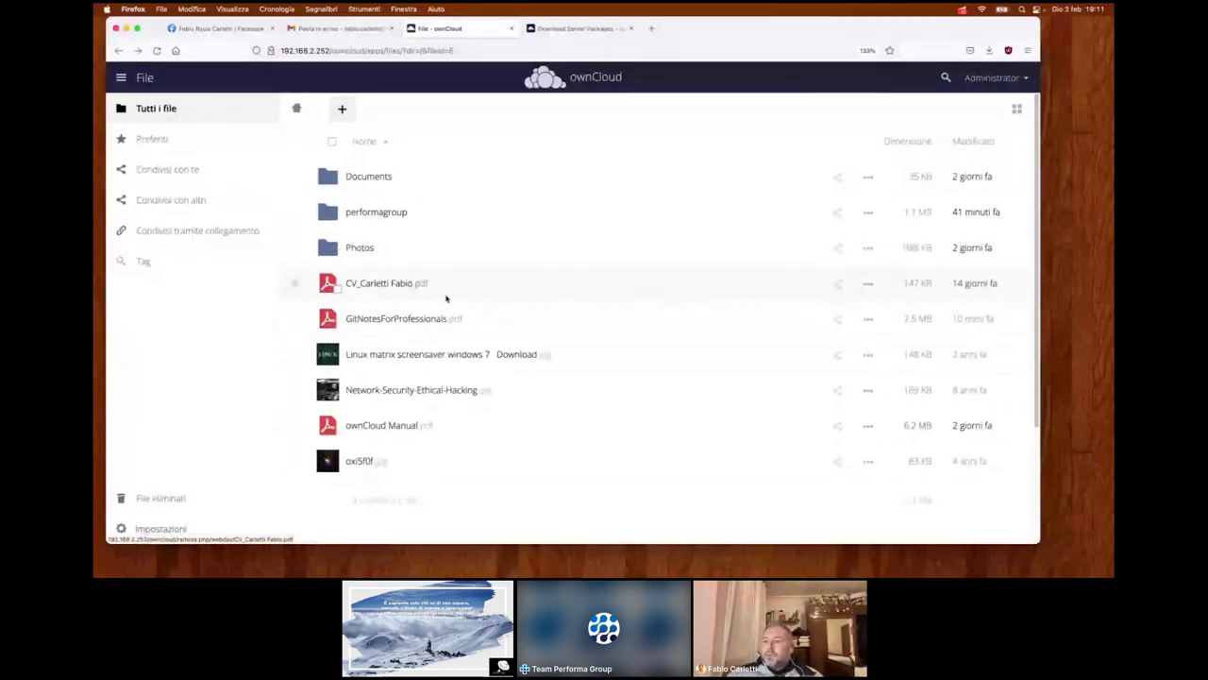
# - Switch the files to Galleria thumbnails, then open Utenti from the Administrator menu
pyautogui.scroll(-2, 448, 297)
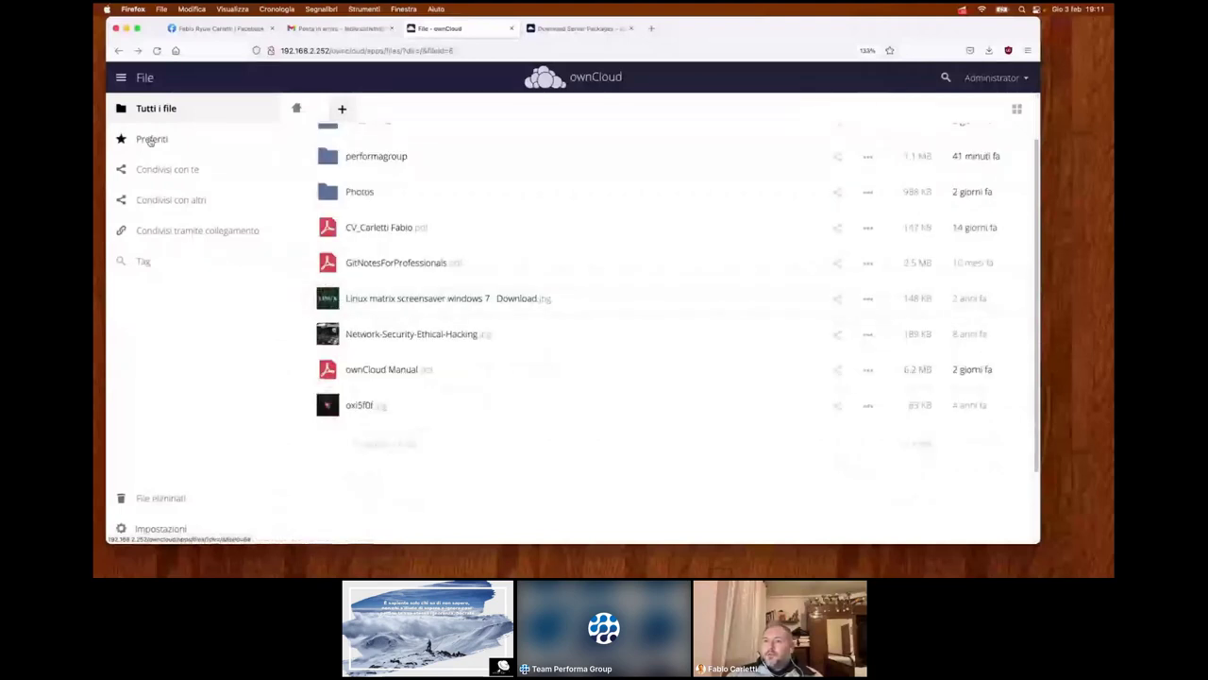
pyautogui.click(1015, 109)
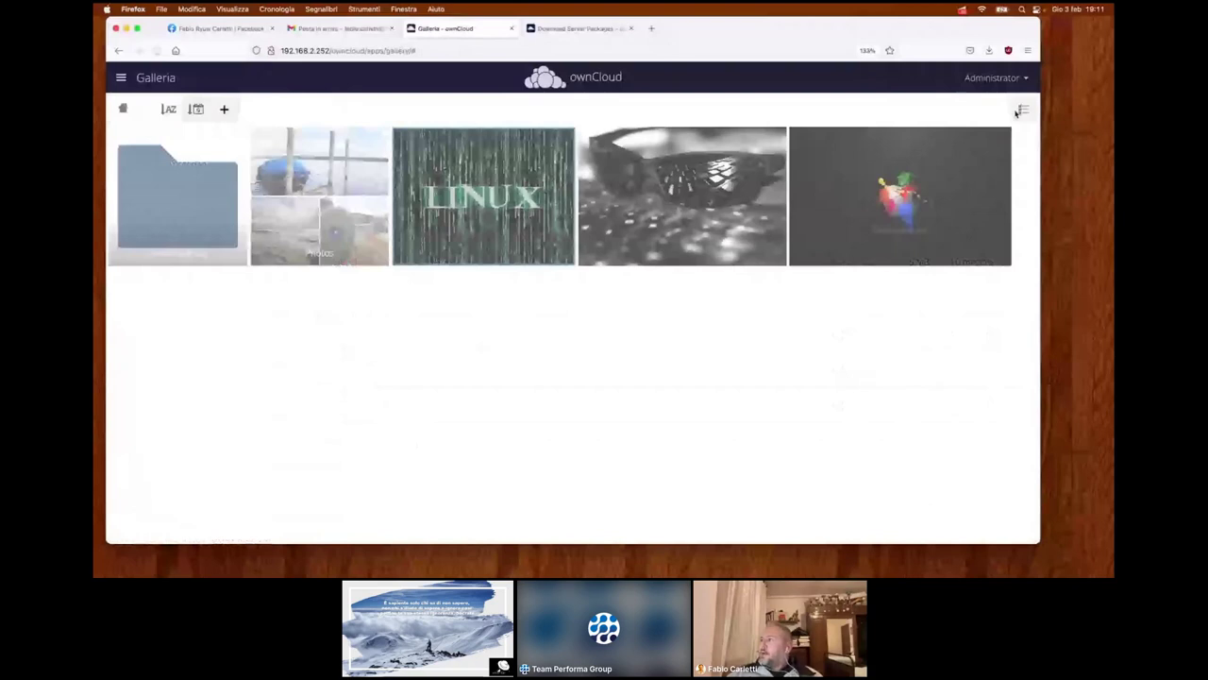
pyautogui.click(992, 78)
pyautogui.click(1001, 133)
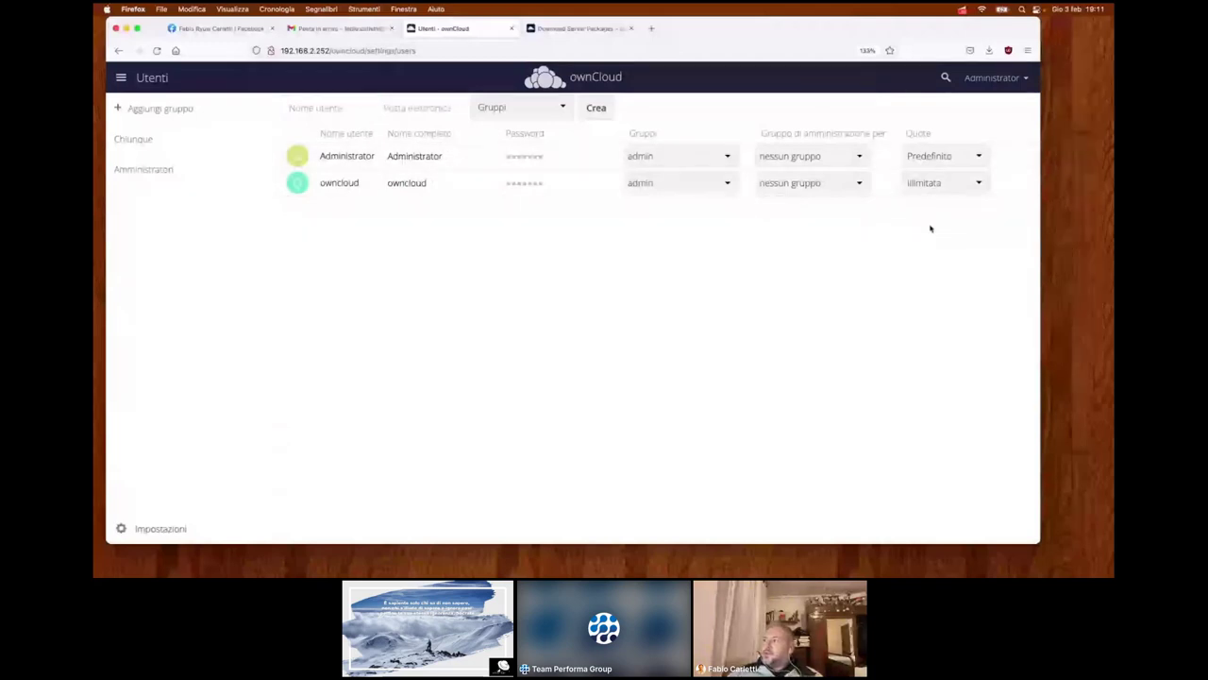
# - Leave the second user's quota unlimited, check new-user group choices, then open Impostazioni
pyautogui.click(972, 187)
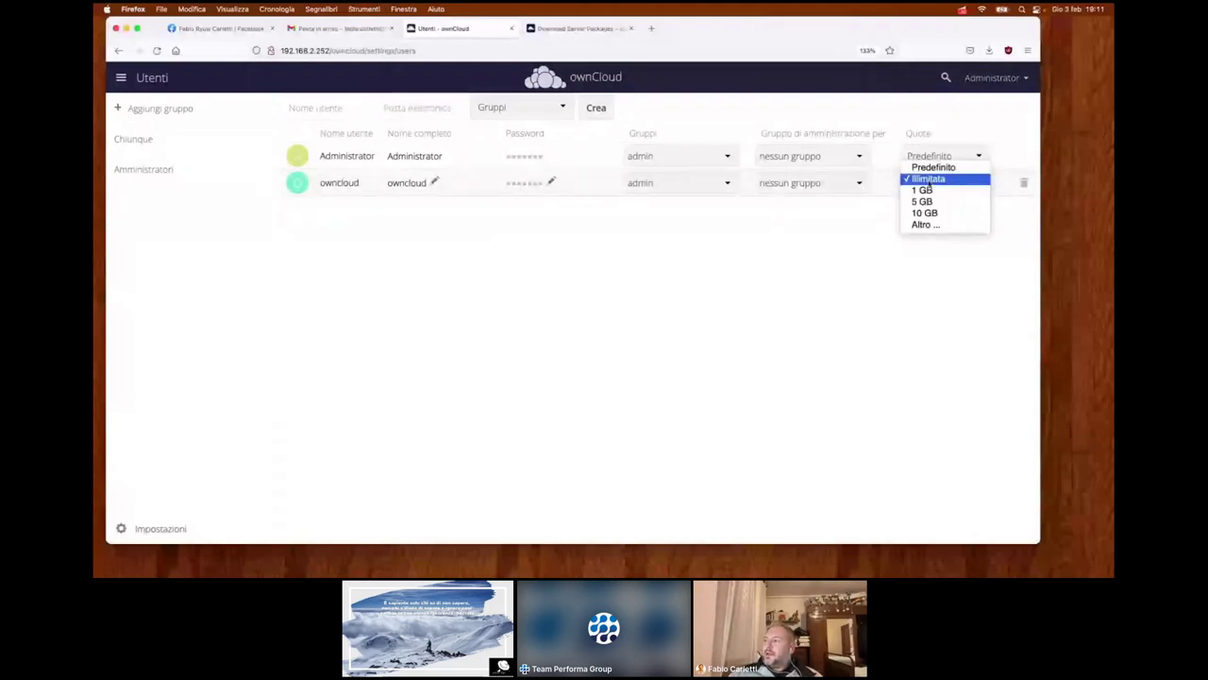
pyautogui.click(883, 223)
pyautogui.click(541, 110)
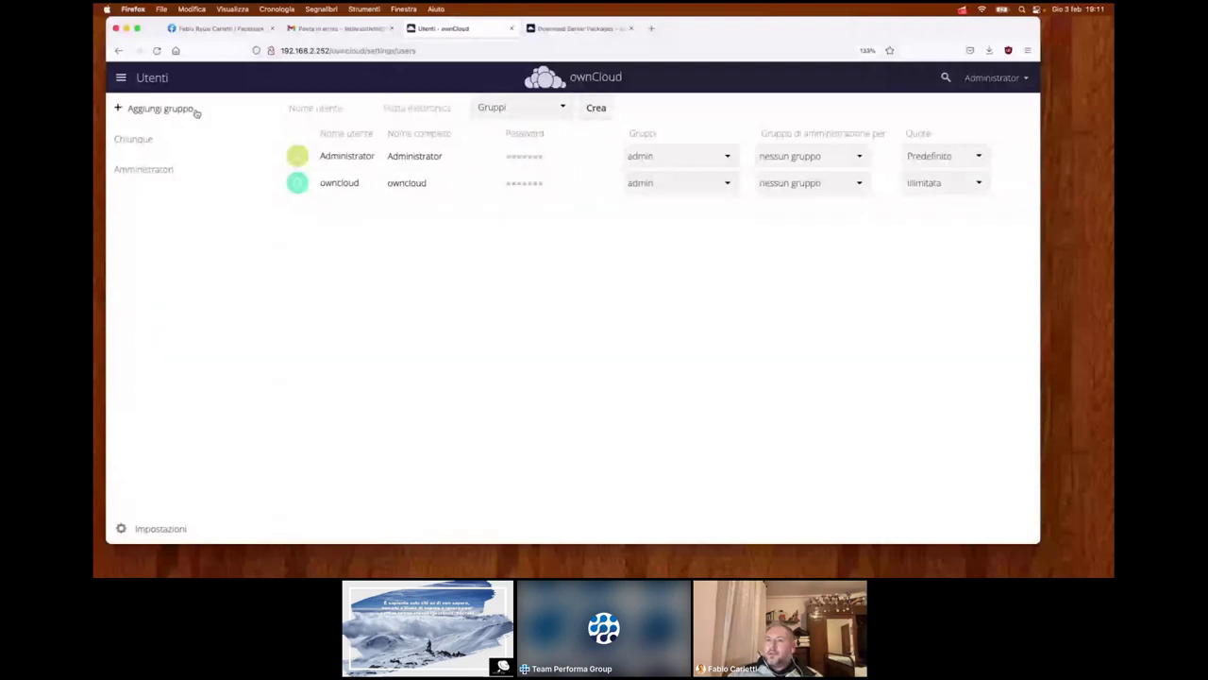
pyautogui.click(991, 77)
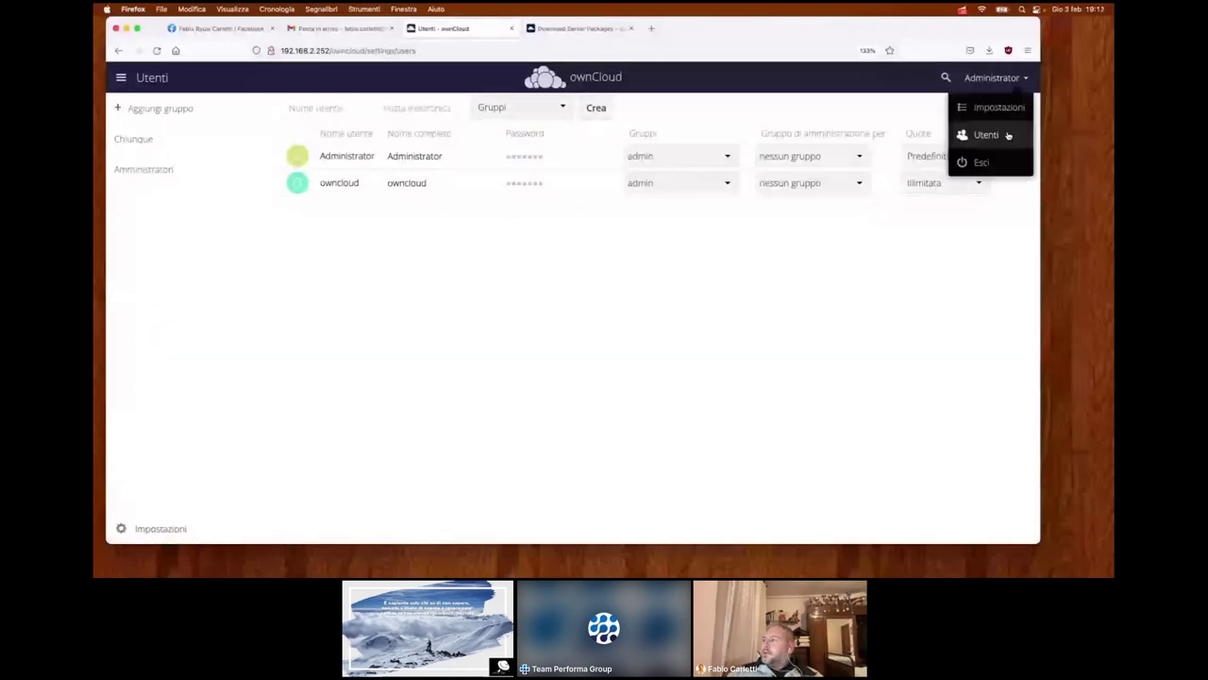
pyautogui.click(990, 112)
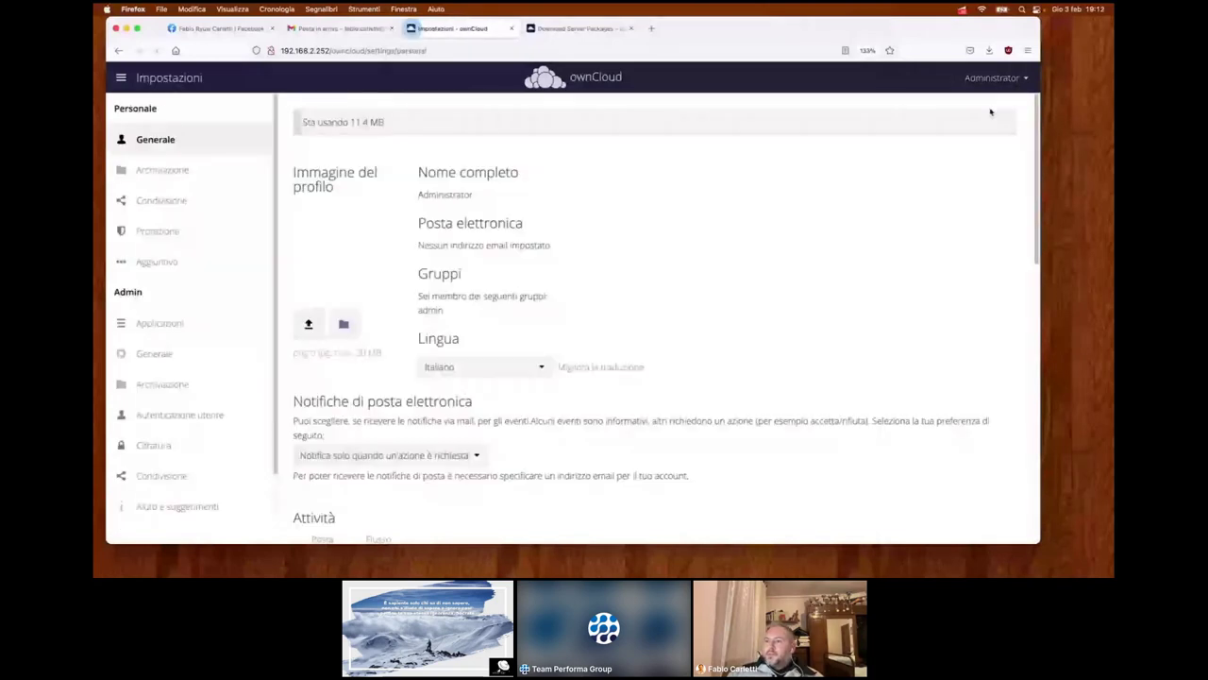
# - Open Admin Applicazioni, glance at the apps menu, and scroll the enabled apps list
pyautogui.scroll(-1, 509, 179)
pyautogui.scroll(-1, 208, 237)
pyautogui.scroll(-1, 208, 237)
pyautogui.click(165, 287)
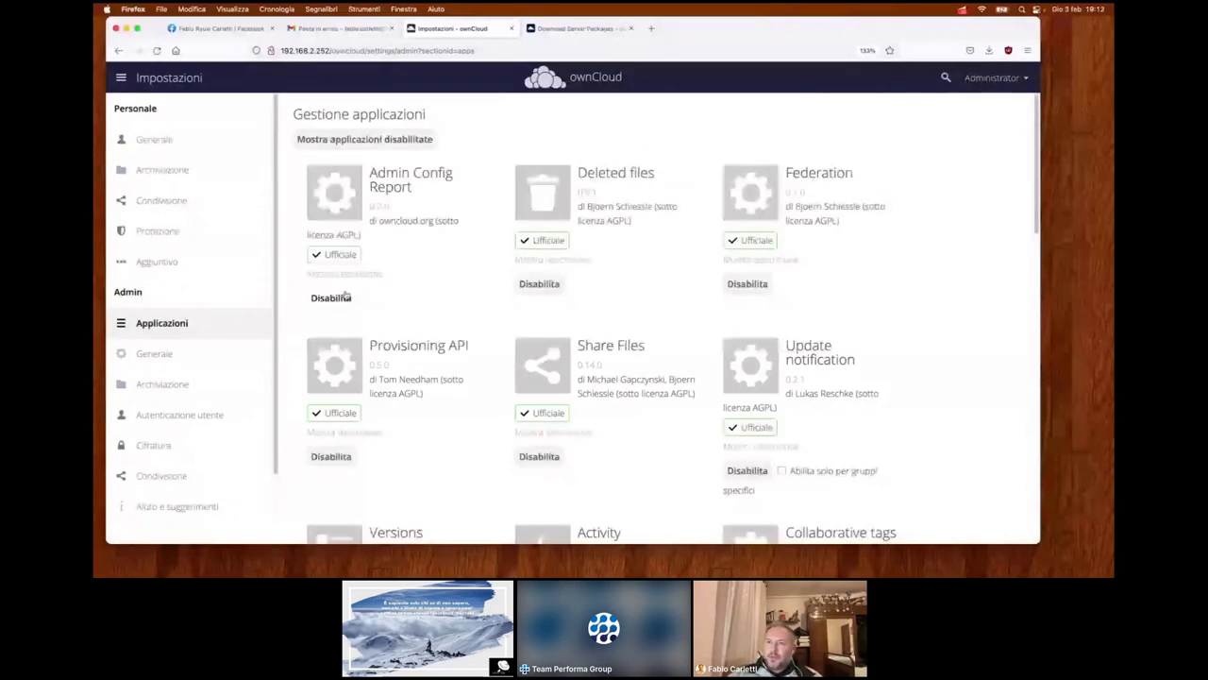
pyautogui.click(124, 79)
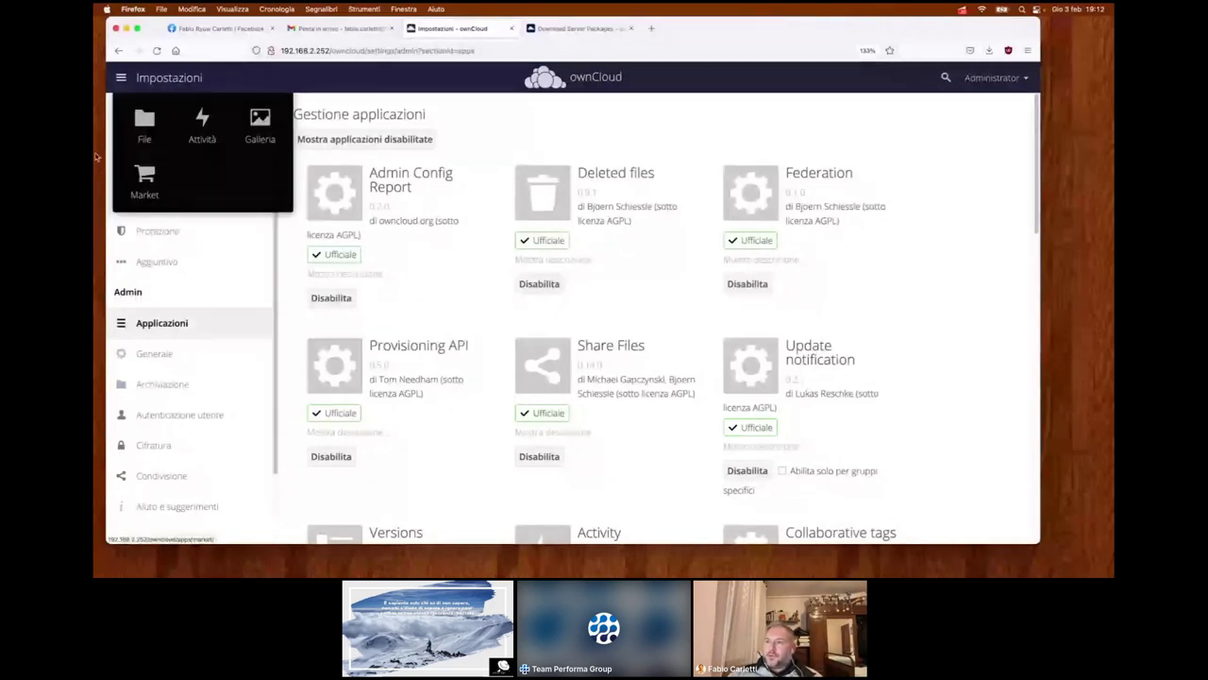
pyautogui.click(397, 215)
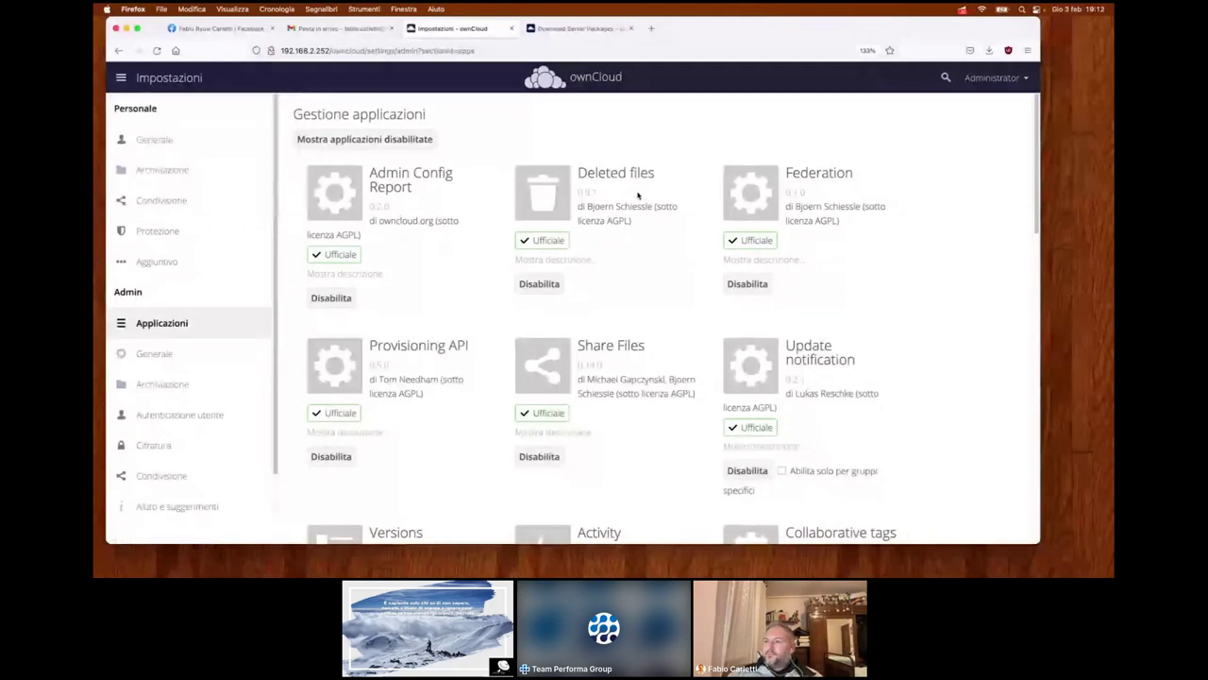
pyautogui.scroll(-2, 312, 296)
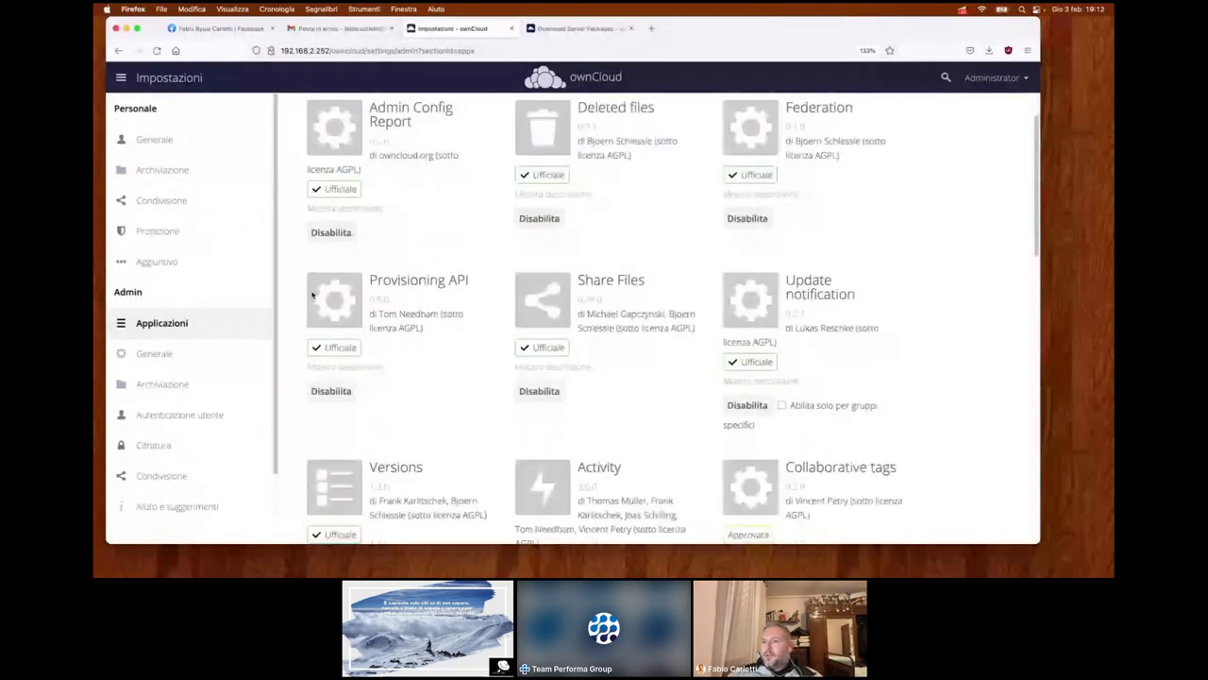
pyautogui.scroll(-2, 312, 296)
pyautogui.scroll(-1, 218, 291)
# - Open Admin Generale and keep the update channel on stable
pyautogui.click(167, 312)
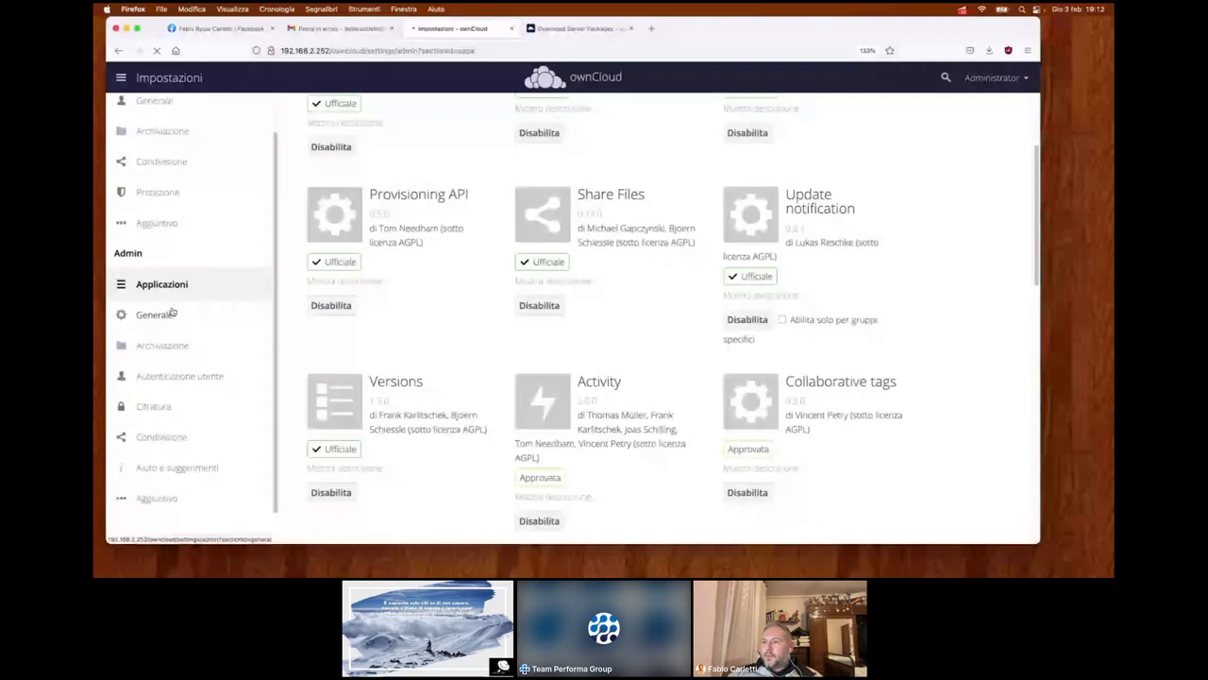
pyautogui.scroll(-1, 179, 324)
pyautogui.scroll(-1, 378, 316)
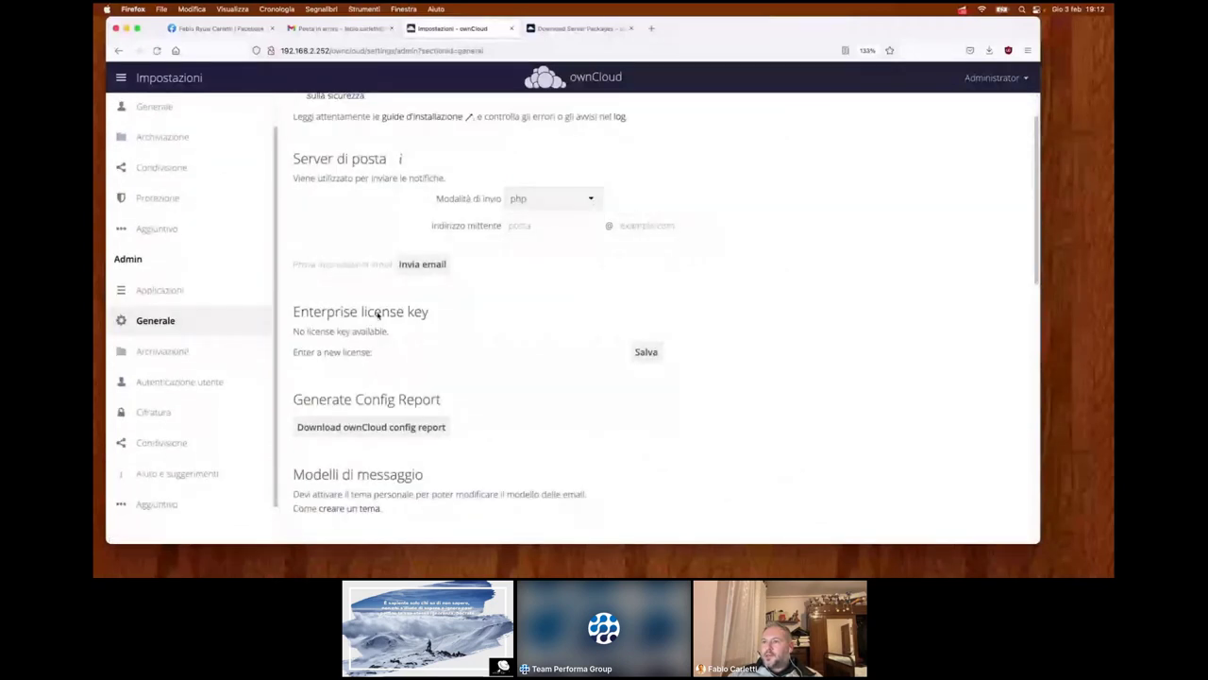
pyautogui.scroll(1, 378, 317)
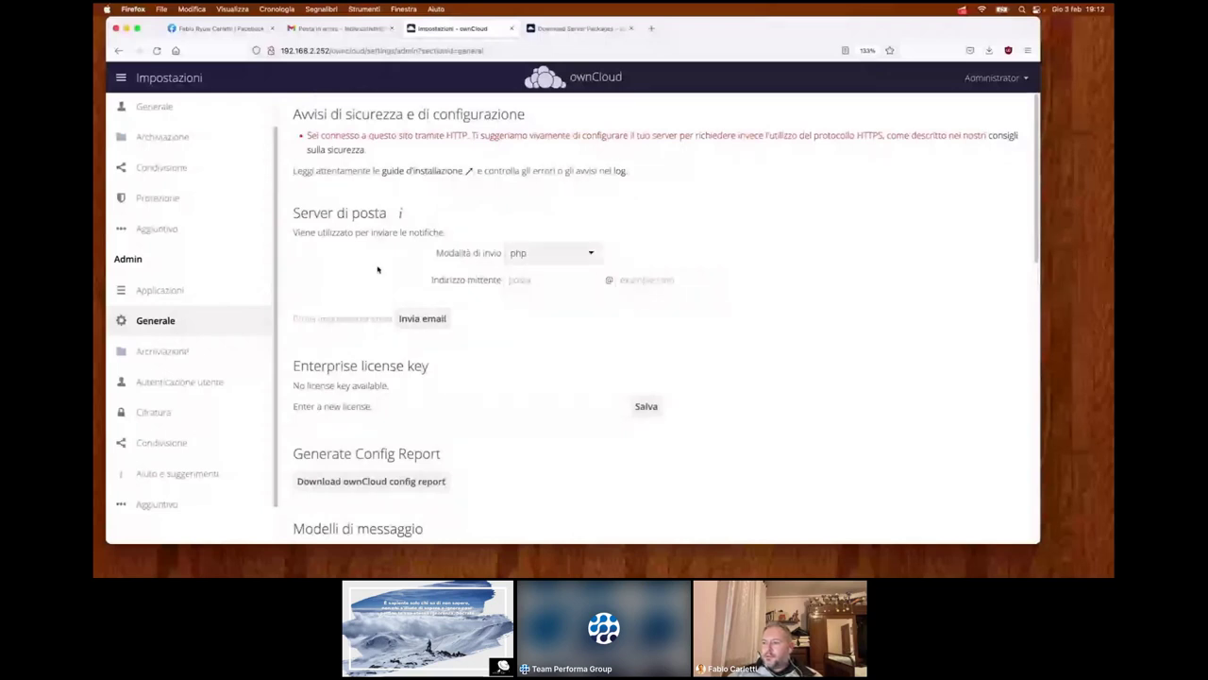
pyautogui.scroll(-5, 227, 298)
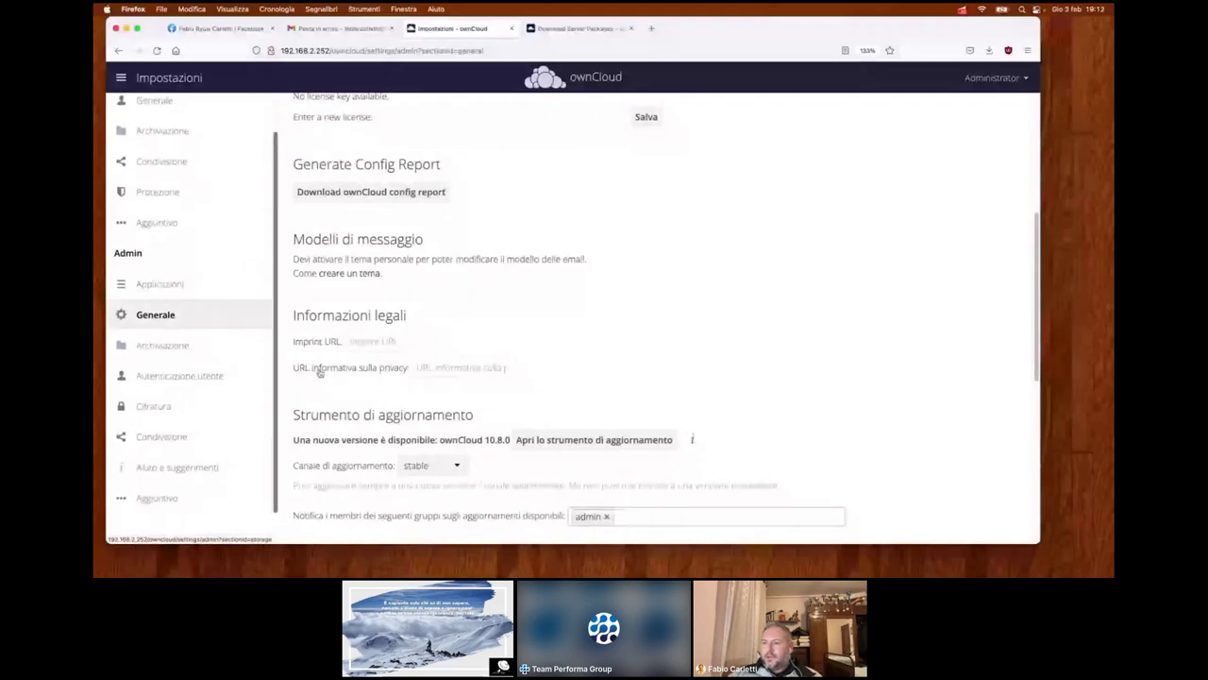
pyautogui.click(455, 466)
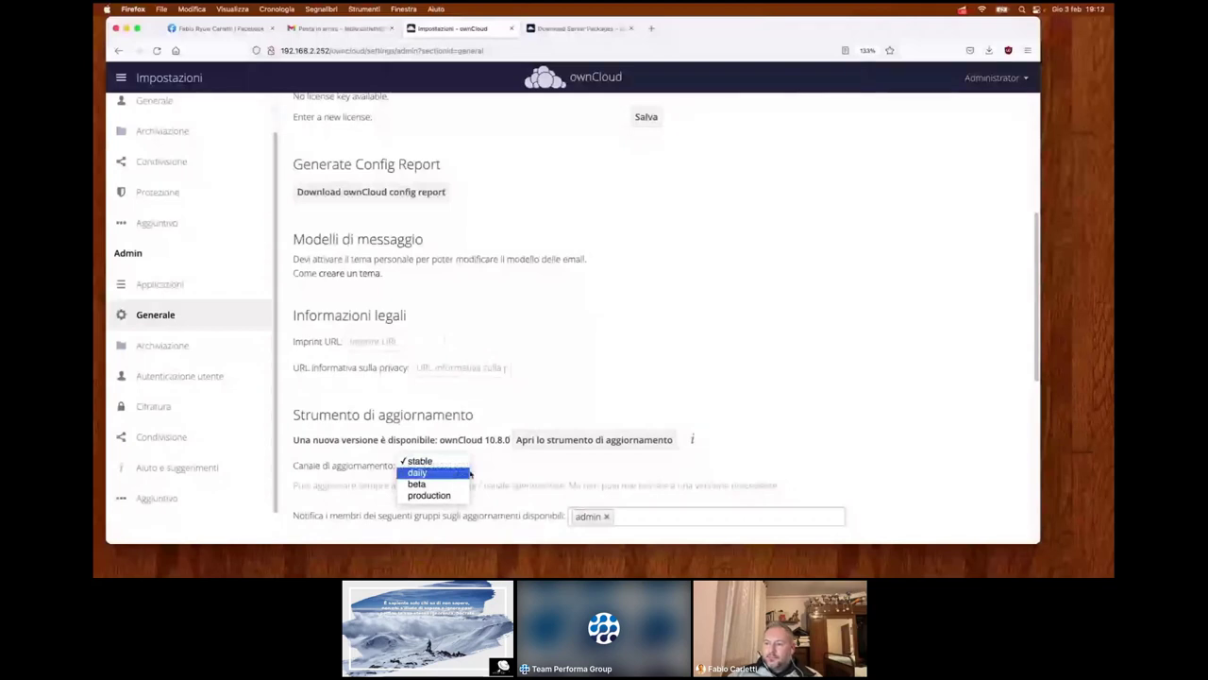
pyautogui.click(496, 472)
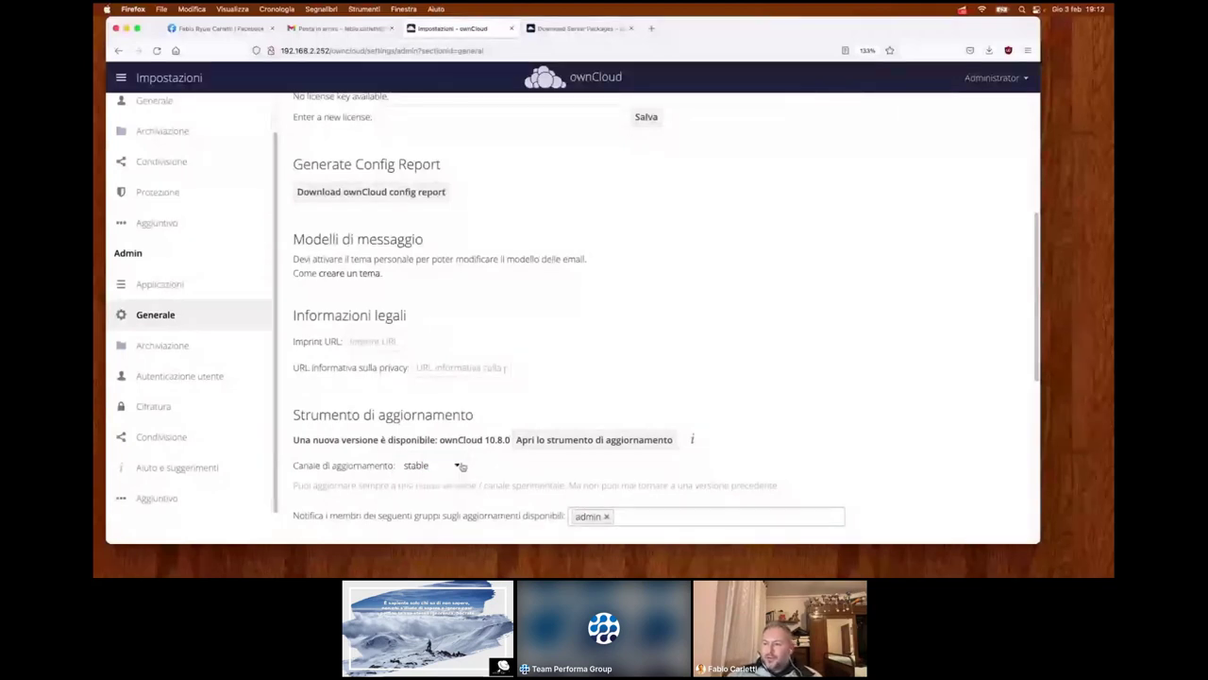
pyautogui.click(459, 466)
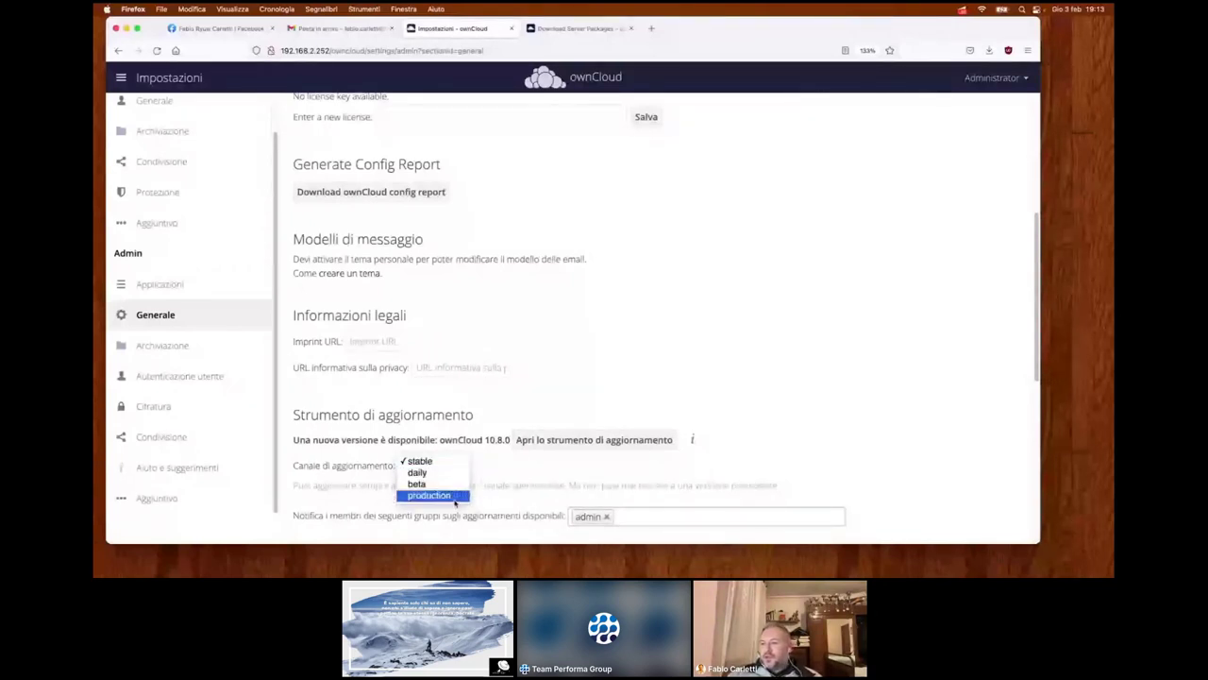
pyautogui.click(426, 462)
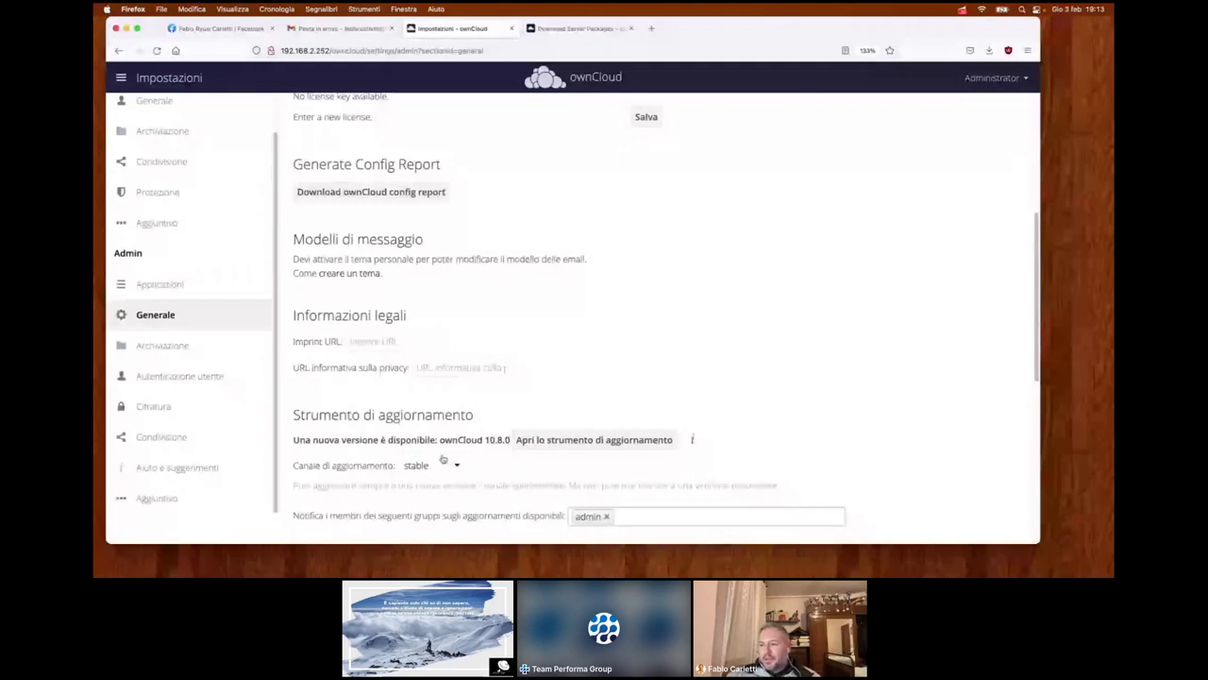
# - Scroll down to Stato del sistema, then open the Archiviazione settings
pyautogui.scroll(-1, 451, 461)
pyautogui.scroll(-3, 377, 429)
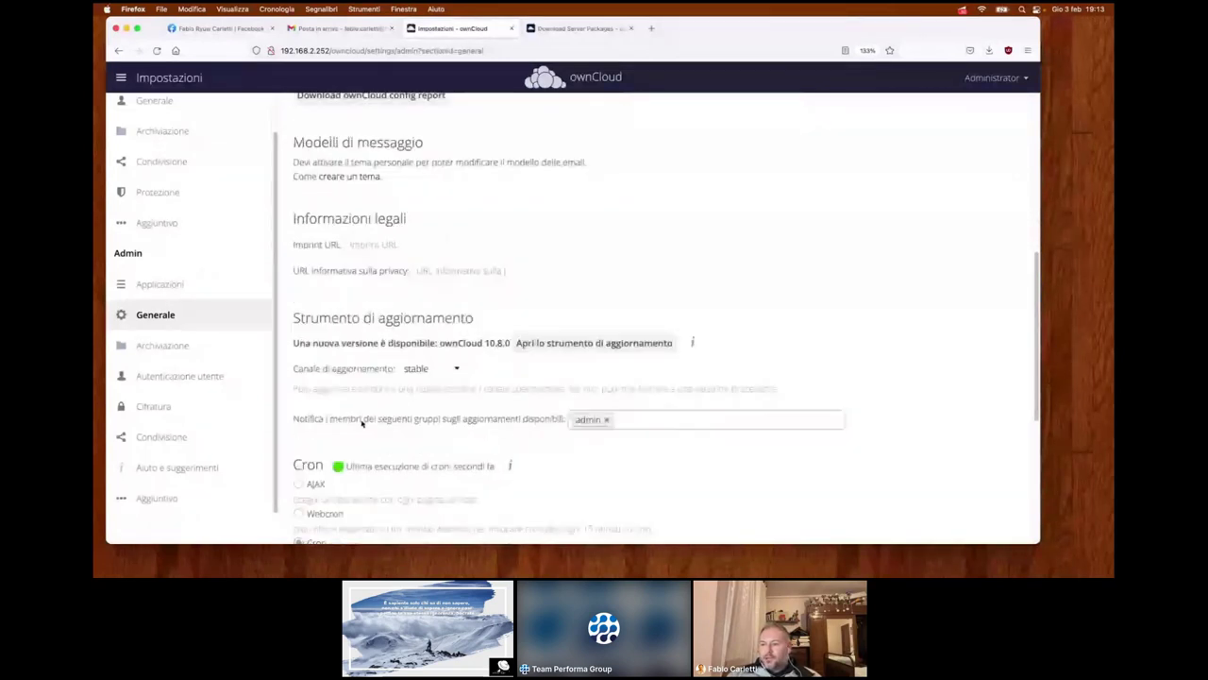
pyautogui.scroll(-5, 361, 423)
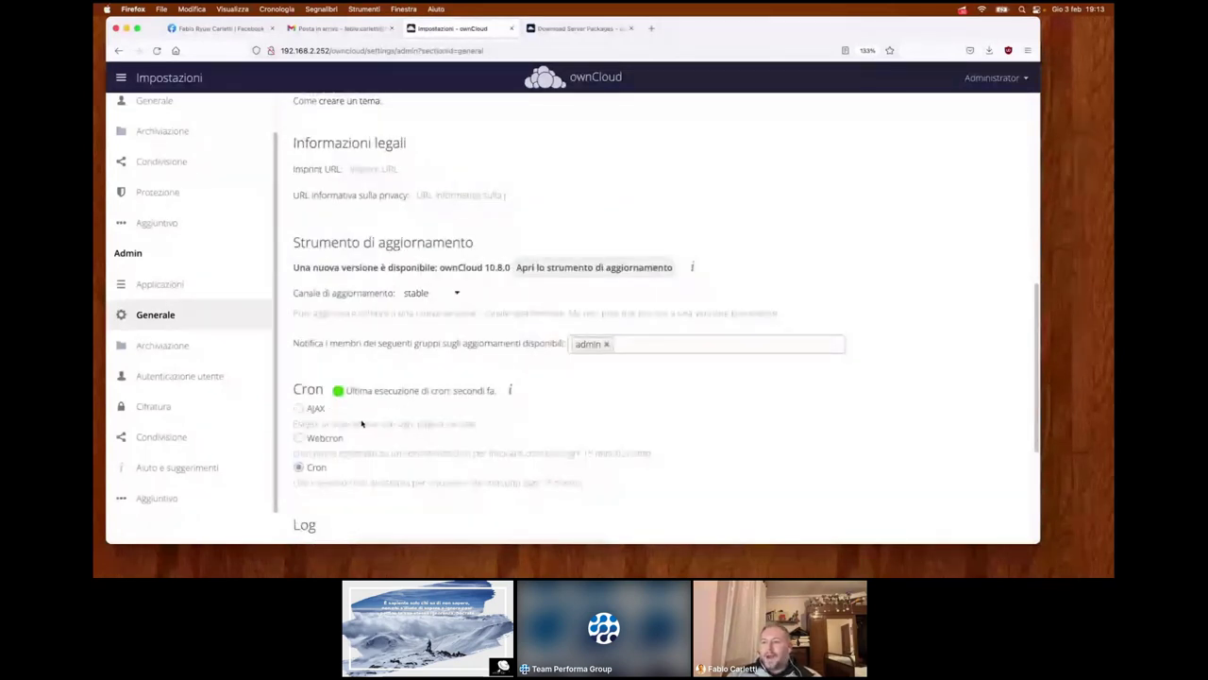
pyautogui.scroll(-3, 362, 424)
pyautogui.scroll(-3, 363, 424)
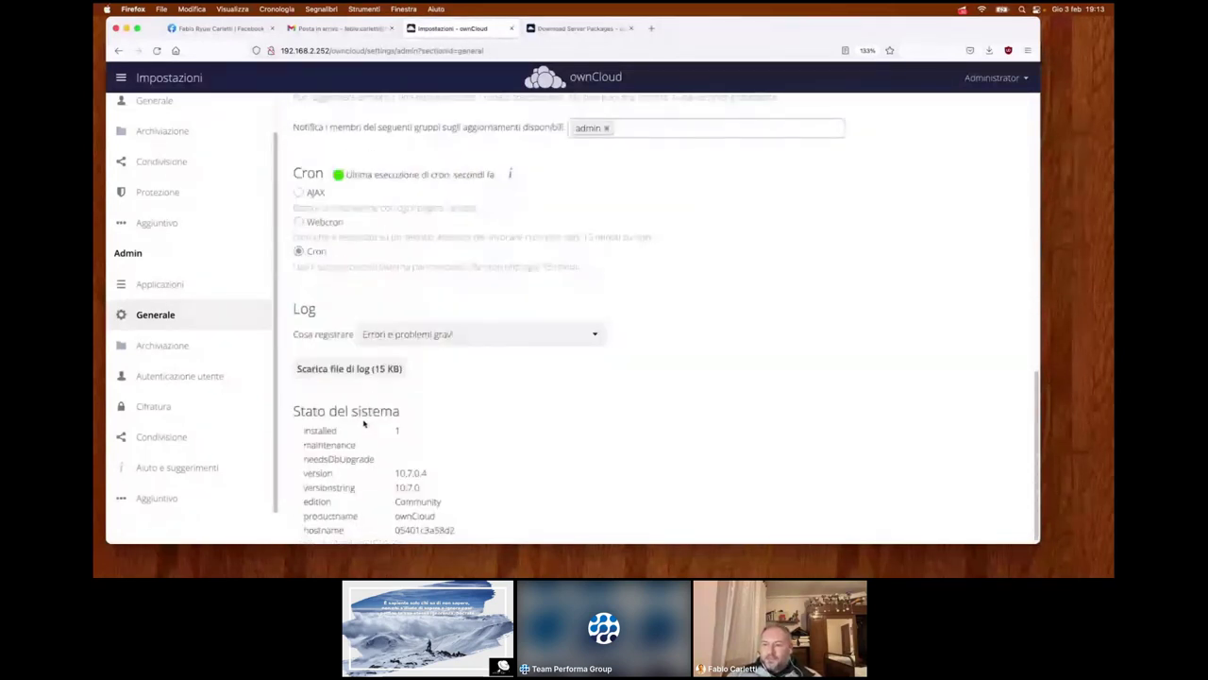
pyautogui.scroll(-1, 369, 423)
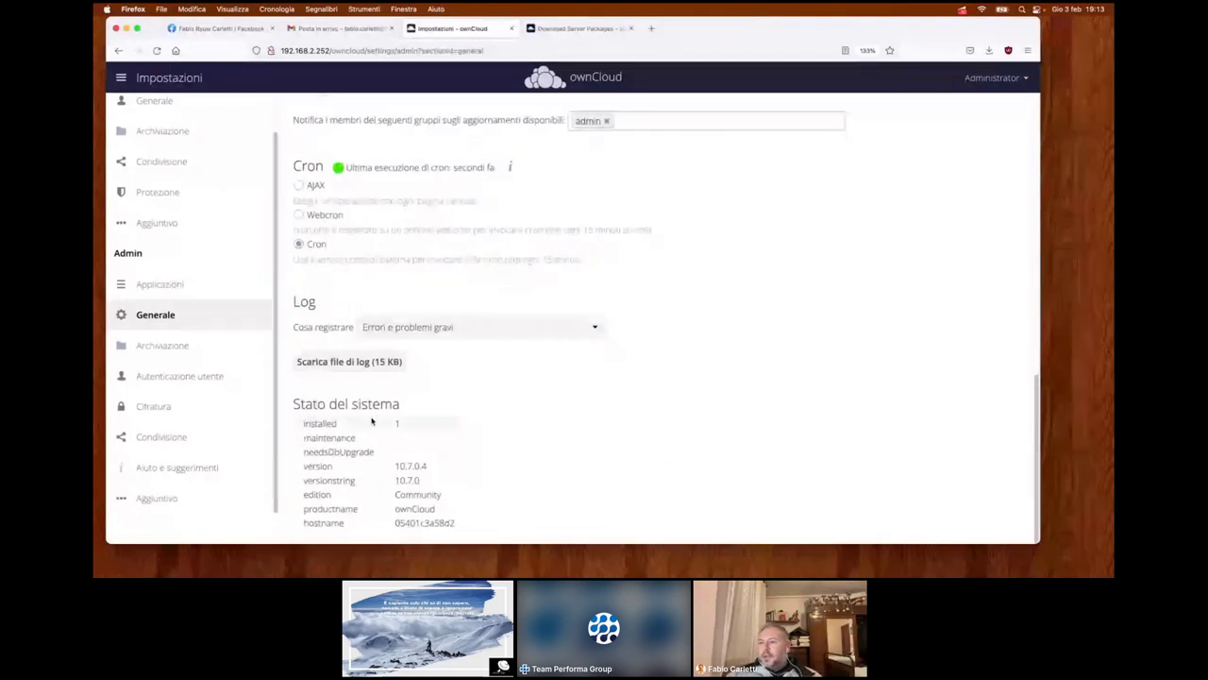
pyautogui.click(210, 348)
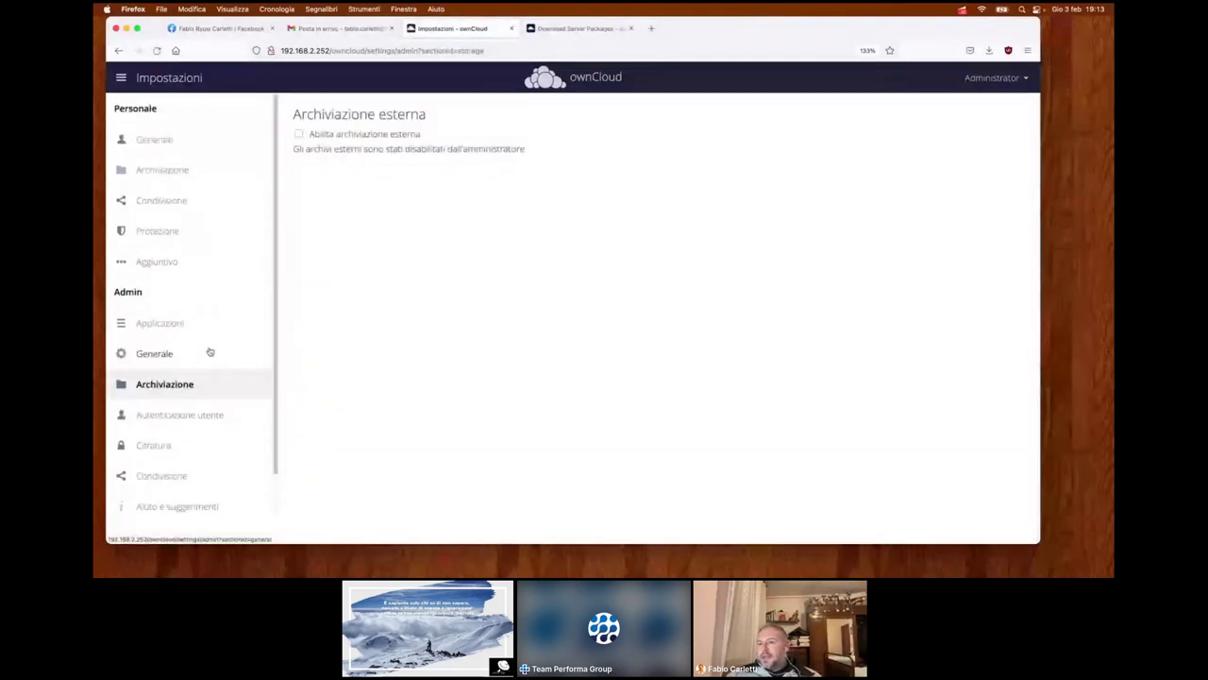
# - Browse LDAP tabs Utenti, Attributi di accesso, Gruppi, Avanzate, Esperto, then open Aiuto documentation
pyautogui.click(214, 415)
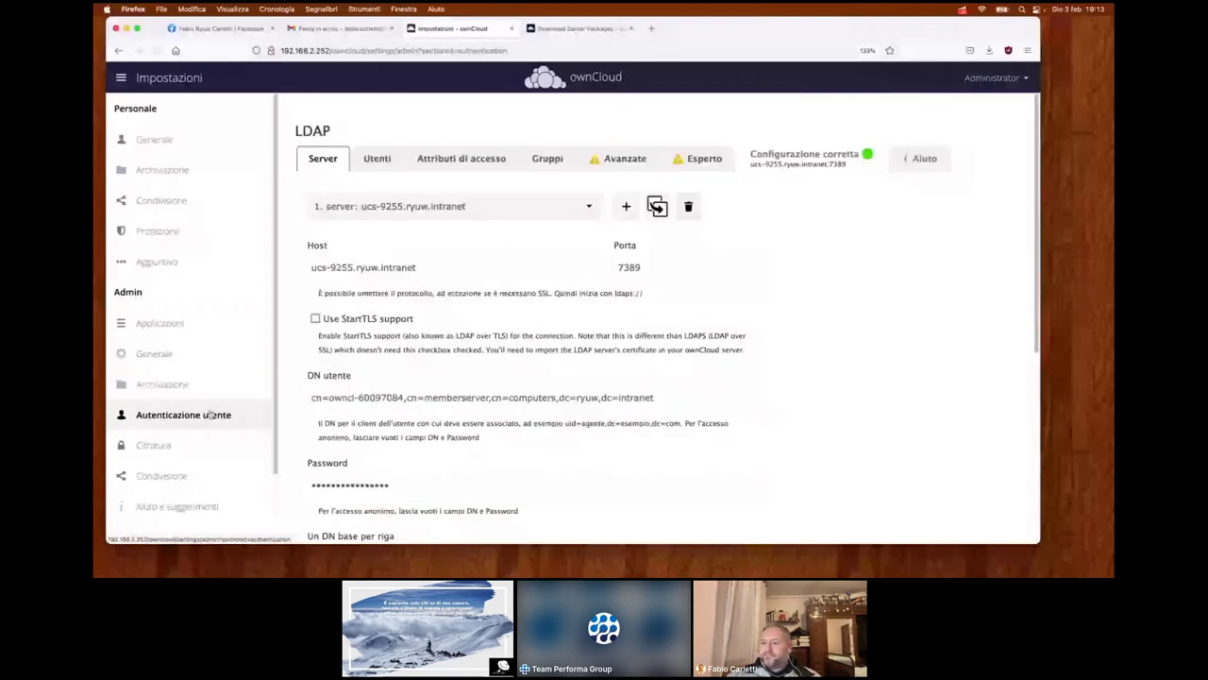
pyautogui.scroll(-1, 351, 345)
pyautogui.scroll(1, 351, 345)
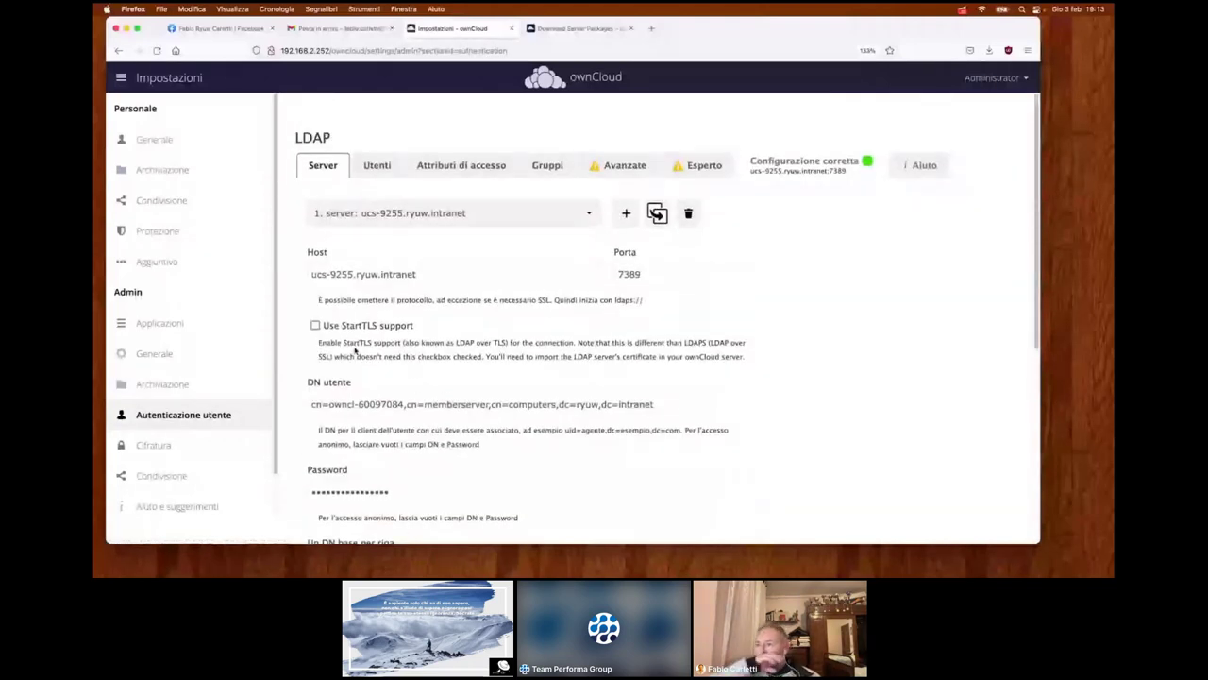
pyautogui.click(377, 159)
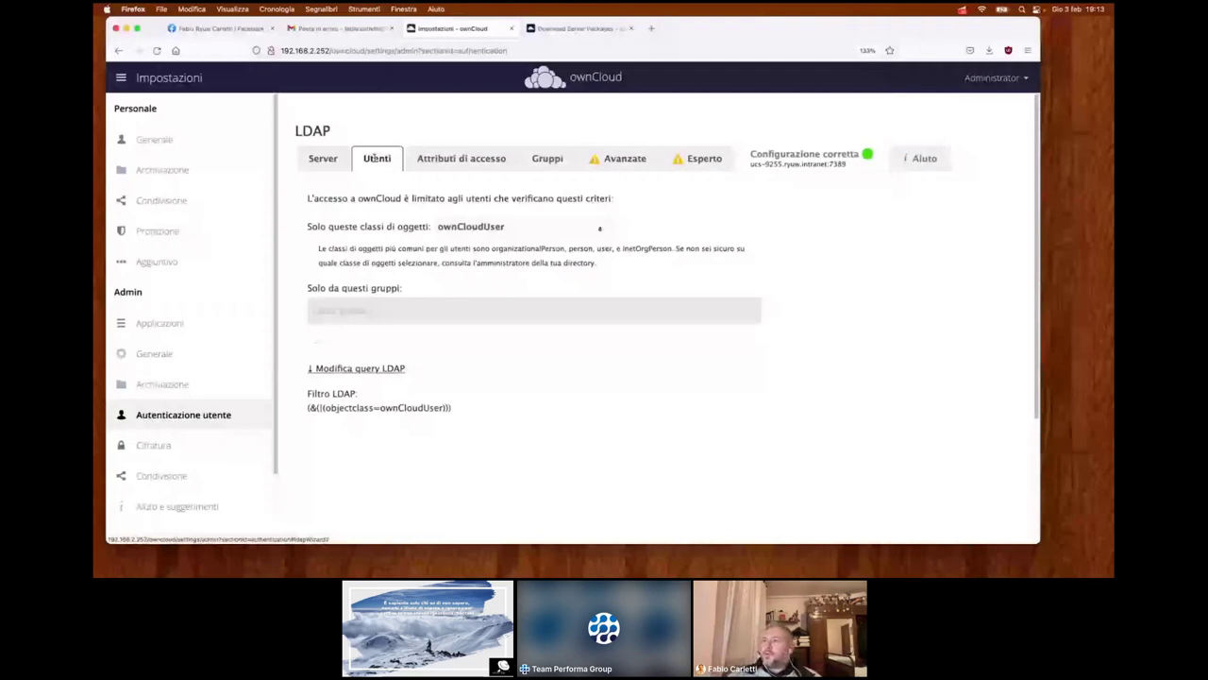
pyautogui.click(493, 161)
pyautogui.click(556, 159)
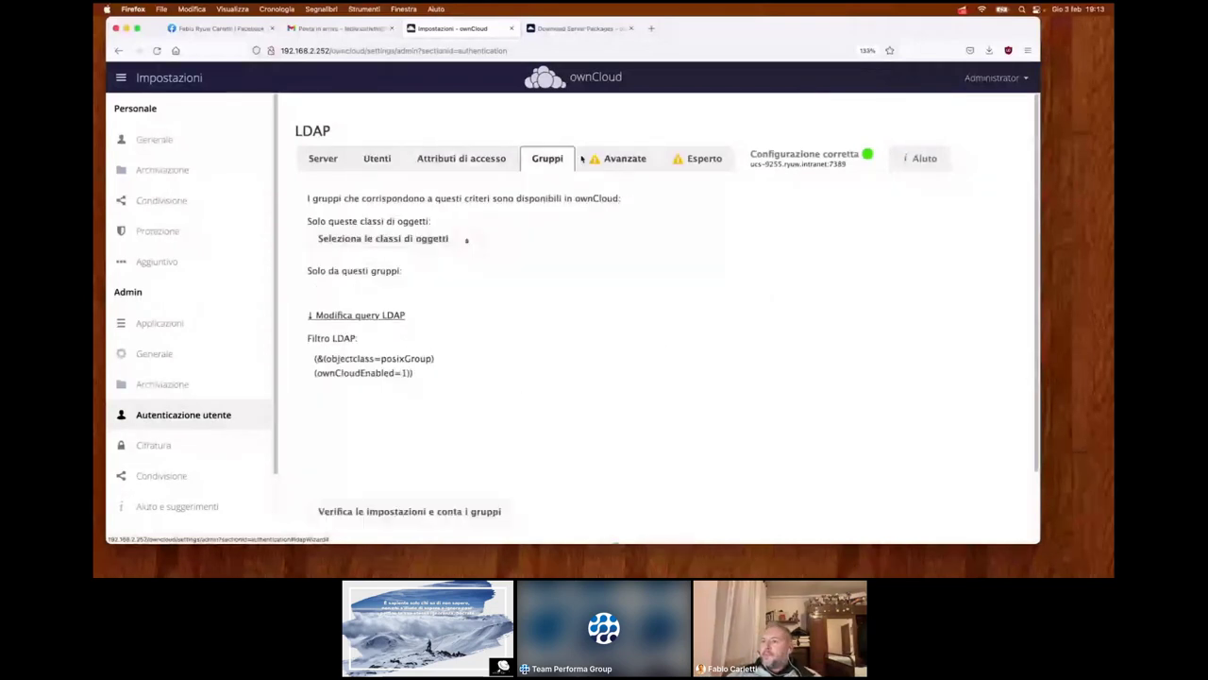
pyautogui.click(605, 159)
pyautogui.click(696, 162)
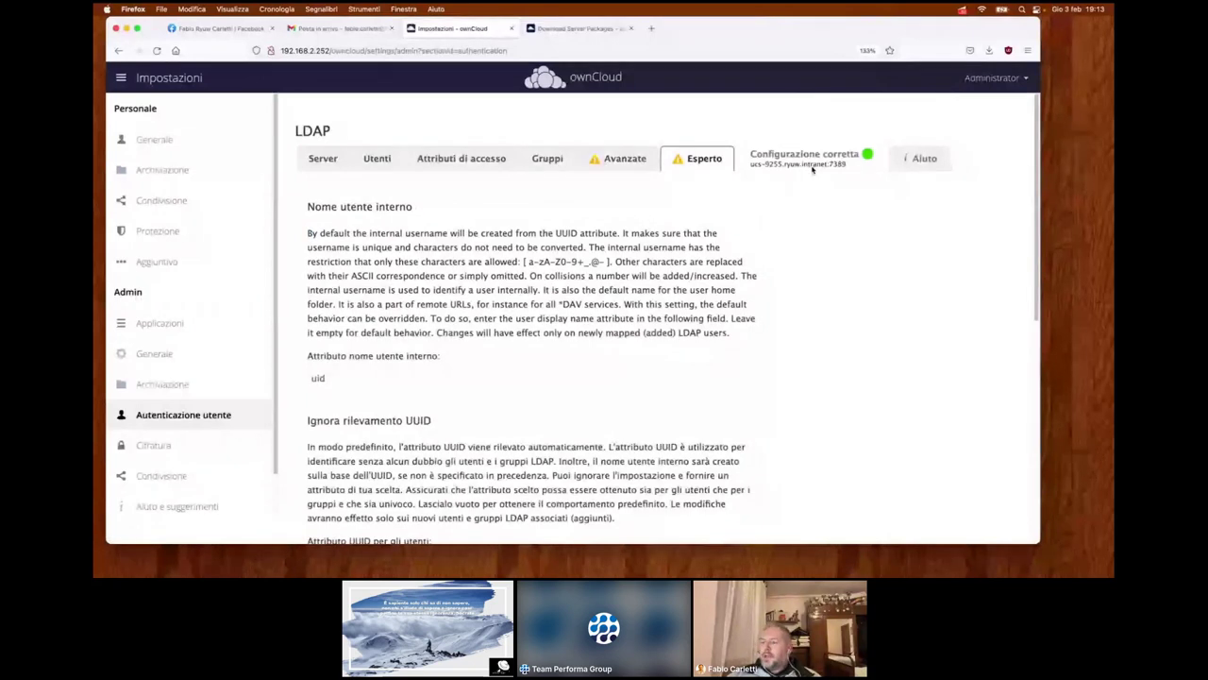
pyautogui.click(896, 163)
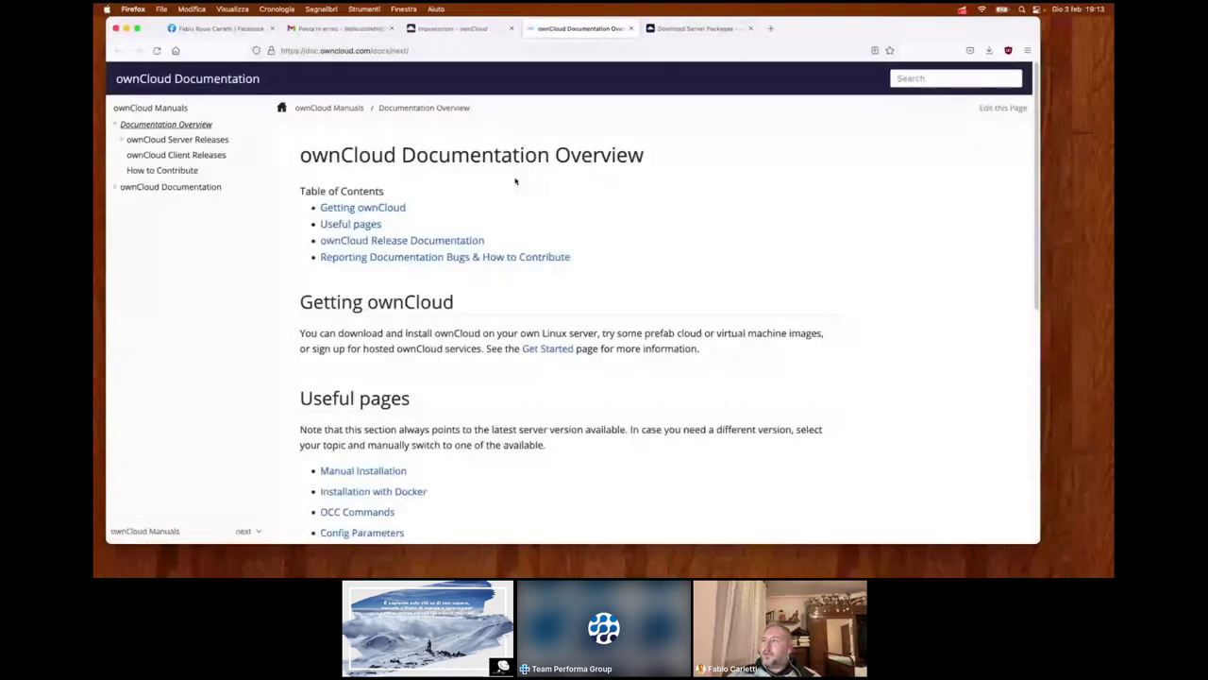
# - Close the documentation tab, open the encryption settings, and dismiss the saved-credentials prompt
pyautogui.click(630, 29)
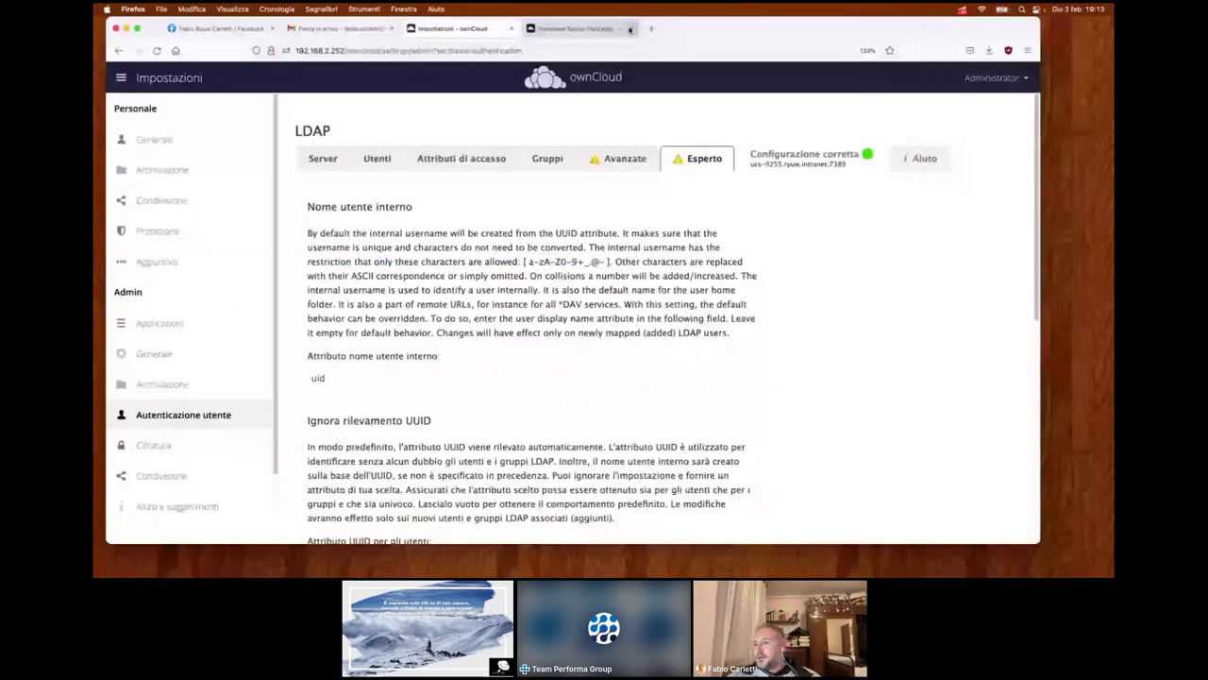
pyautogui.click(153, 444)
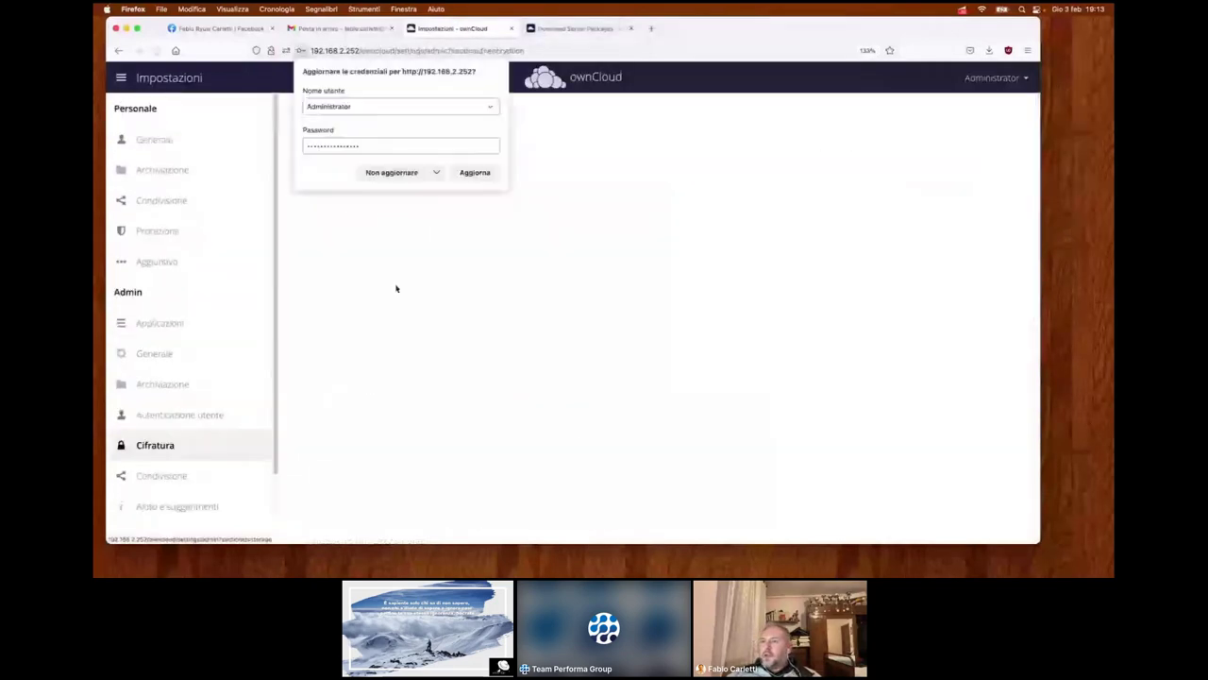
pyautogui.click(389, 173)
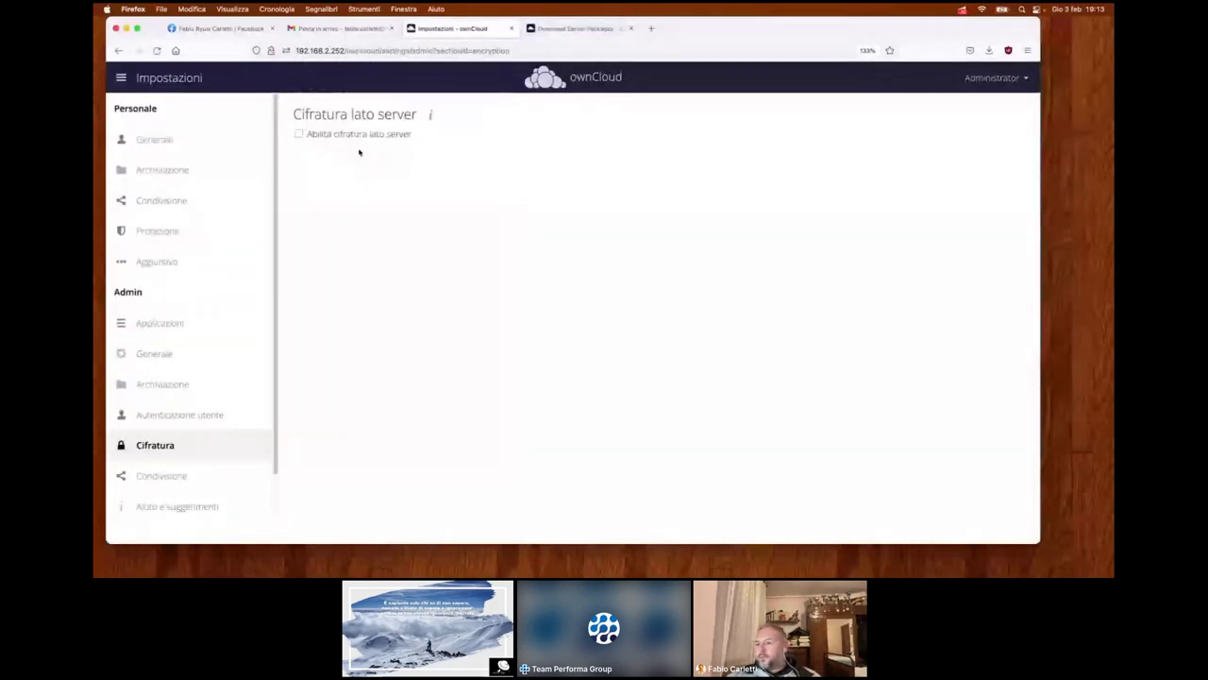
# - Review the Condivisione settings, then open Aiuto e suggerimenti and bring up the hardening guide's link options
pyautogui.click(183, 477)
pyautogui.scroll(-3, 460, 337)
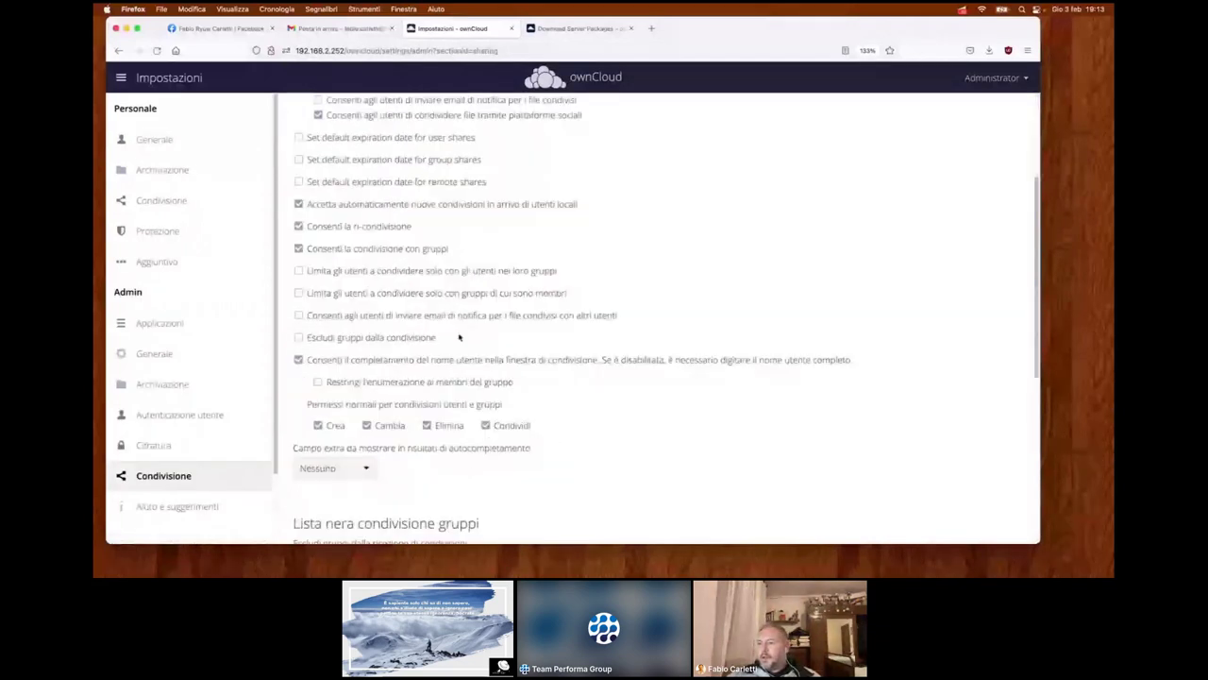
pyautogui.scroll(-3, 459, 337)
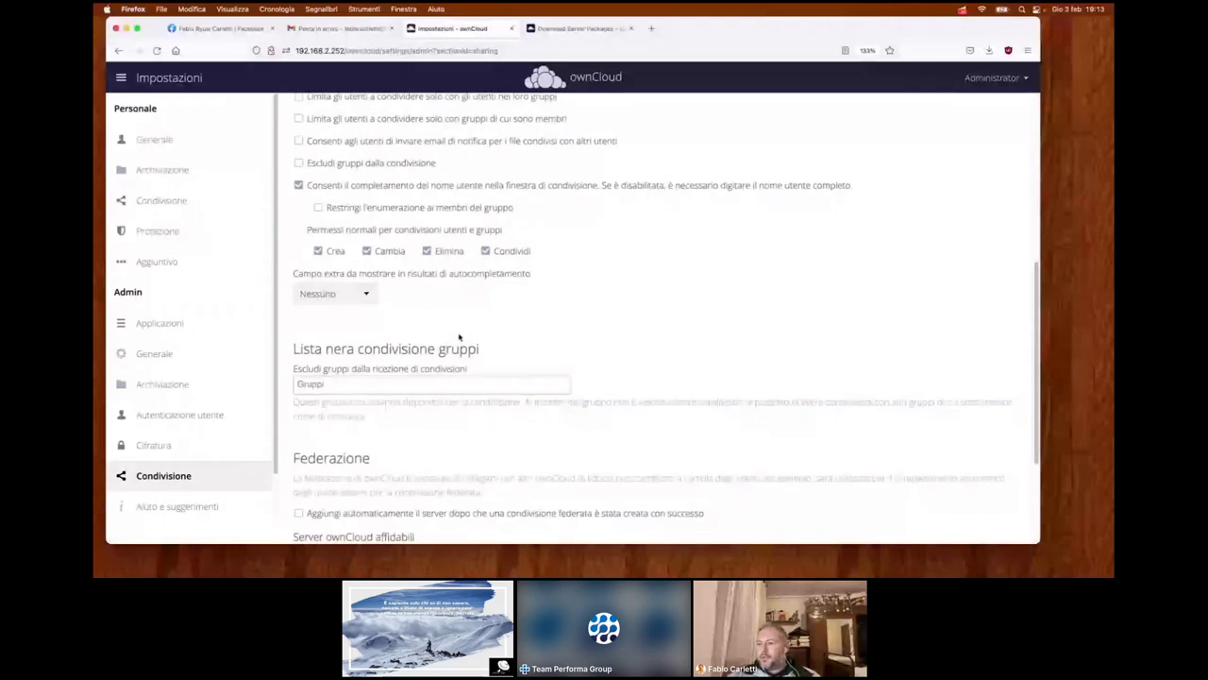
pyautogui.scroll(-3, 460, 337)
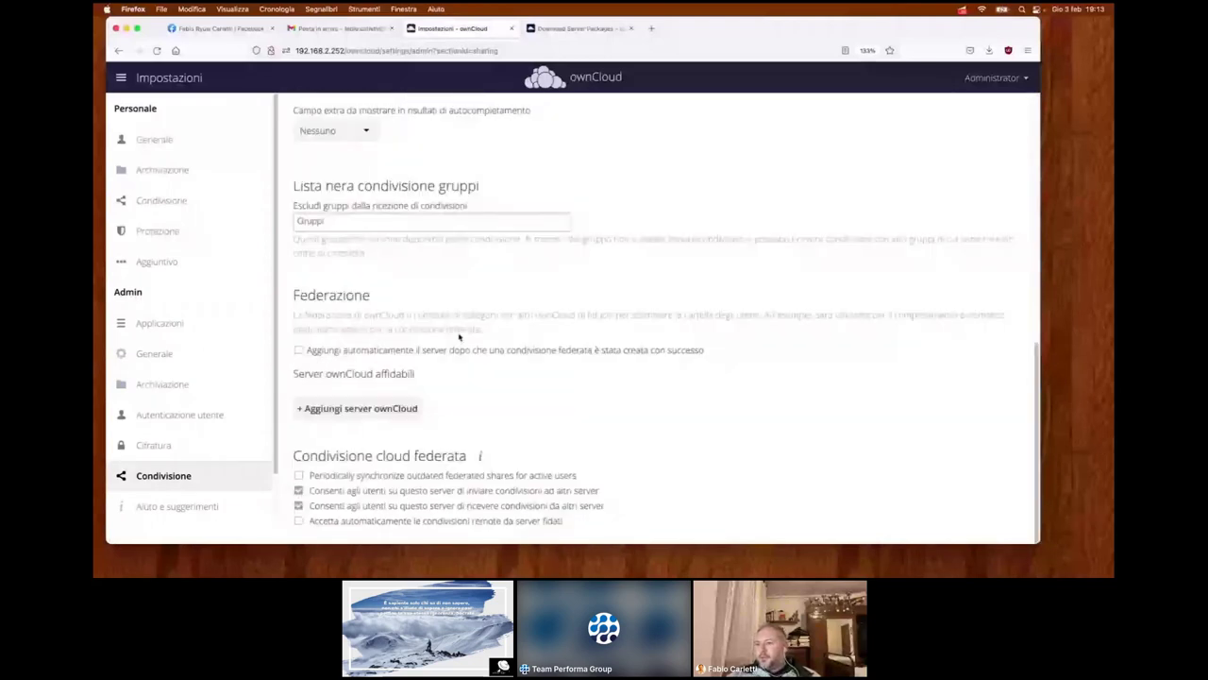
pyautogui.scroll(-1, 224, 452)
pyautogui.click(194, 475)
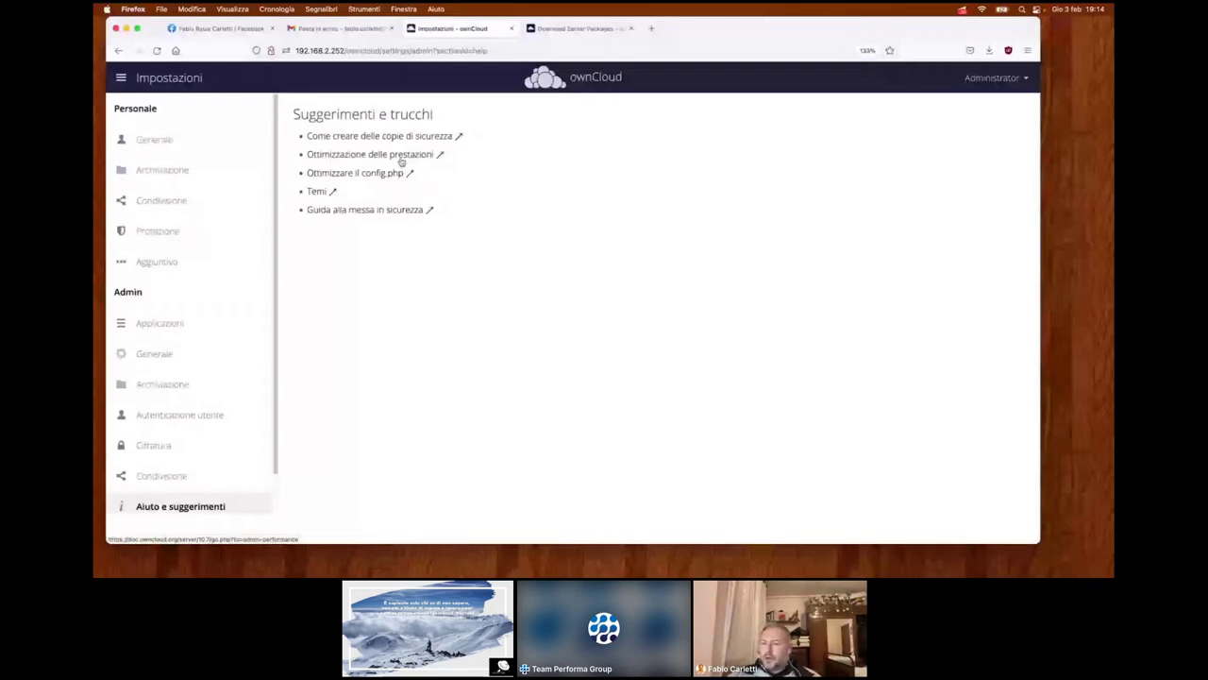
pyautogui.rightClick(403, 213)
# - Open the security hardening guide in a background tab and switch to the Documentation tab
pyautogui.click(408, 218)
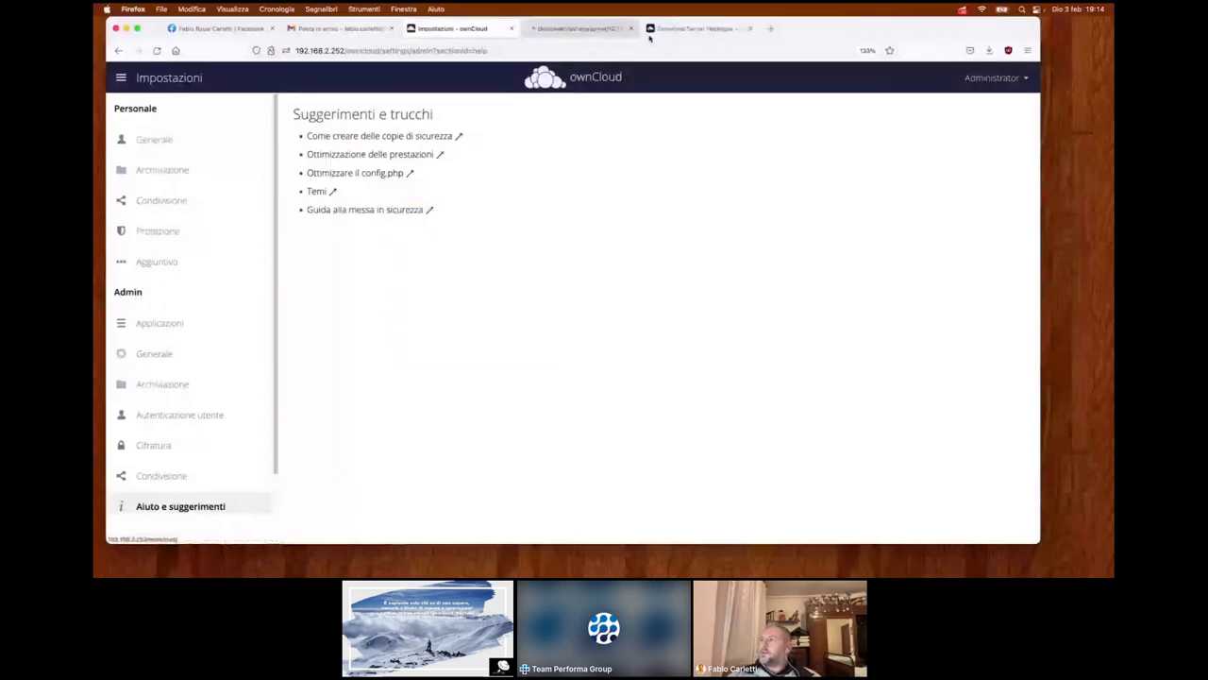
pyautogui.click(614, 28)
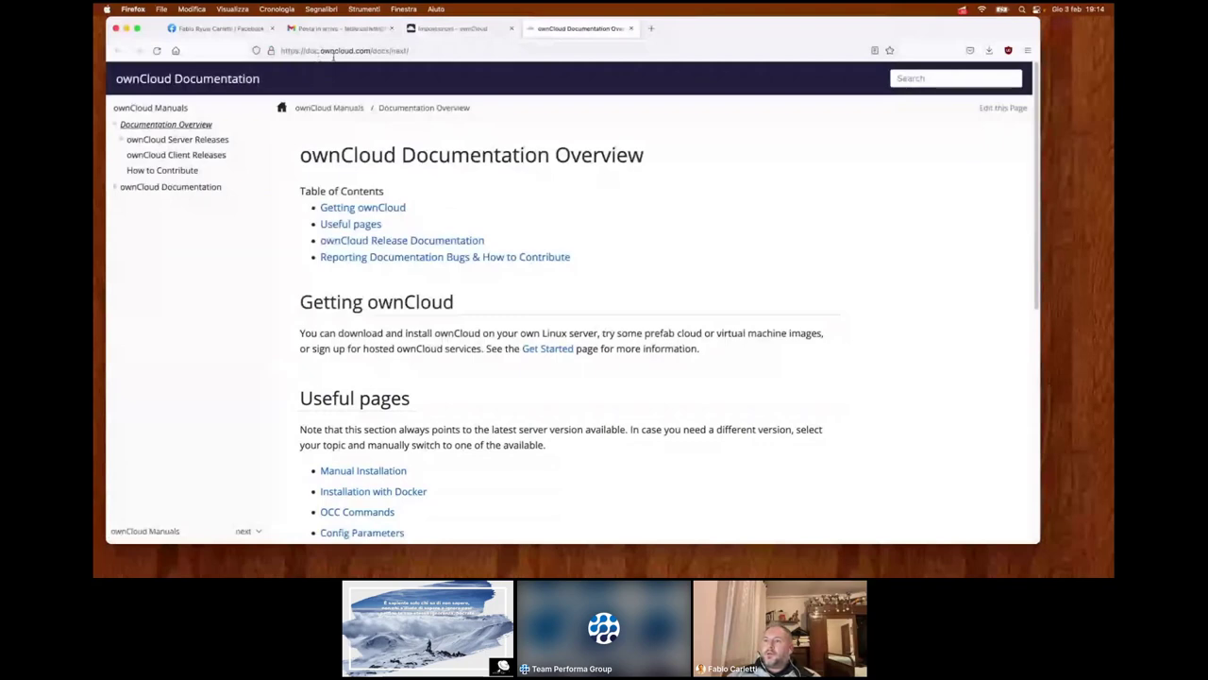
pyautogui.scroll(-3, 401, 225)
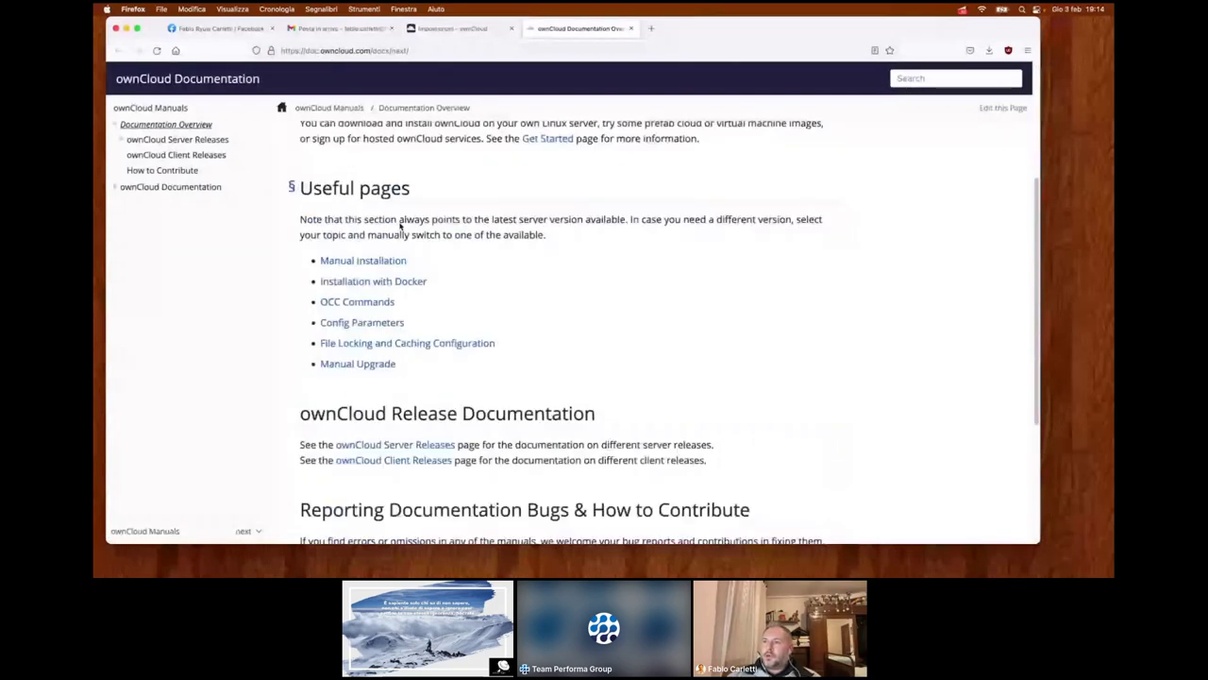
pyautogui.scroll(-1, 387, 208)
# - Look at the Manual Installation and Installation with Docker links, then close the documentation tab
pyautogui.click(375, 185)
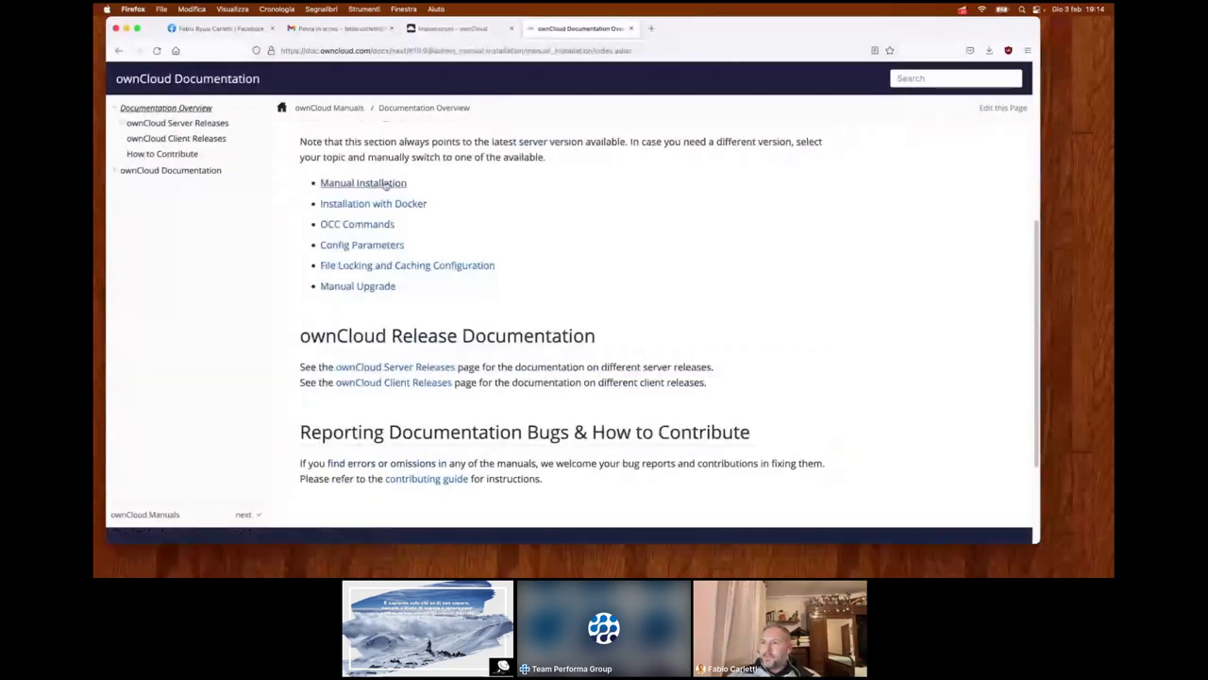
pyautogui.click(378, 205)
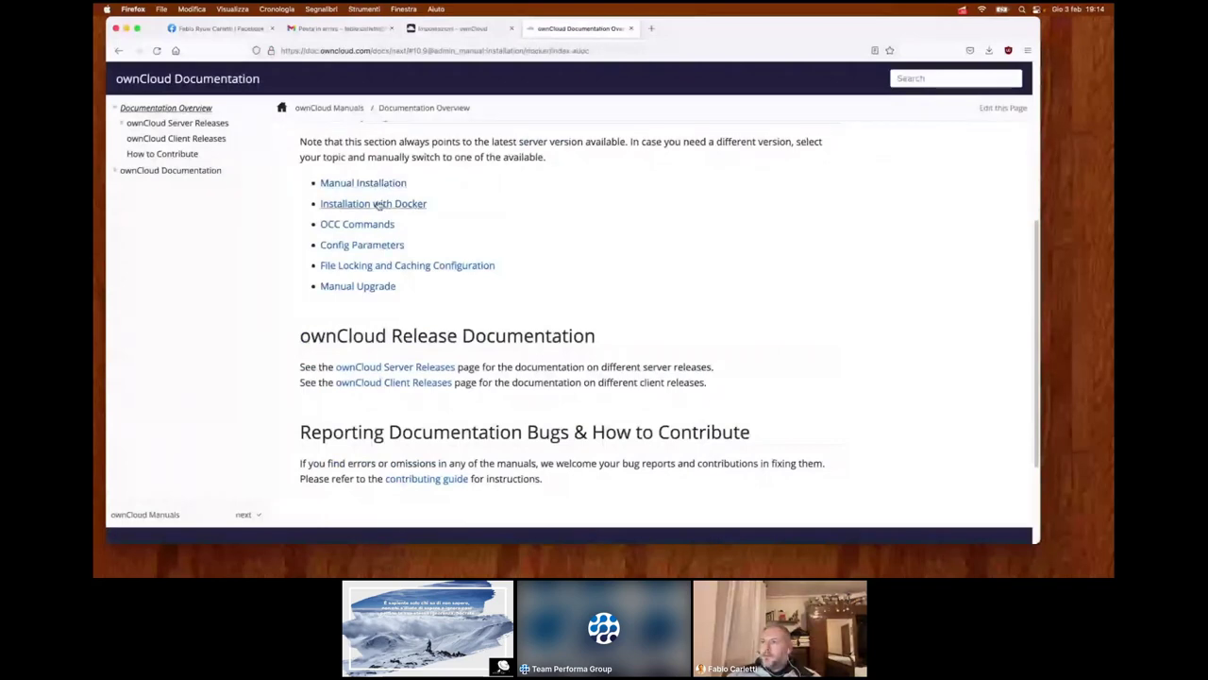
pyautogui.scroll(-3, 378, 205)
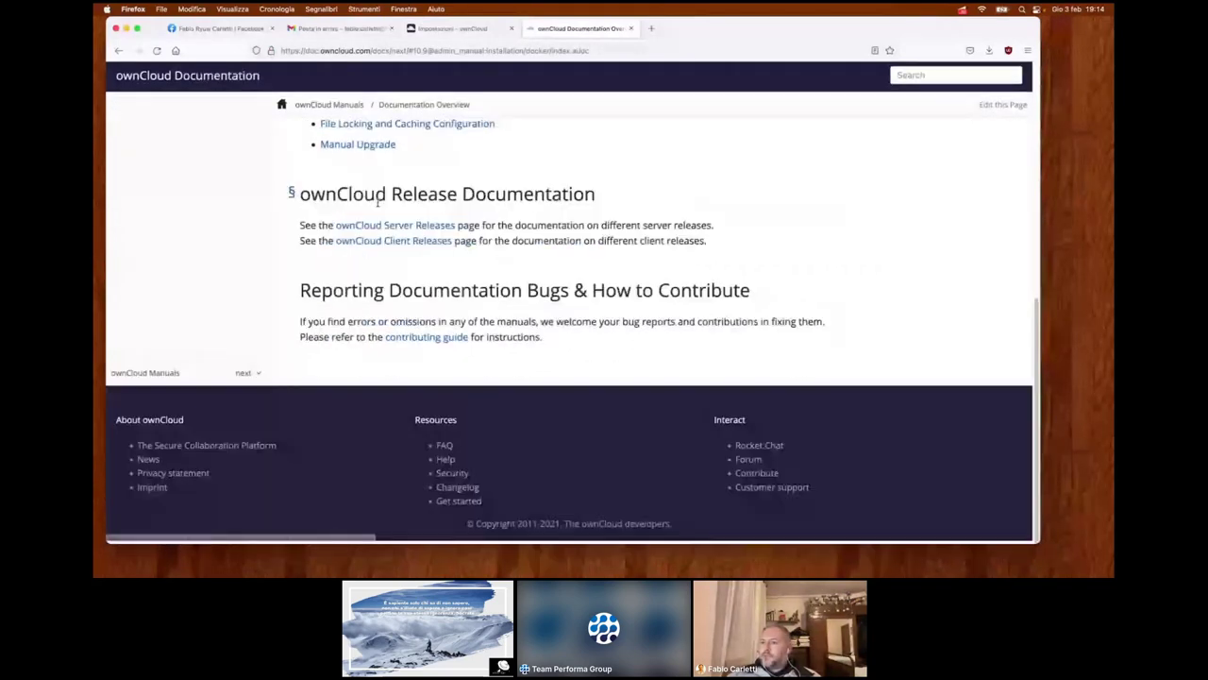
pyautogui.scroll(5, 378, 200)
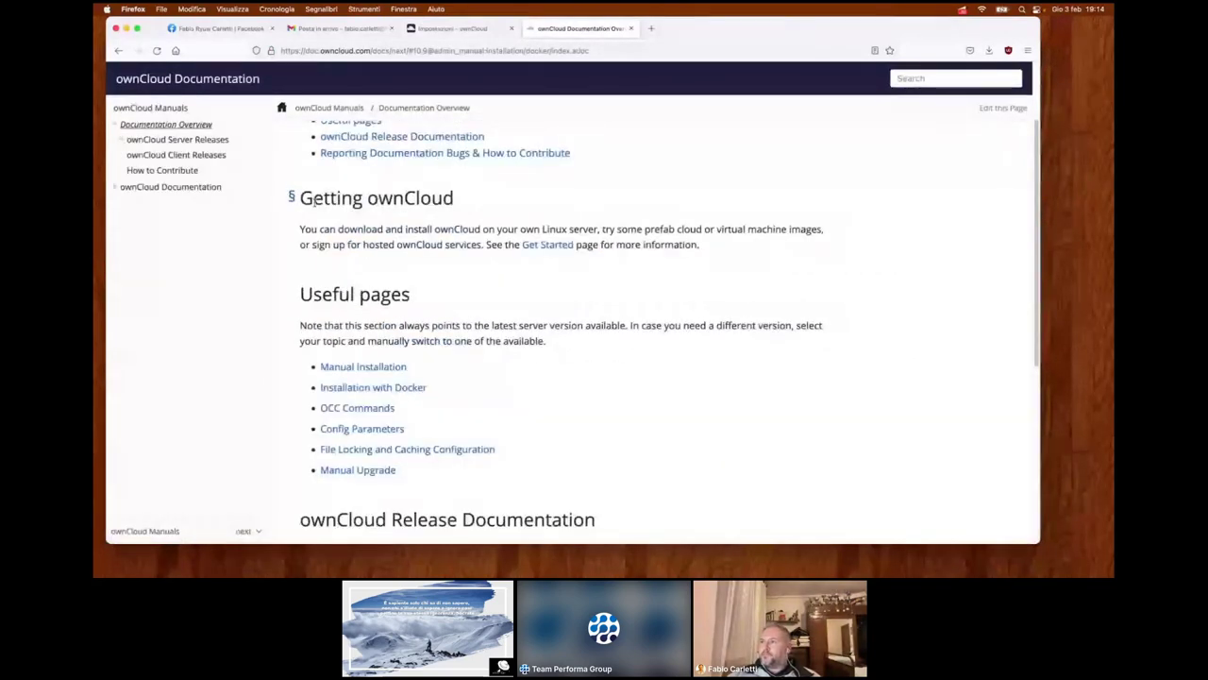
pyautogui.click(632, 29)
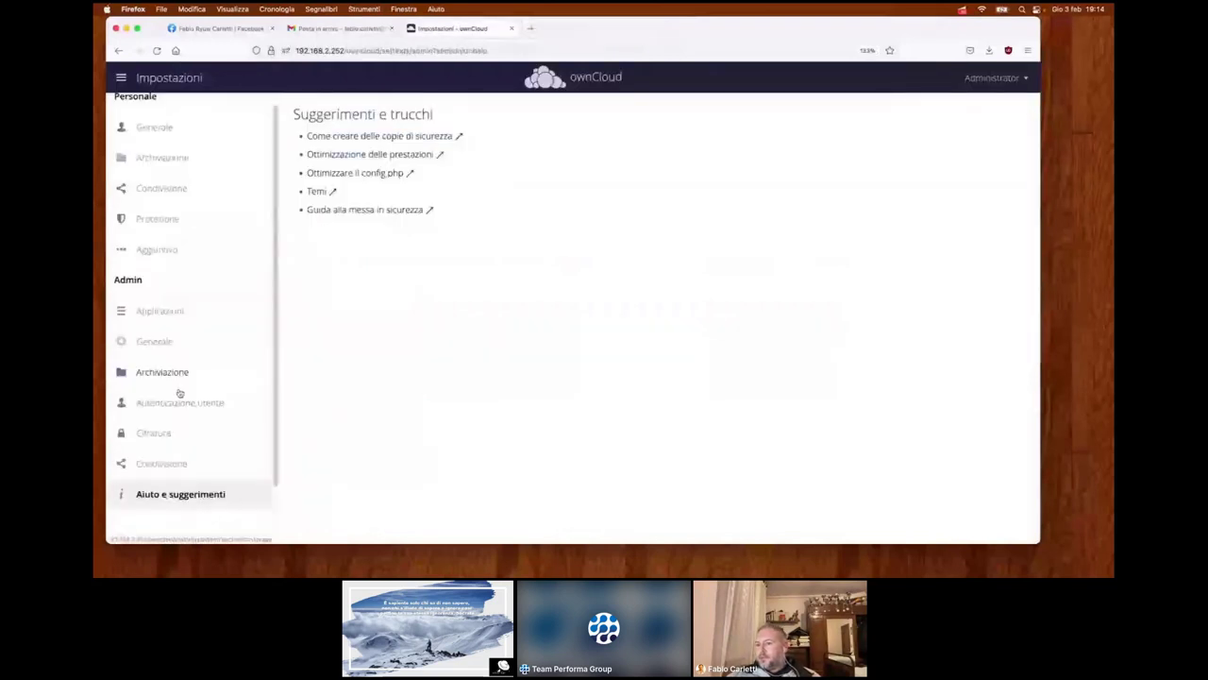
# - View the Aggiuntivo file-locking settings, then return to the admin Archiviazione settings and open the apps menu
pyautogui.scroll(-1, 175, 434)
pyautogui.click(161, 498)
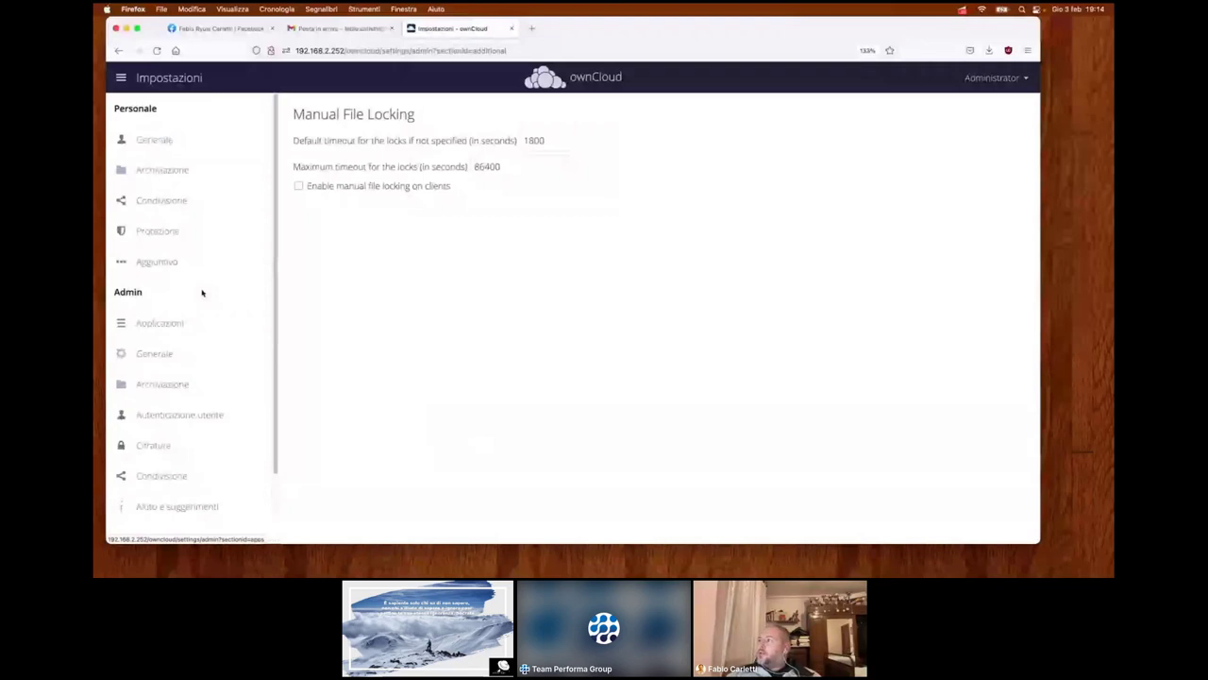
pyautogui.click(1007, 89)
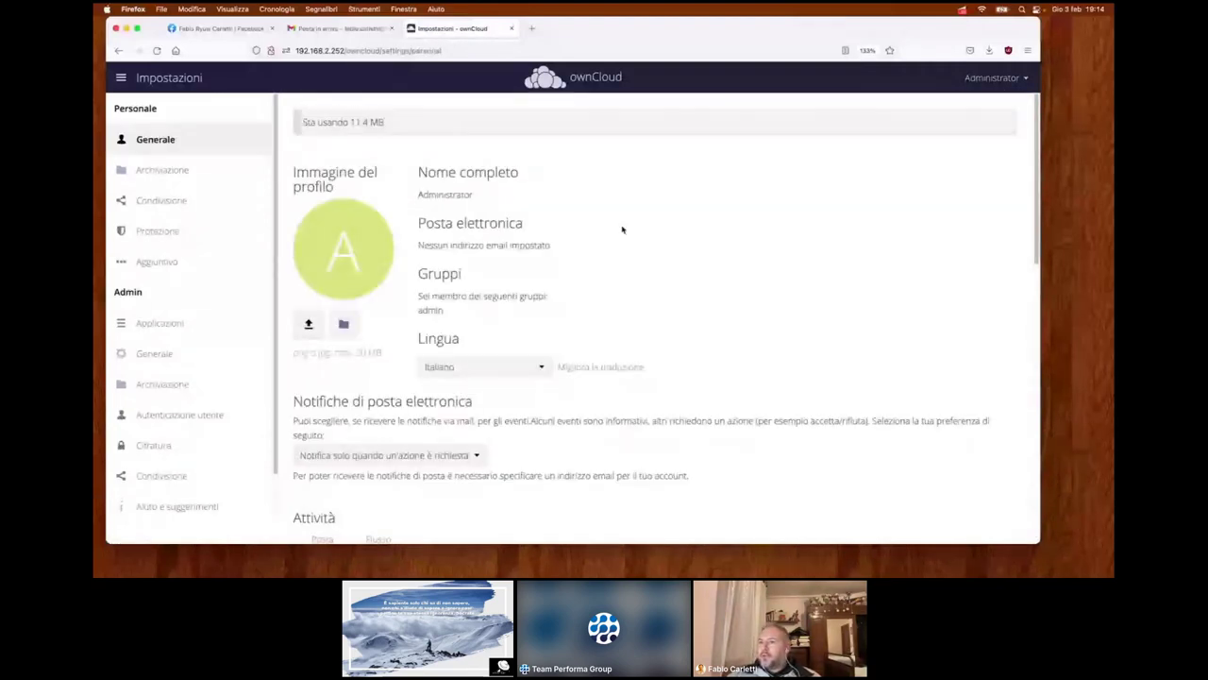
pyautogui.scroll(-1, 620, 229)
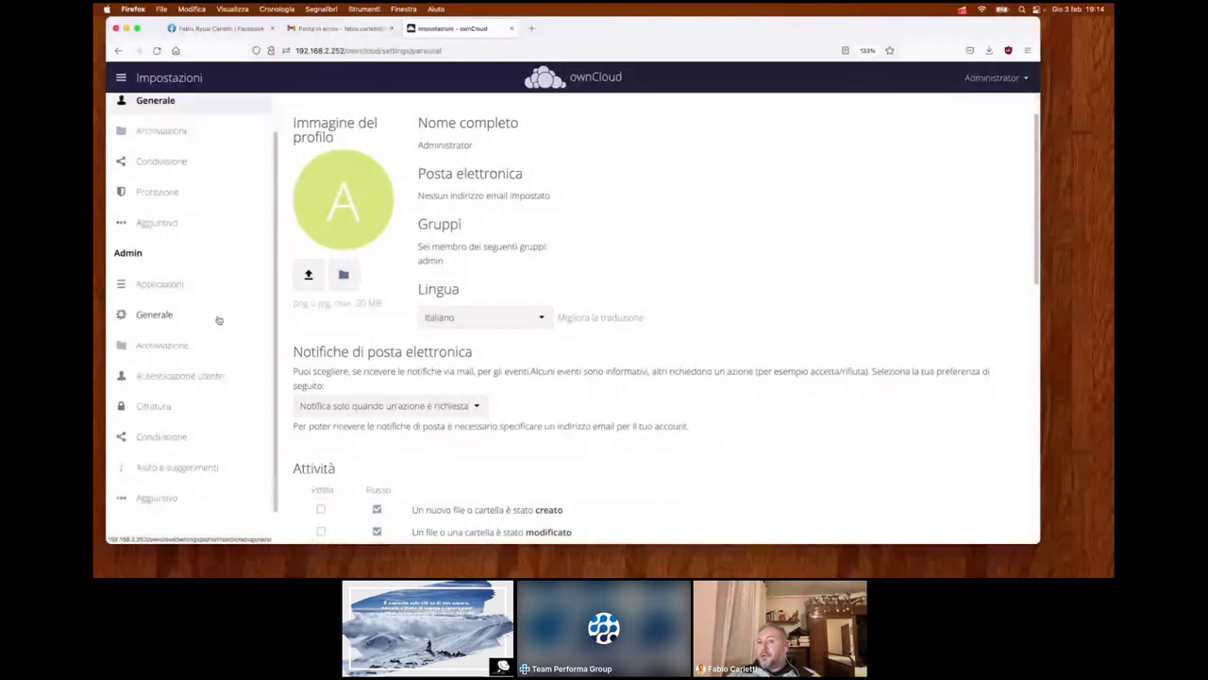
pyautogui.click(165, 383)
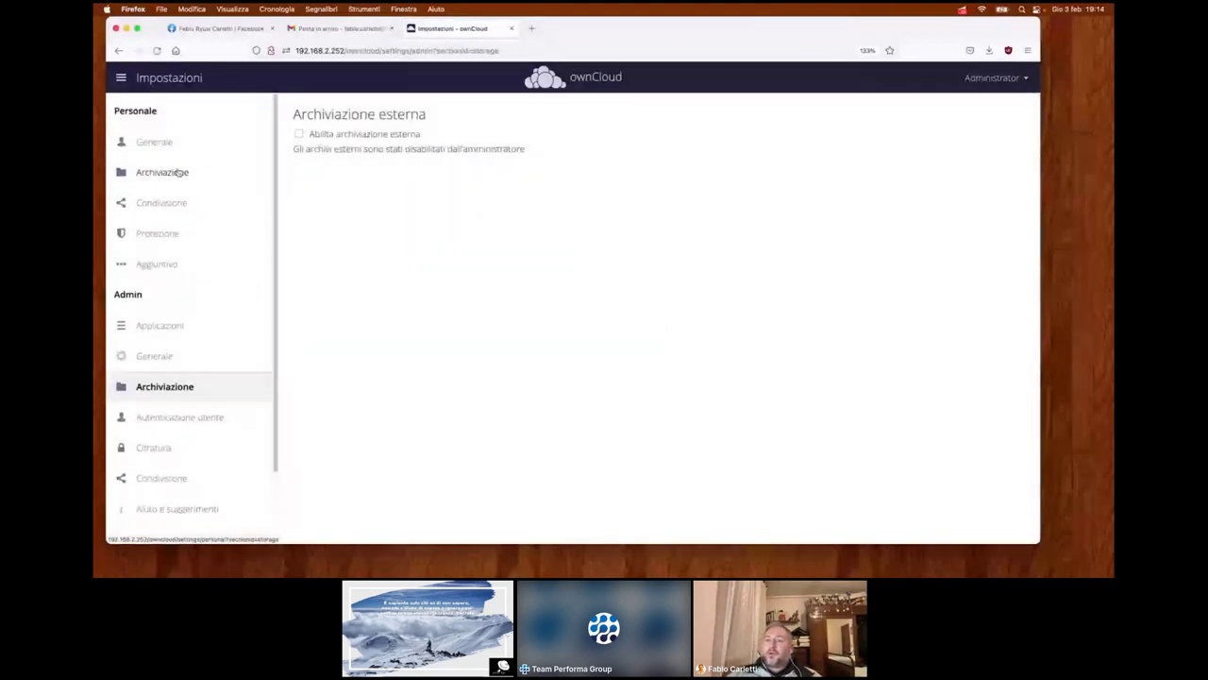
pyautogui.click(148, 82)
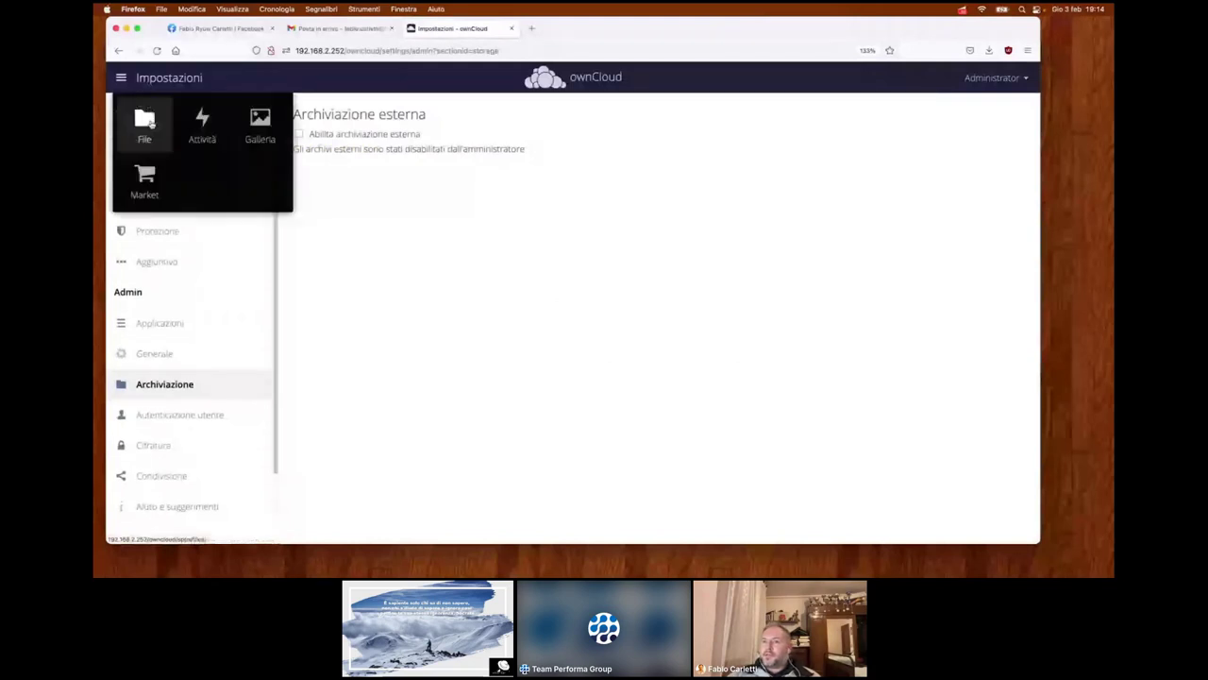
# - Go to the Market, scroll through its app cards, then back up to GpxPod and Text Editor
pyautogui.click(145, 179)
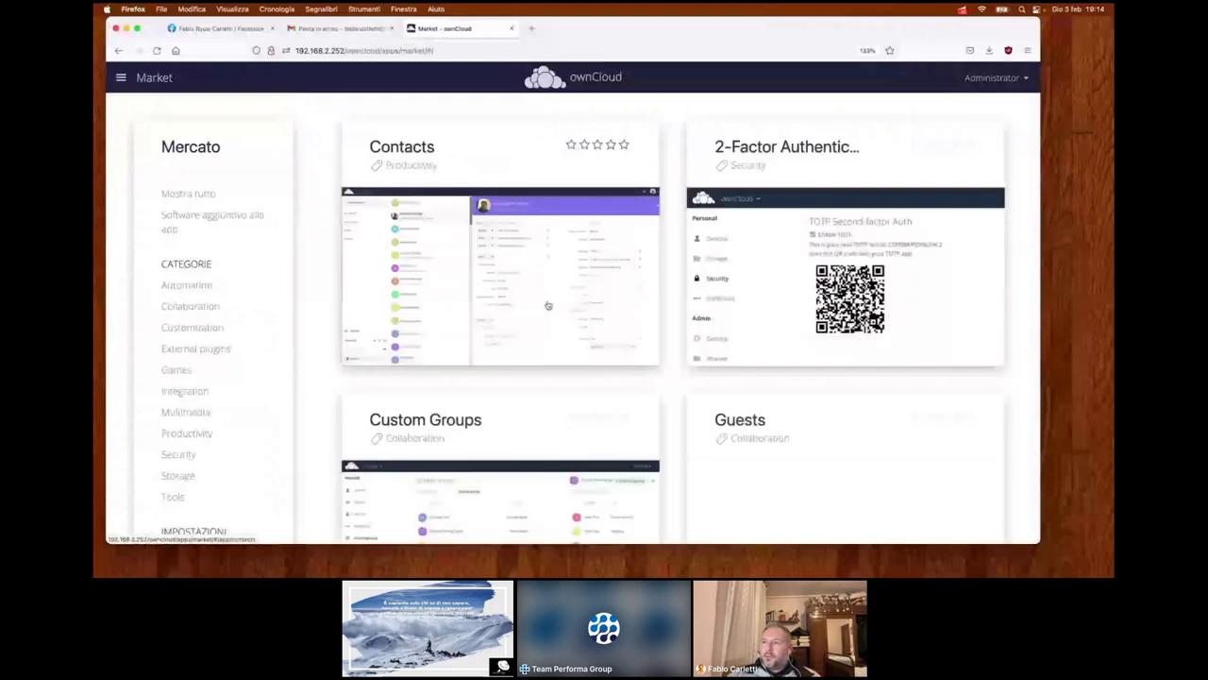
pyautogui.scroll(-2, 549, 293)
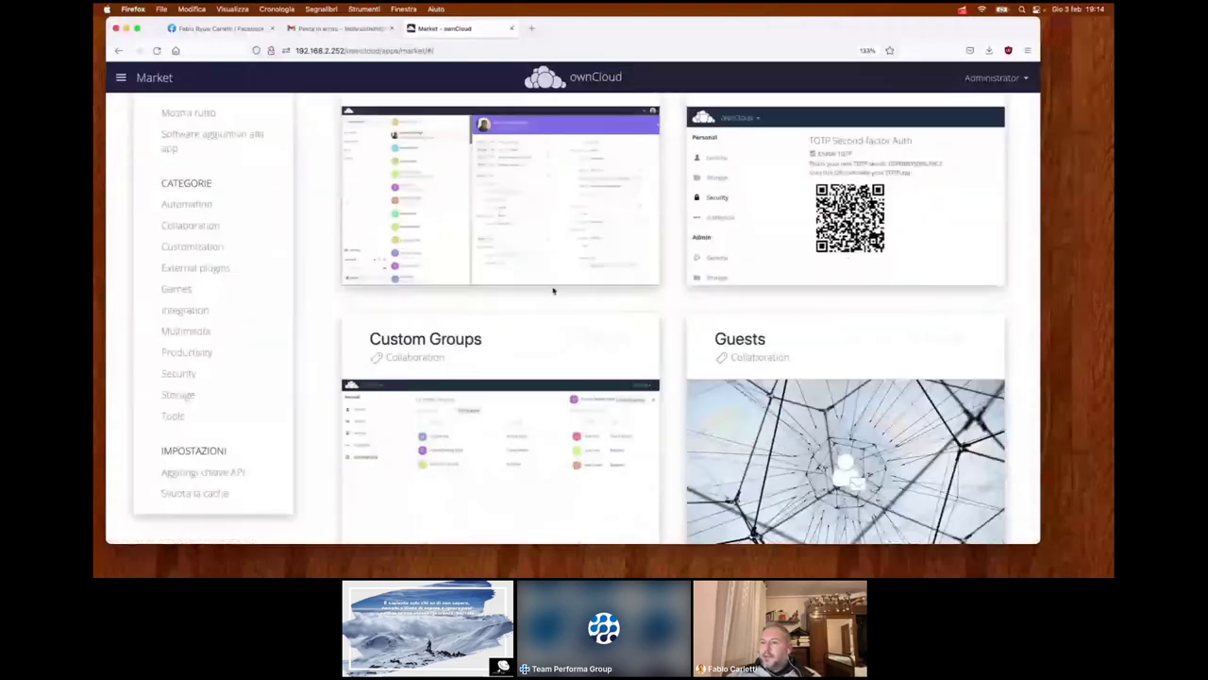
pyautogui.scroll(-5, 553, 290)
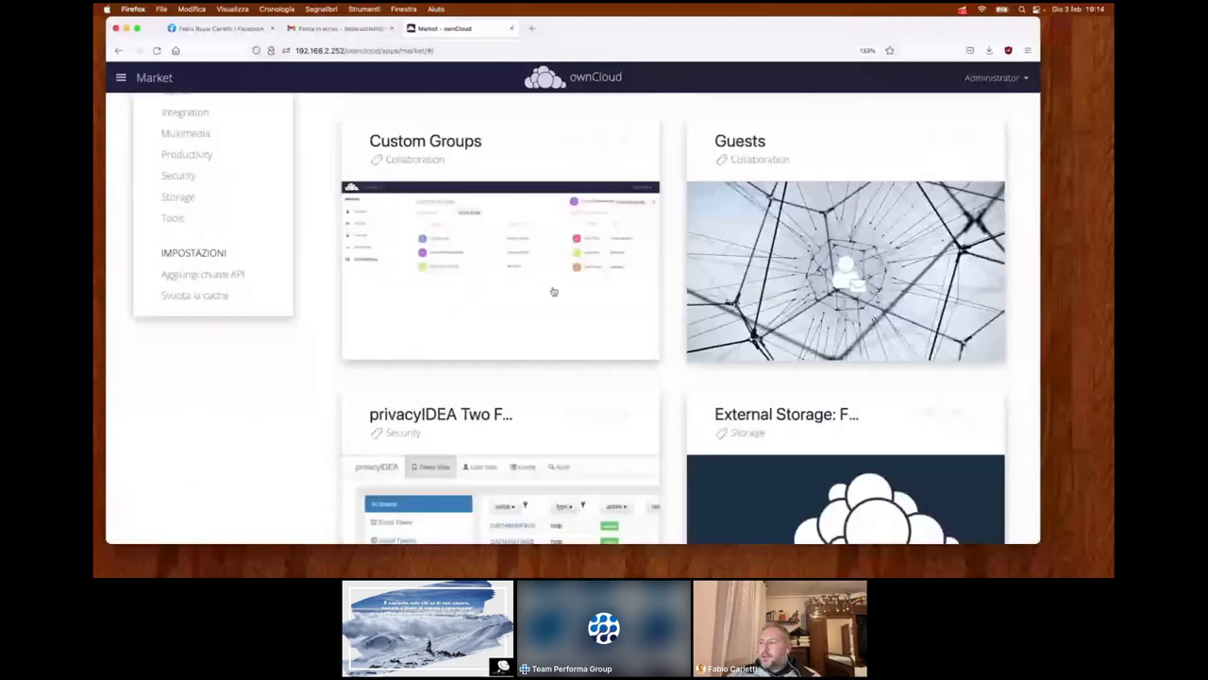
pyautogui.scroll(-1, 553, 291)
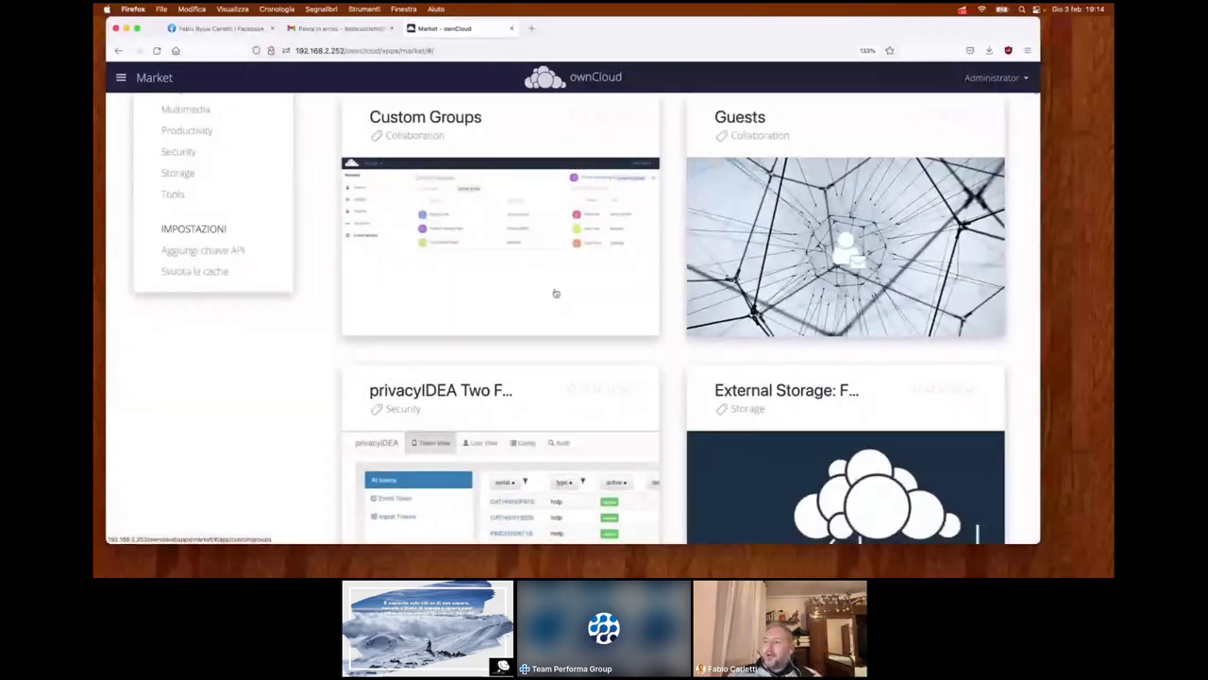
pyautogui.scroll(-2, 555, 294)
pyautogui.scroll(-2, 556, 293)
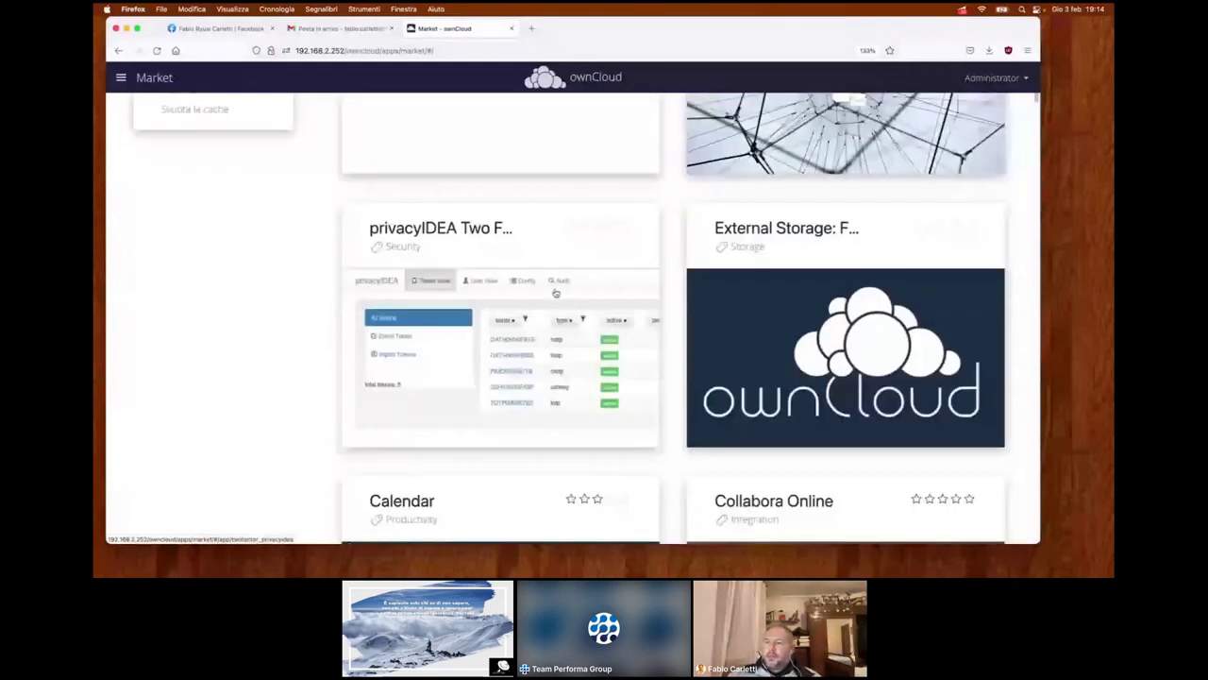
pyautogui.scroll(-4, 556, 294)
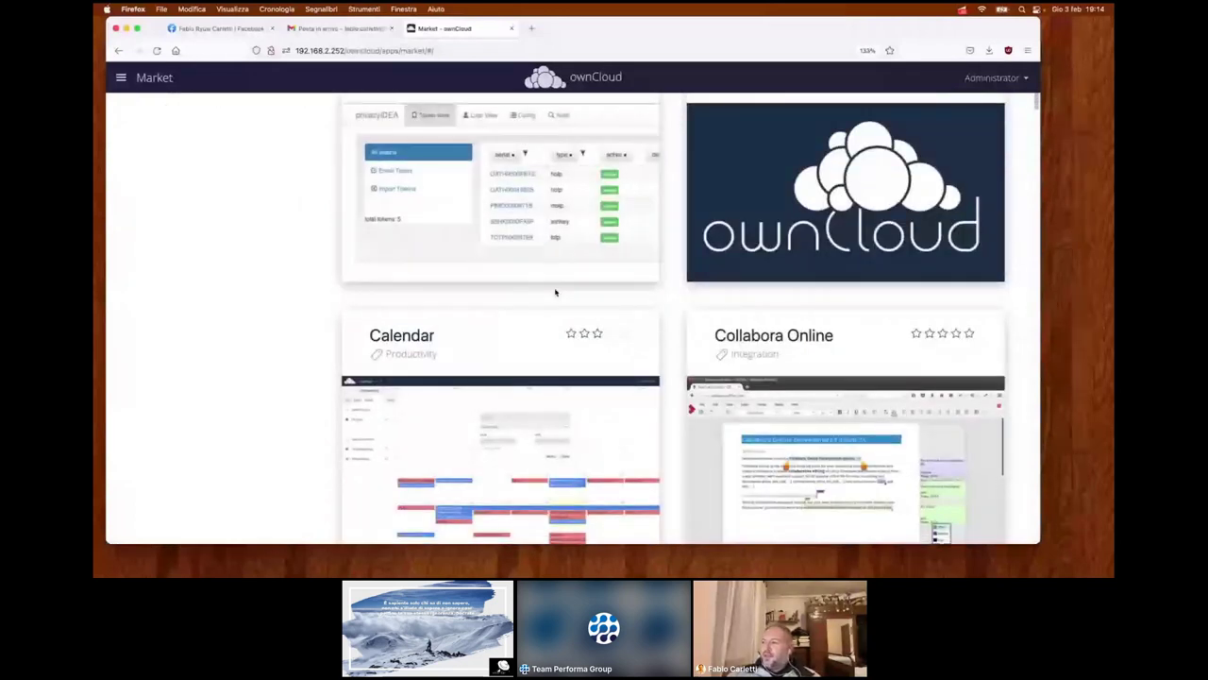
pyautogui.scroll(-2, 556, 292)
pyautogui.scroll(-2, 556, 294)
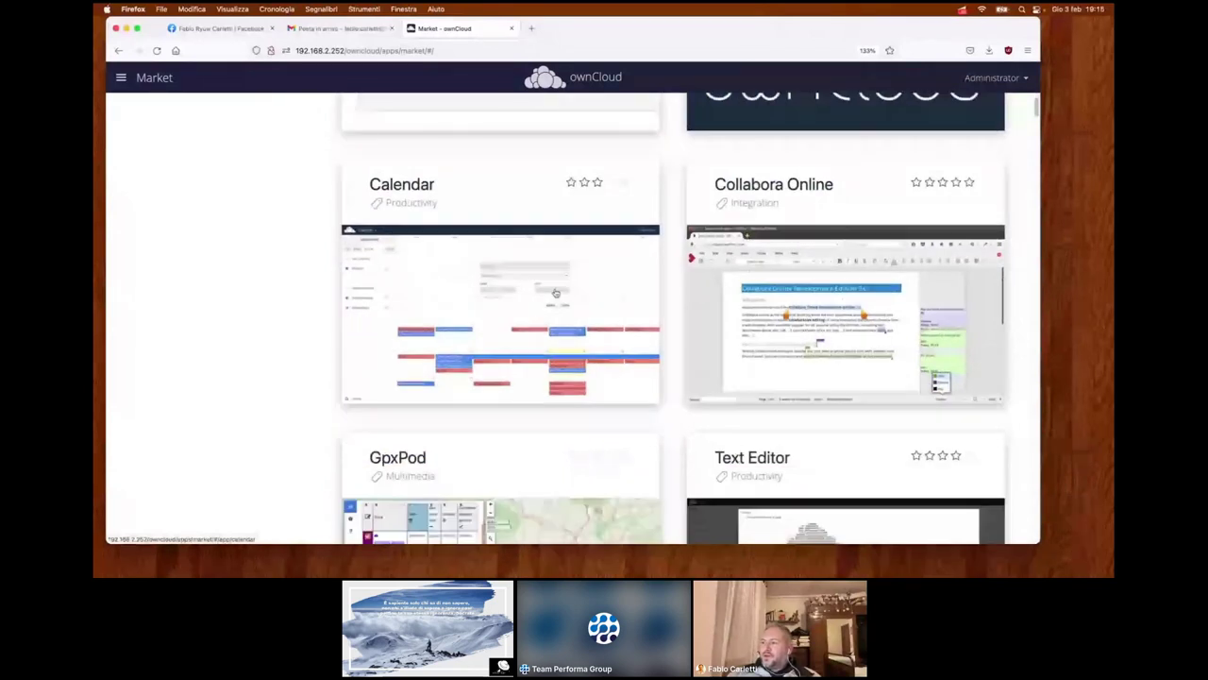
pyautogui.scroll(-1, 443, 284)
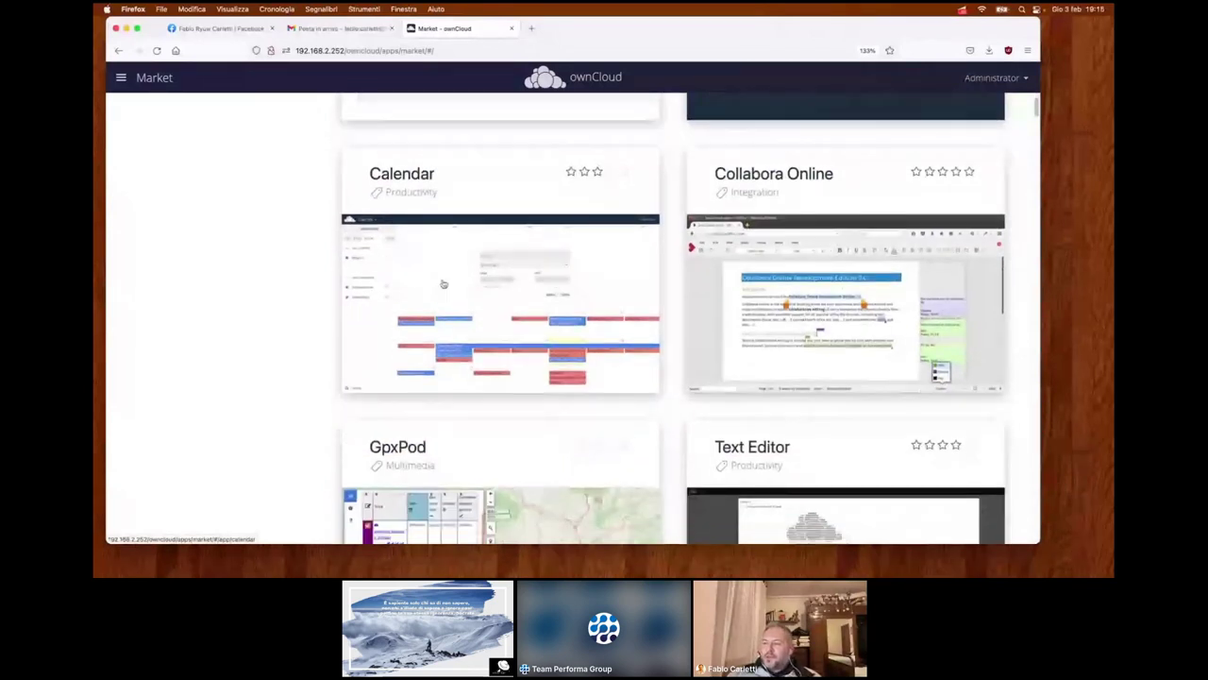
pyautogui.scroll(-3, 432, 289)
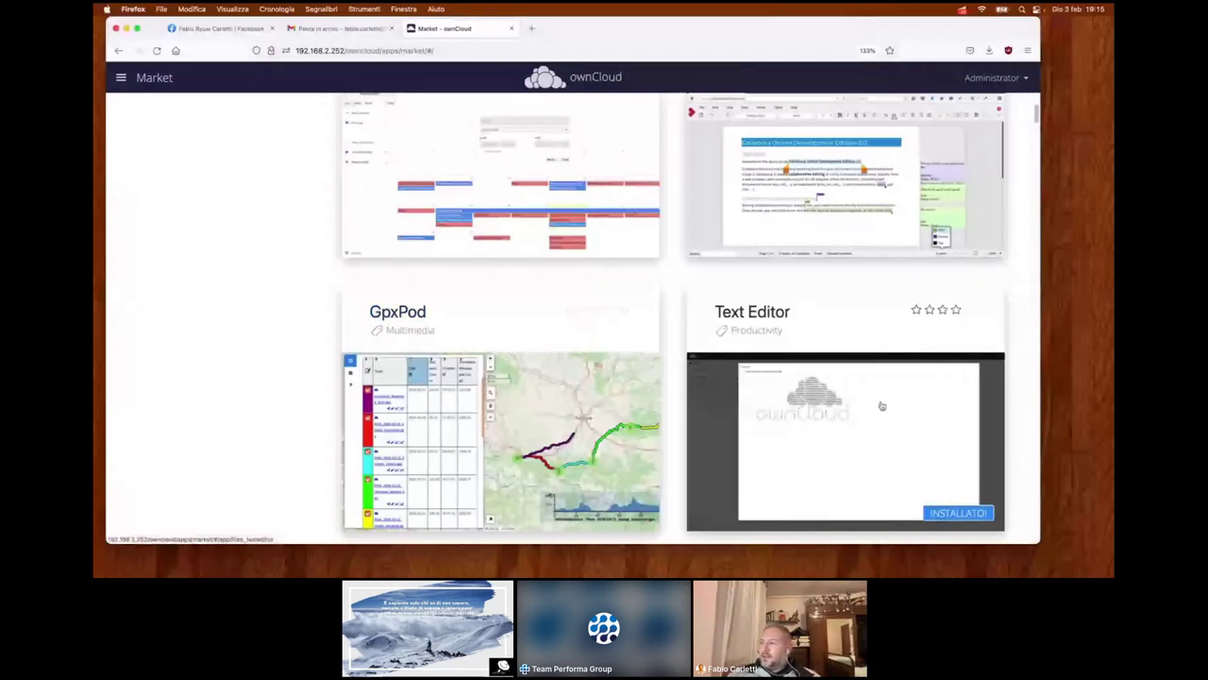
pyautogui.scroll(-1, 882, 406)
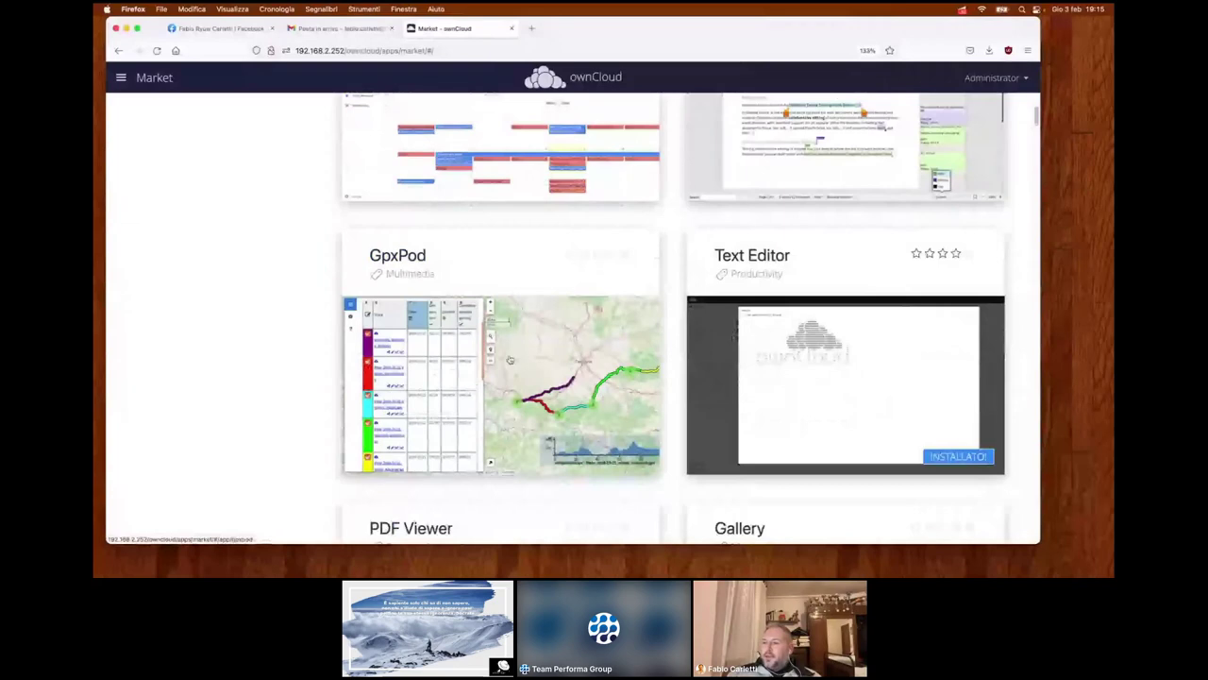
pyautogui.scroll(-2, 490, 364)
pyautogui.scroll(-1, 490, 363)
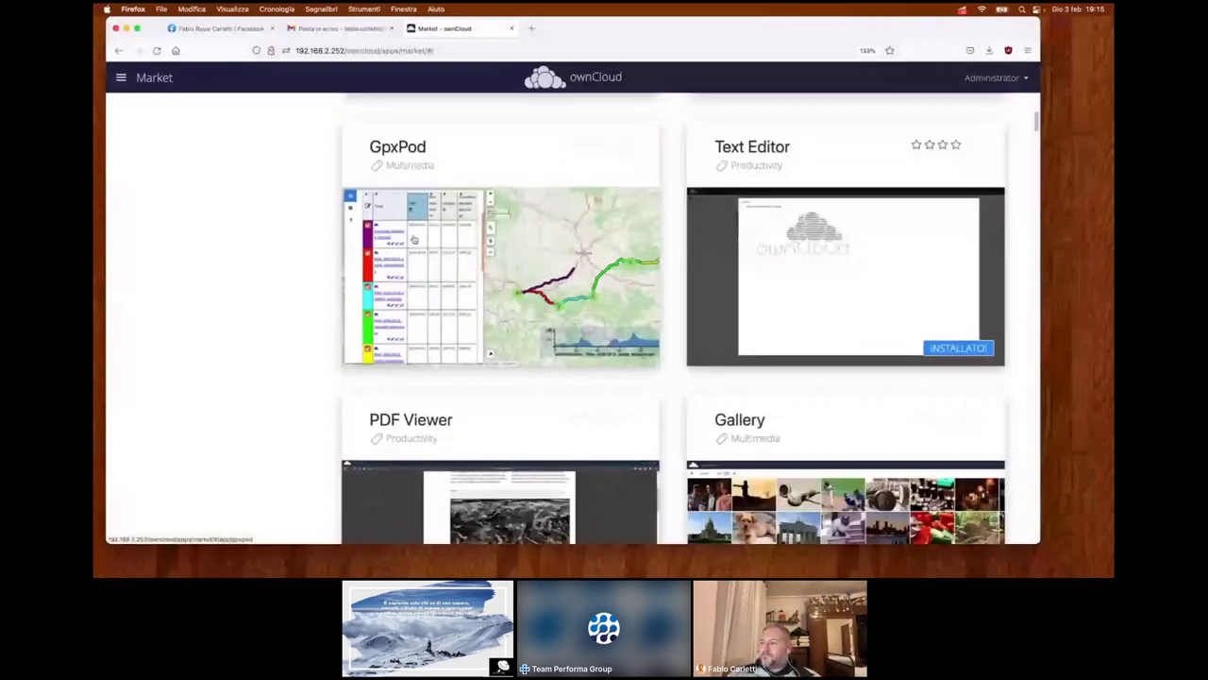
pyautogui.scroll(-5, 414, 240)
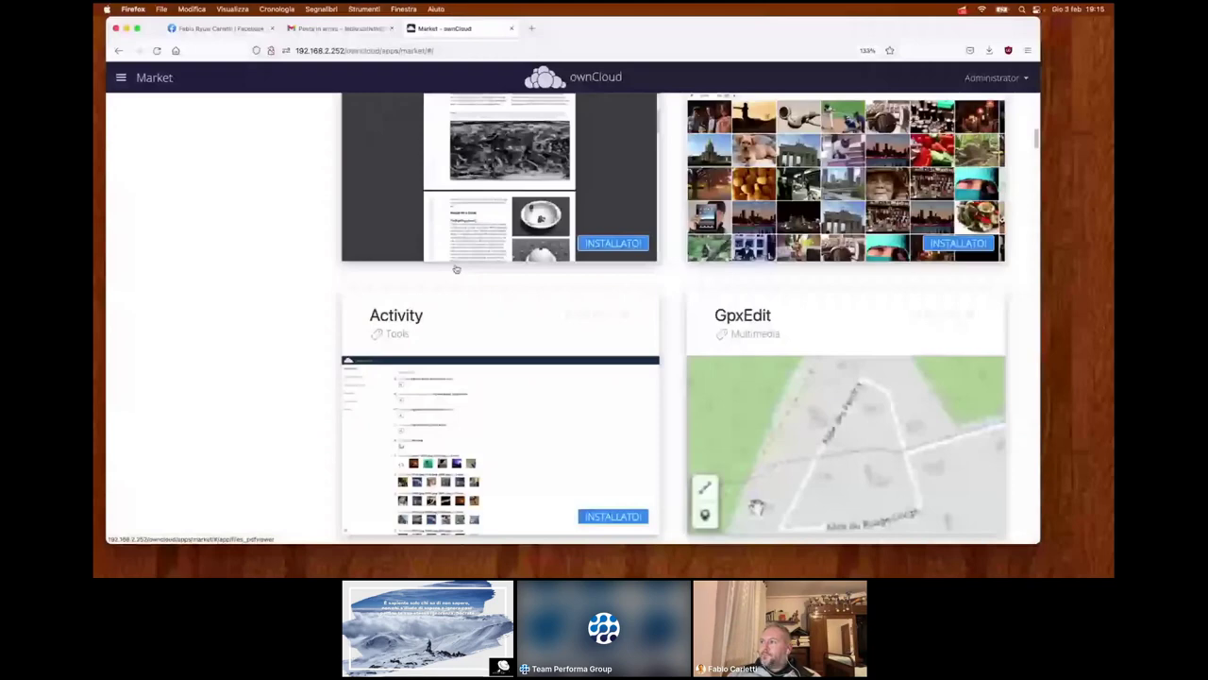
pyautogui.scroll(2, 456, 269)
pyautogui.scroll(2, 729, 306)
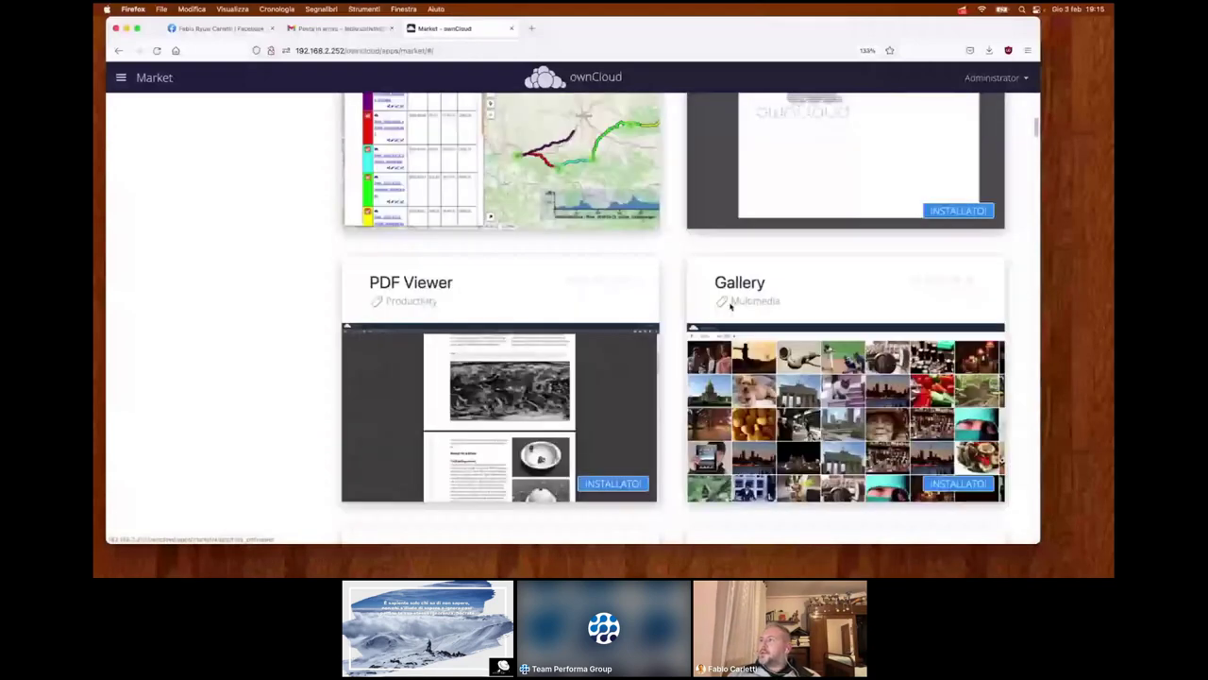
pyautogui.scroll(2, 730, 306)
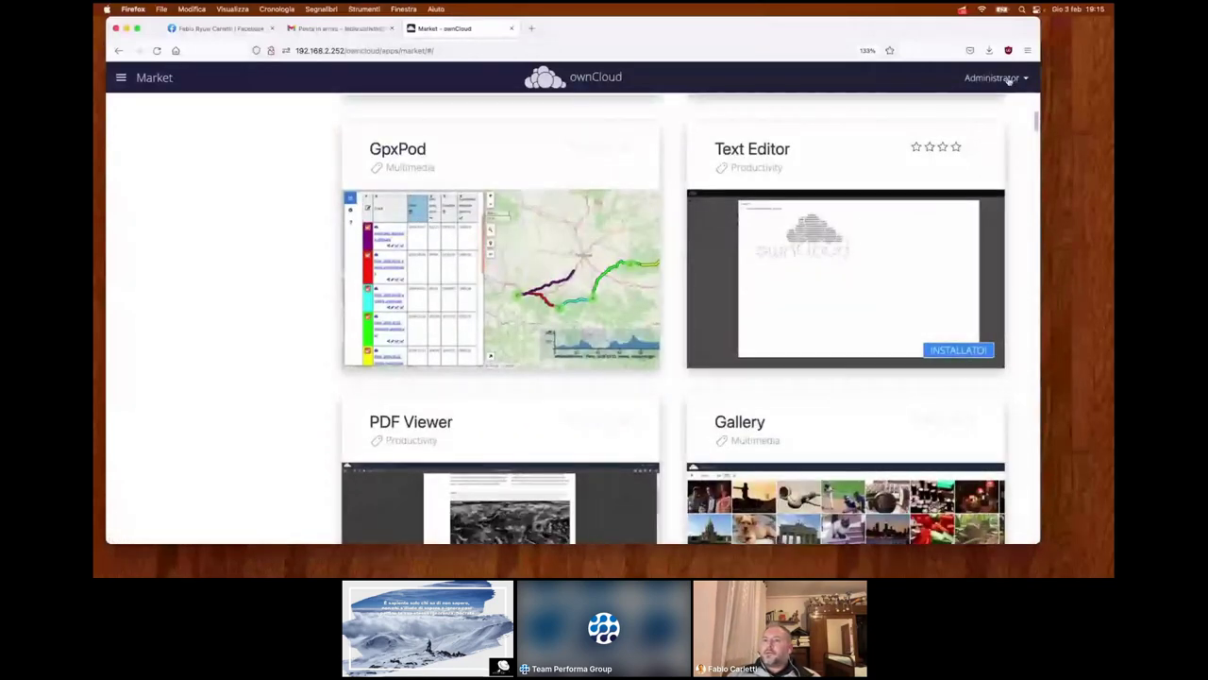
# - In Files, create text file prova.txt containing 'ciao a tutti!!' and close the editor
pyautogui.click(129, 81)
pyautogui.click(144, 122)
pyautogui.rightClick(450, 501)
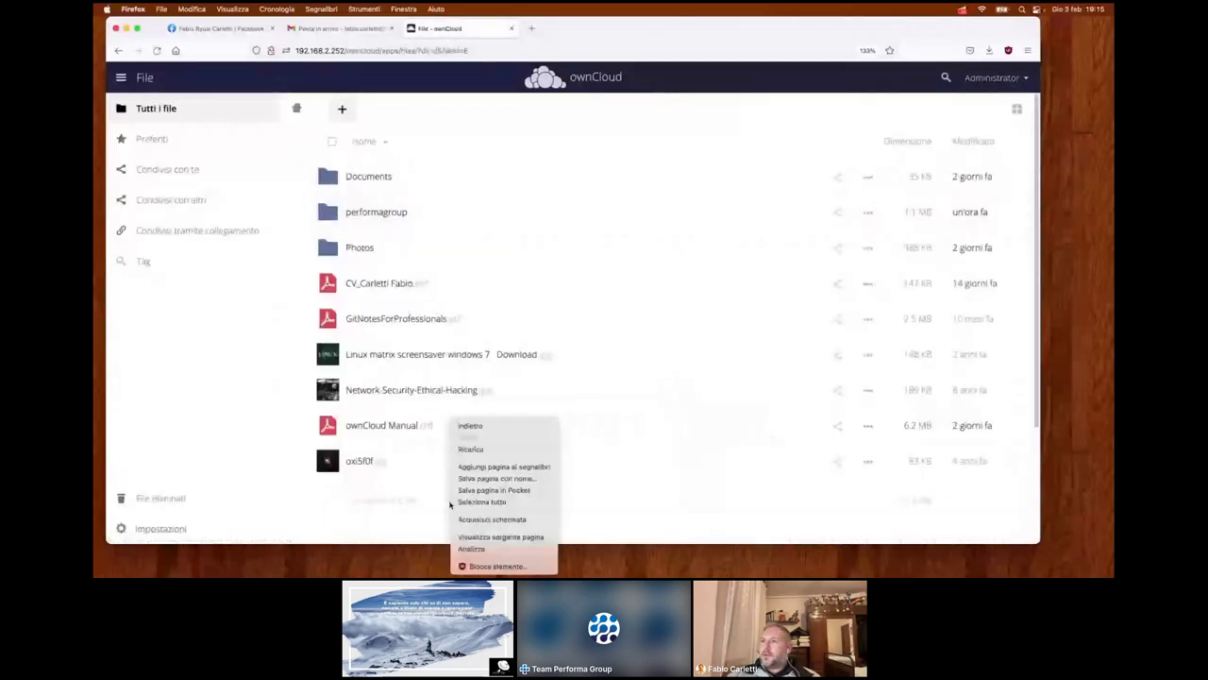
pyautogui.click(342, 110)
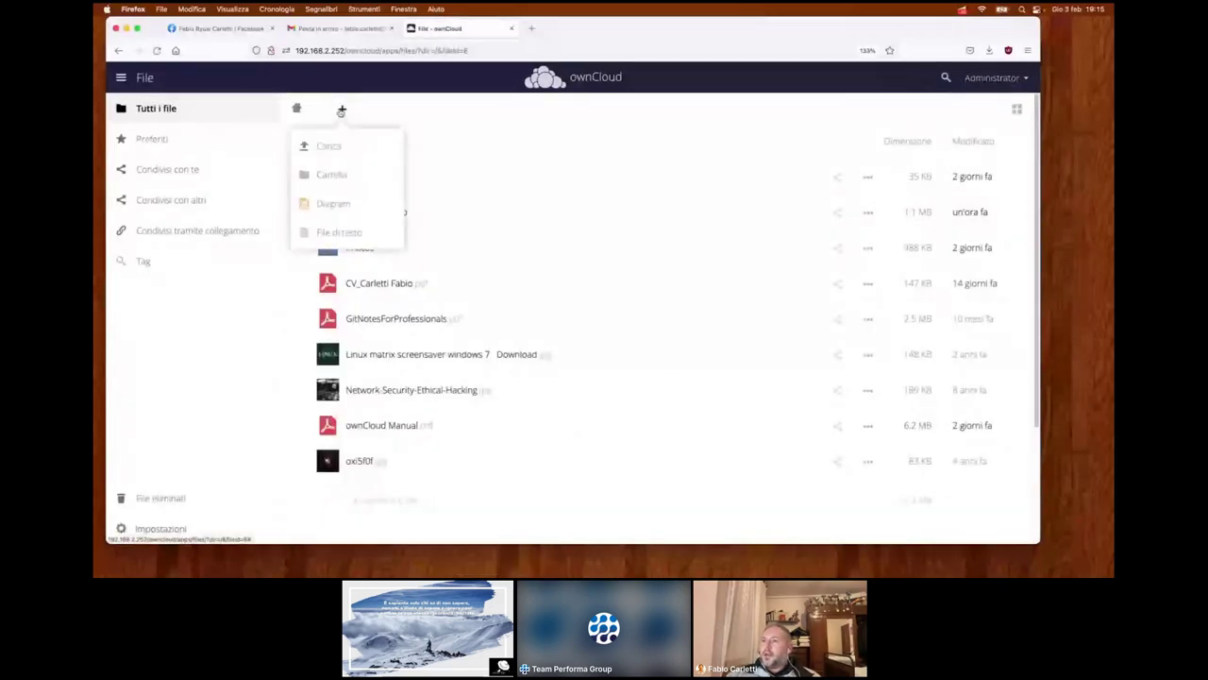
pyautogui.click(339, 233)
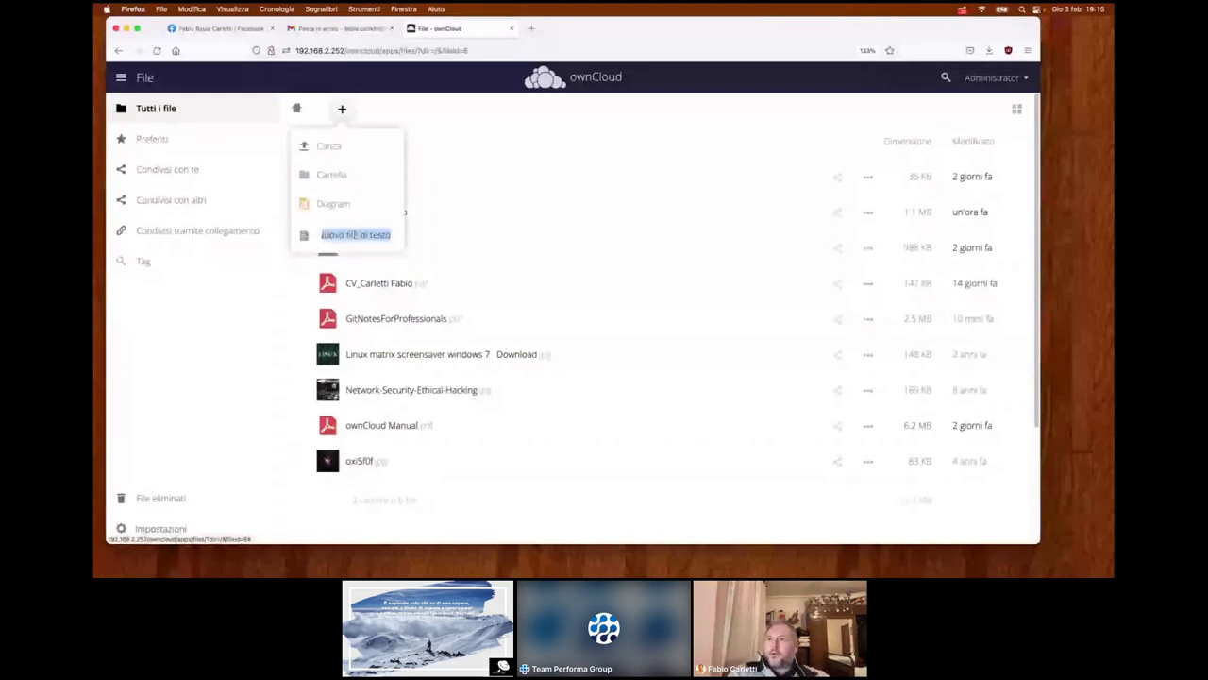
pyautogui.write('prova.txt')
pyautogui.press('Return')
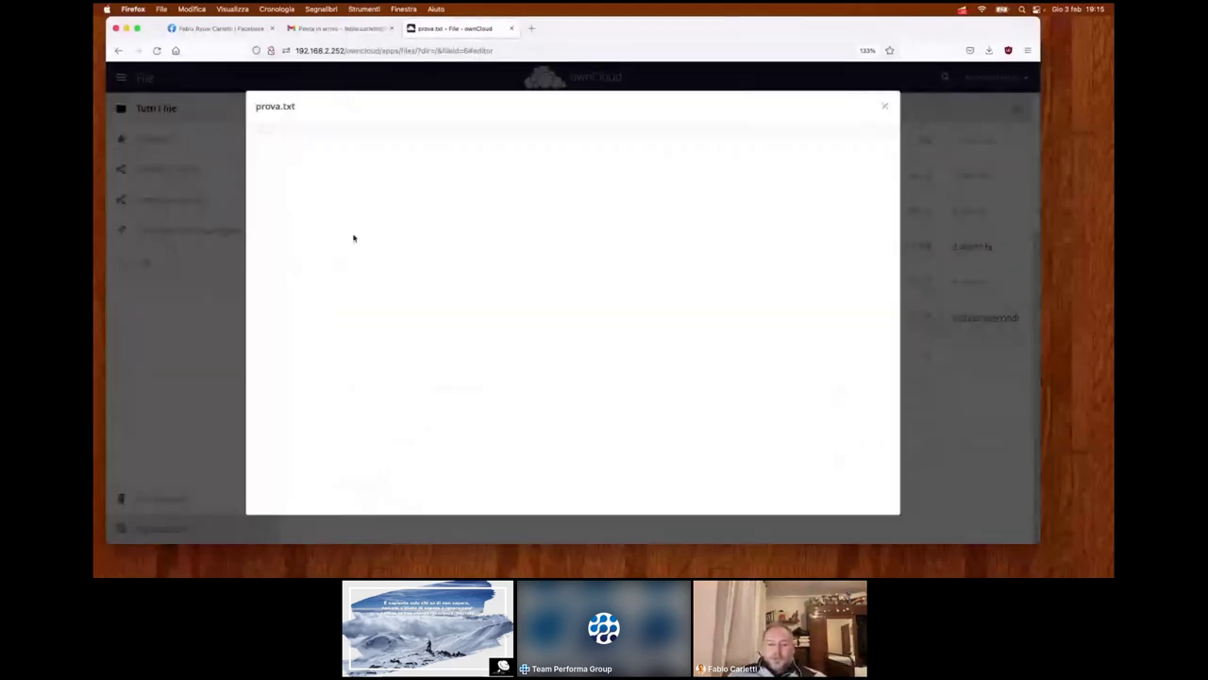
pyautogui.write('ciao a tutti')
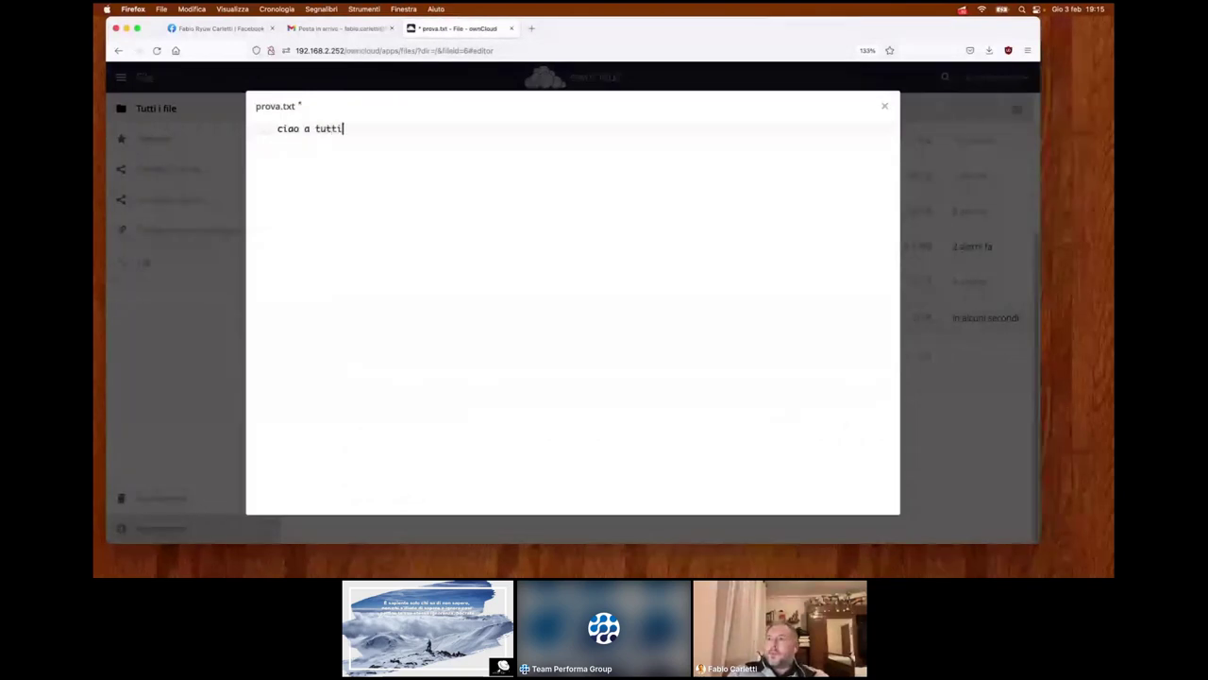
pyautogui.write('!!')
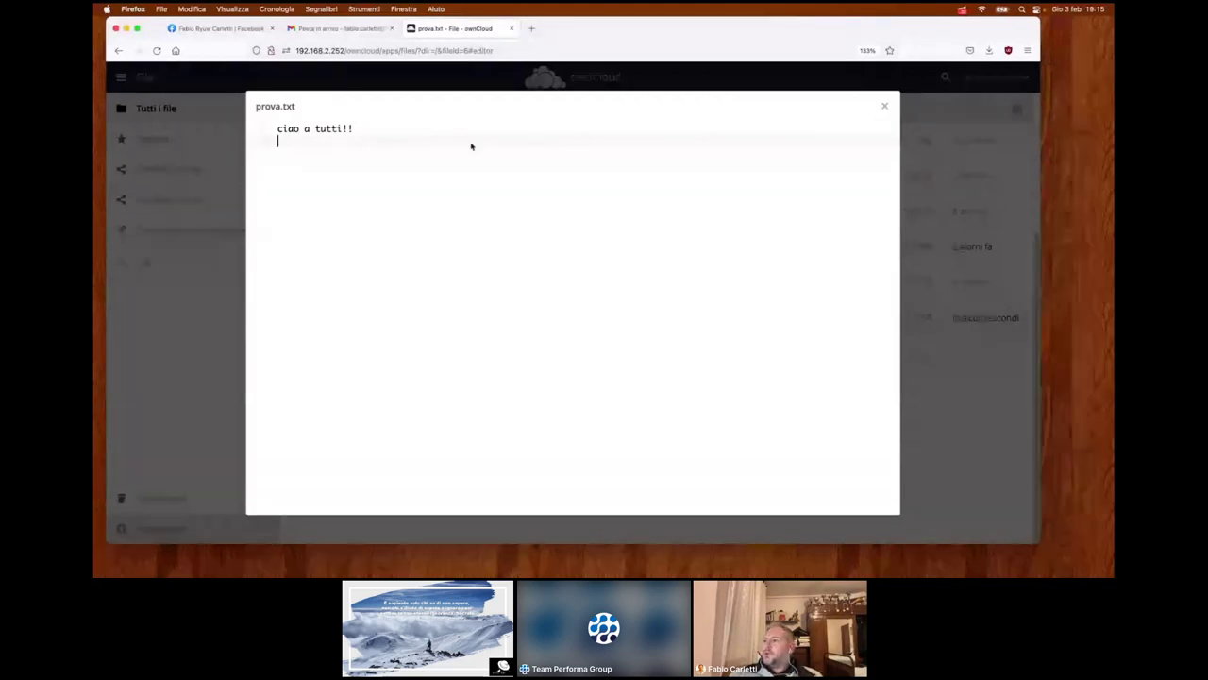
pyautogui.click(886, 108)
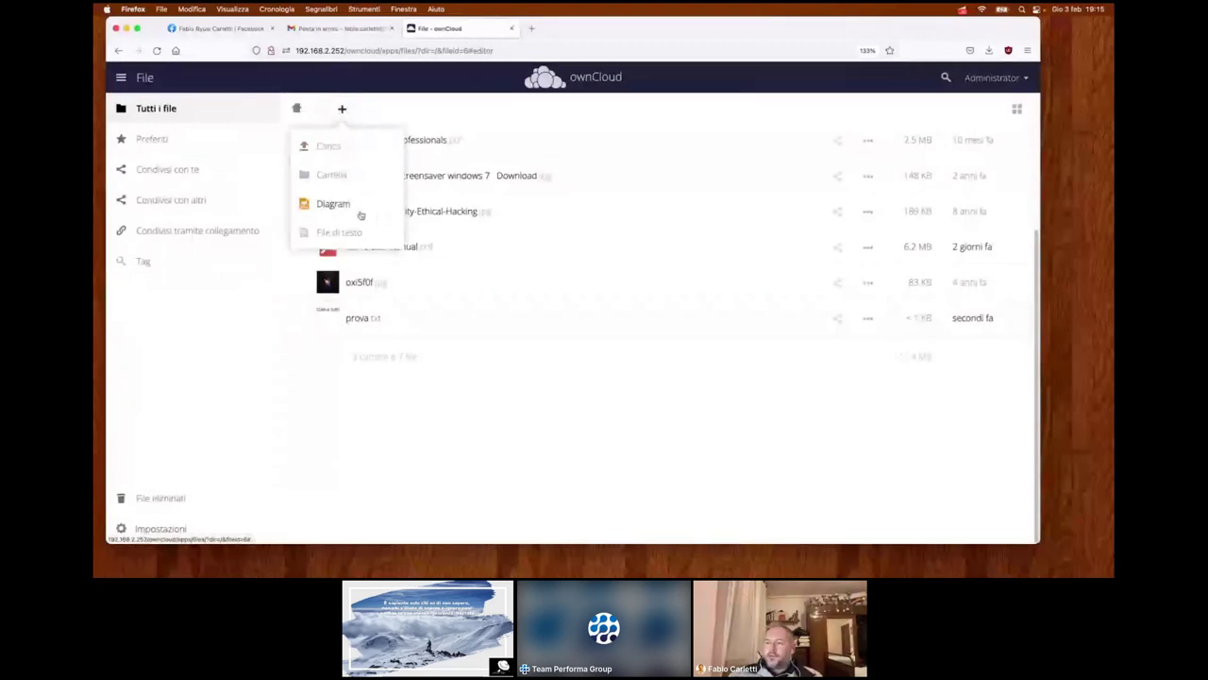
# - Create a new diagram named webinar.drawio
pyautogui.click(332, 204)
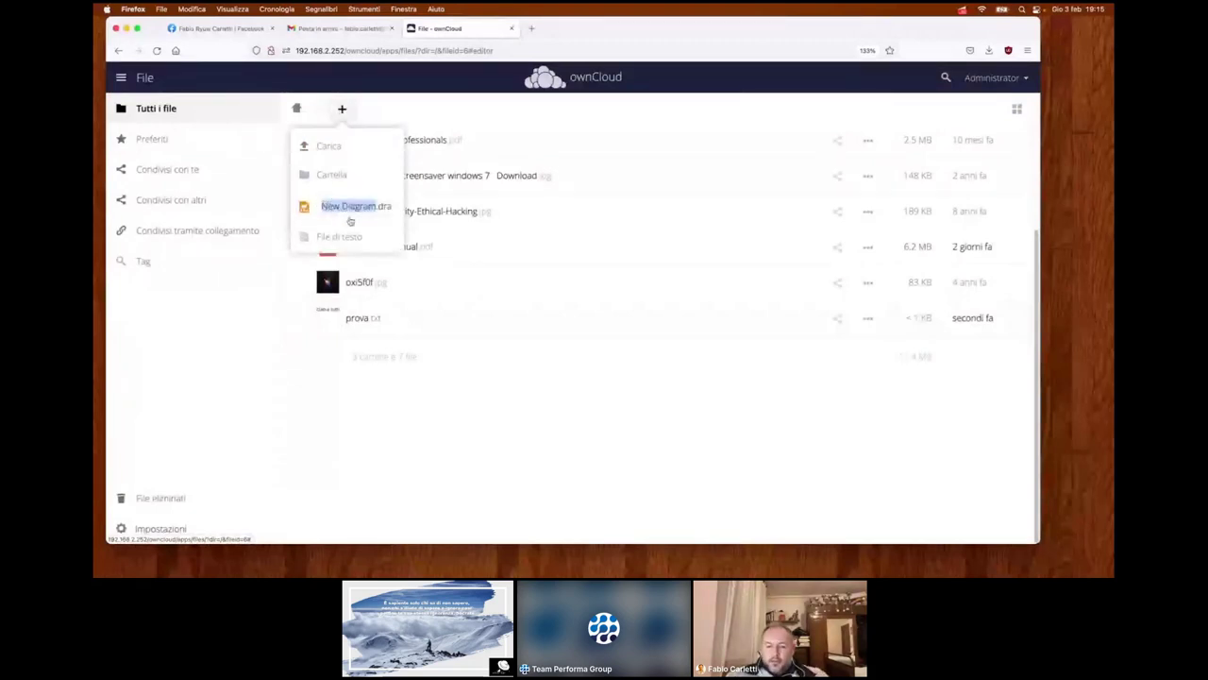
pyautogui.write('webinar')
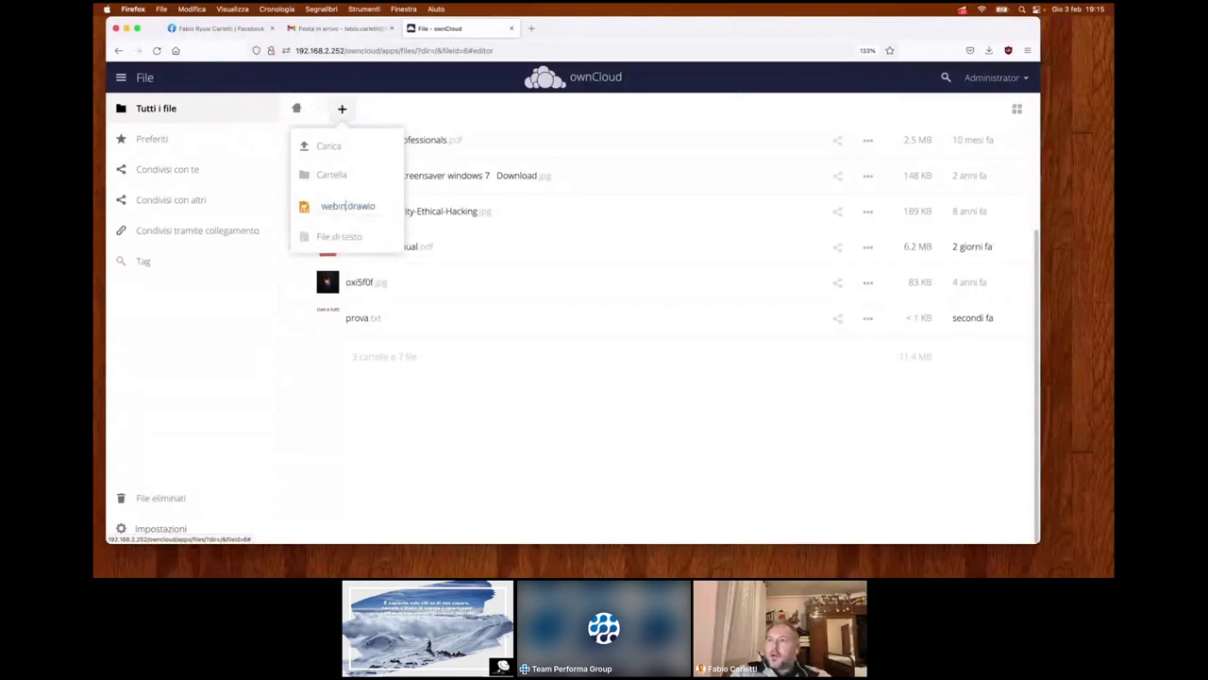
pyautogui.press('Return')
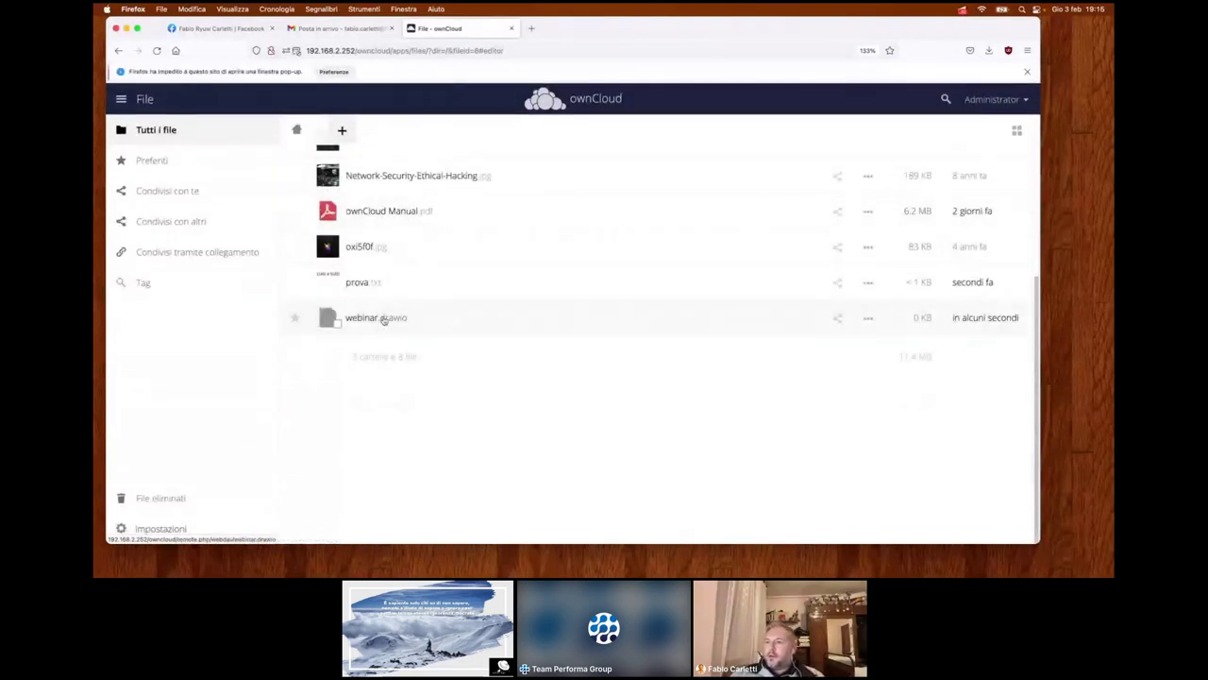
# - Open webinar.drawio in draw.io, allowing the blocked pop-up, and place an ellipse on the canvas
pyautogui.click(383, 319)
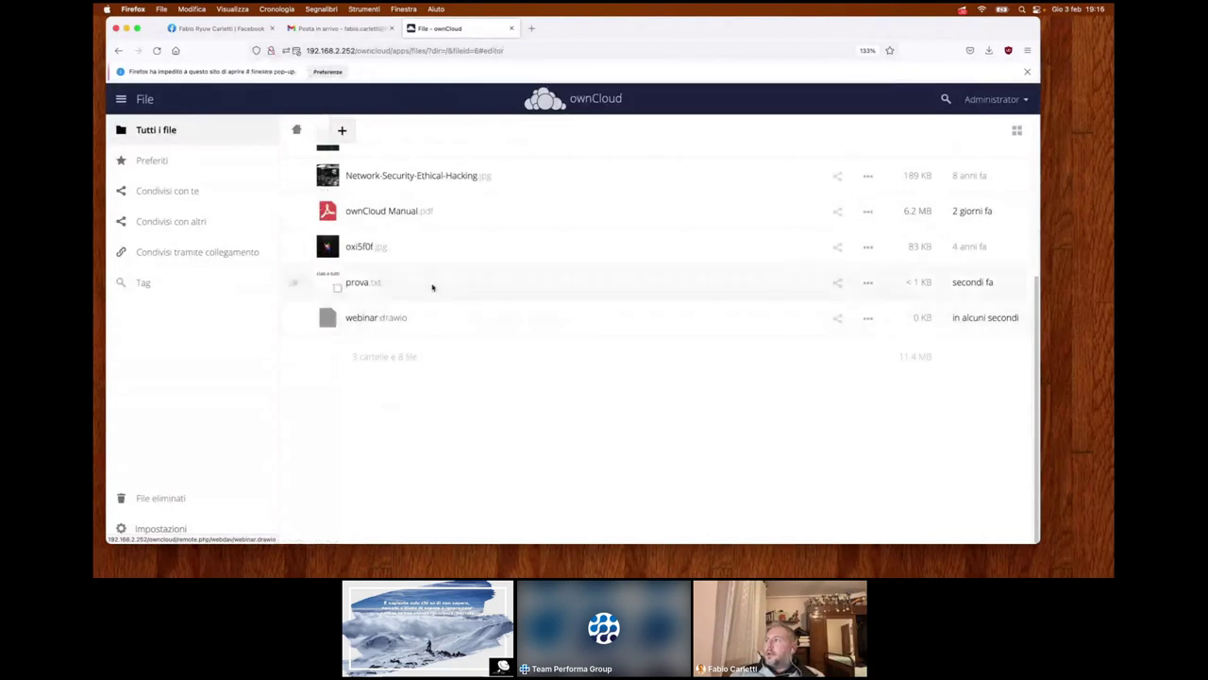
pyautogui.click(328, 73)
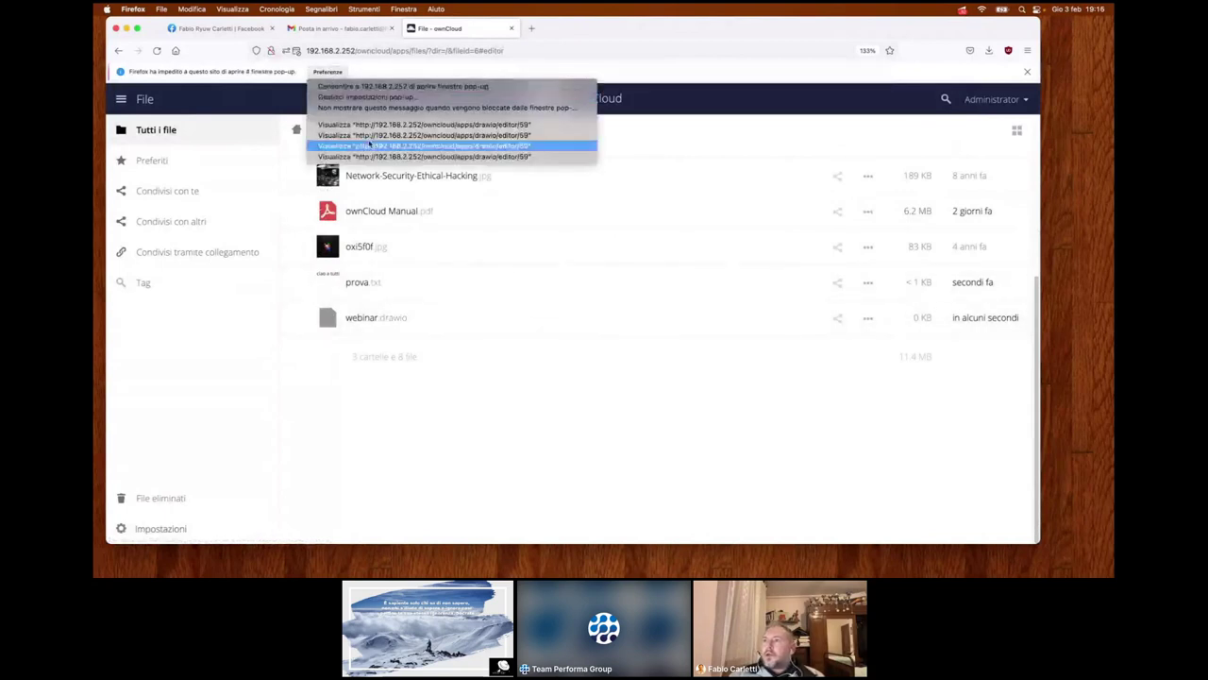
pyautogui.click(386, 126)
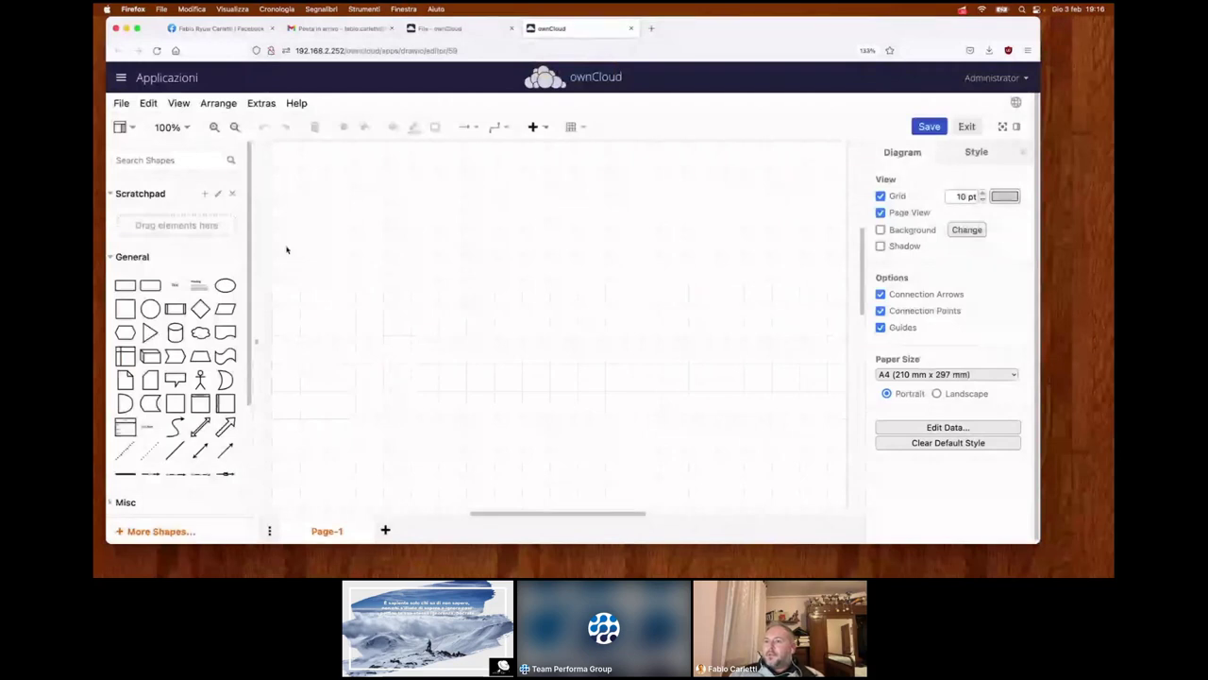
pyautogui.click(225, 285)
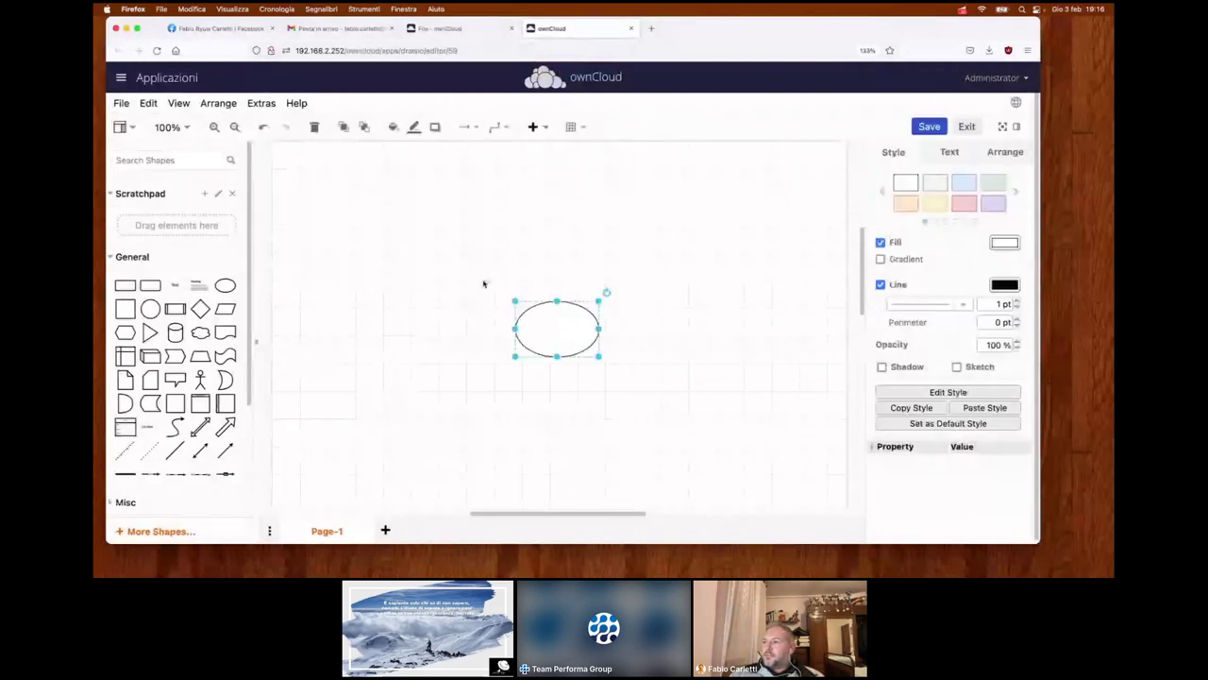
# - Move the ellipse to the upper left, add an Actor figure, then save and exit the editor
pyautogui.moveTo(548, 332); pyautogui.dragTo(396, 235)
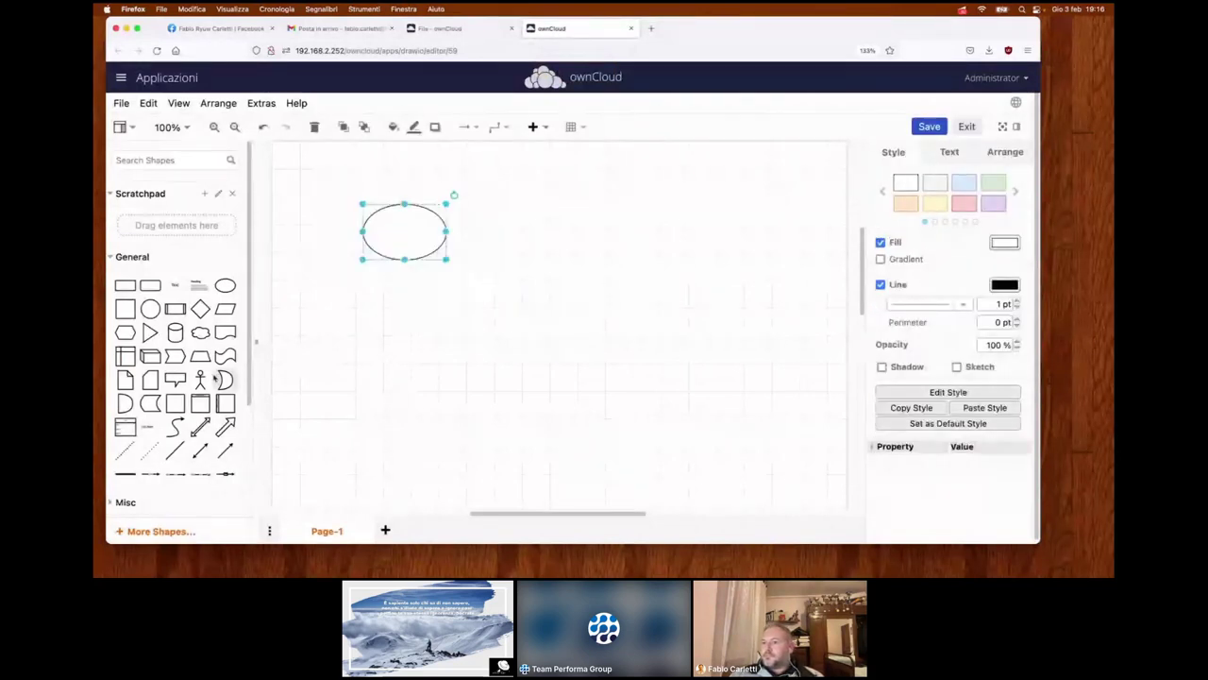
pyautogui.click(201, 379)
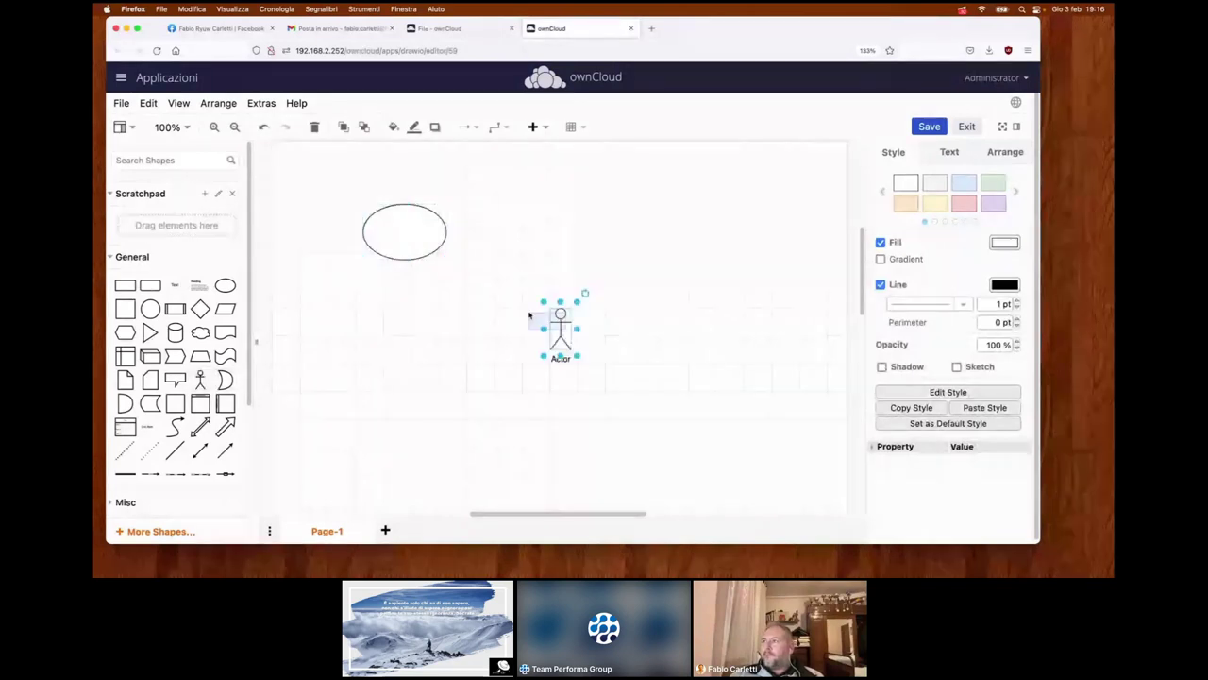
pyautogui.click(783, 163)
pyautogui.click(930, 128)
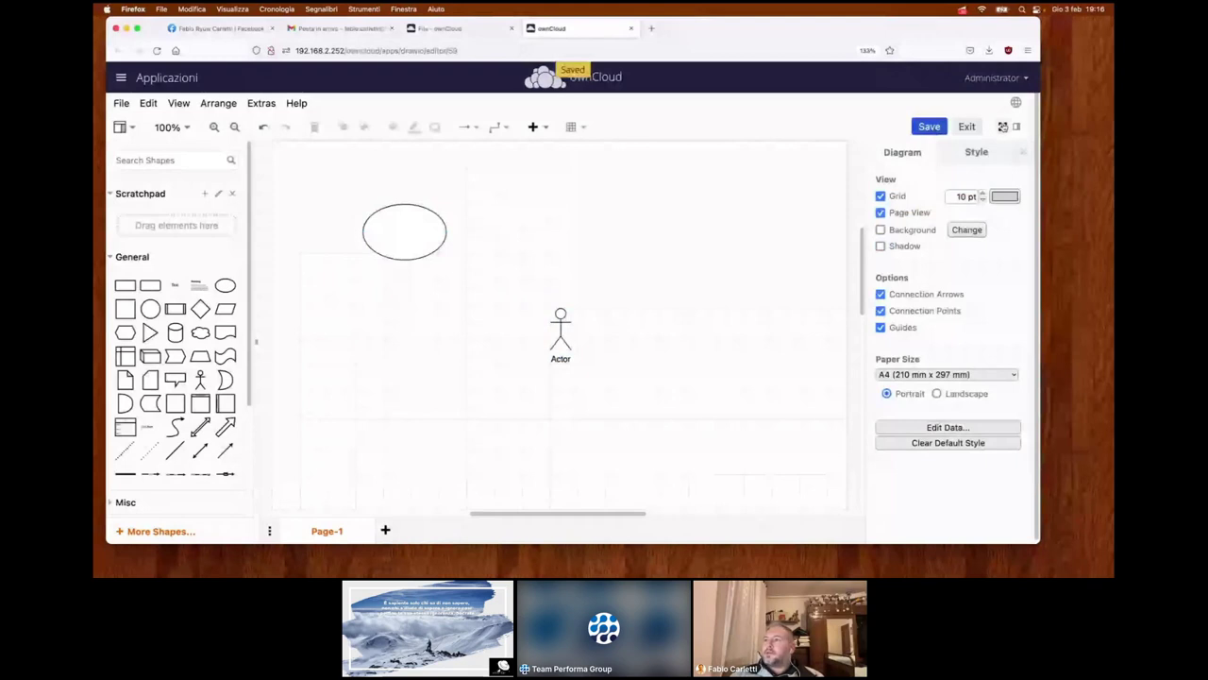
pyautogui.click(966, 127)
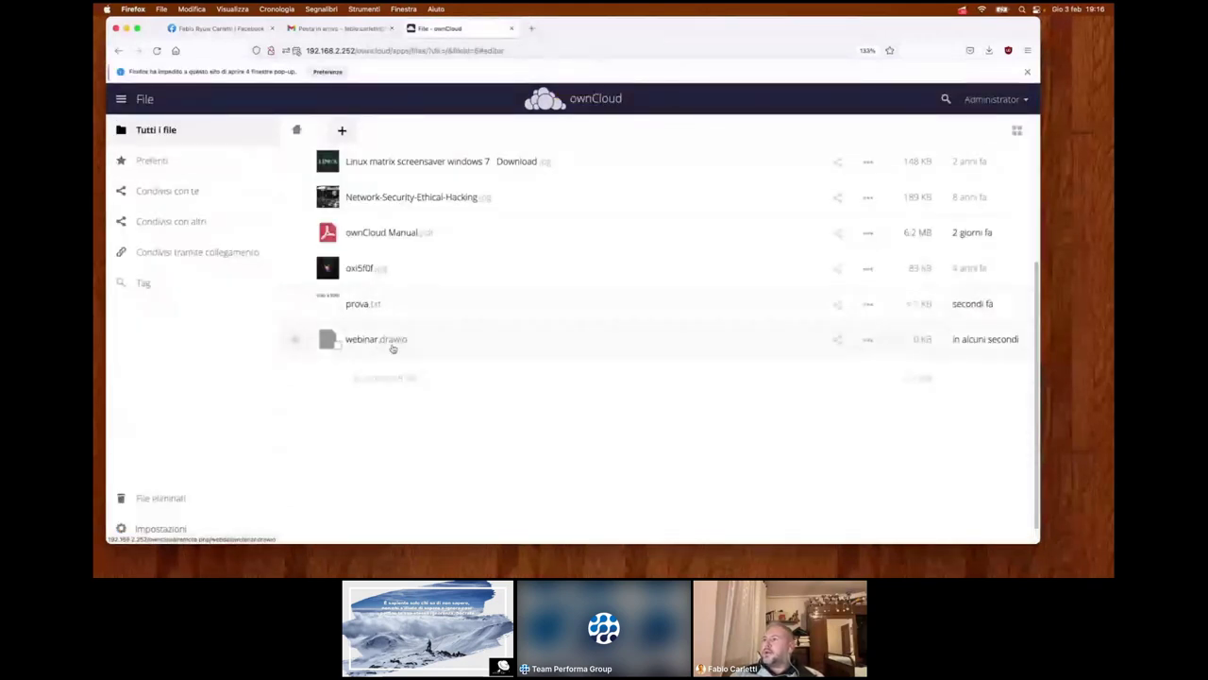
pyautogui.click(200, 163)
pyautogui.click(143, 283)
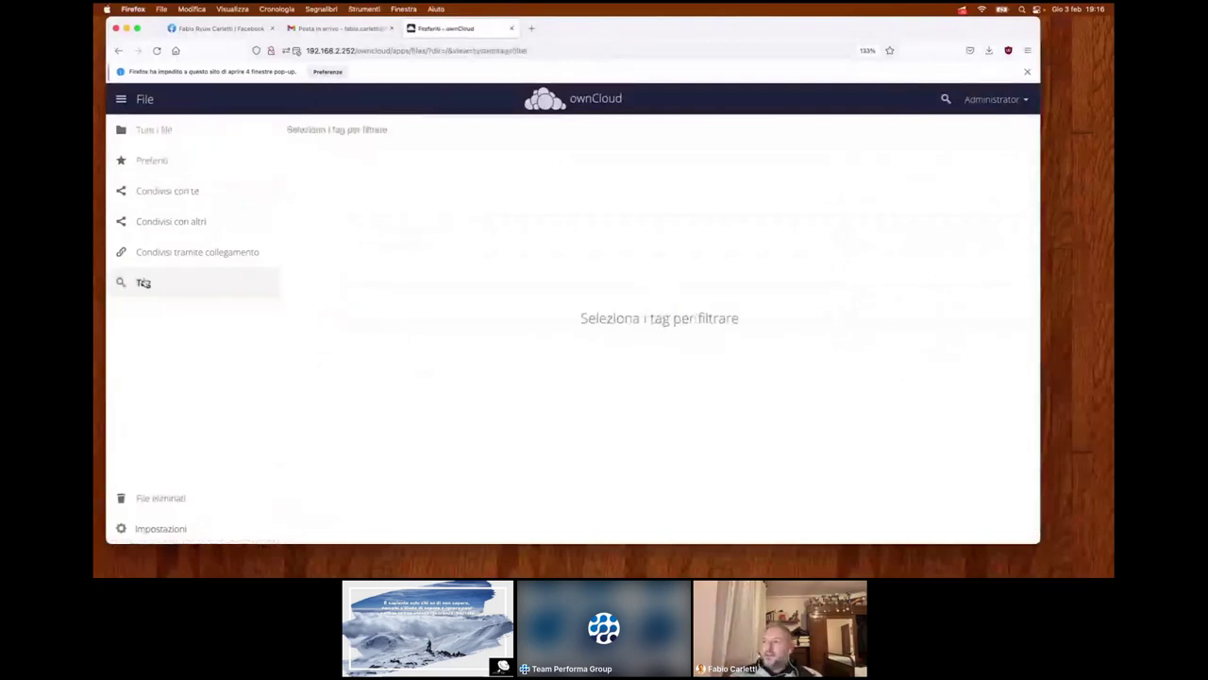
pyautogui.click(345, 129)
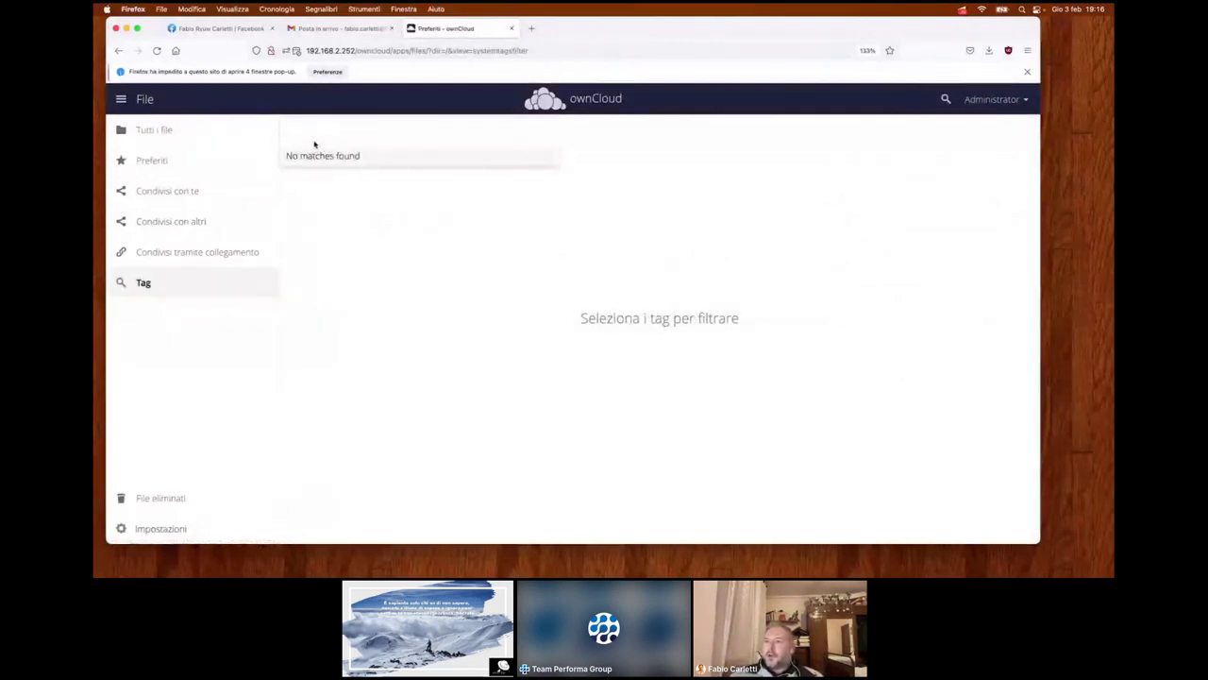
pyautogui.click(200, 255)
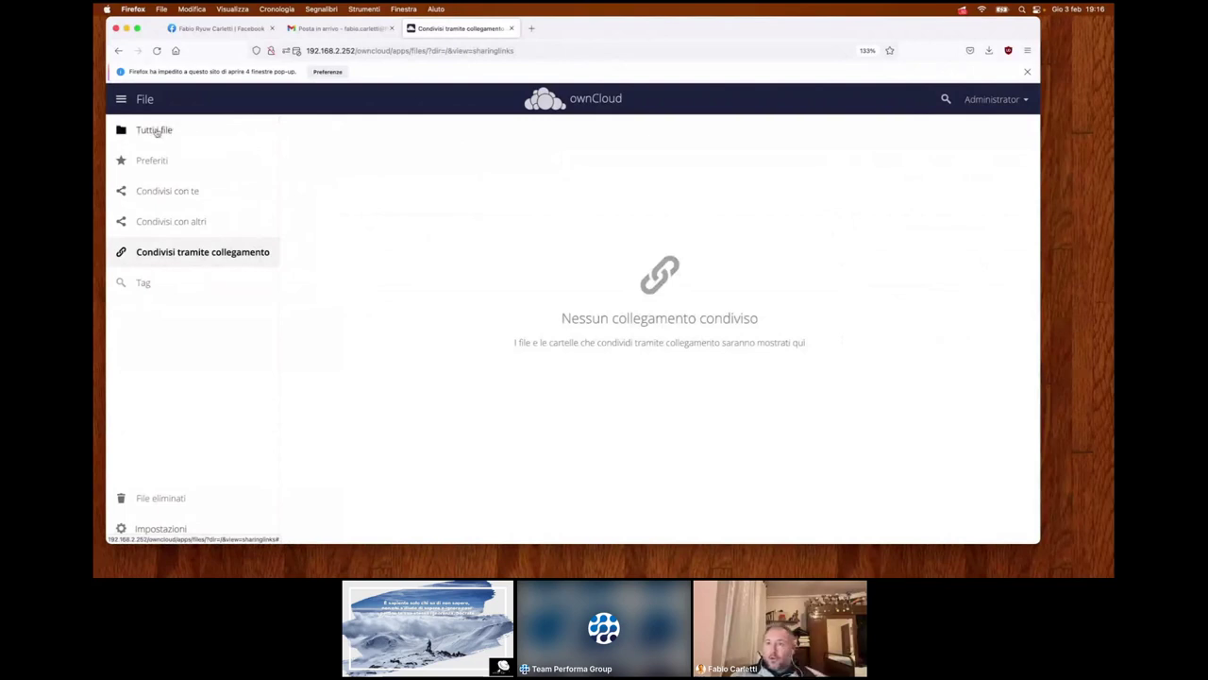
pyautogui.click(154, 130)
pyautogui.scroll(-5, 357, 244)
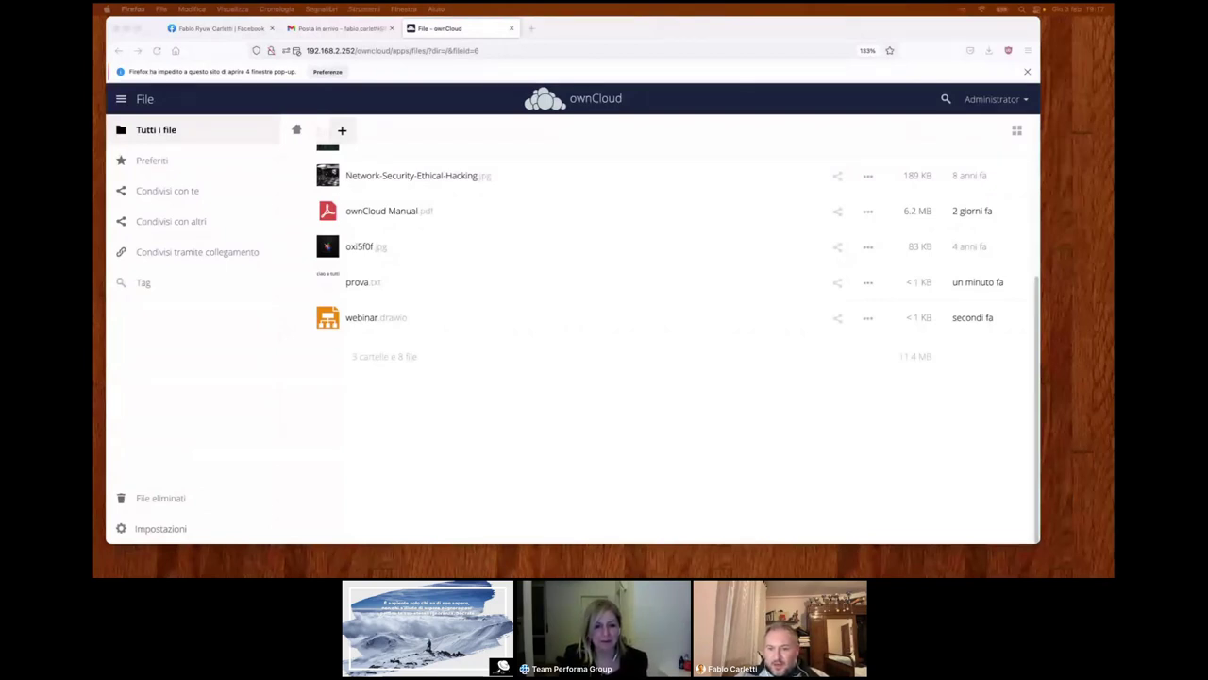
# - In a new tab, search DuckDuckGo for 'owncloud' and open the ownCloud.com homepage result
pyautogui.click(532, 28)
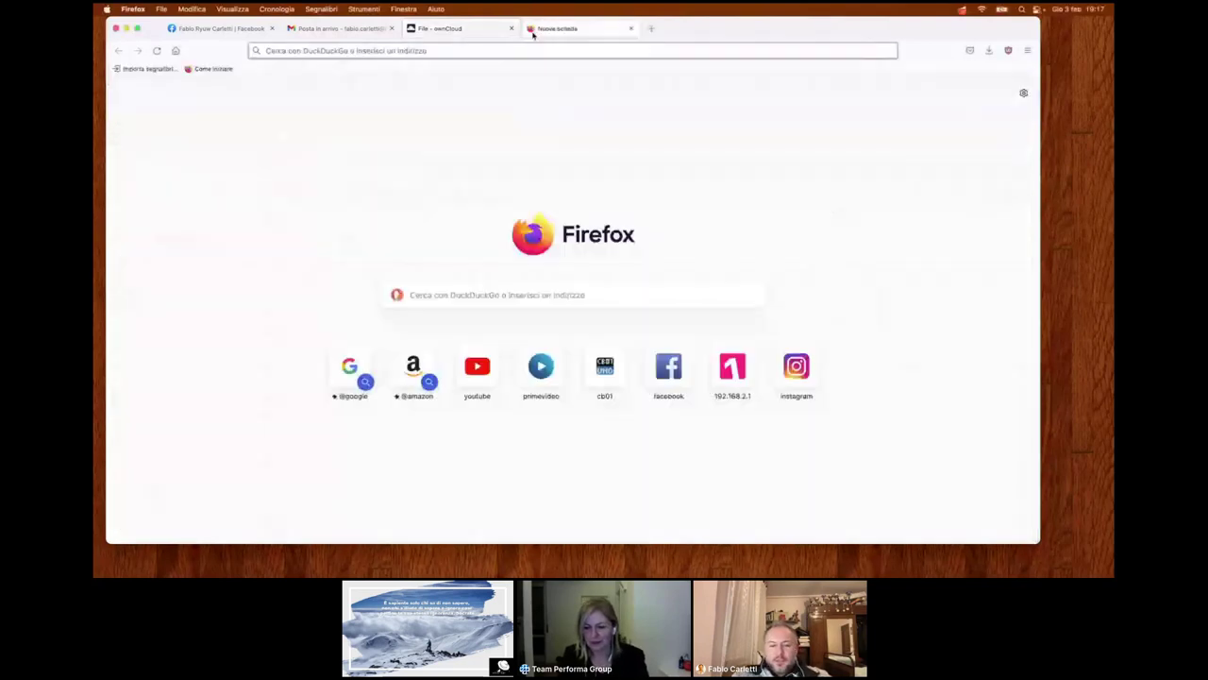
pyautogui.click(532, 51)
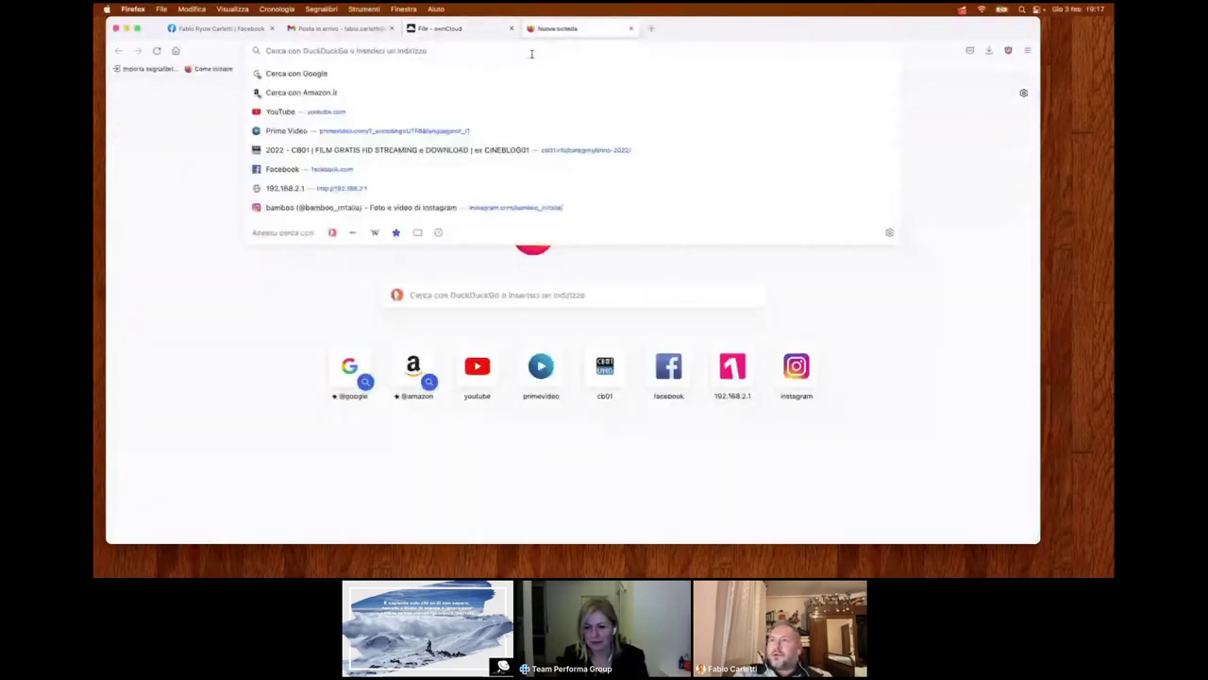
pyautogui.write('owncloud')
pyautogui.press('Return')
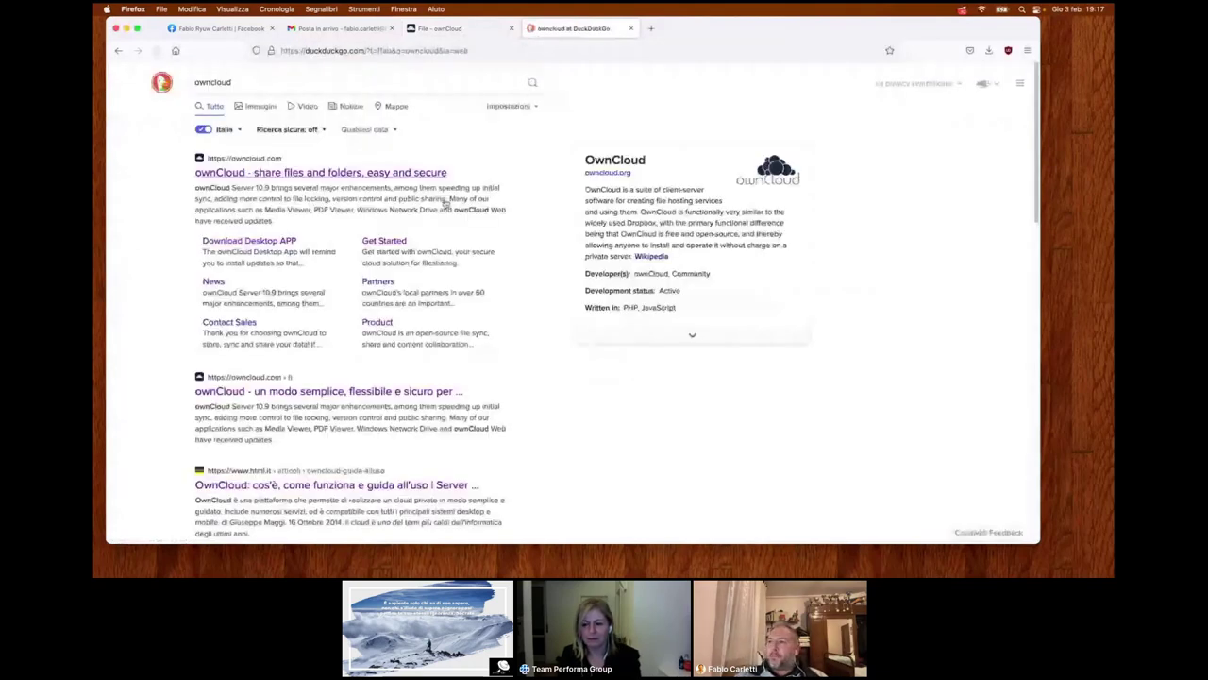
pyautogui.click(446, 204)
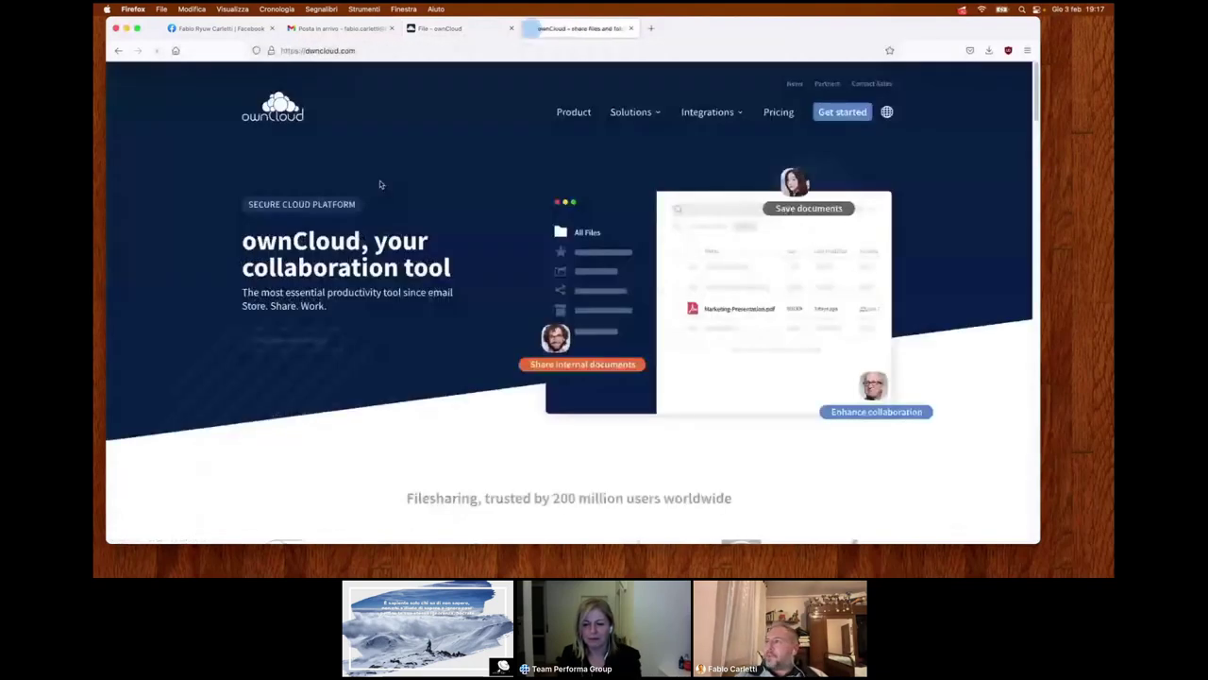
# - Open the ownCloud pricing page and scroll through it
pyautogui.click(789, 116)
pyautogui.scroll(-5, 335, 264)
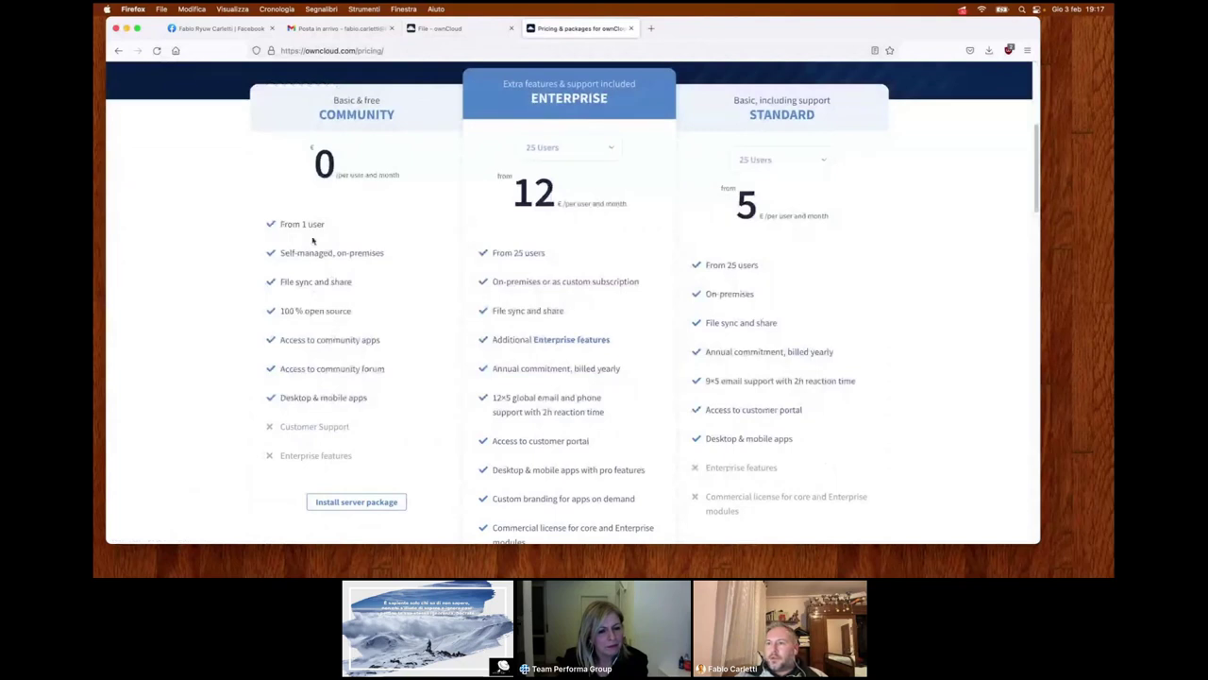
pyautogui.scroll(-1, 332, 328)
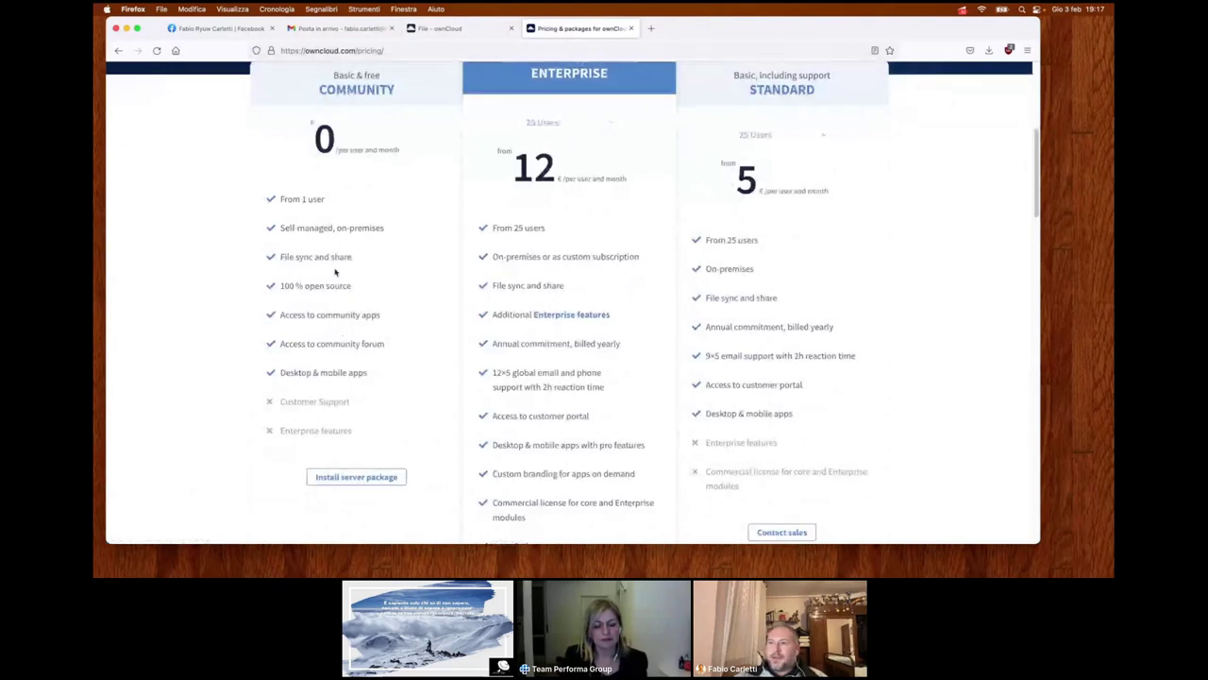
# - View the Download Server Packages page, then close the tab to return to the Files list
pyautogui.click(356, 476)
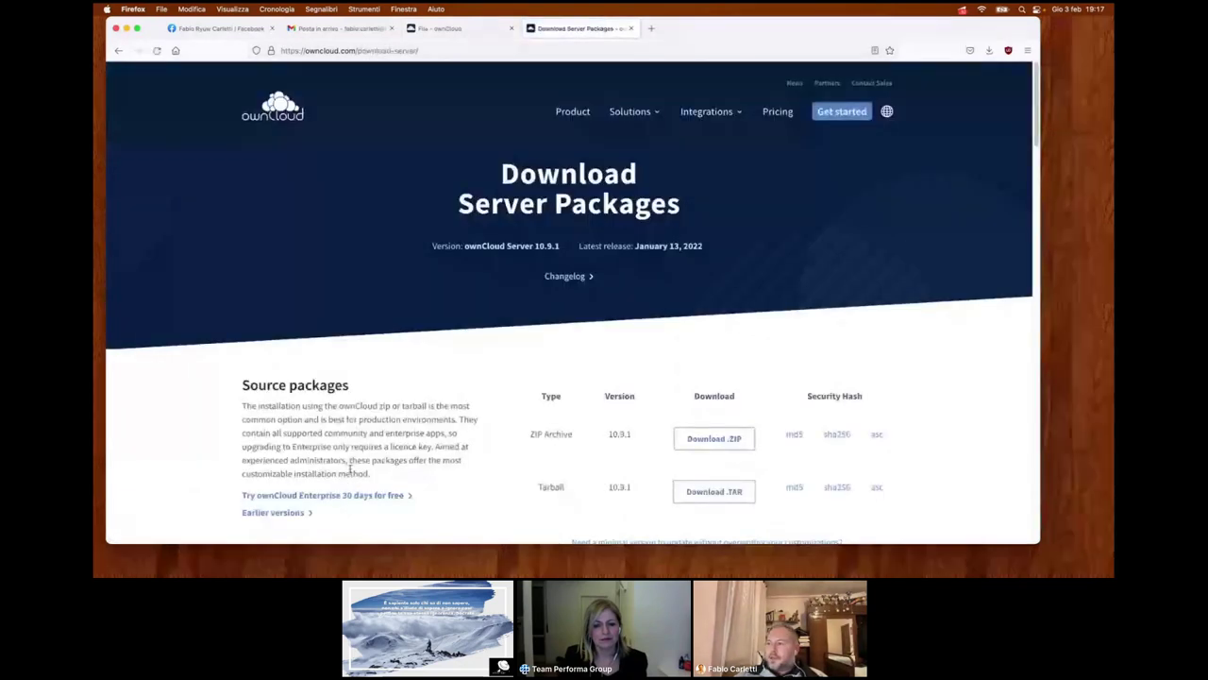
pyautogui.scroll(-2, 350, 469)
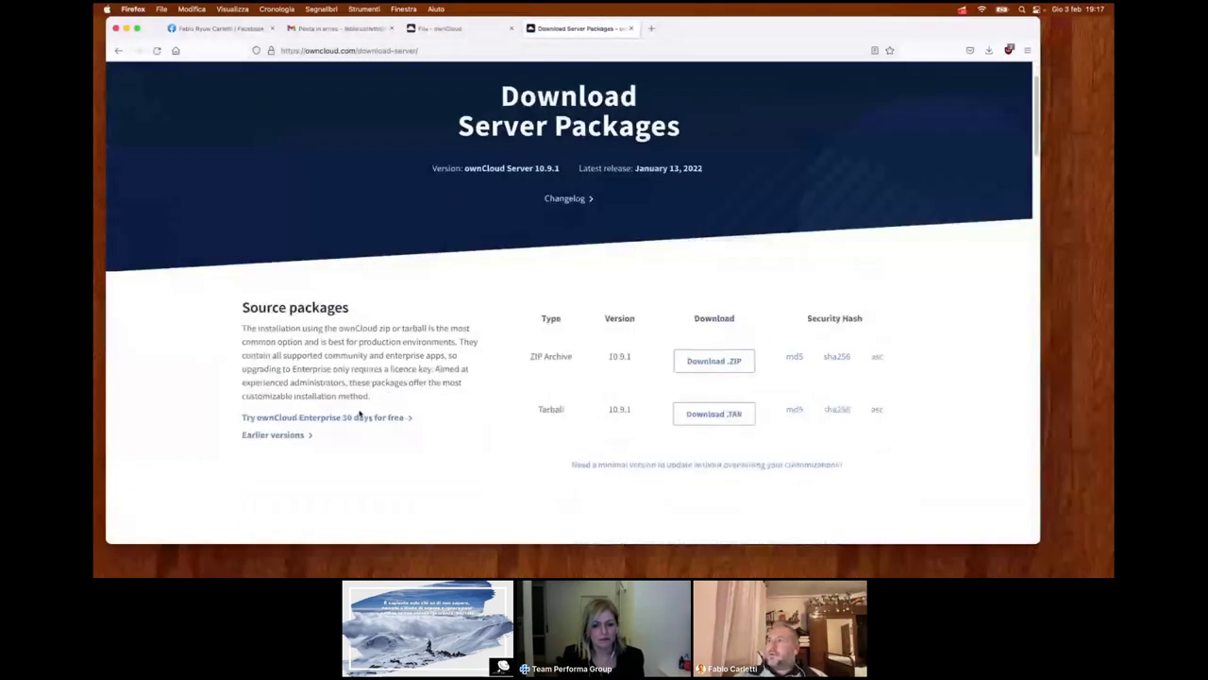
pyautogui.click(630, 28)
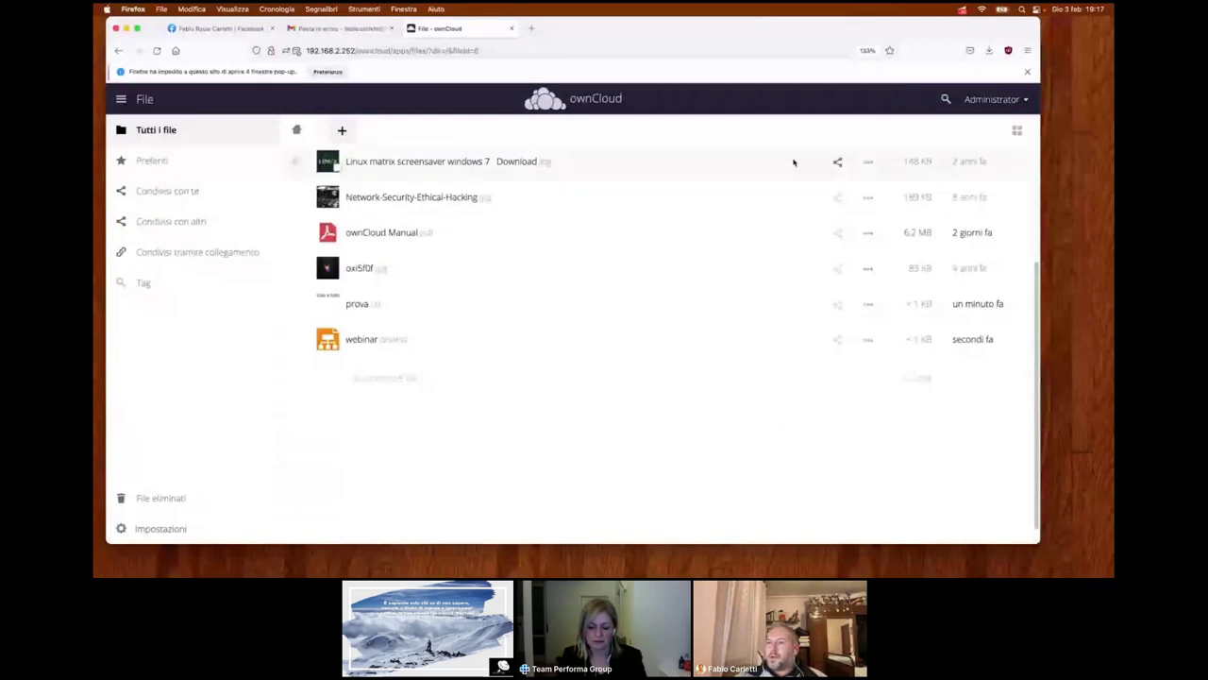
pyautogui.rightClick(367, 400)
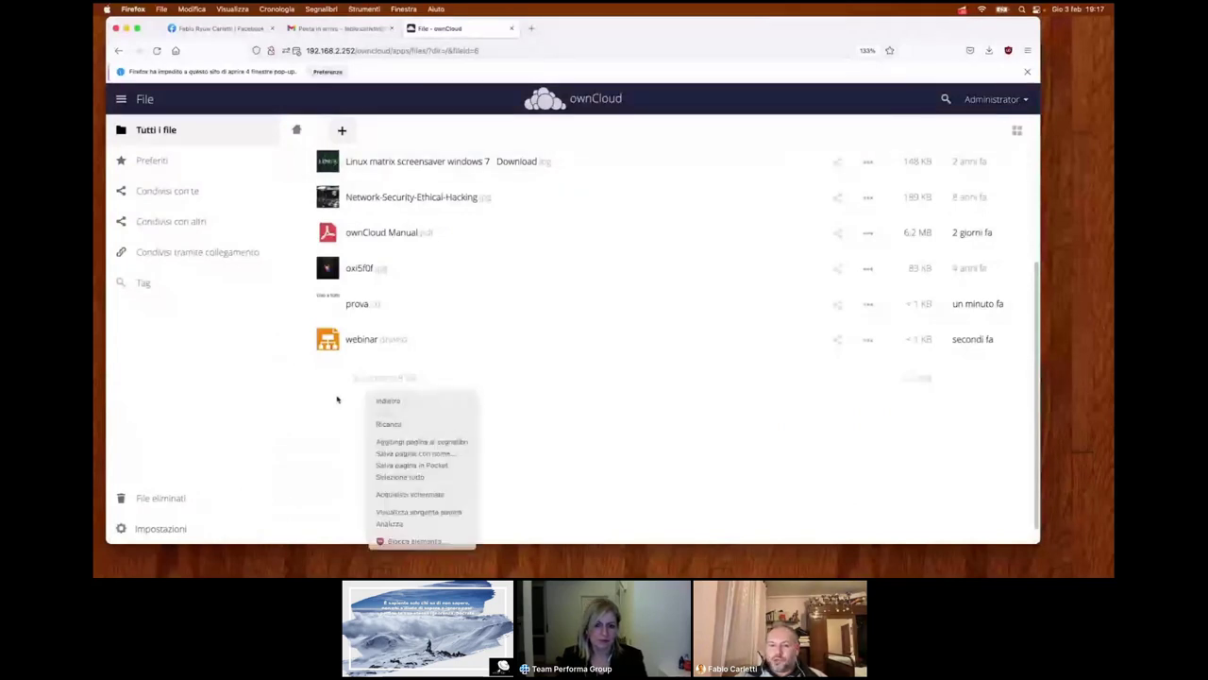
pyautogui.click(337, 399)
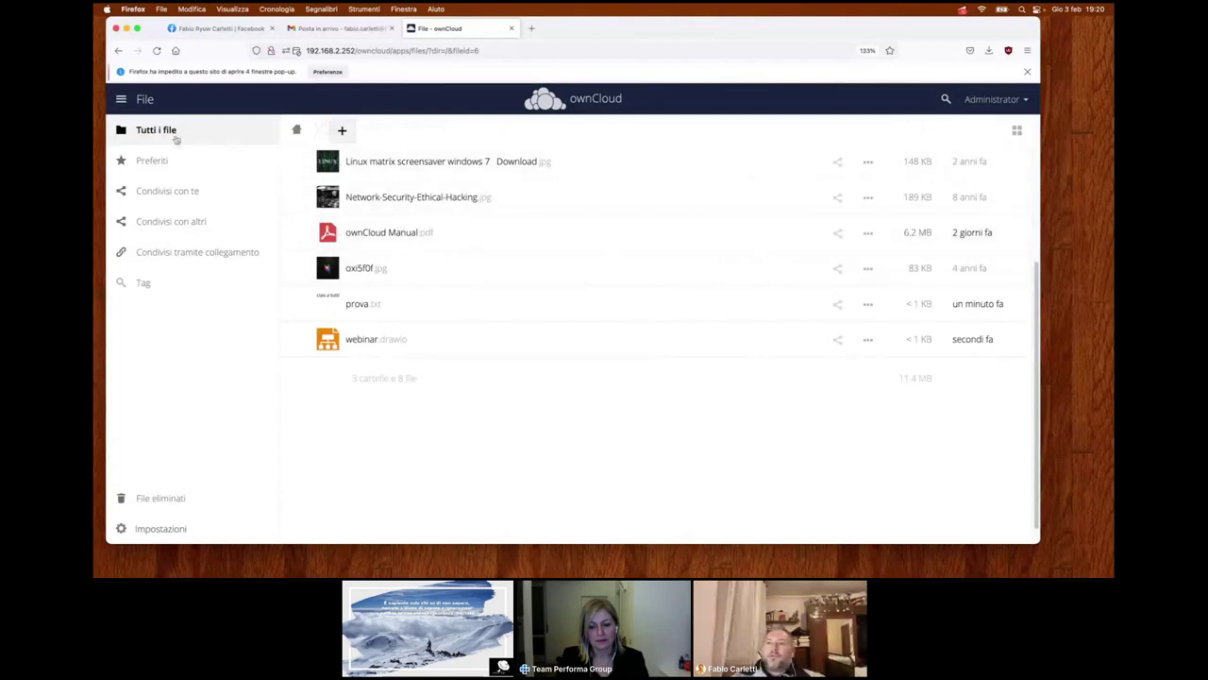
# - Open Market from the apps menu and browse apps like Contacts, Custom Groups and Guests
pyautogui.click(127, 100)
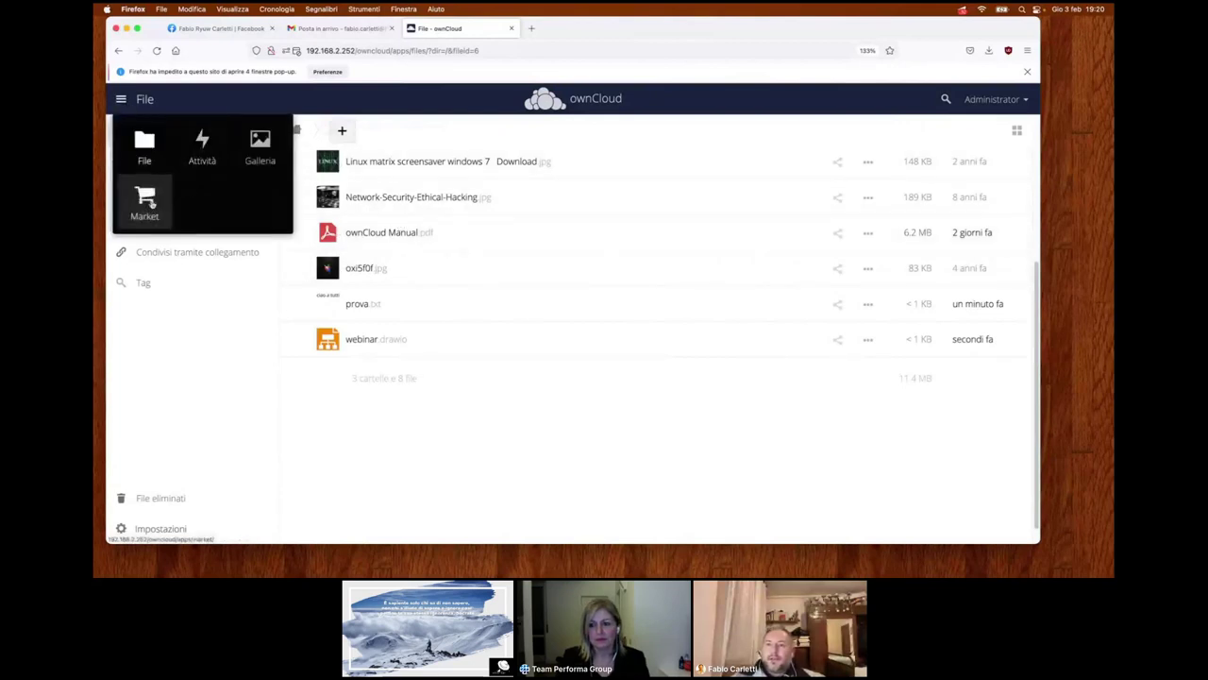
pyautogui.click(143, 196)
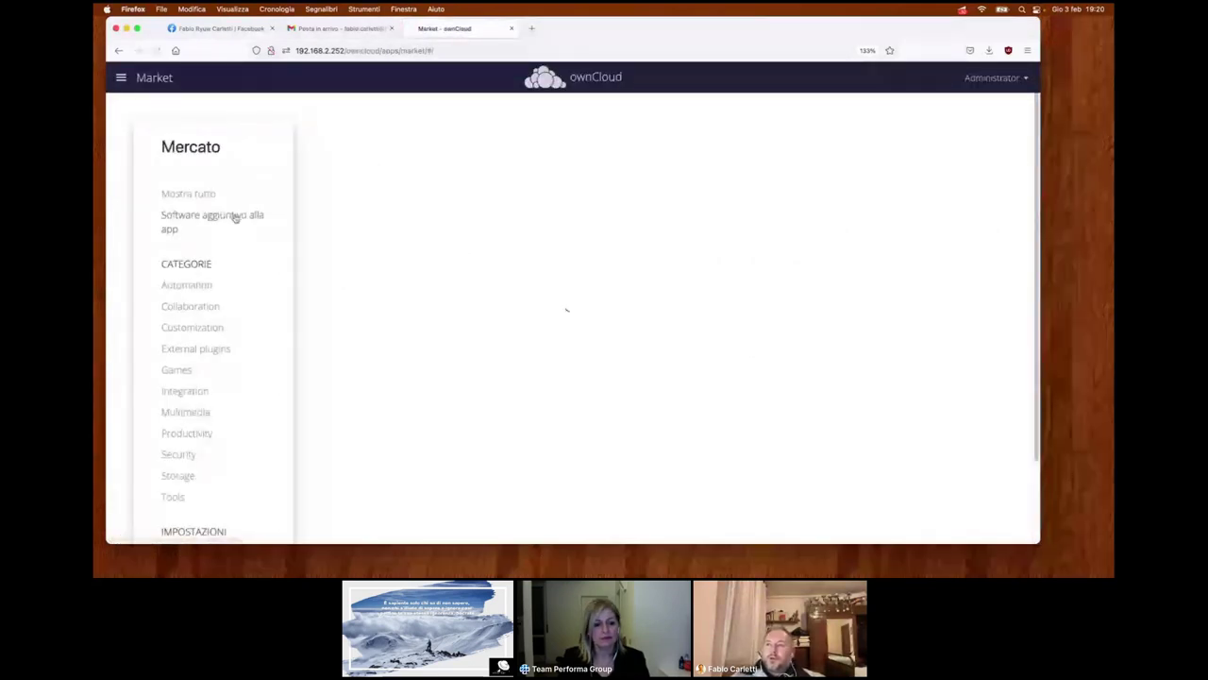
pyautogui.scroll(-2, 326, 199)
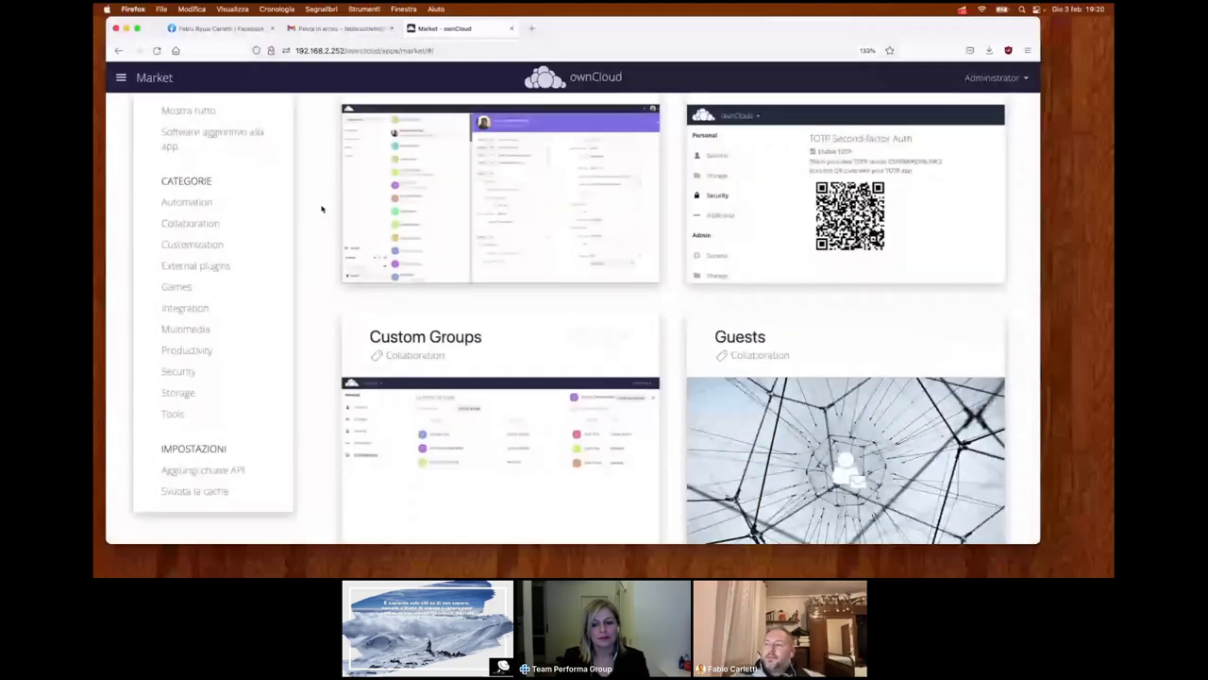
pyautogui.scroll(1, 321, 208)
pyautogui.scroll(-2, 319, 212)
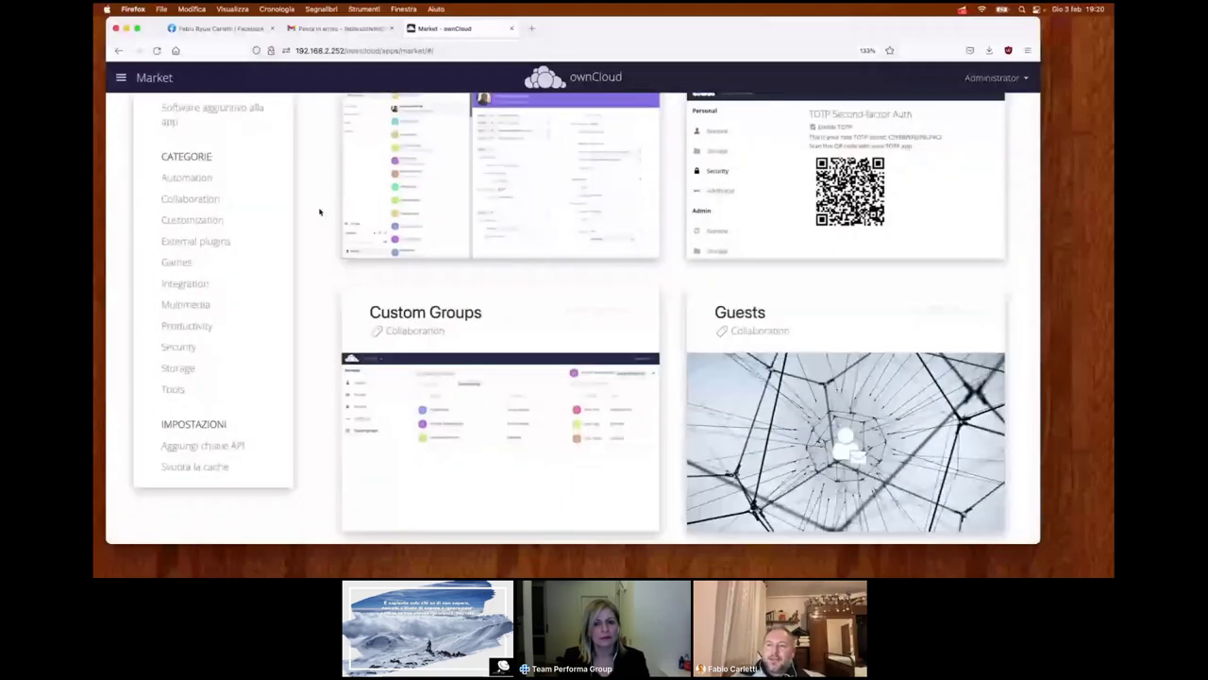
pyautogui.scroll(3, 319, 212)
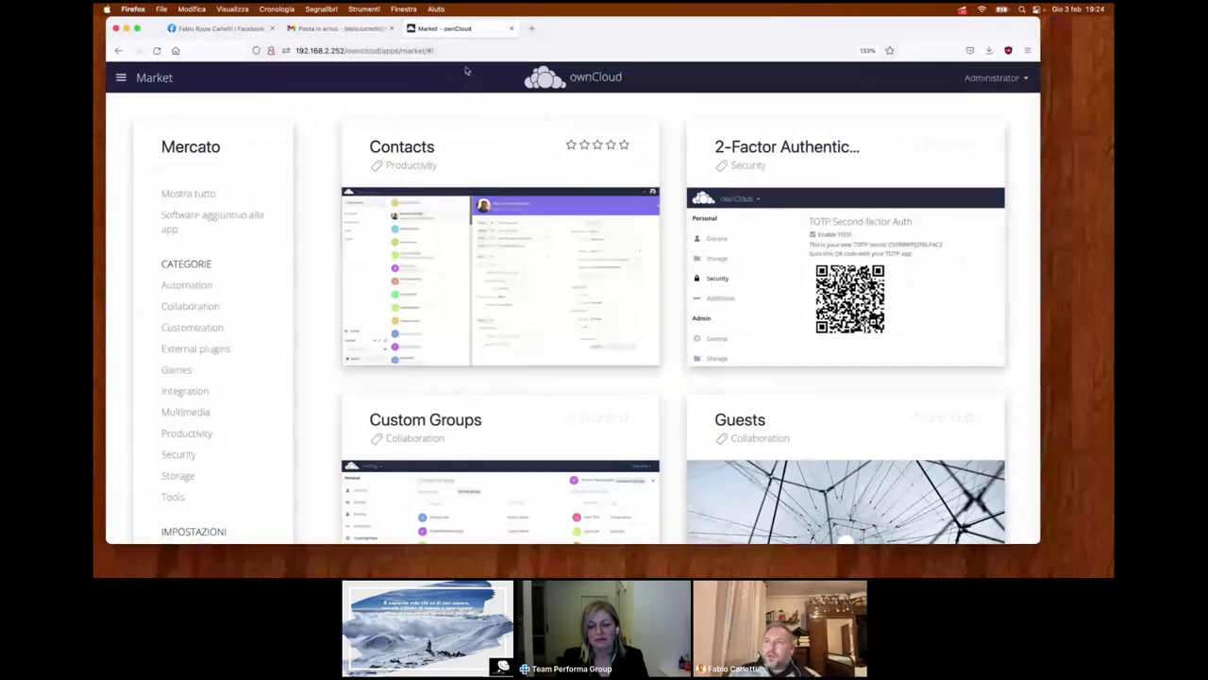
pyautogui.click(374, 34)
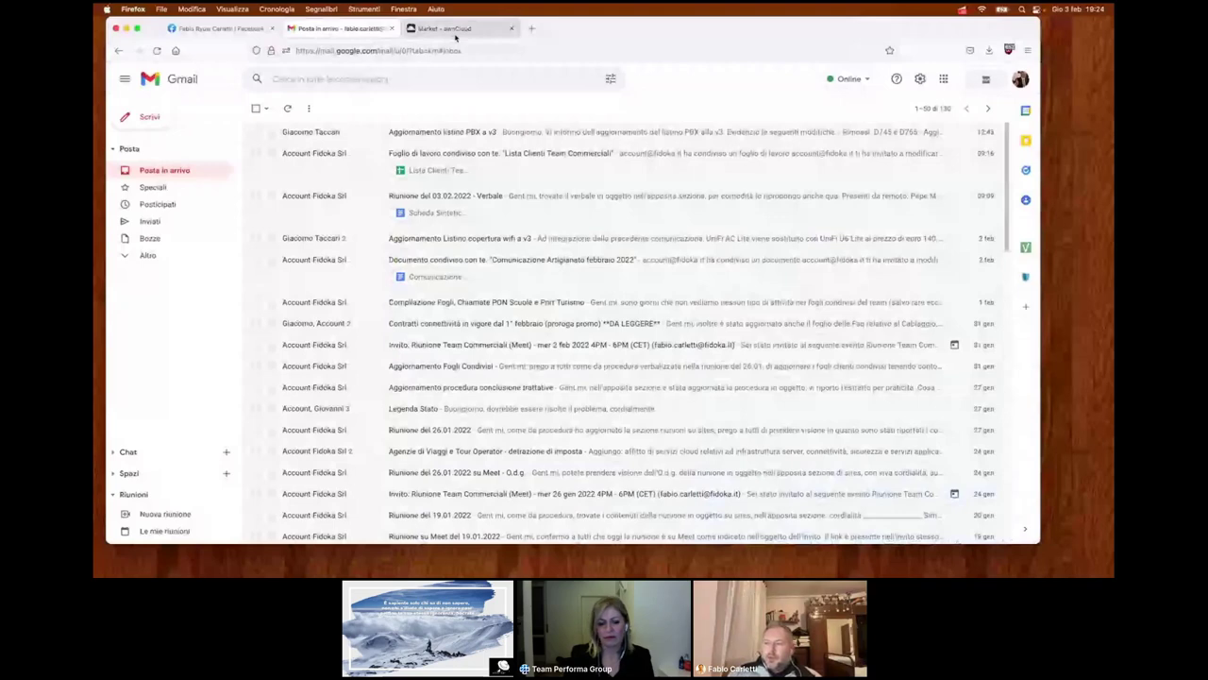
pyautogui.click(455, 30)
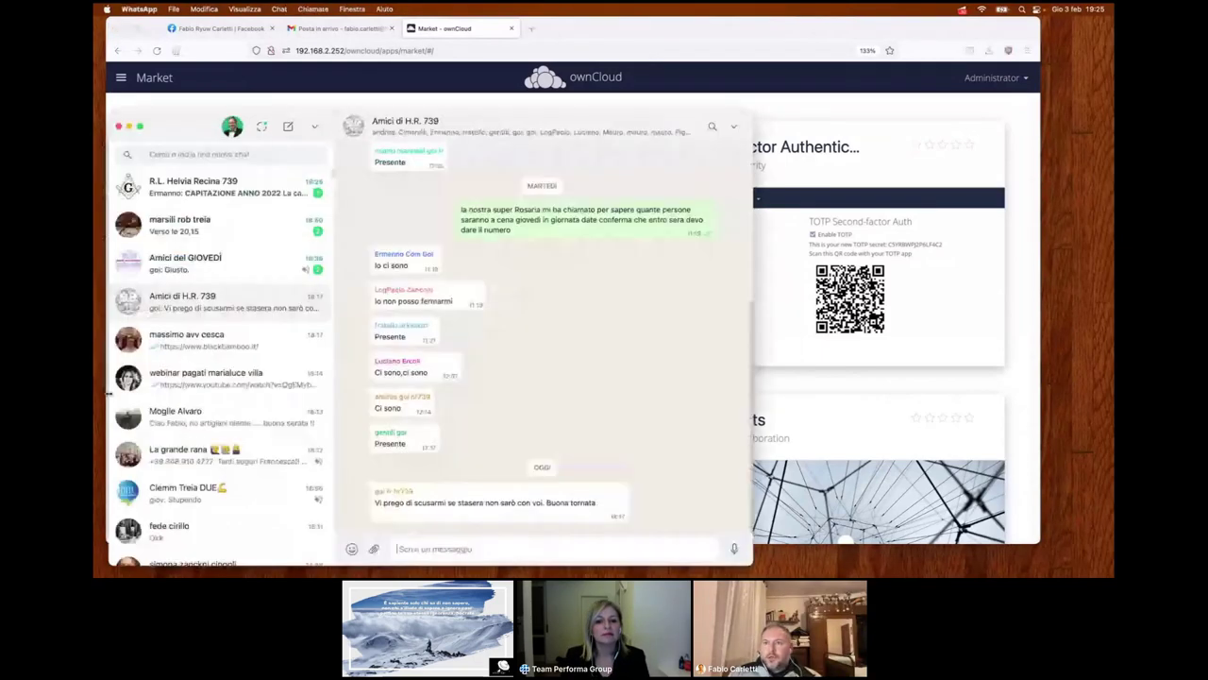
pyautogui.click(131, 127)
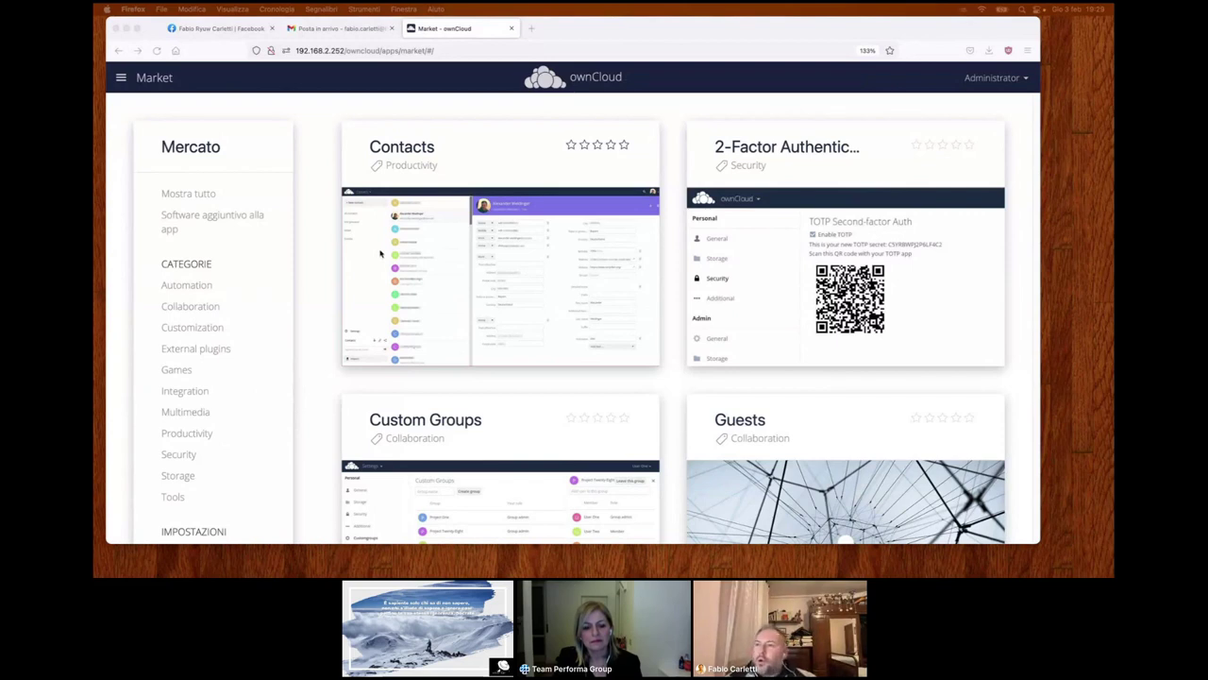
pyautogui.scroll(-1, 420, 266)
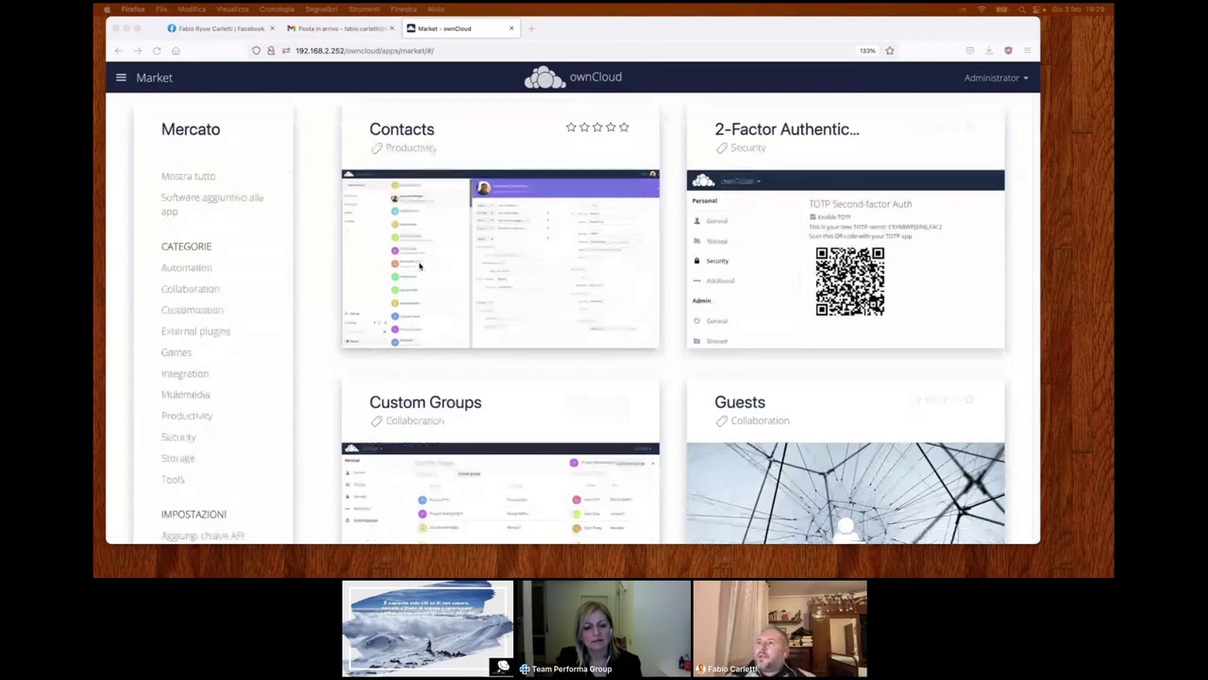
pyautogui.scroll(-1, 420, 266)
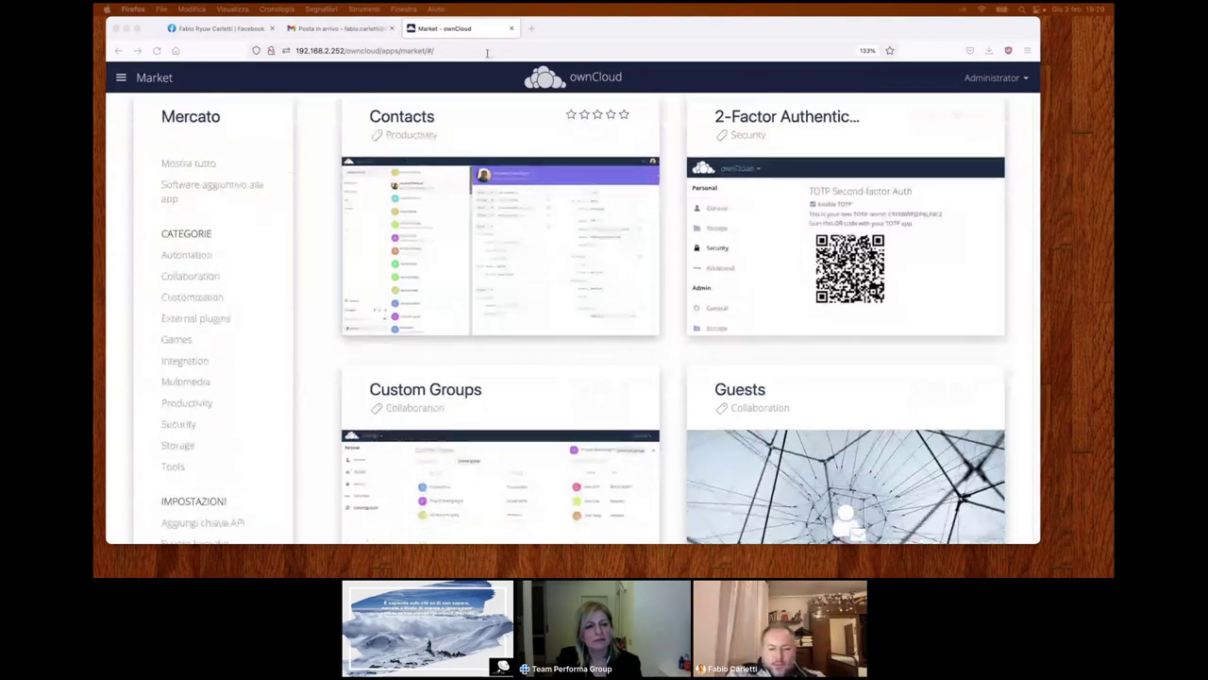
# - Search 'owncloud' in a new tab and open the official ownCloud.com site from the results
pyautogui.press('super+t')
pyautogui.write('owncloud')
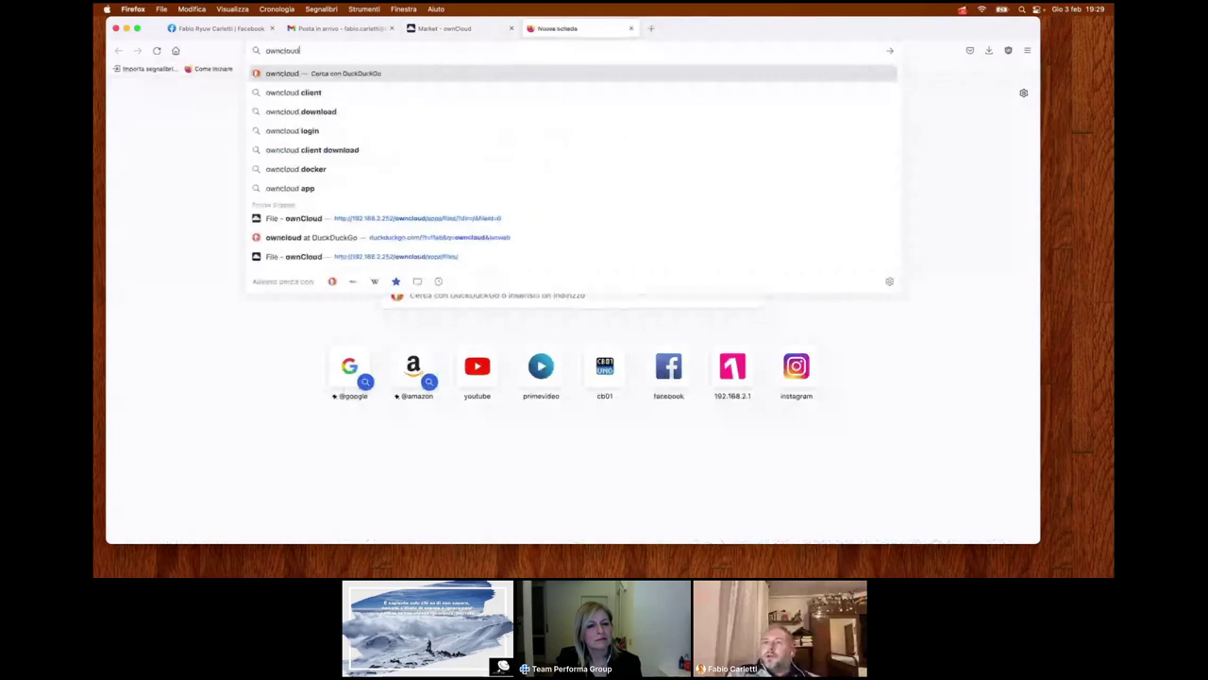
pyautogui.press('Return')
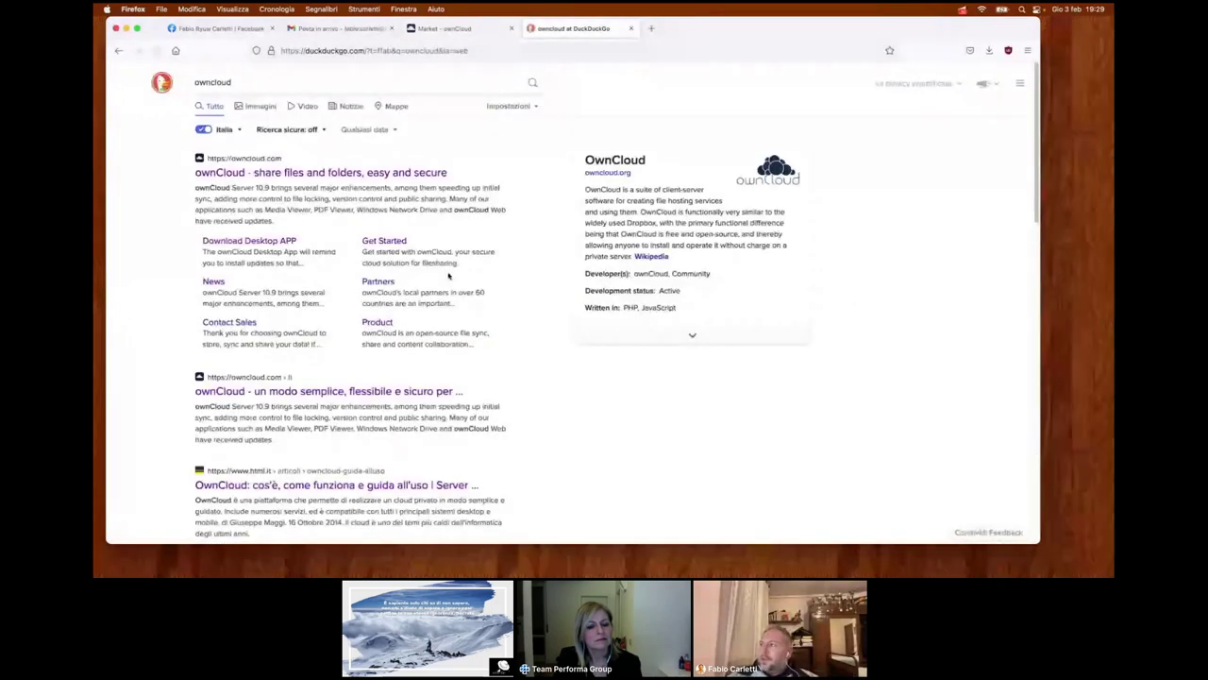
pyautogui.click(321, 172)
pyautogui.scroll(-3, 603, 331)
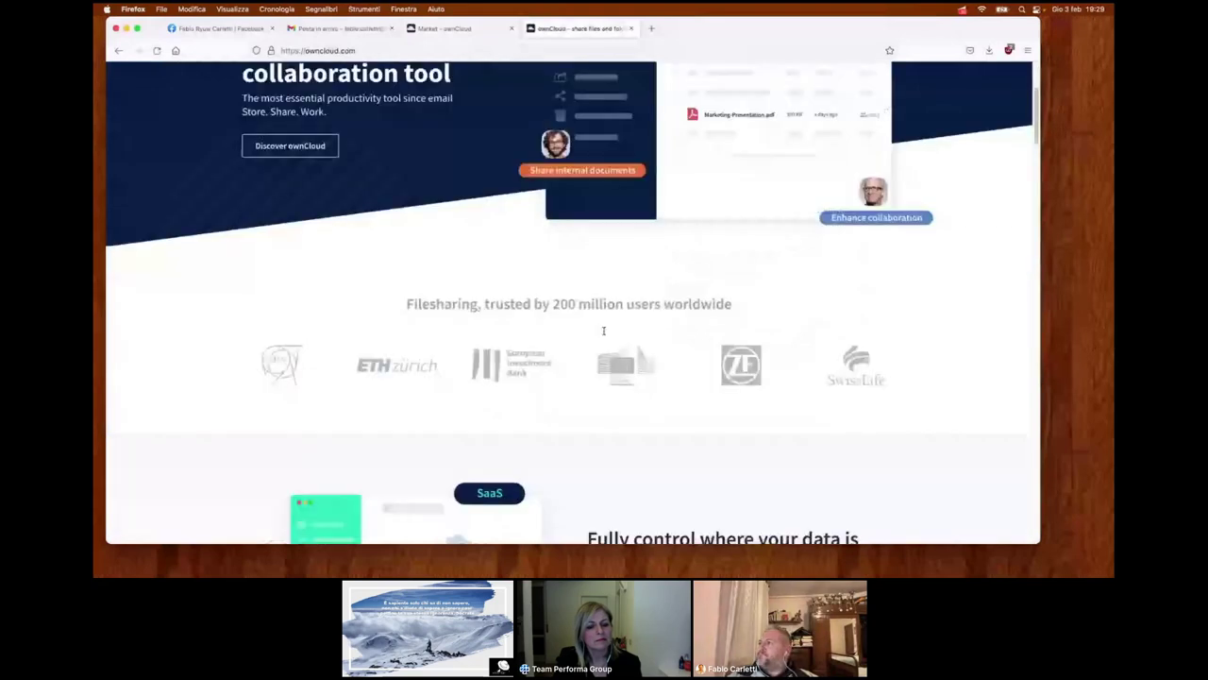
# - Go from Get started to the own-server install options page
pyautogui.scroll(3, 603, 331)
pyautogui.click(841, 111)
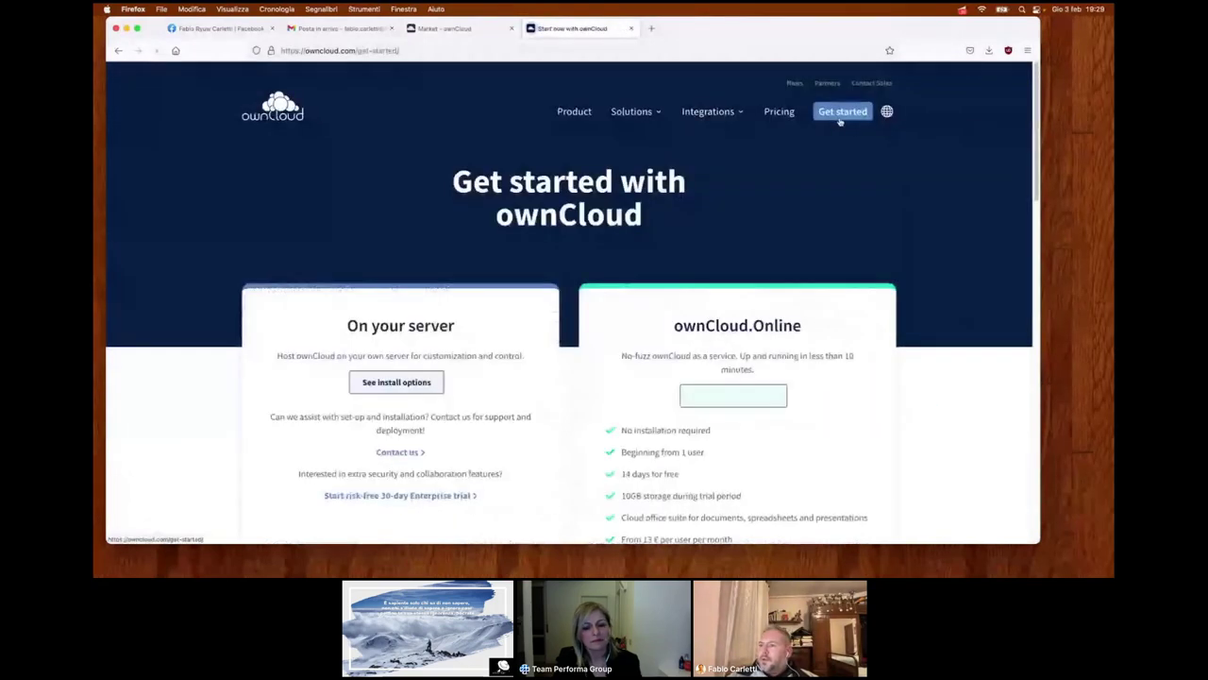
pyautogui.scroll(-3, 686, 223)
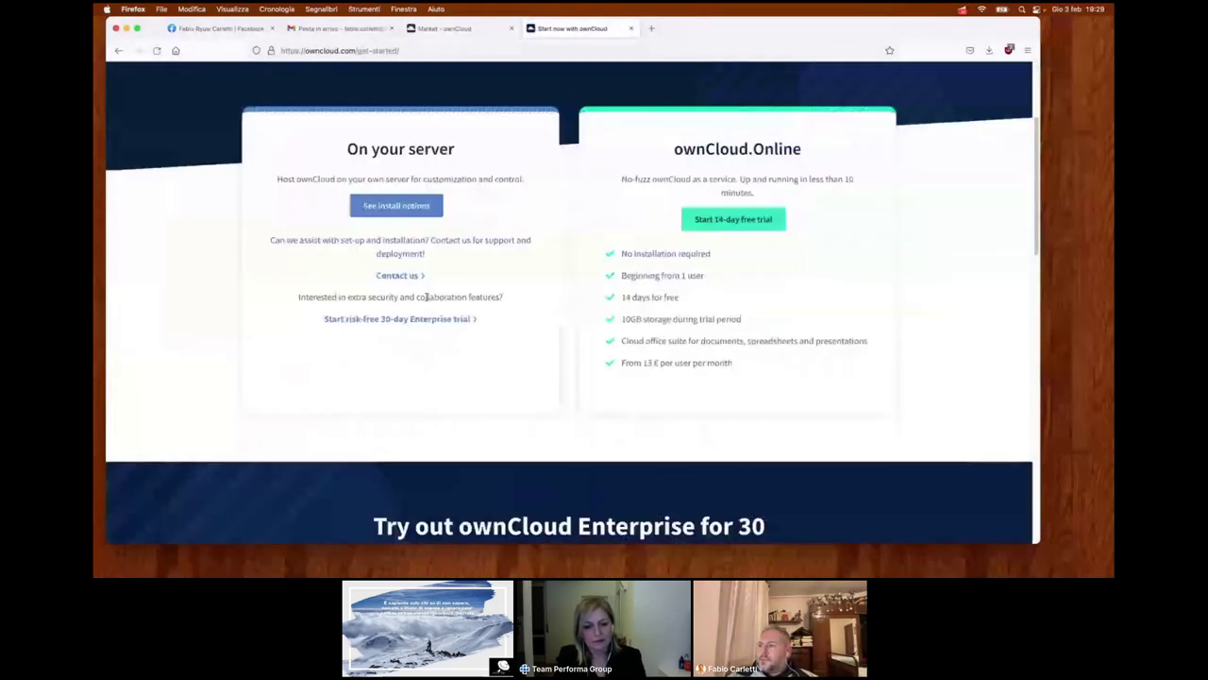
pyautogui.click(408, 209)
# - Open Linux Distribution Packages, reaching openSUSE's owncloud-complete-files operating-system choice in a new tab
pyautogui.scroll(-5, 551, 324)
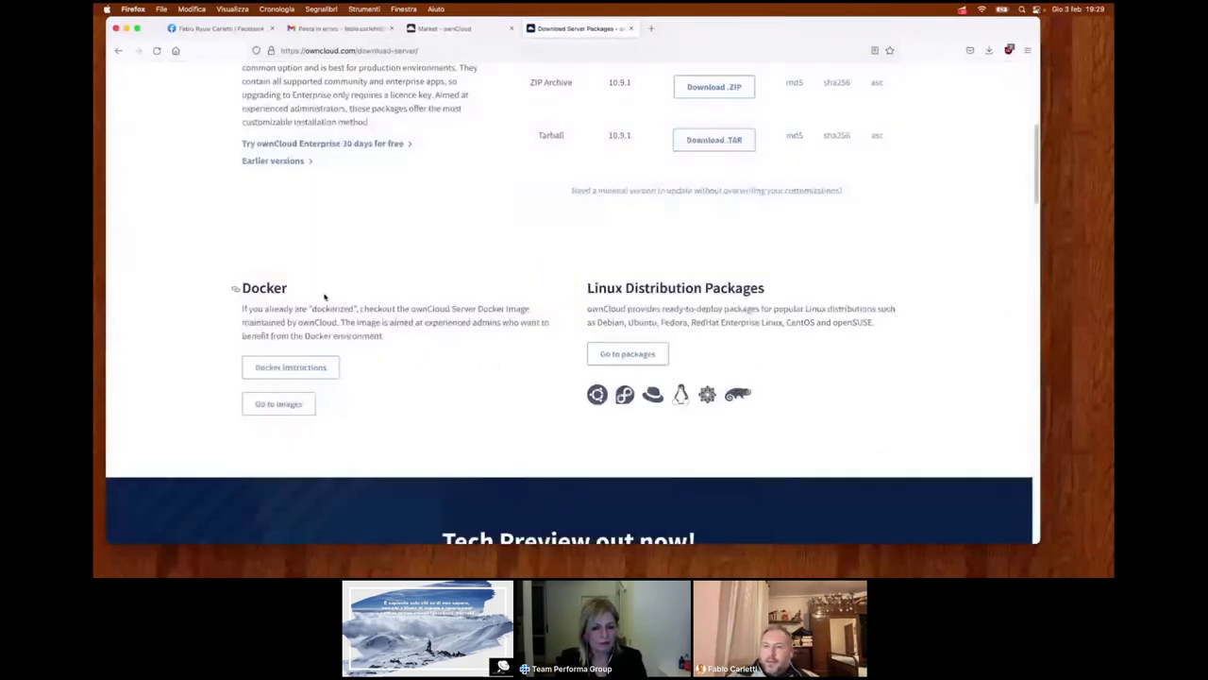
pyautogui.scroll(1, 274, 297)
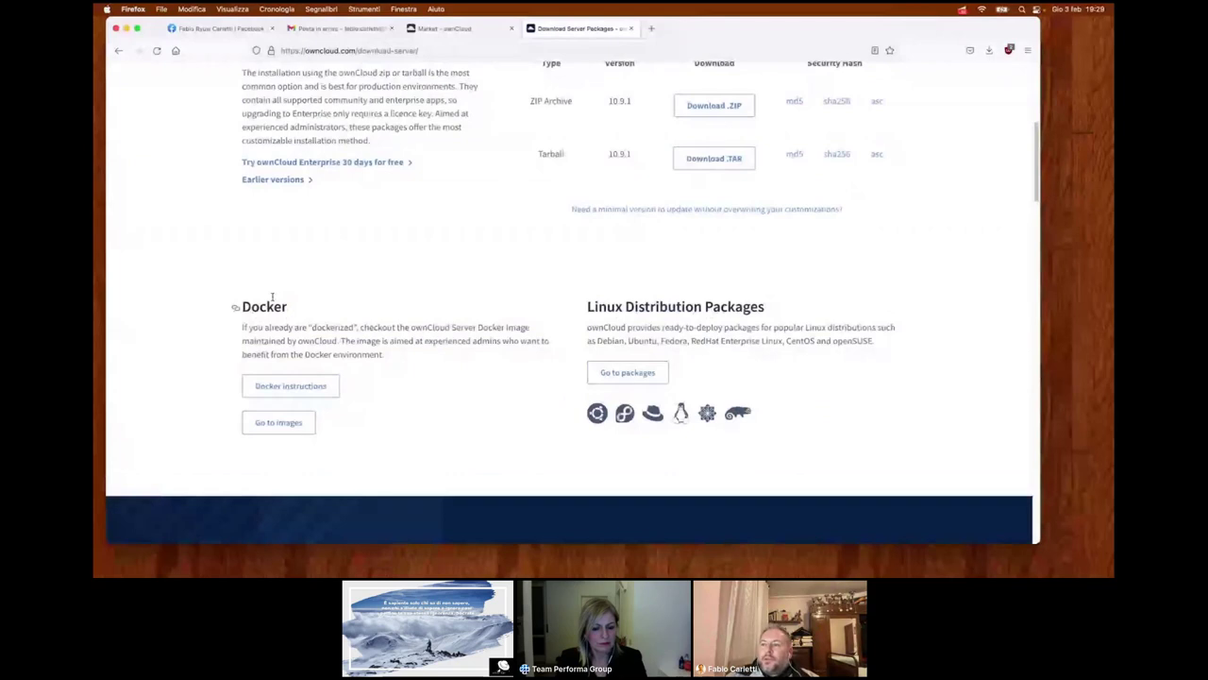
pyautogui.scroll(-1, 273, 302)
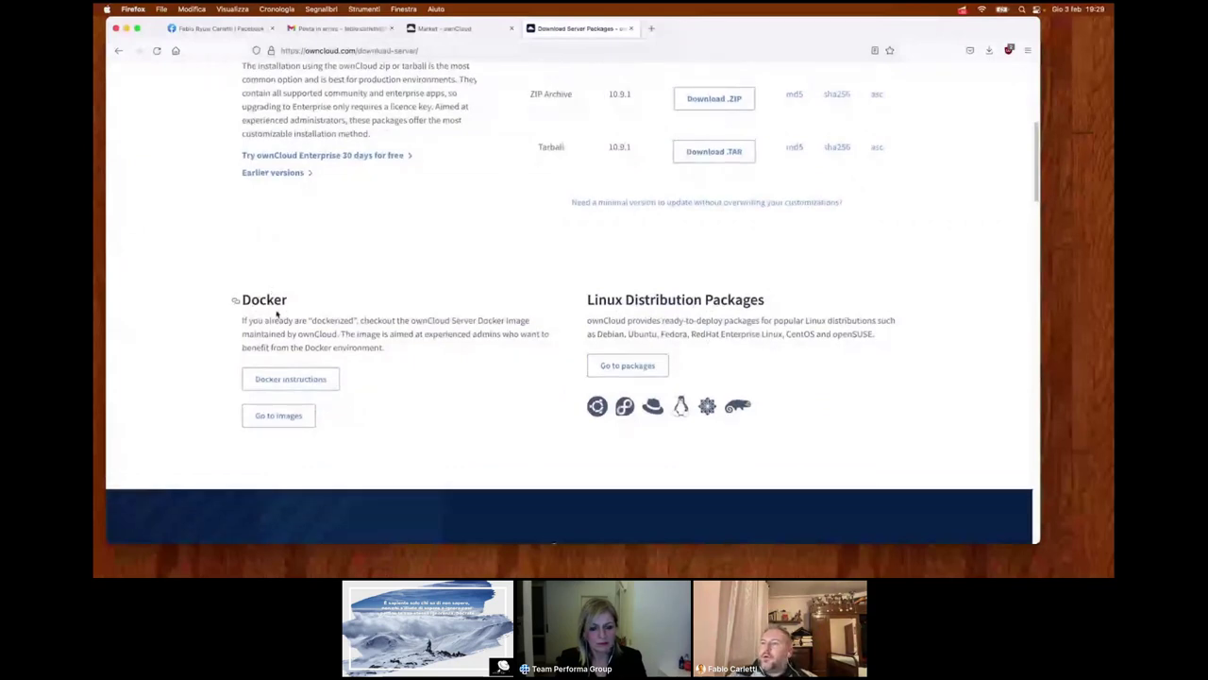
pyautogui.scroll(3, 277, 314)
pyautogui.scroll(1, 277, 315)
pyautogui.scroll(-3, 318, 316)
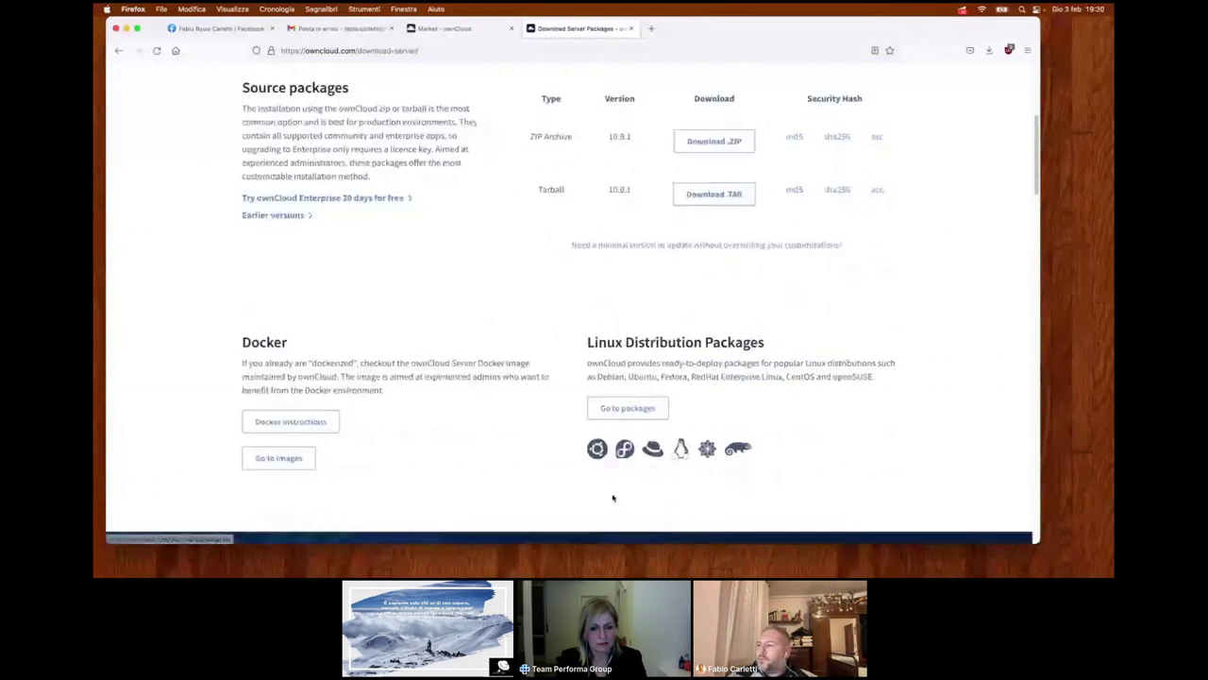
pyautogui.click(612, 497)
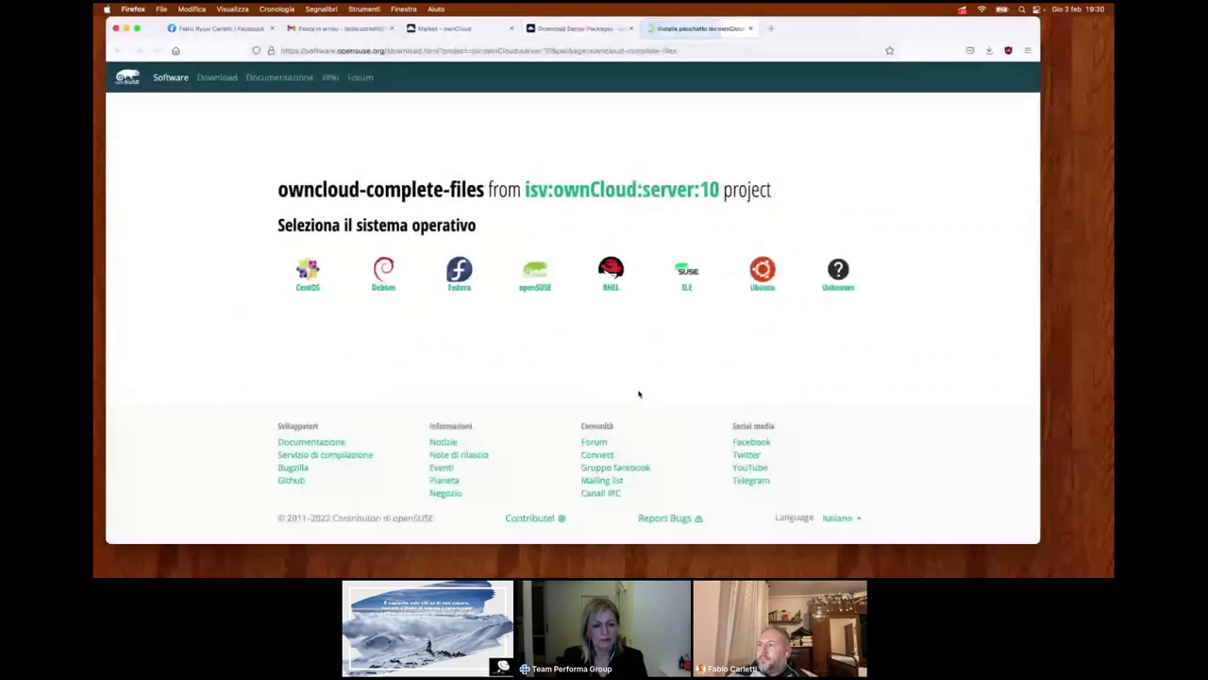
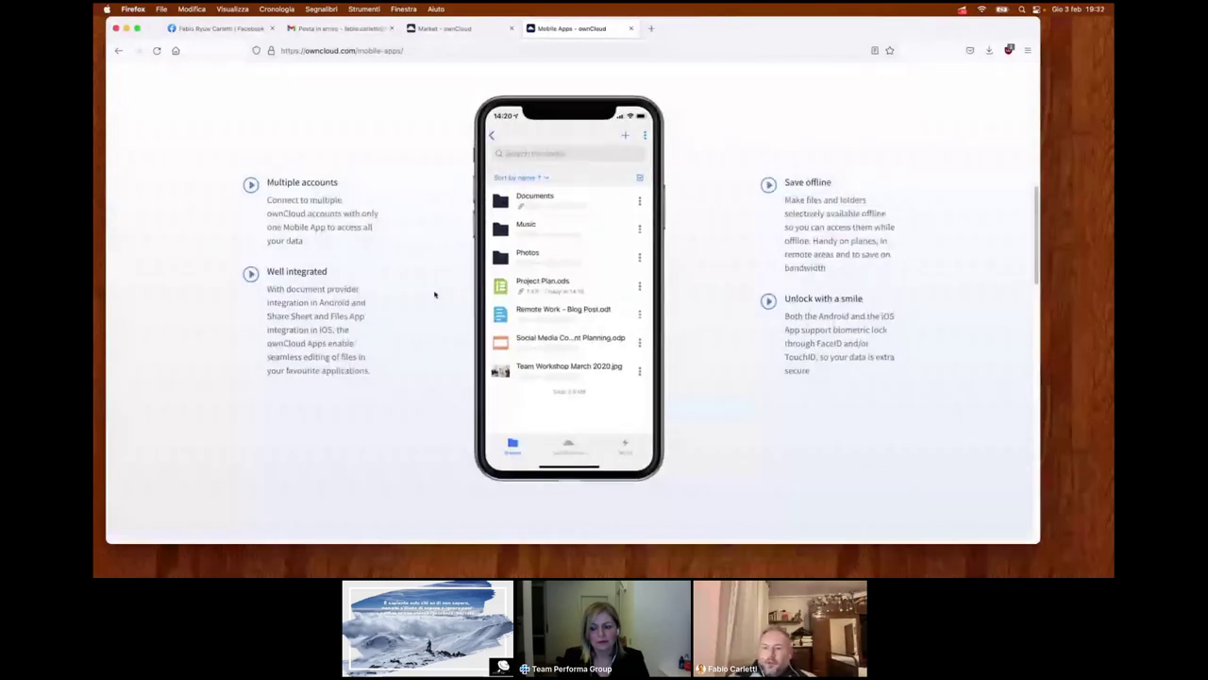
pyautogui.scroll(-2, 435, 298)
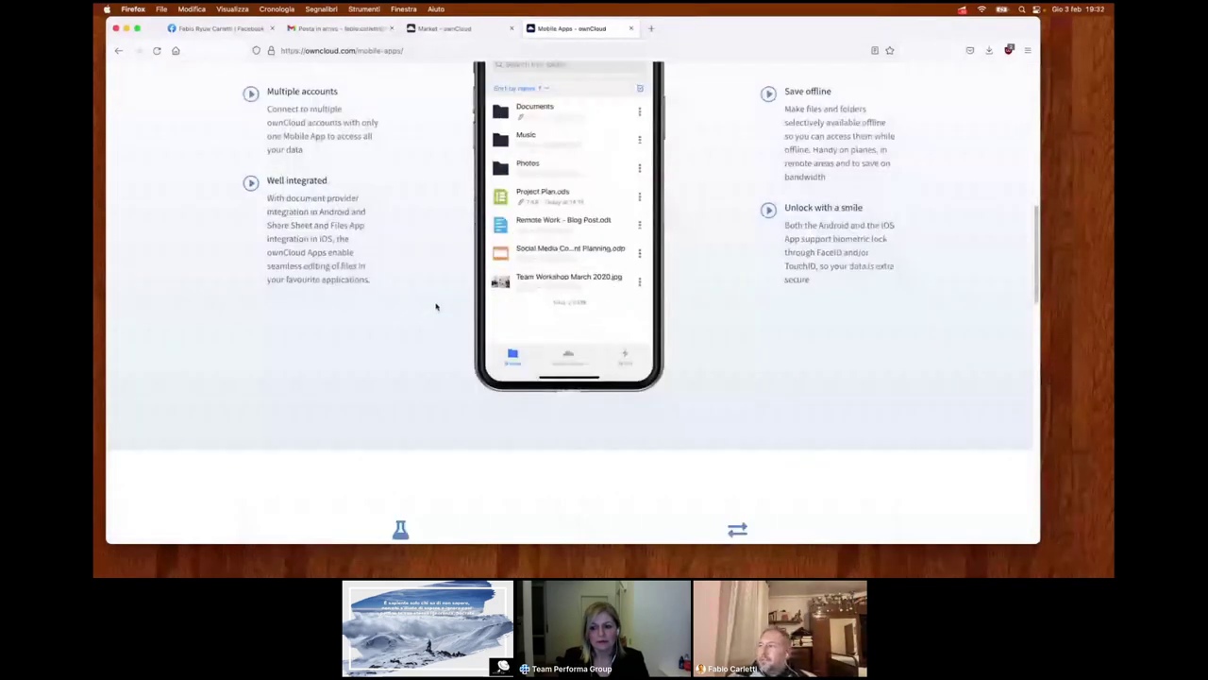
pyautogui.scroll(-5, 436, 306)
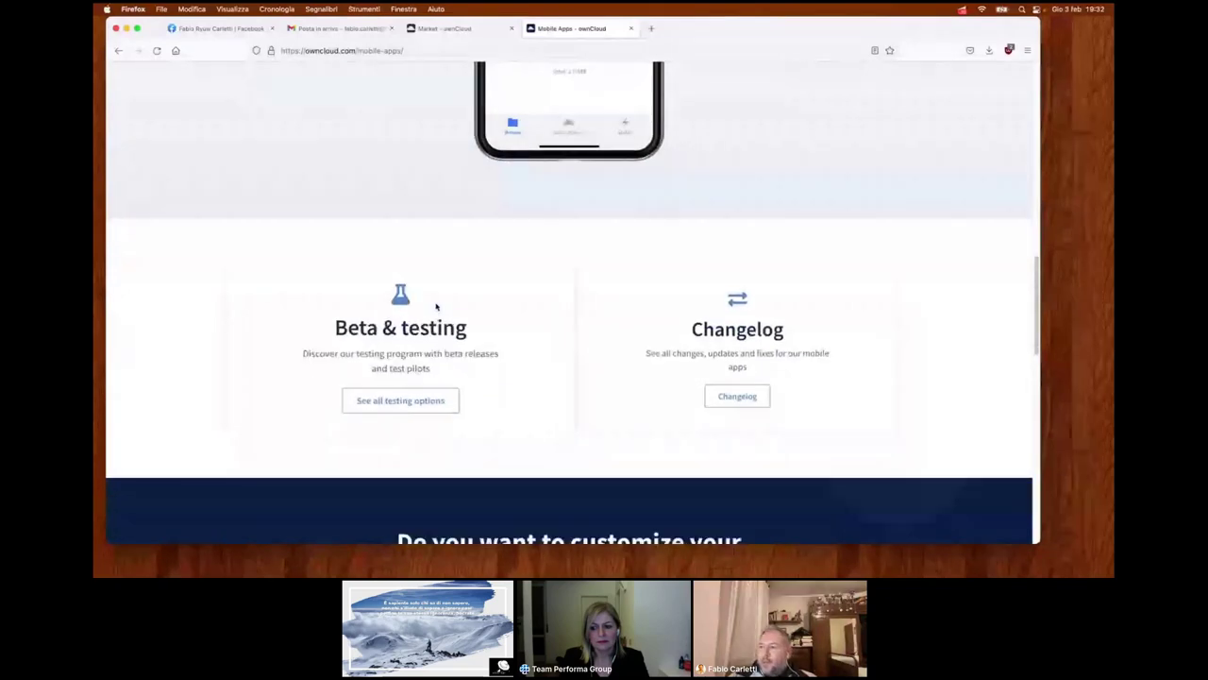
pyautogui.scroll(-4, 436, 306)
pyautogui.scroll(-6, 435, 302)
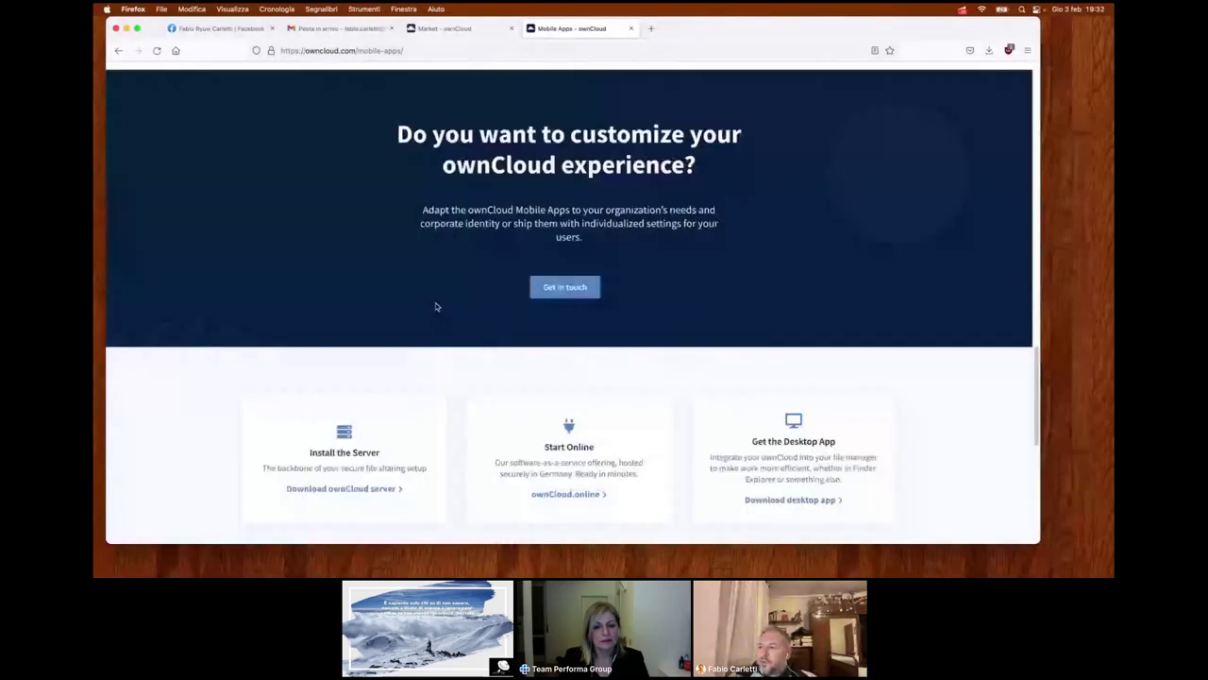
pyautogui.scroll(-1, 406, 330)
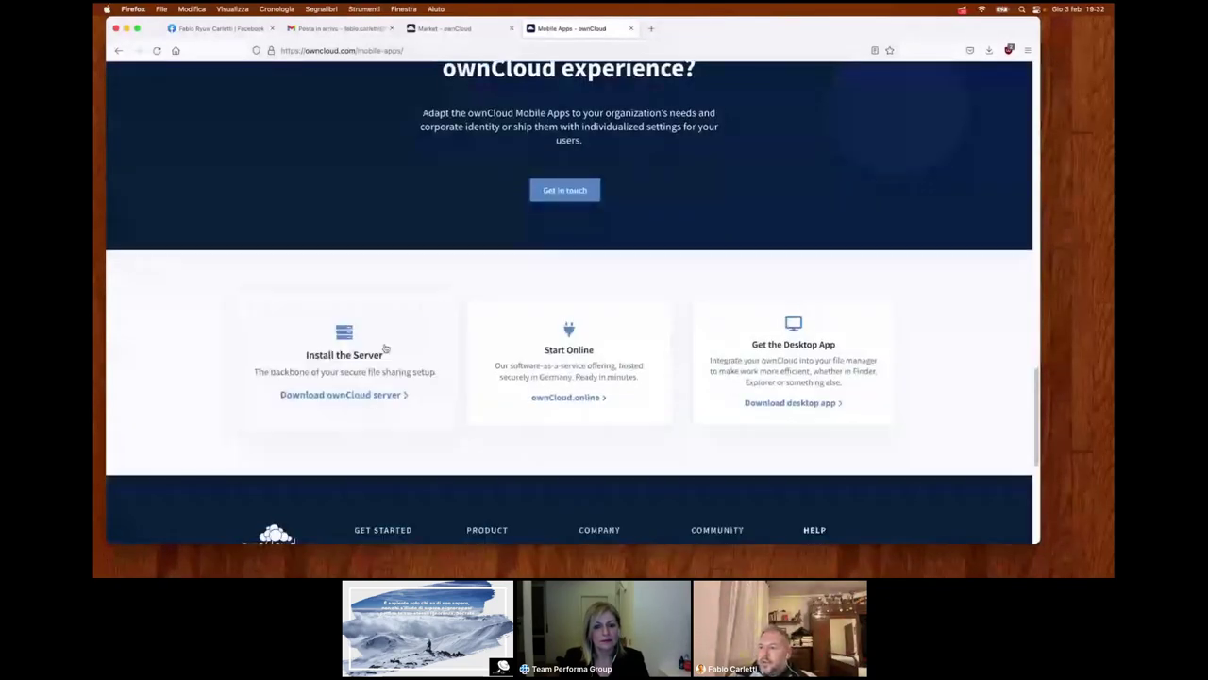
pyautogui.click(348, 397)
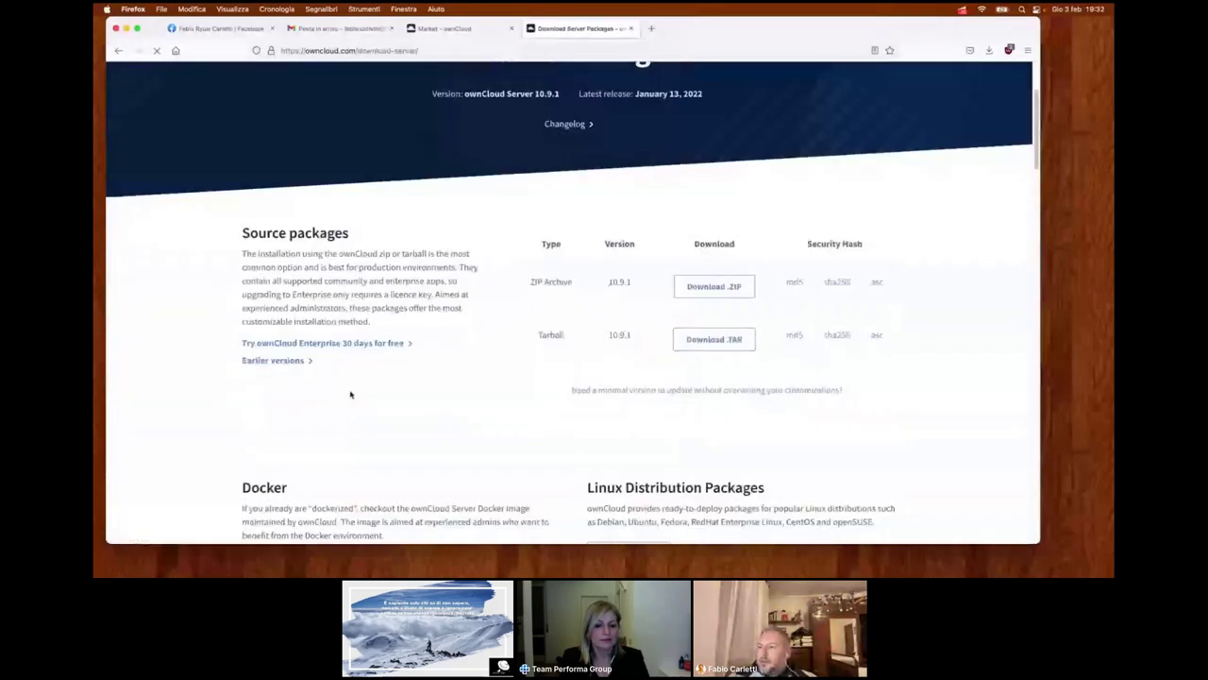
pyautogui.scroll(-4, 350, 395)
pyautogui.scroll(-1, 517, 400)
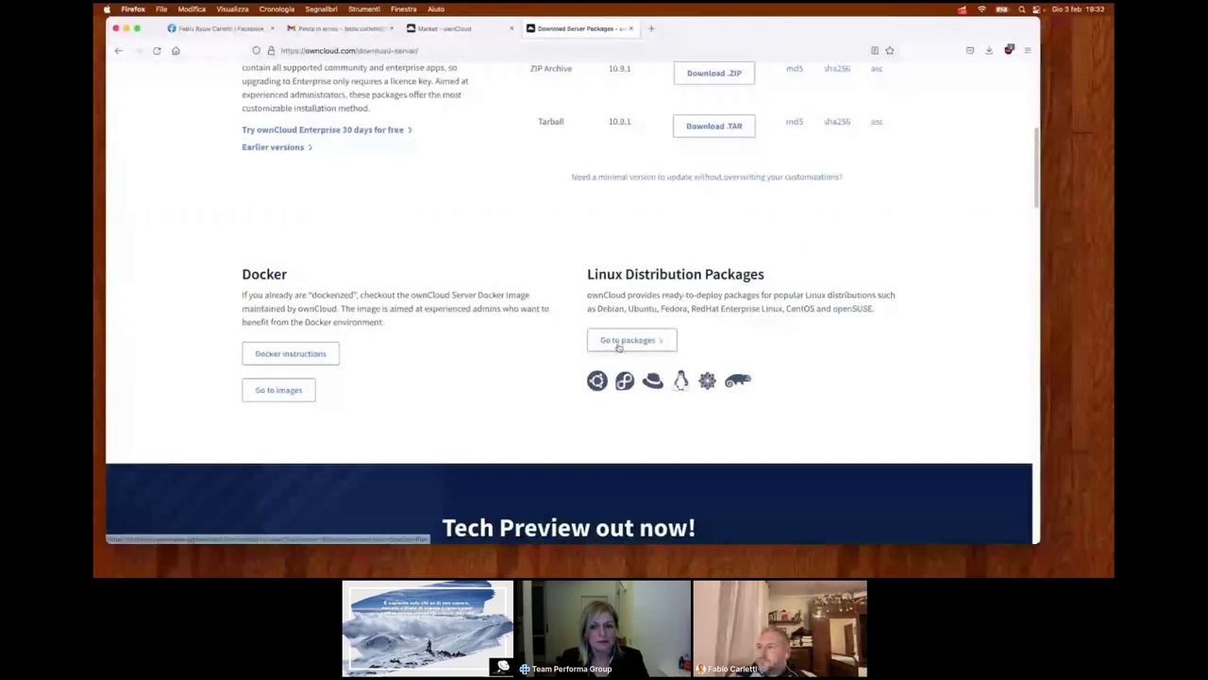
pyautogui.scroll(-5, 617, 346)
pyautogui.click(521, 348)
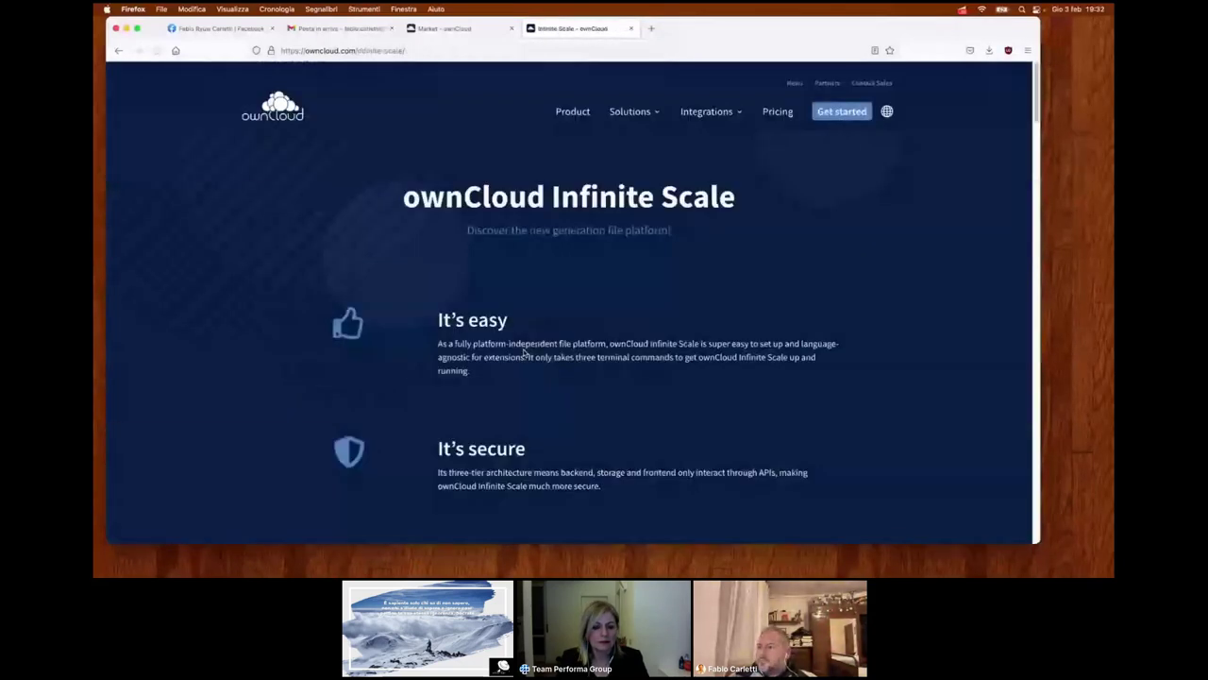
pyautogui.scroll(-10, 525, 352)
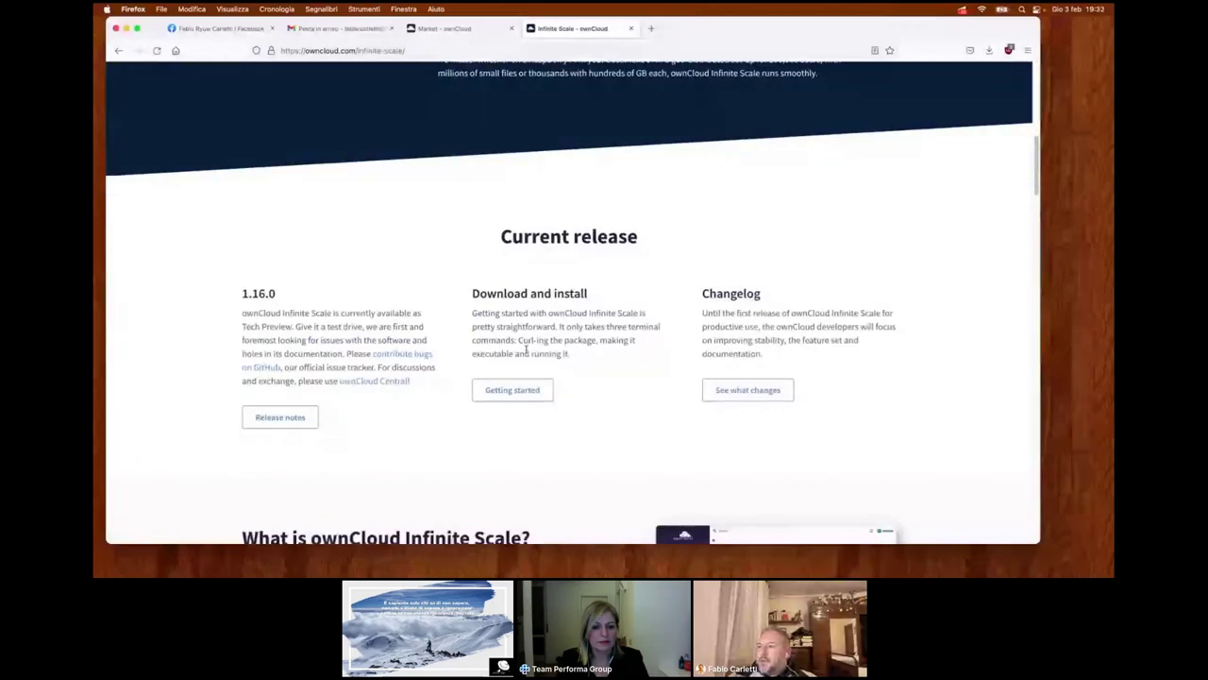
pyautogui.scroll(-4, 526, 352)
pyautogui.scroll(-7, 526, 352)
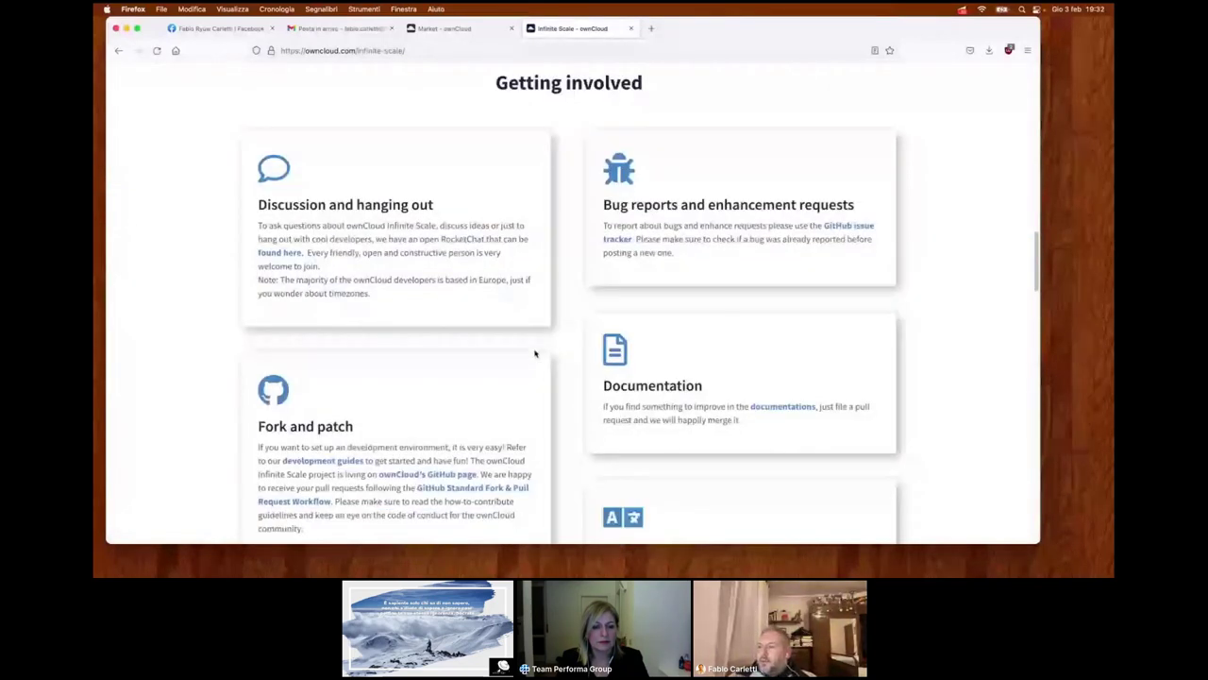
pyautogui.scroll(-7, 537, 353)
pyautogui.scroll(-8, 538, 353)
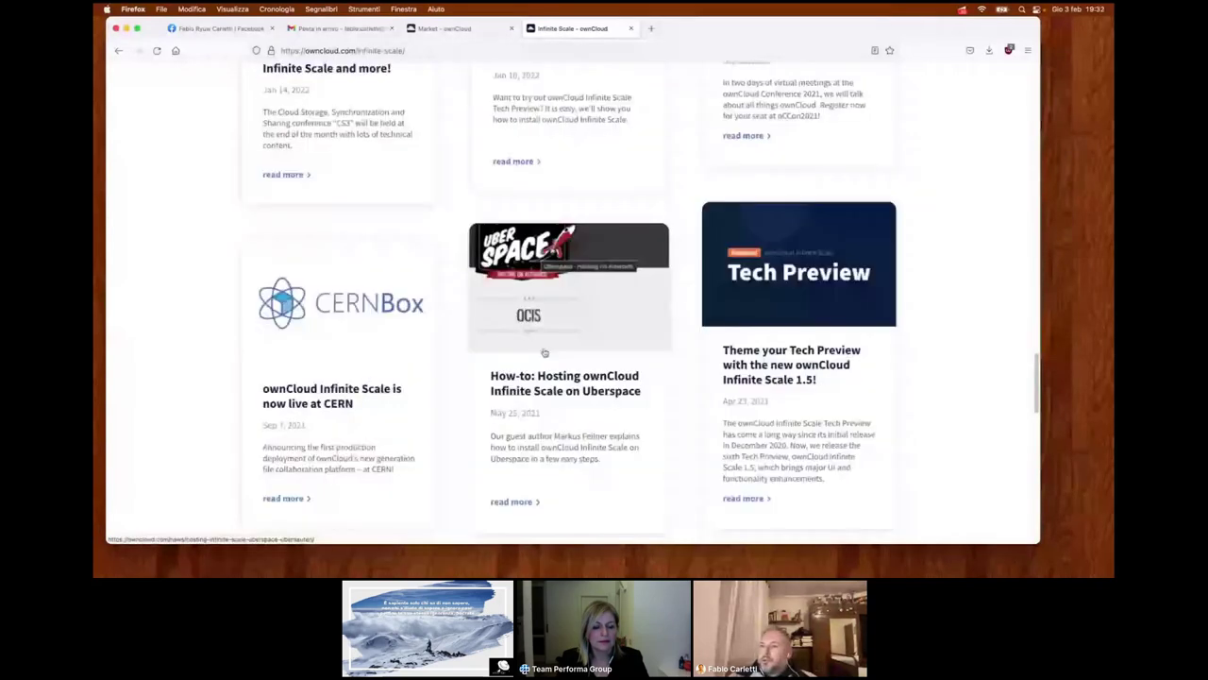
pyautogui.scroll(-2, 545, 353)
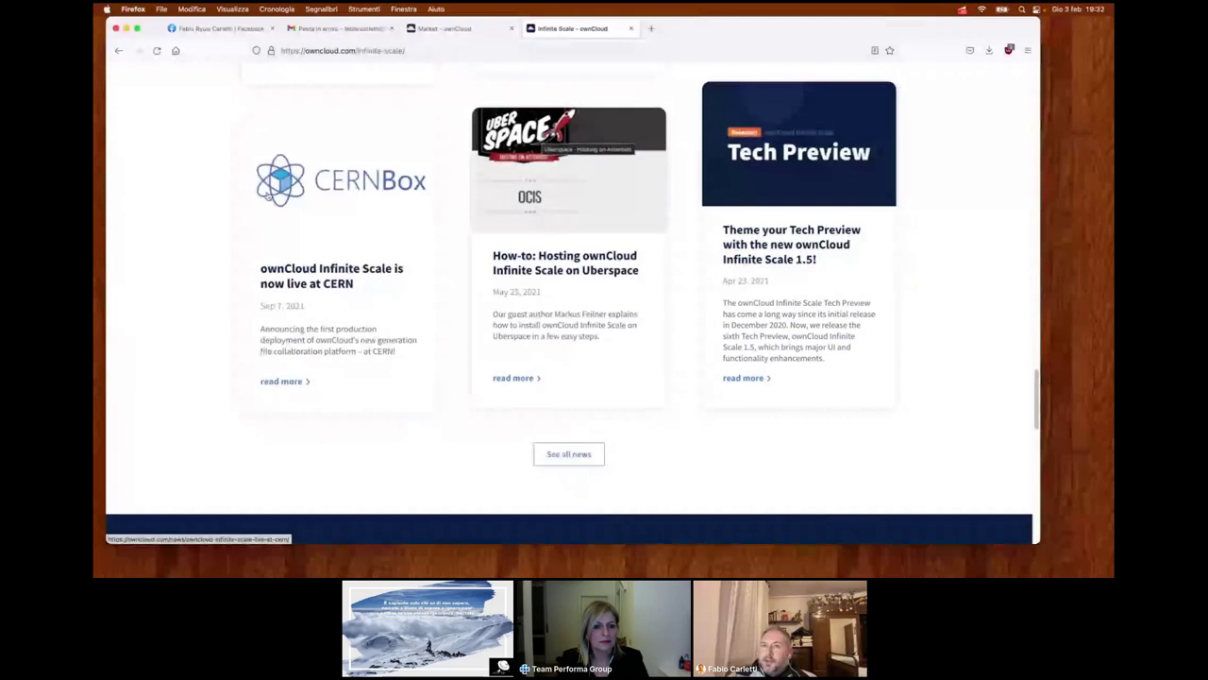
pyautogui.press('super+Left')
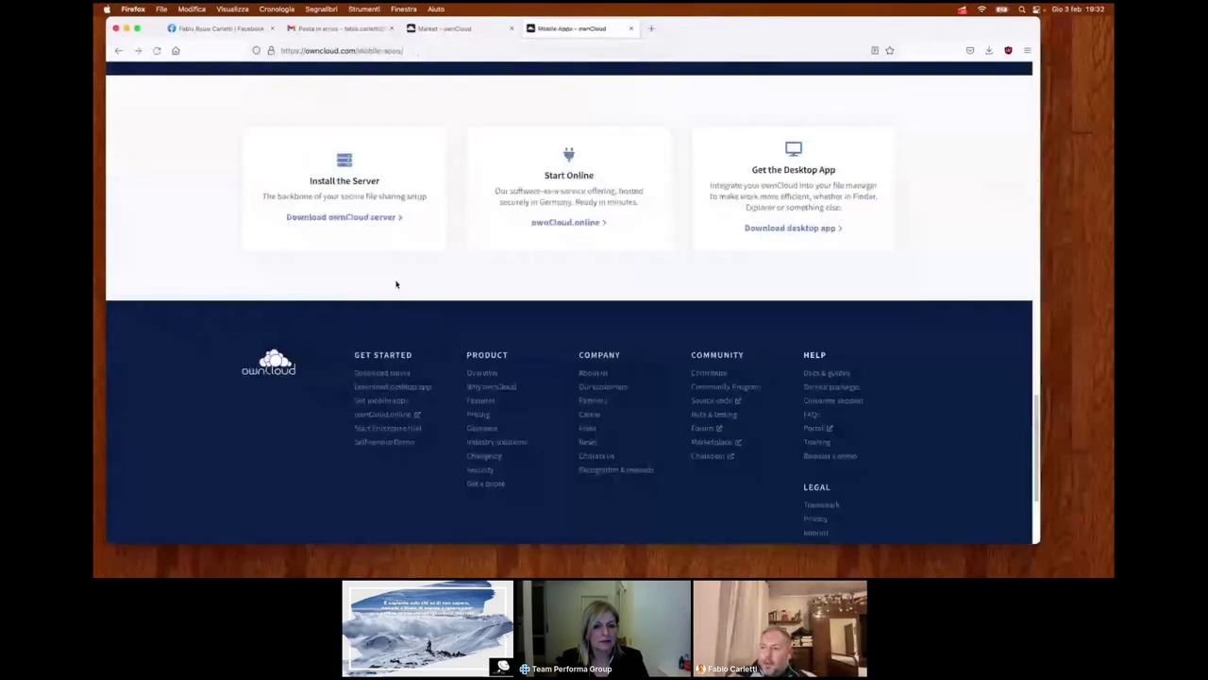
pyautogui.click(381, 445)
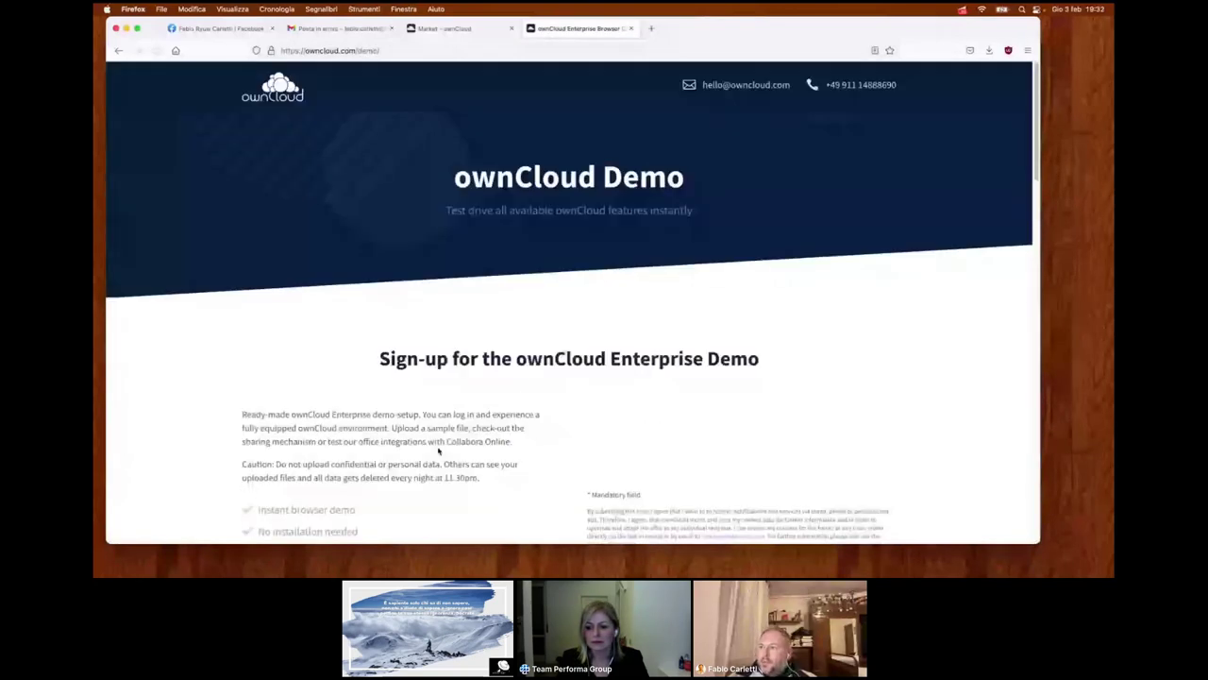
pyautogui.scroll(-3, 438, 451)
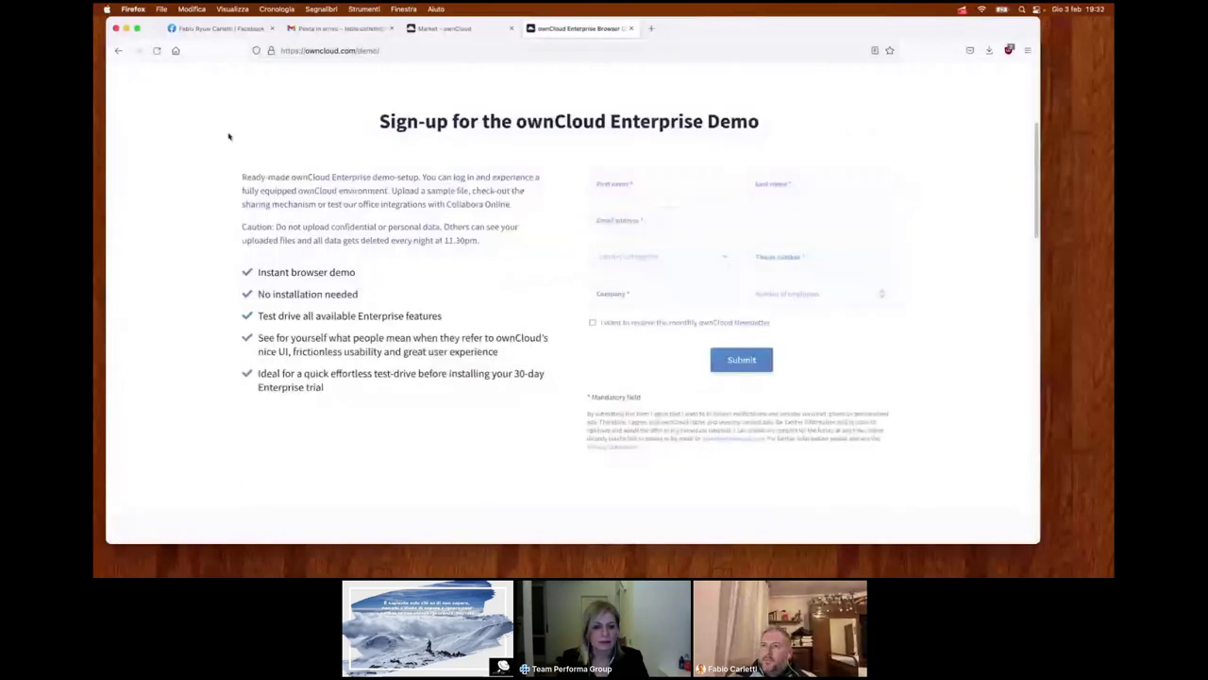
pyautogui.press('super+Left')
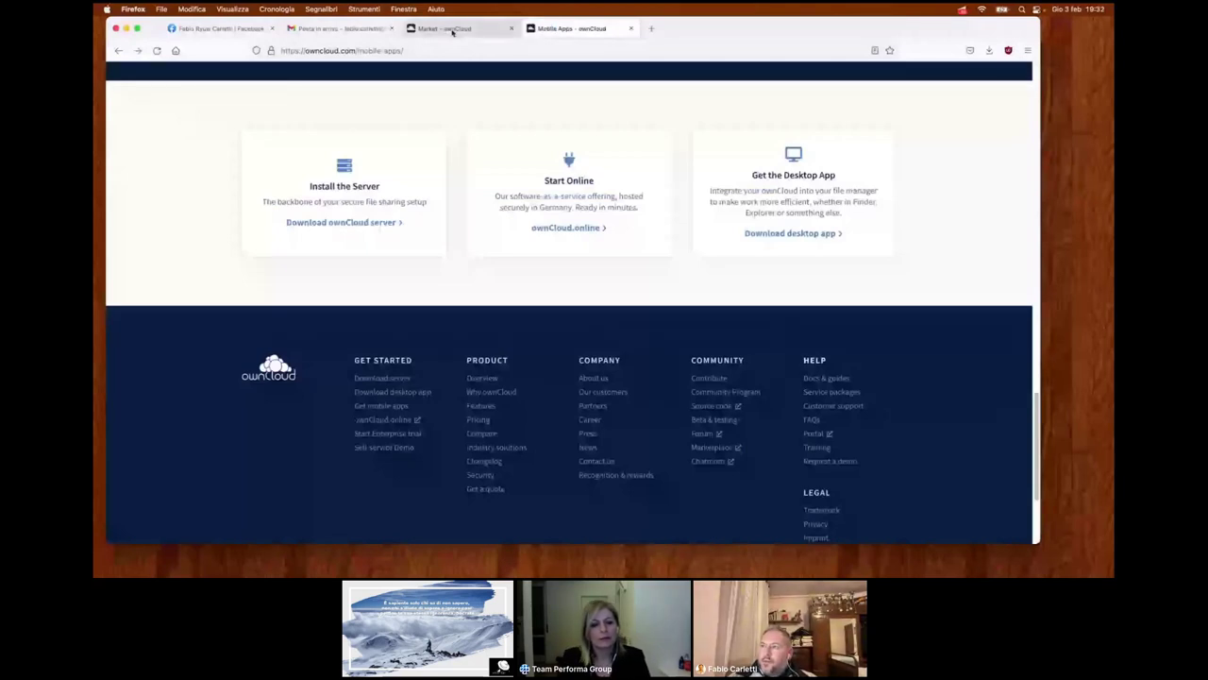
# - Browse the Market app cards for Contacts, two-factor authentication, Custom Groups and Guests
pyautogui.click(452, 29)
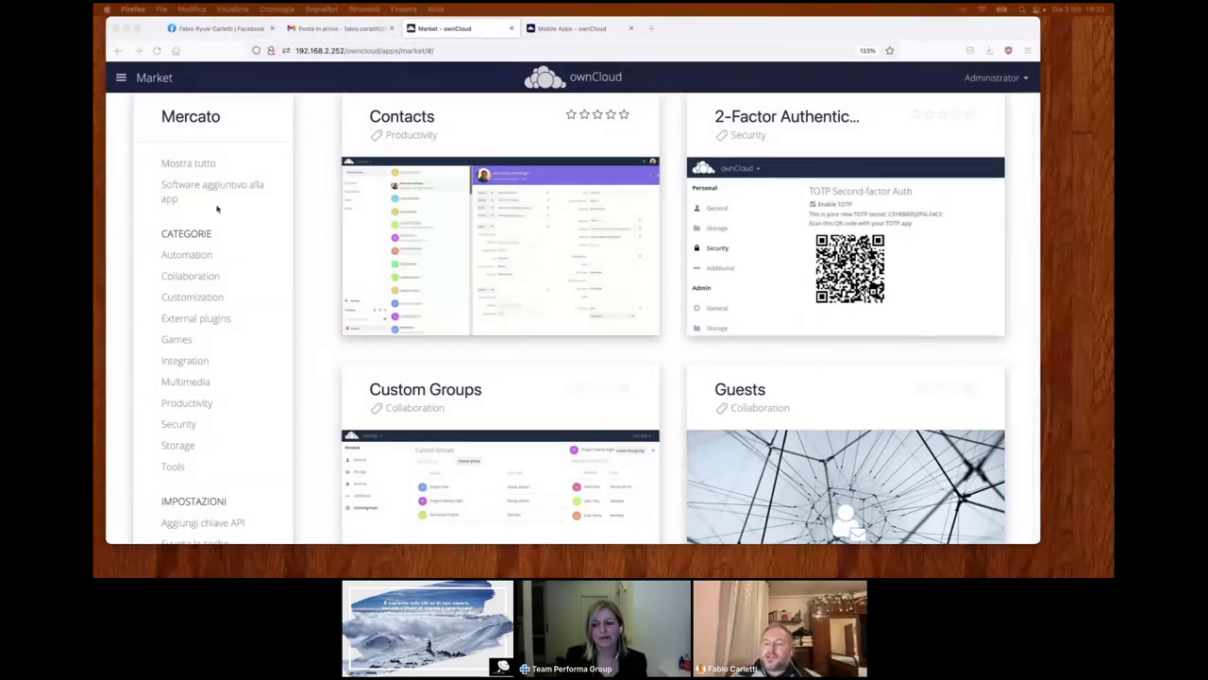
pyautogui.scroll(-1, 217, 209)
pyautogui.scroll(-2, 217, 209)
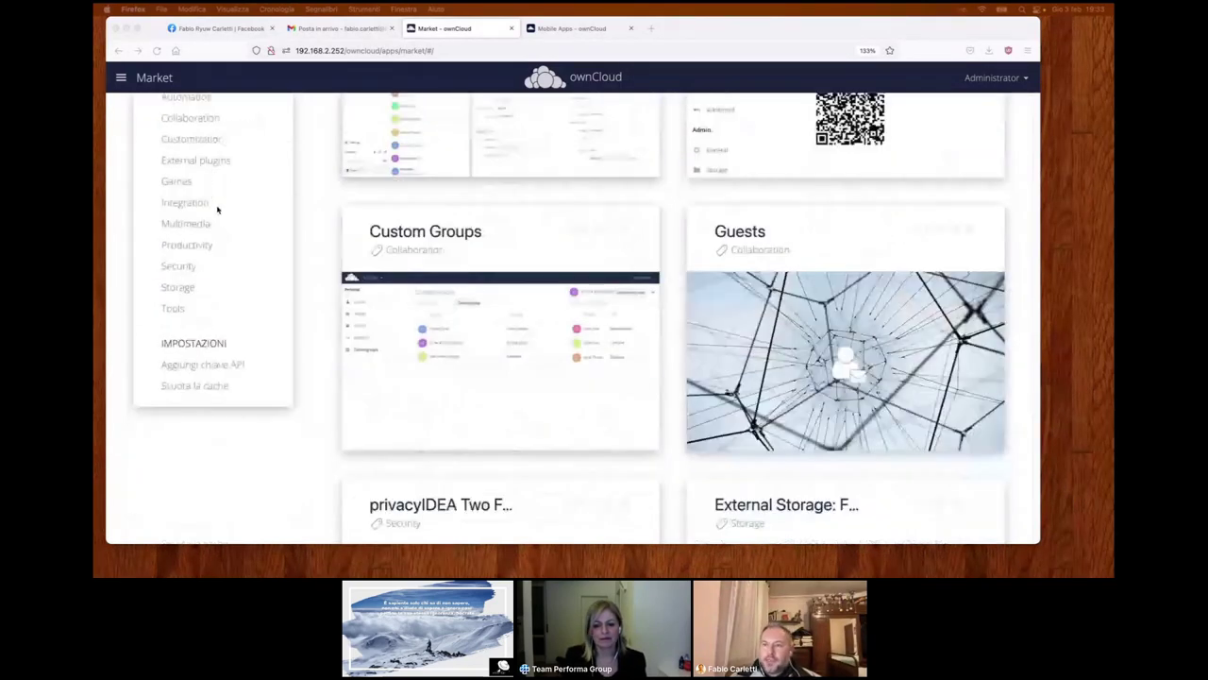
pyautogui.scroll(4, 217, 210)
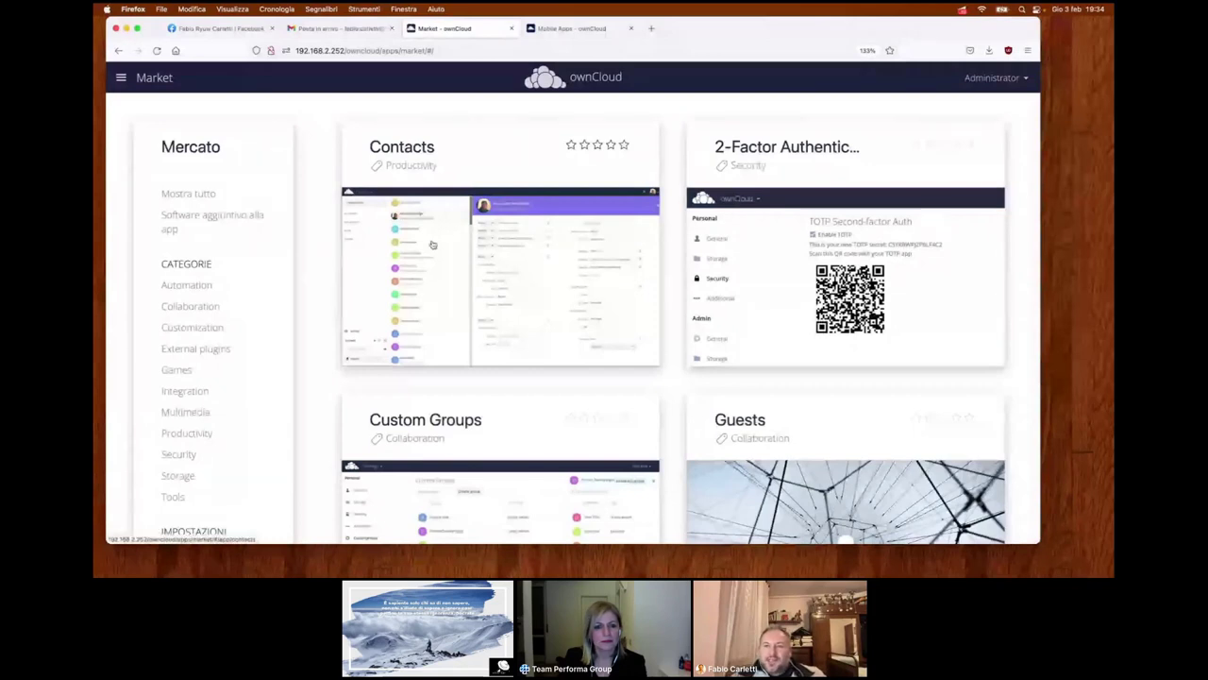
pyautogui.click(121, 79)
# - View 'Tutti i file' with the Documents, performagroup and Photos folders and files
pyautogui.click(145, 122)
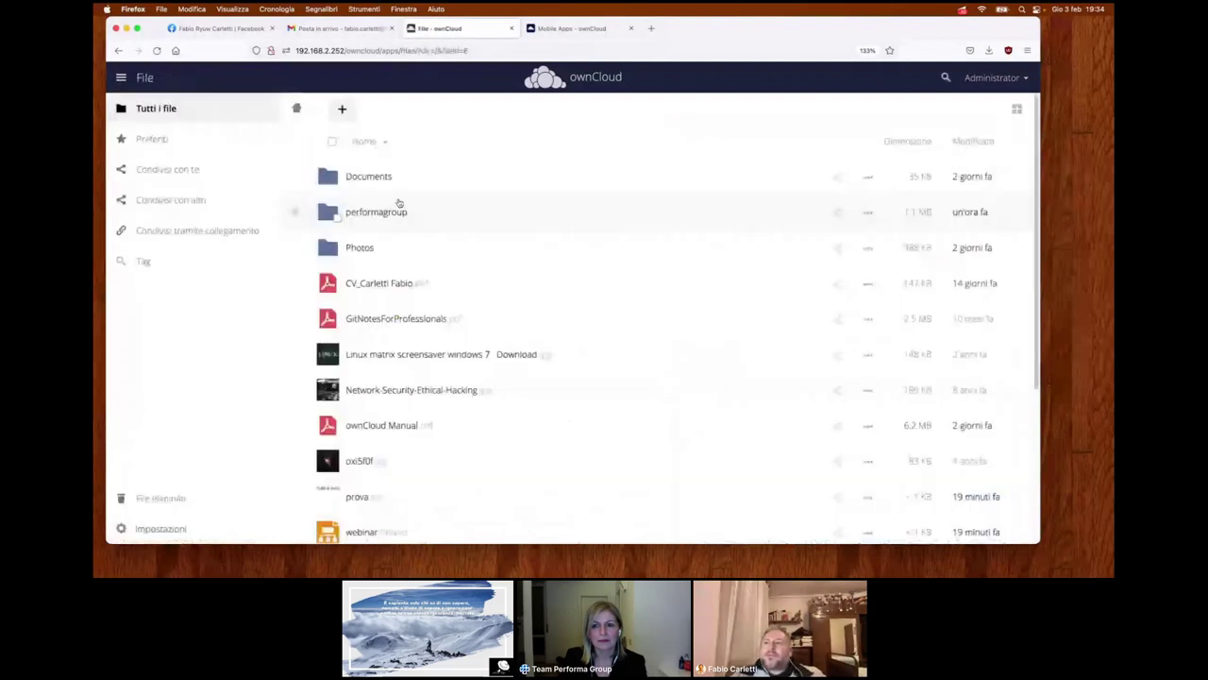
pyautogui.scroll(-5, 401, 204)
pyautogui.scroll(4, 404, 205)
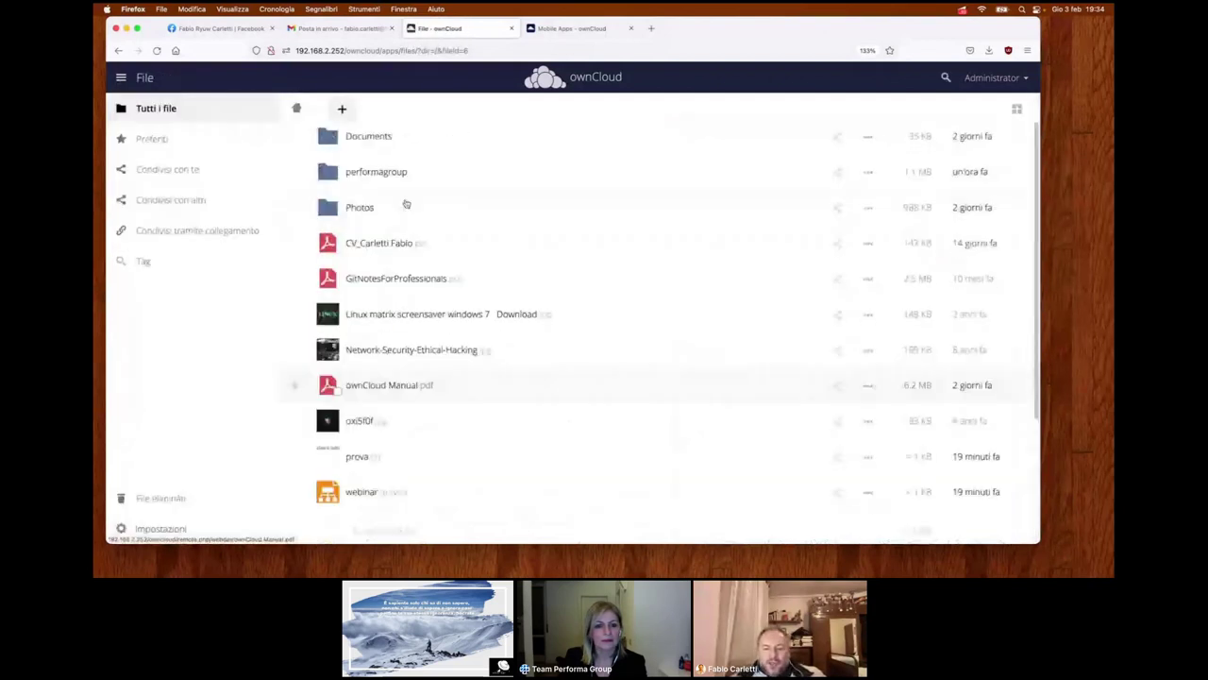
pyautogui.scroll(1, 406, 204)
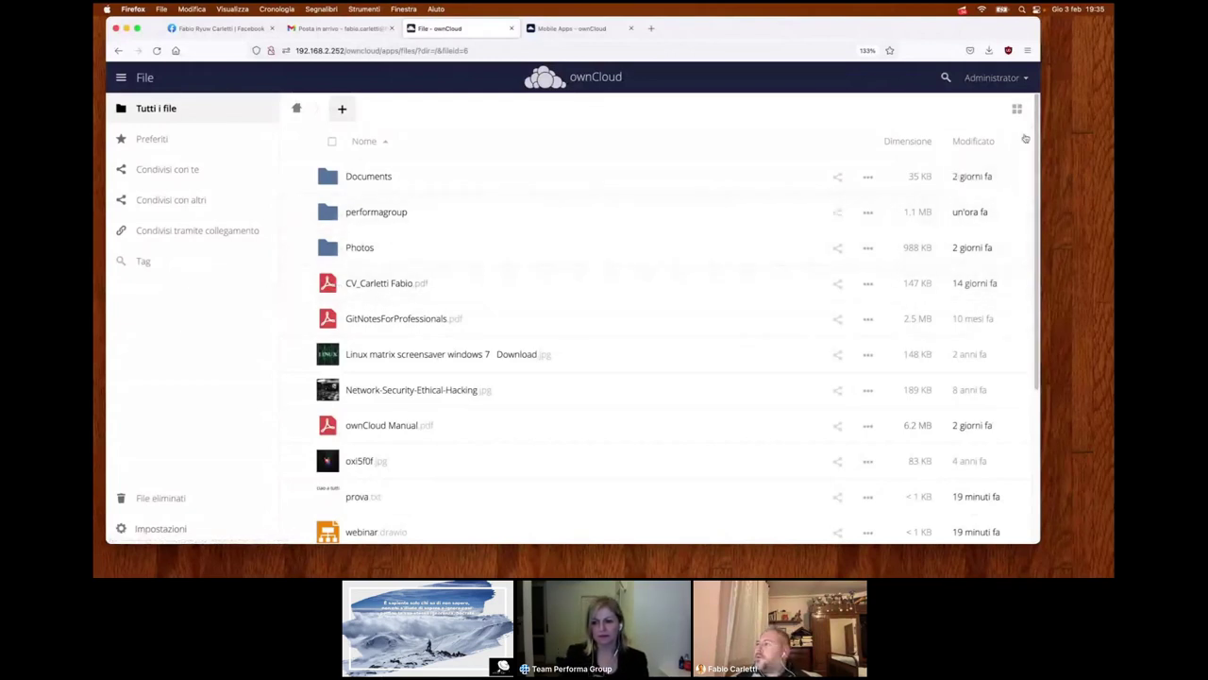
pyautogui.click(994, 78)
# - On the Utenti page, create user 'ciao' with an e-mail address in the admin group
pyautogui.click(987, 134)
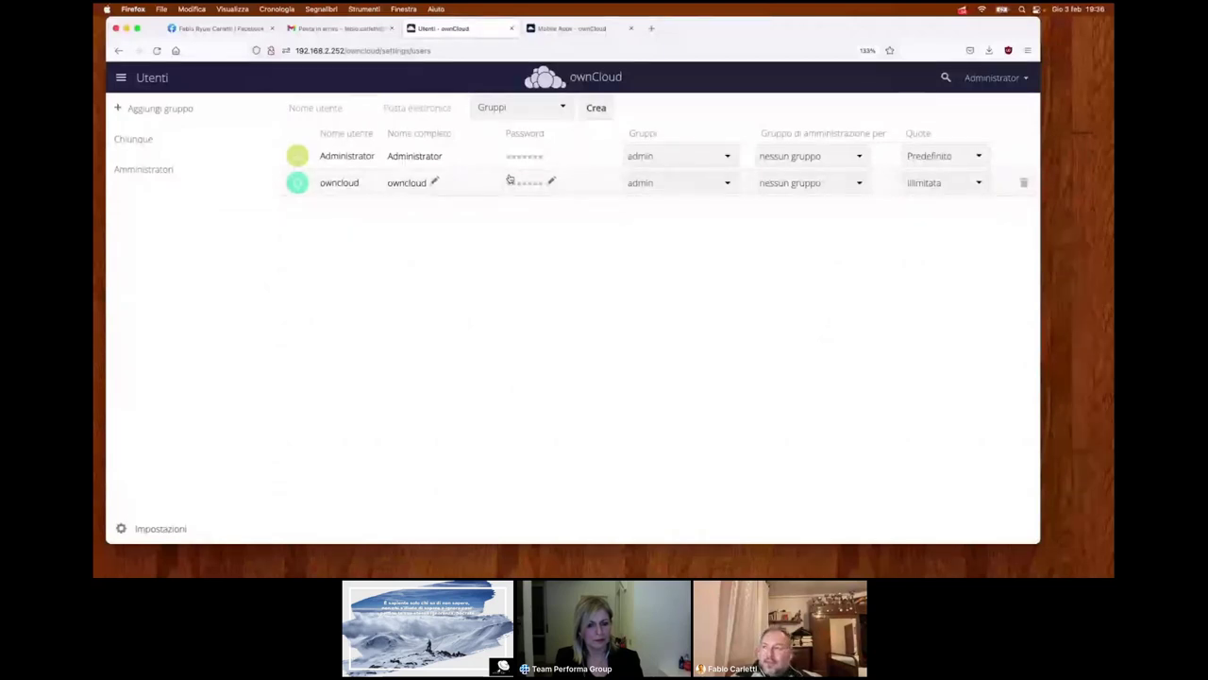
pyautogui.click(333, 112)
pyautogui.write('ciao')
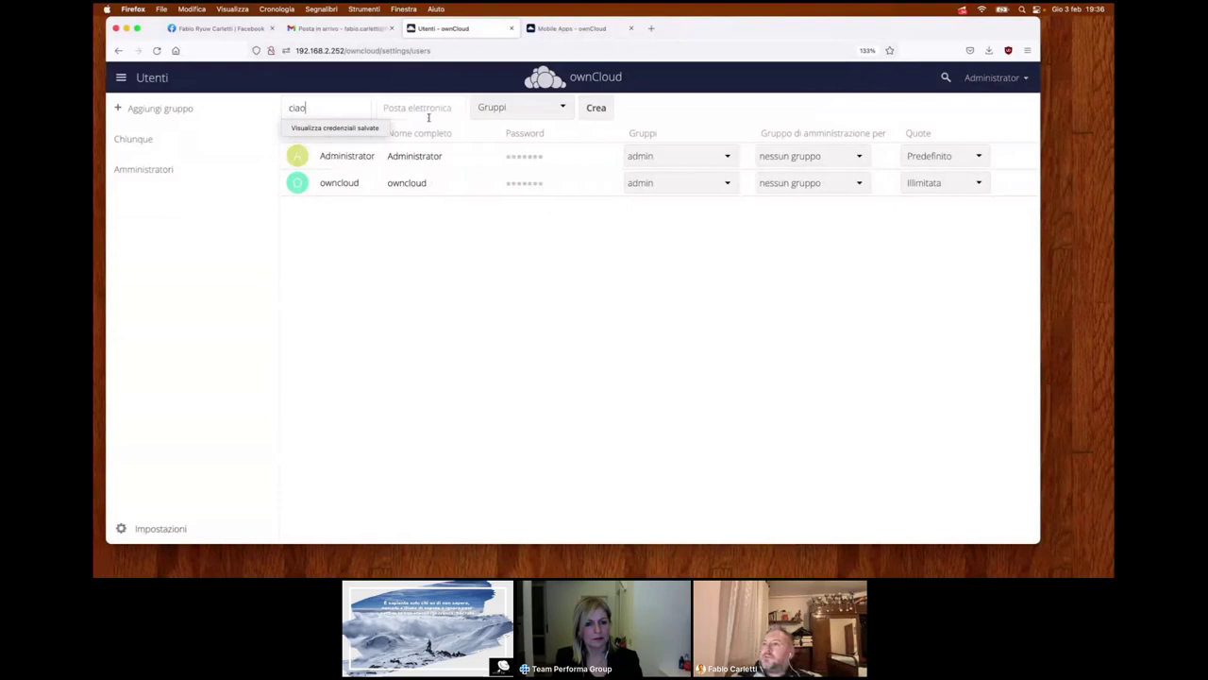
pyautogui.click(426, 115)
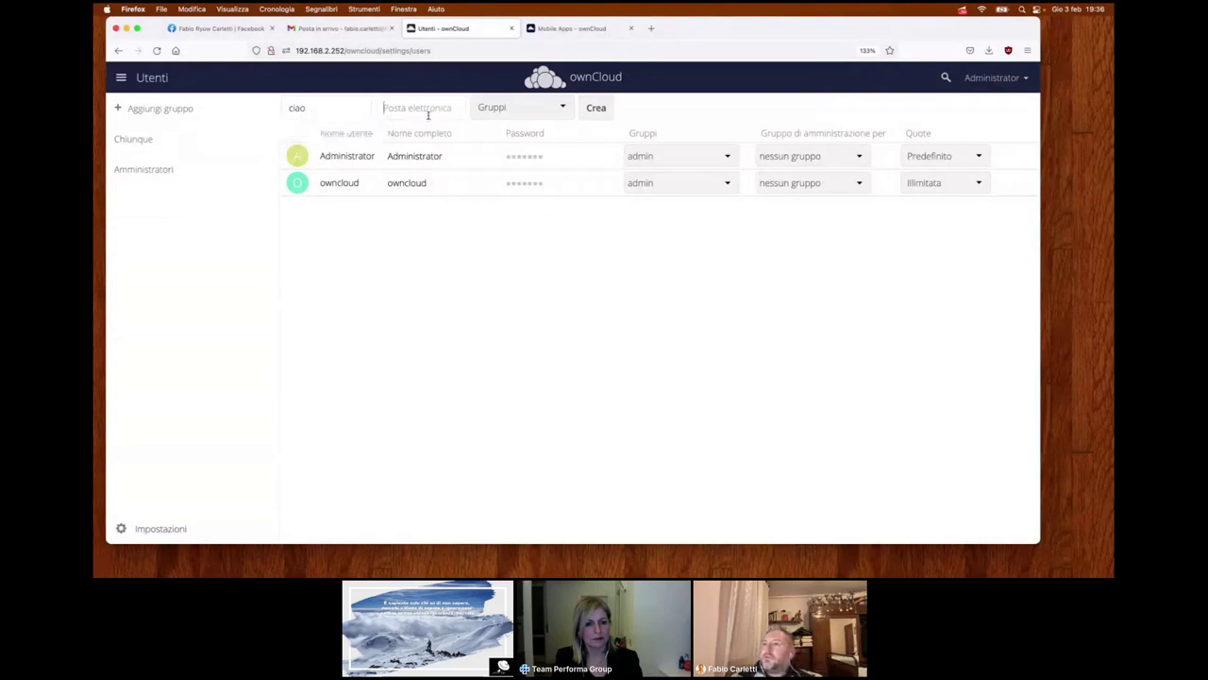
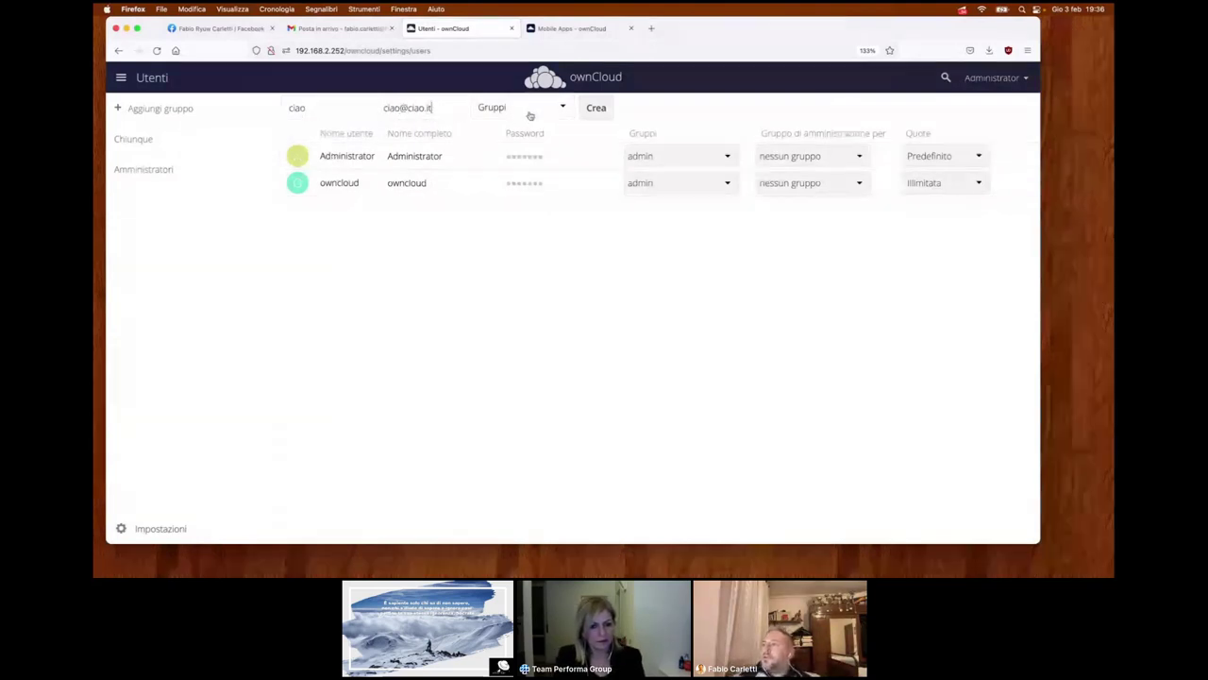
pyautogui.click(529, 114)
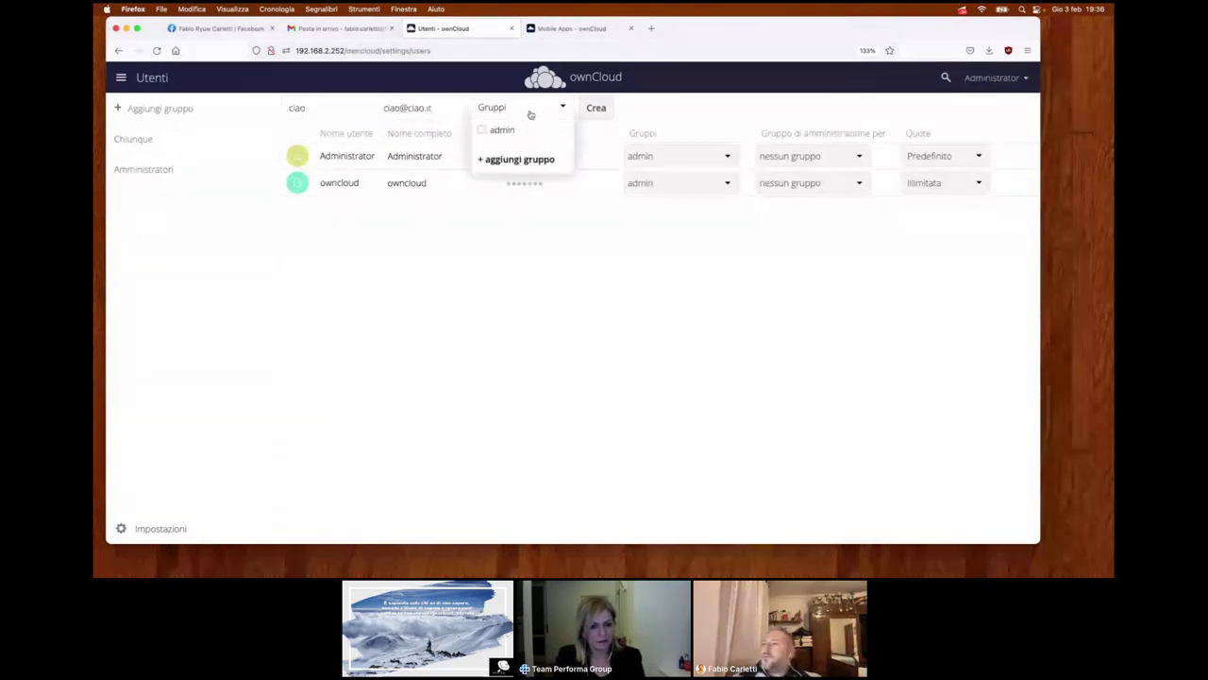
pyautogui.click(503, 131)
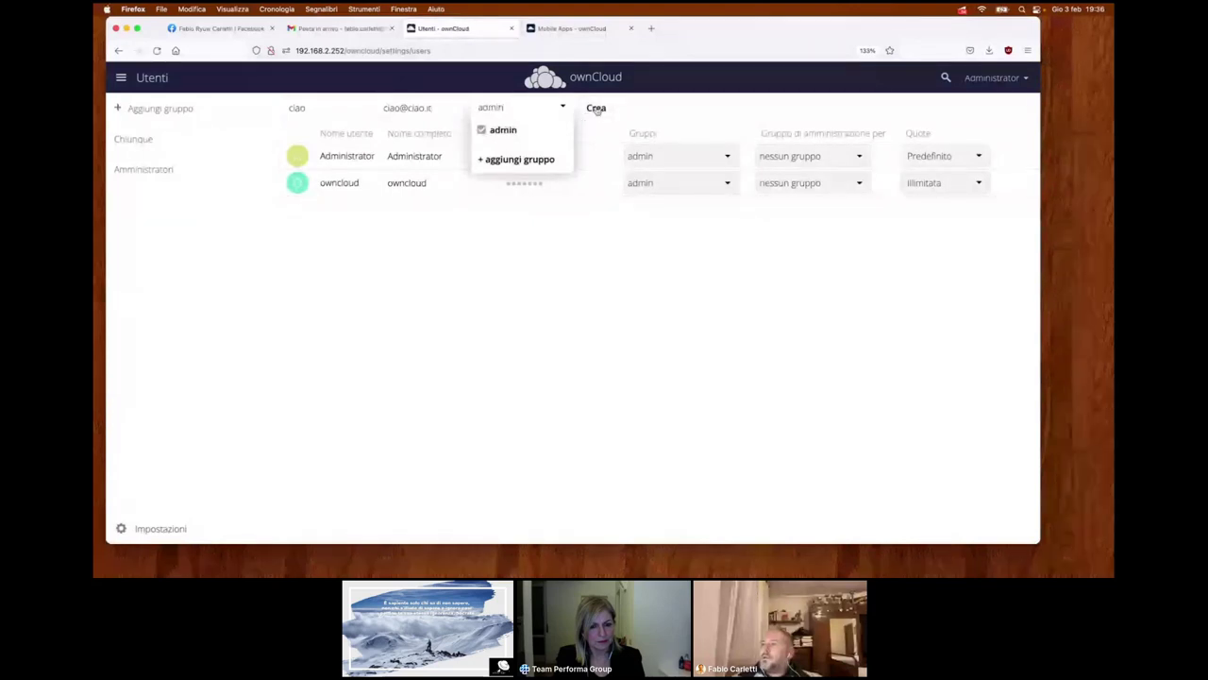
pyautogui.click(596, 109)
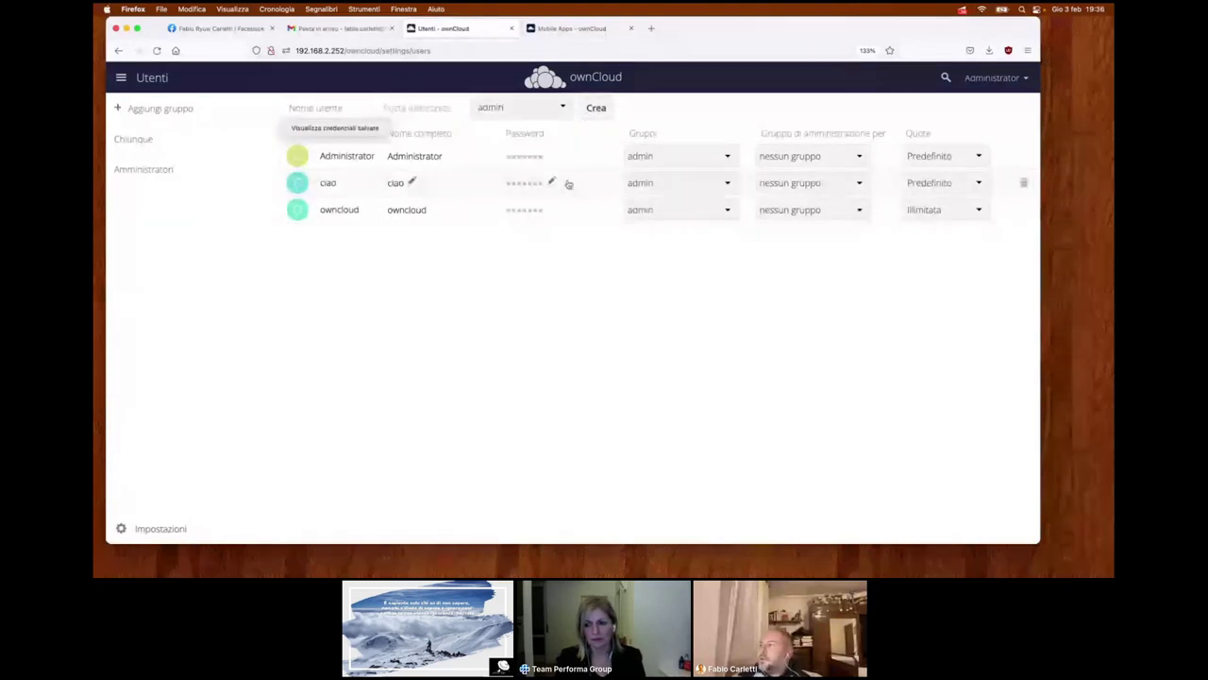
# - Set ciao's quota to Illimitata and the owncloud user's quota to 5 GB
pyautogui.click(949, 184)
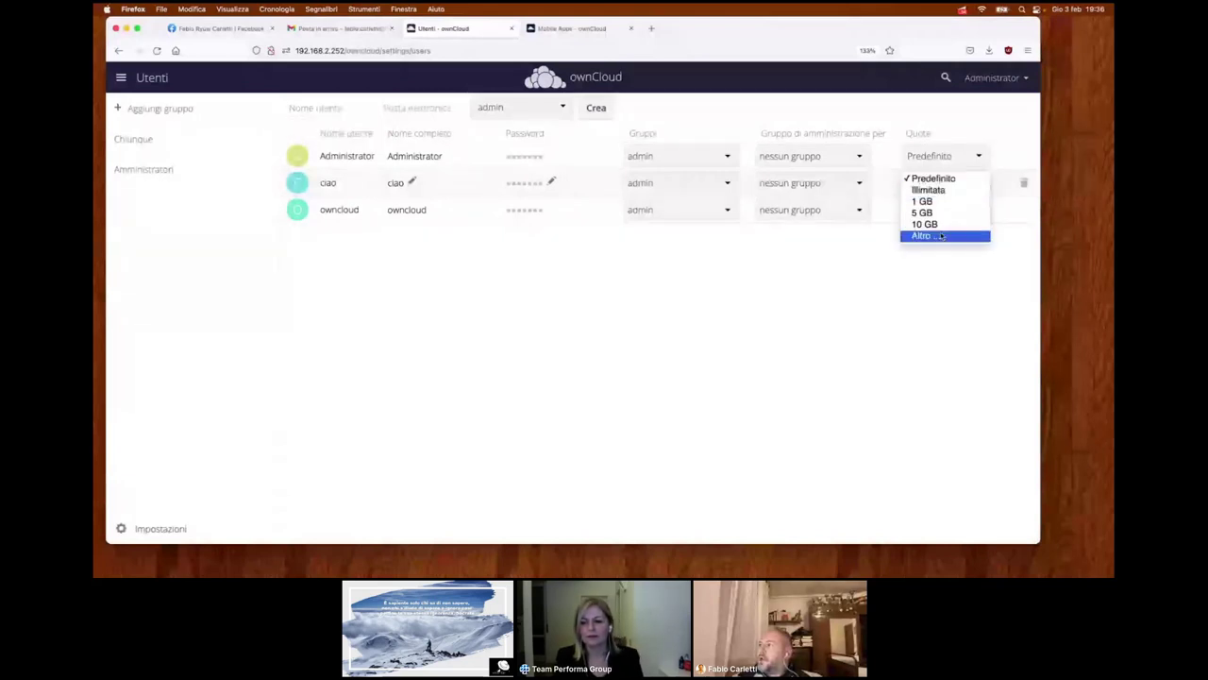
pyautogui.click(930, 189)
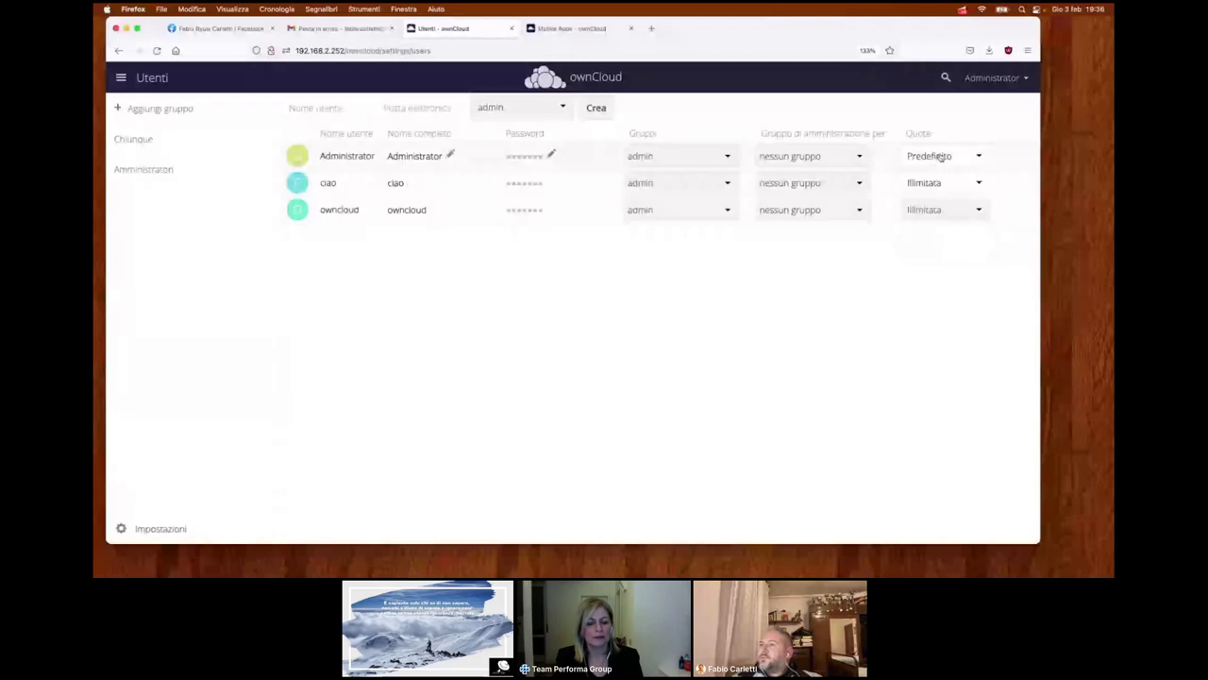
pyautogui.click(941, 158)
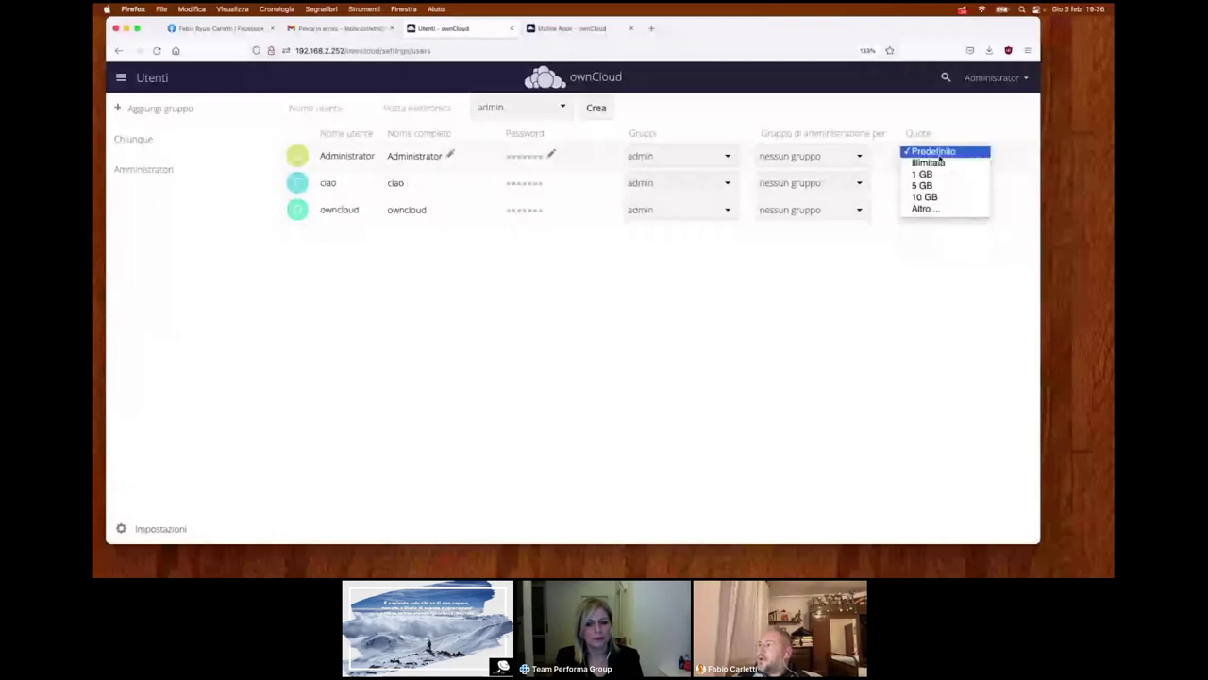
pyautogui.click(940, 154)
pyautogui.click(941, 183)
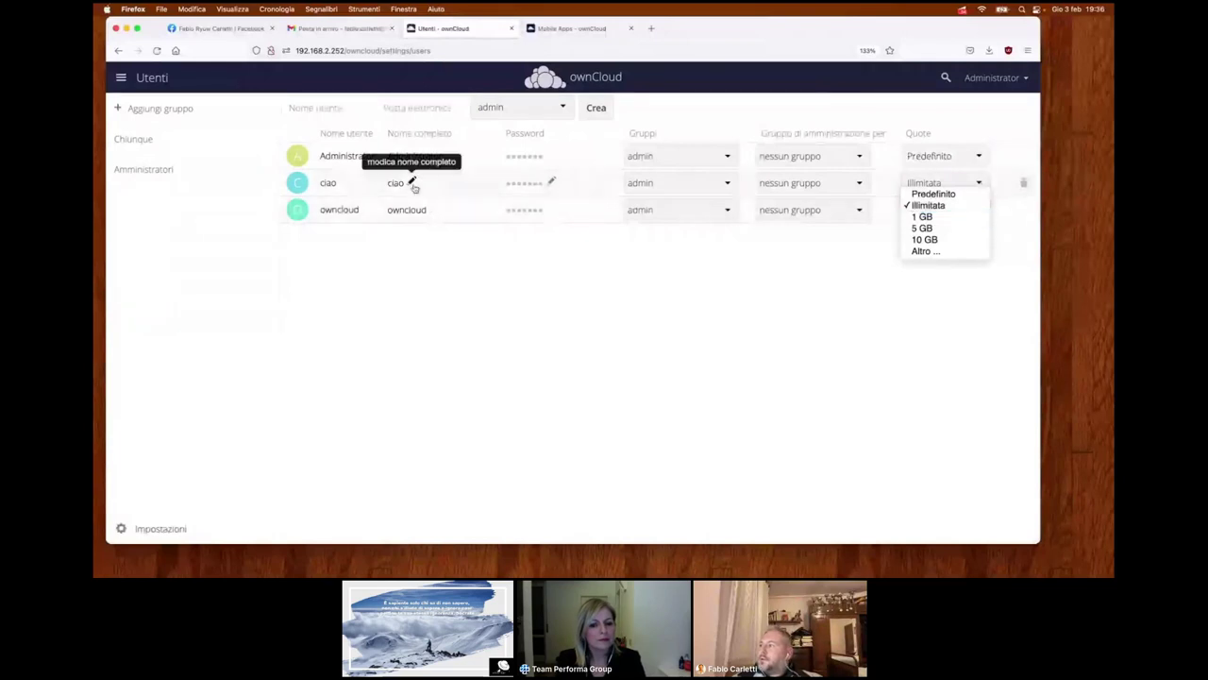
pyautogui.click(922, 228)
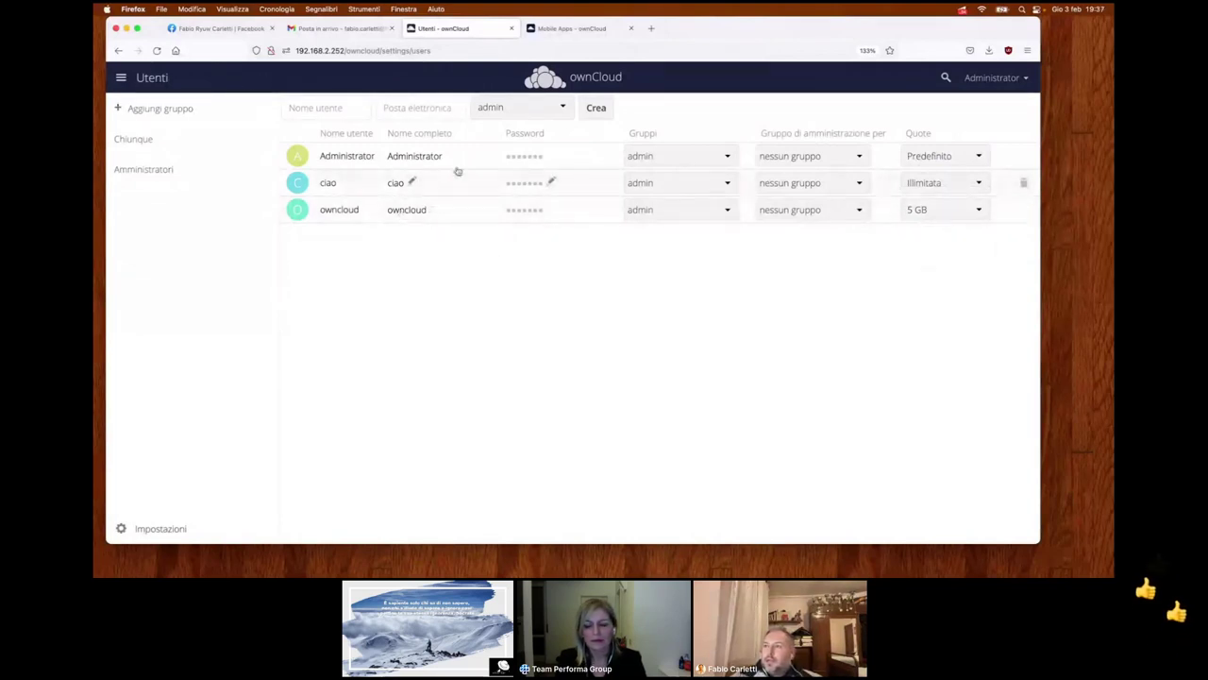
# - Check ciao's password field without changing it, then show ciao's groups
pyautogui.click(543, 184)
pyautogui.click(453, 237)
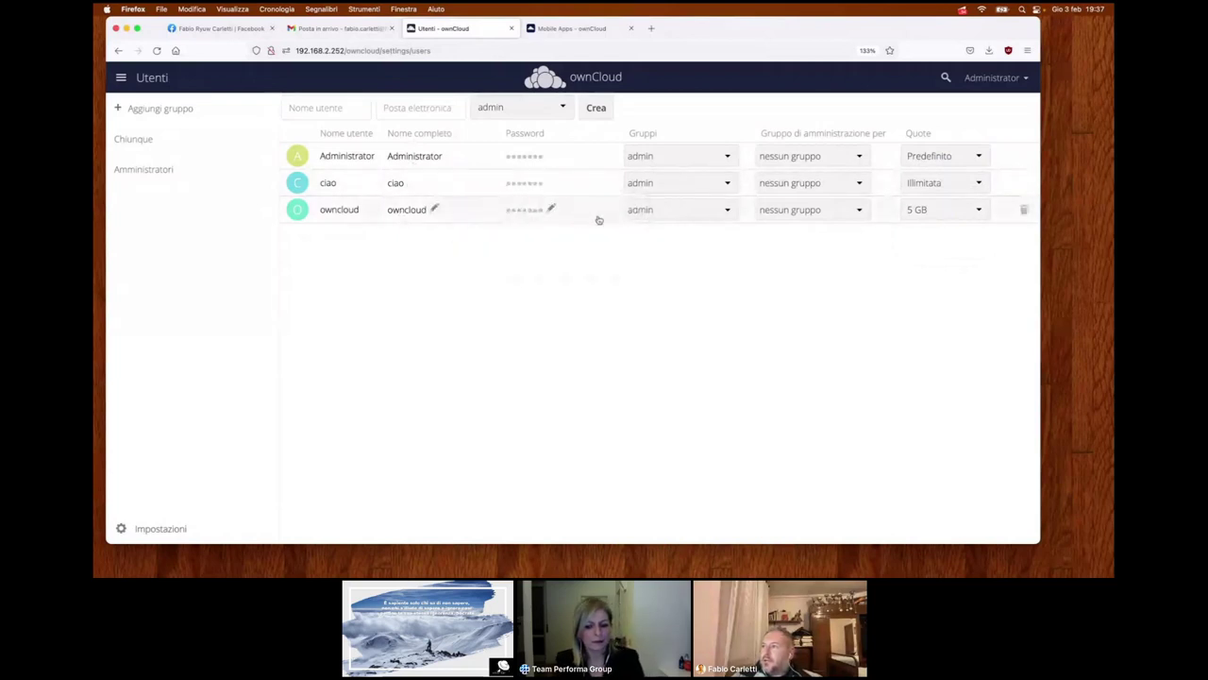
pyautogui.click(683, 186)
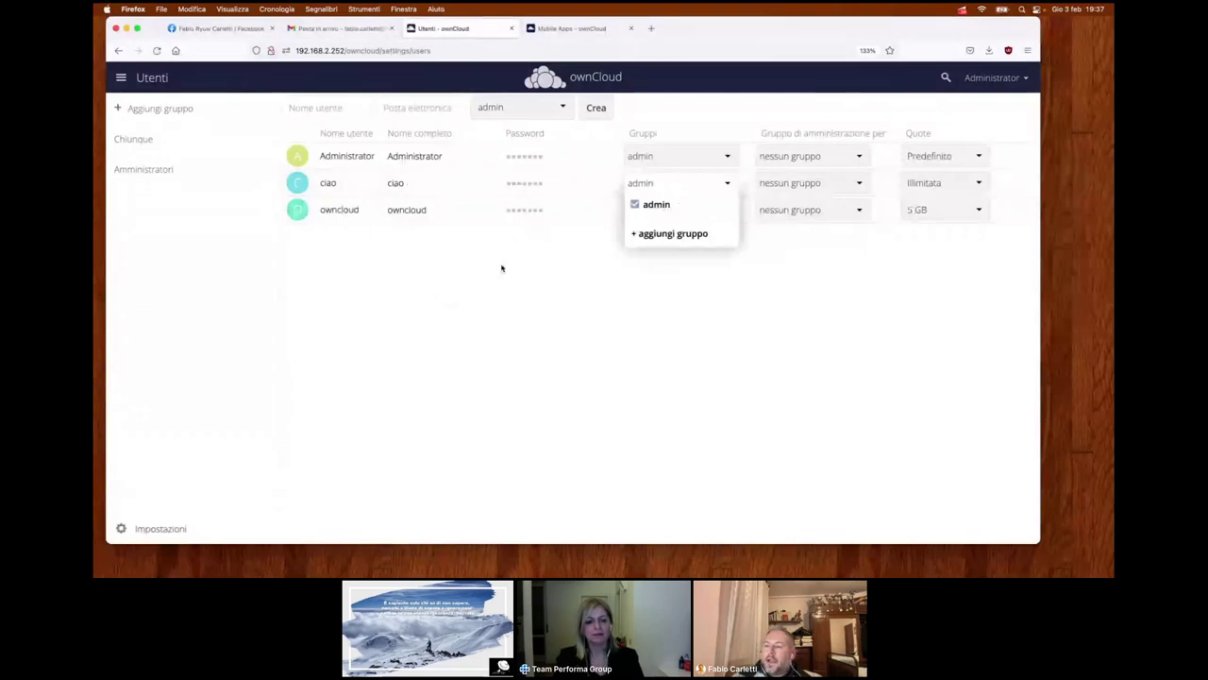
pyautogui.click(438, 227)
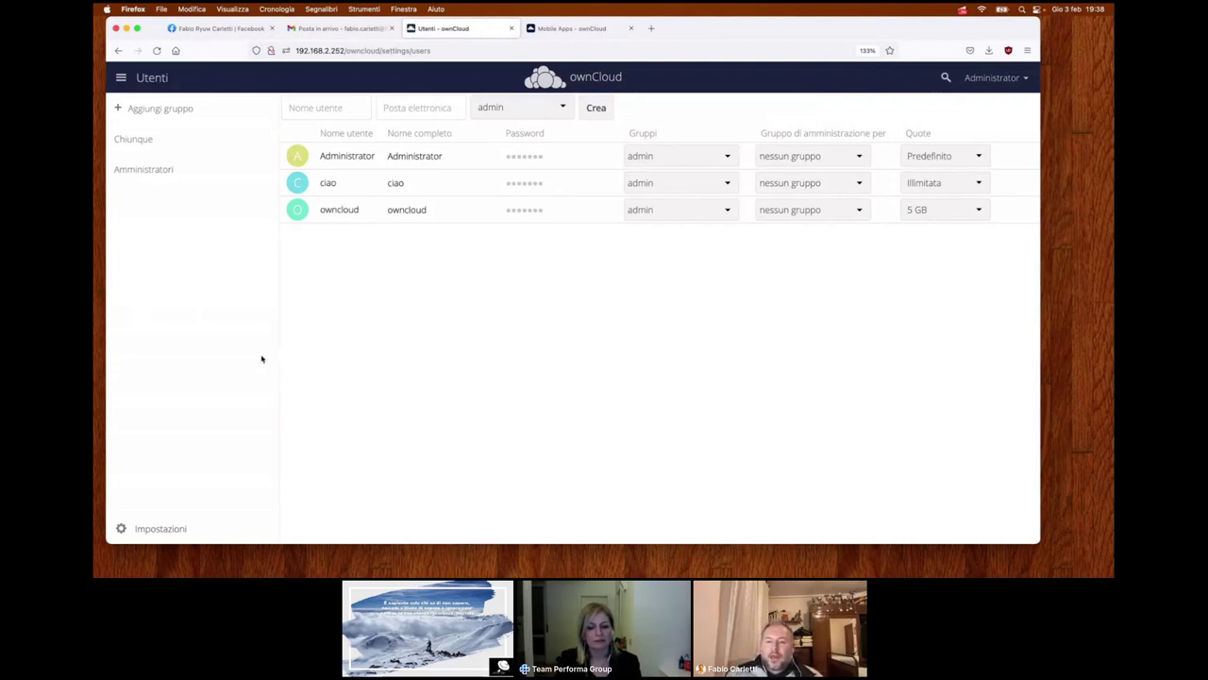
# - Go from the Mobile Apps page through Get Started back to the owncloud.com home page
pyautogui.click(558, 31)
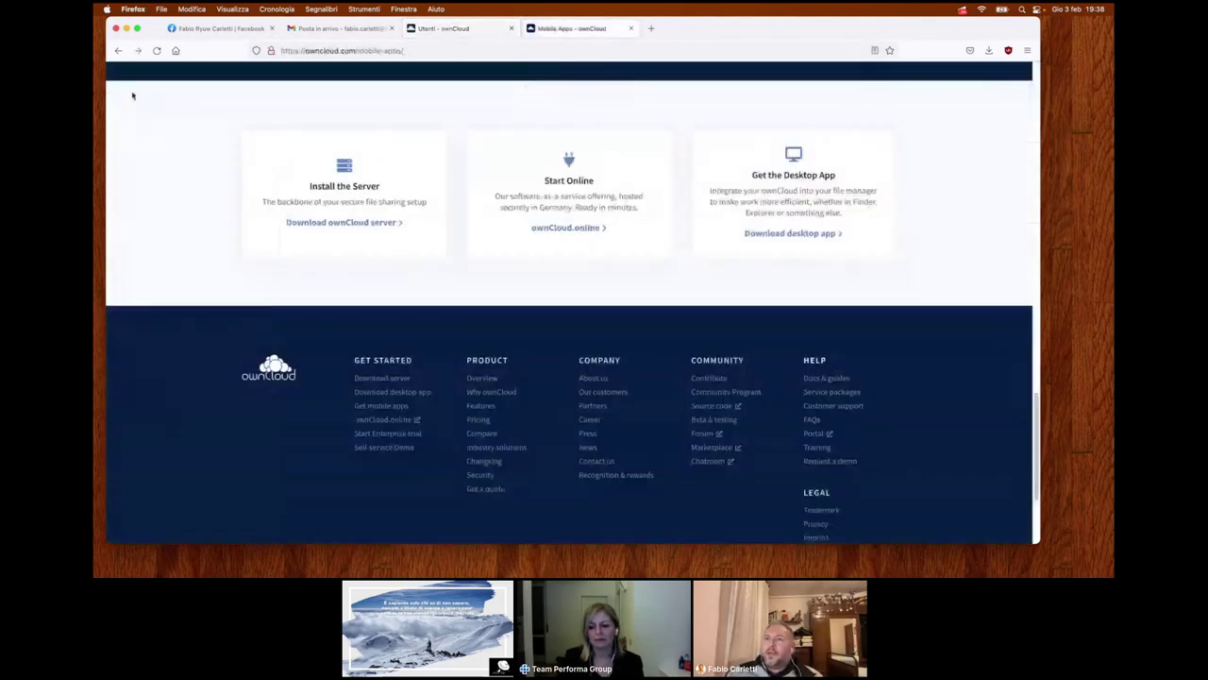
pyautogui.press('super+Left')
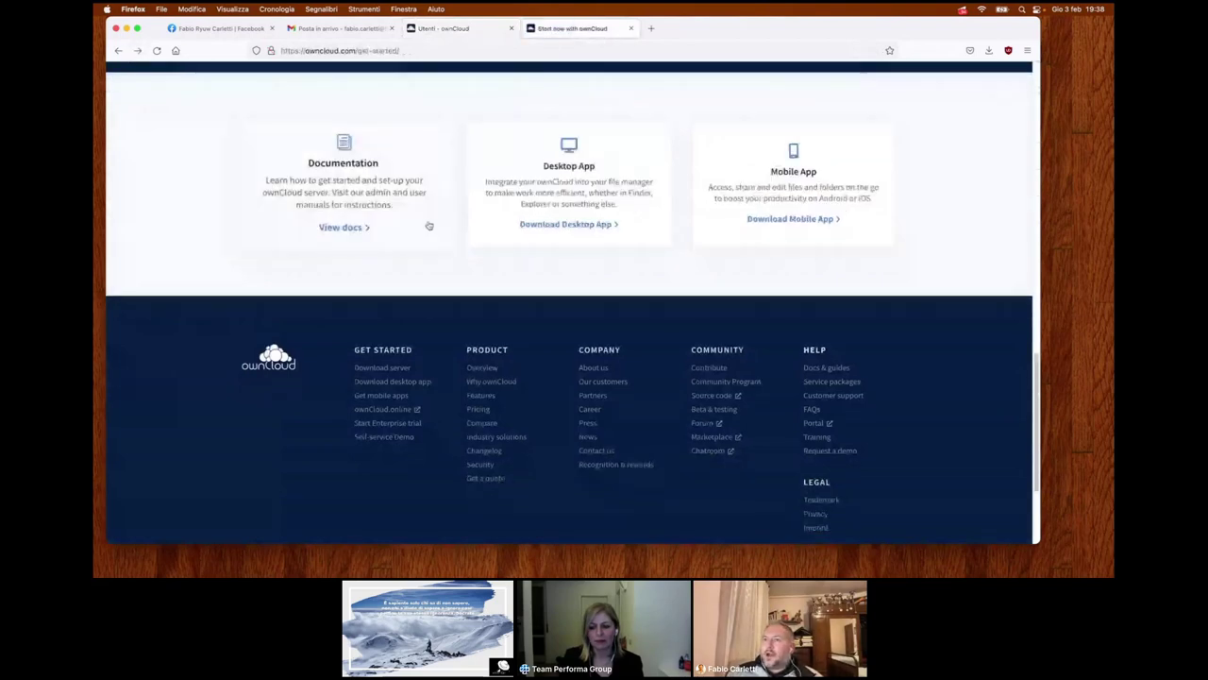
pyautogui.scroll(5, 428, 225)
pyautogui.scroll(-2, 428, 226)
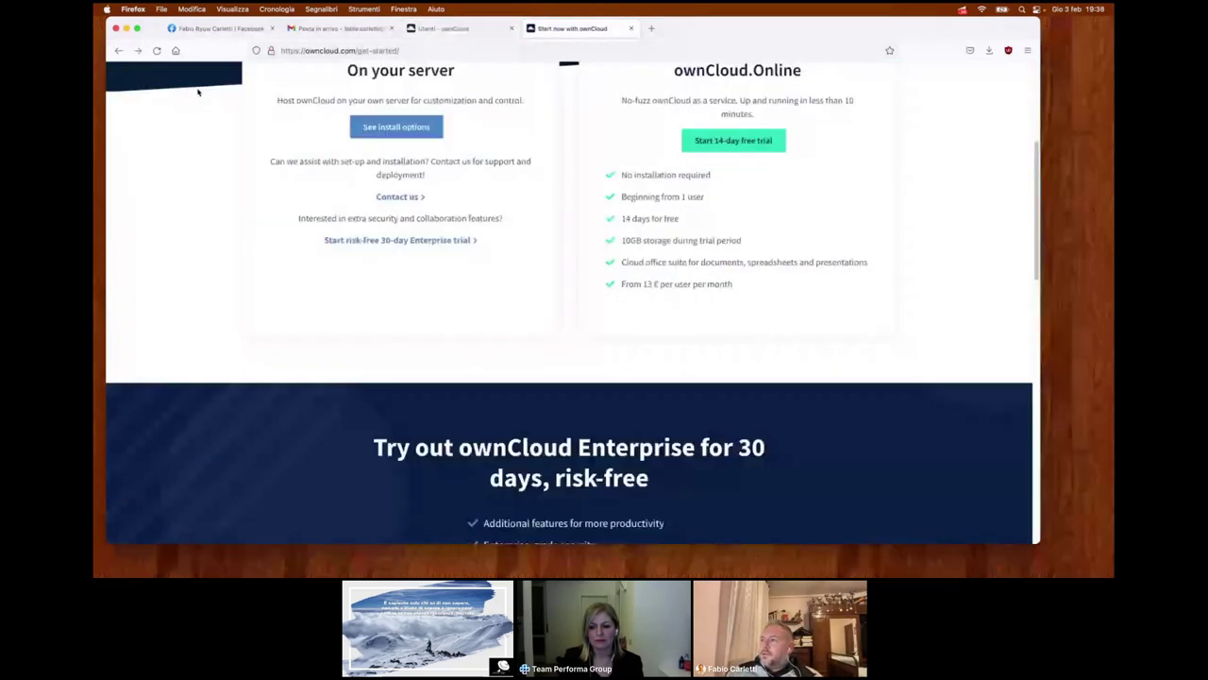
pyautogui.press('super+Left')
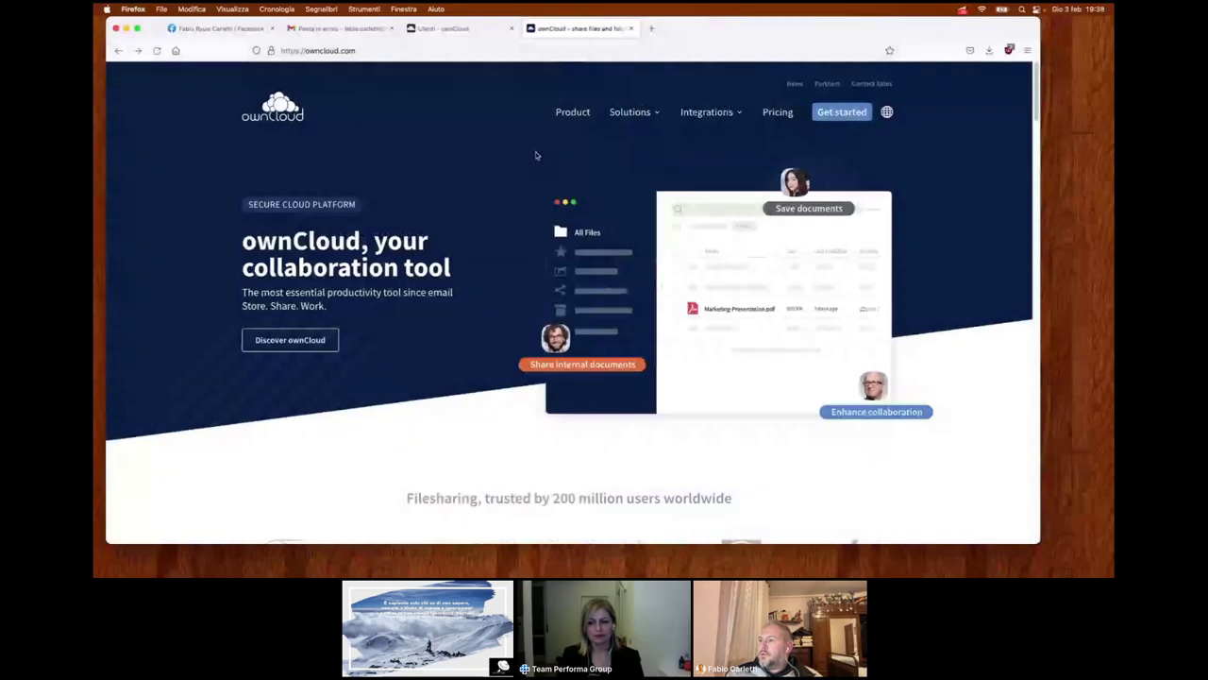
pyautogui.scroll(-10, 548, 160)
pyautogui.scroll(10, 576, 306)
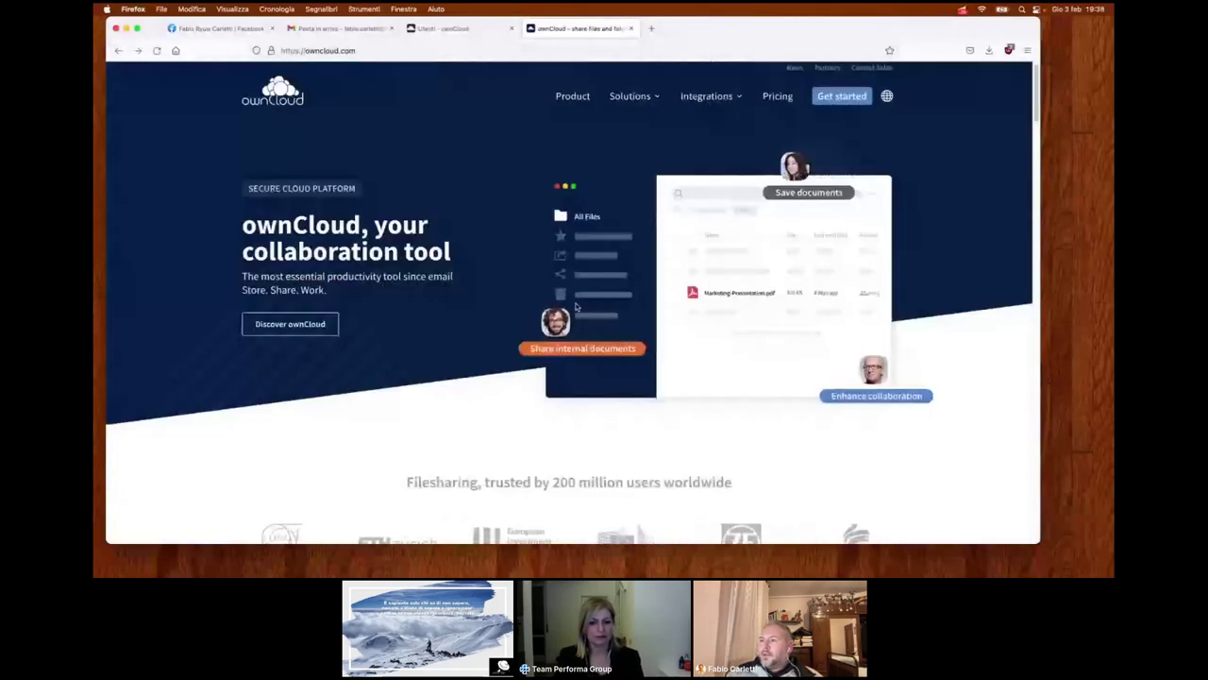